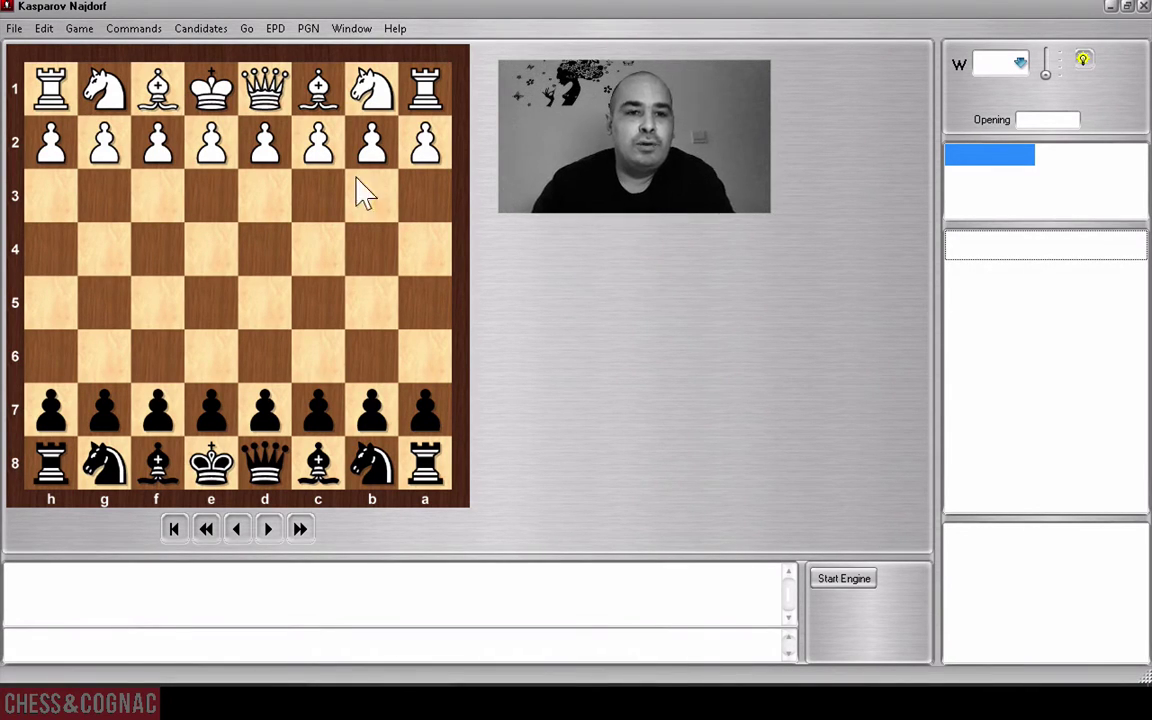
Play the ten Najdorf moves on the board, from 1.e4 c5 through 5.Nc3 a6.
left_click_drag(211, 152, 212, 252)
left_click_drag(312, 408, 316, 305)
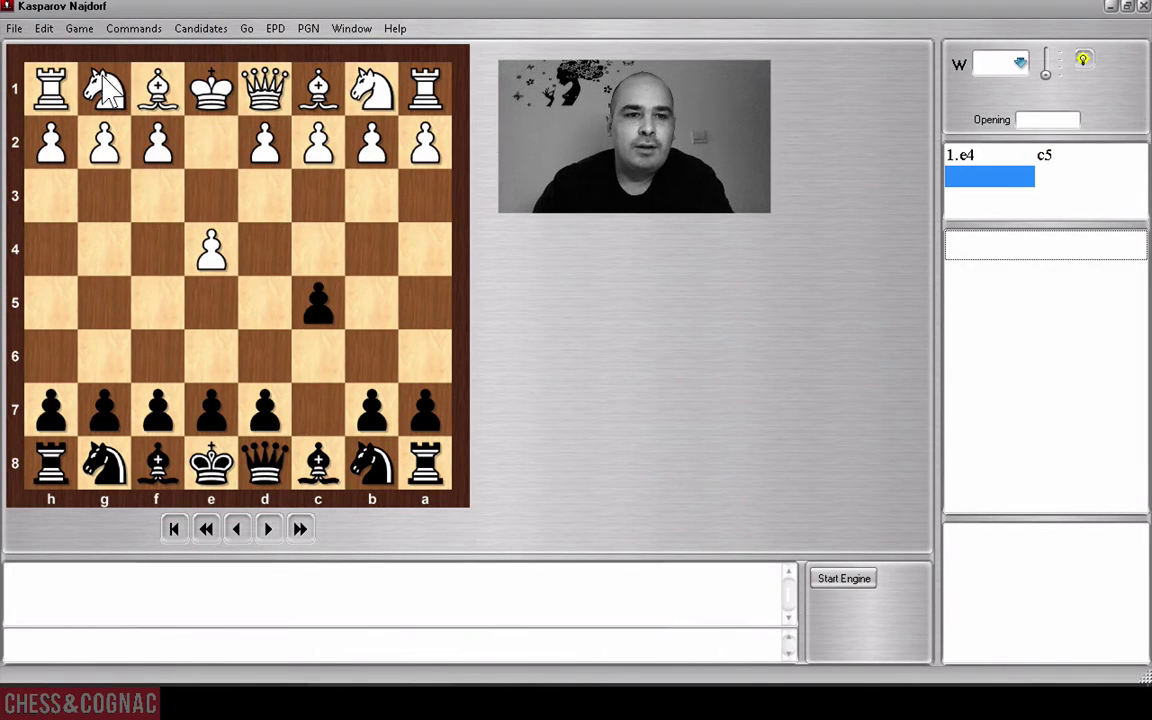
left_click_drag(104, 88, 148, 190)
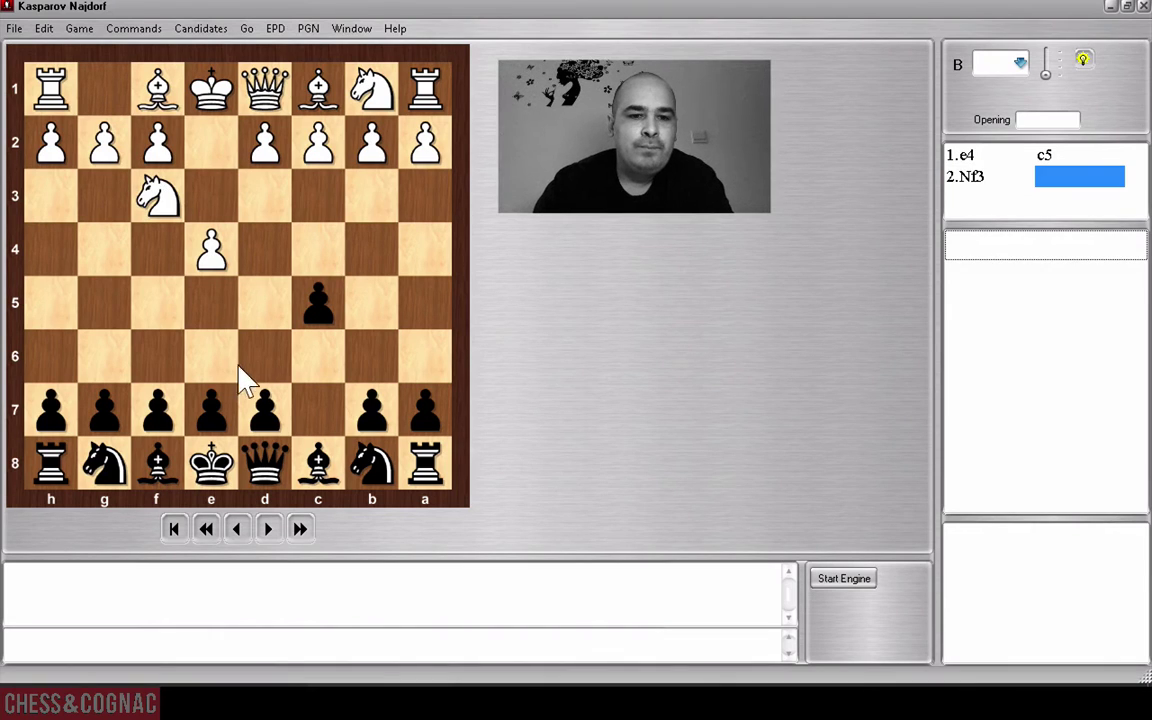
left_click_drag(244, 390, 256, 352)
left_click_drag(262, 158, 266, 256)
left_click_drag(318, 300, 264, 255)
left_click_drag(168, 220, 262, 252)
left_click_drag(104, 460, 157, 352)
left_click_drag(370, 90, 318, 186)
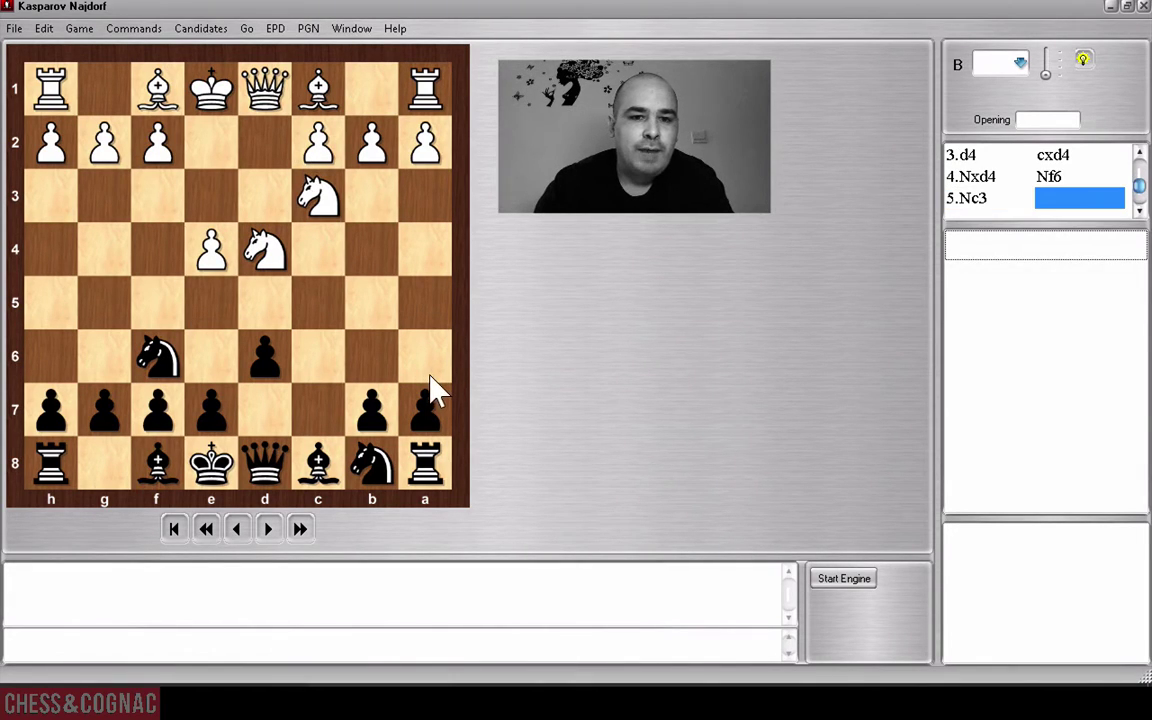
left_click_drag(424, 395, 424, 355)
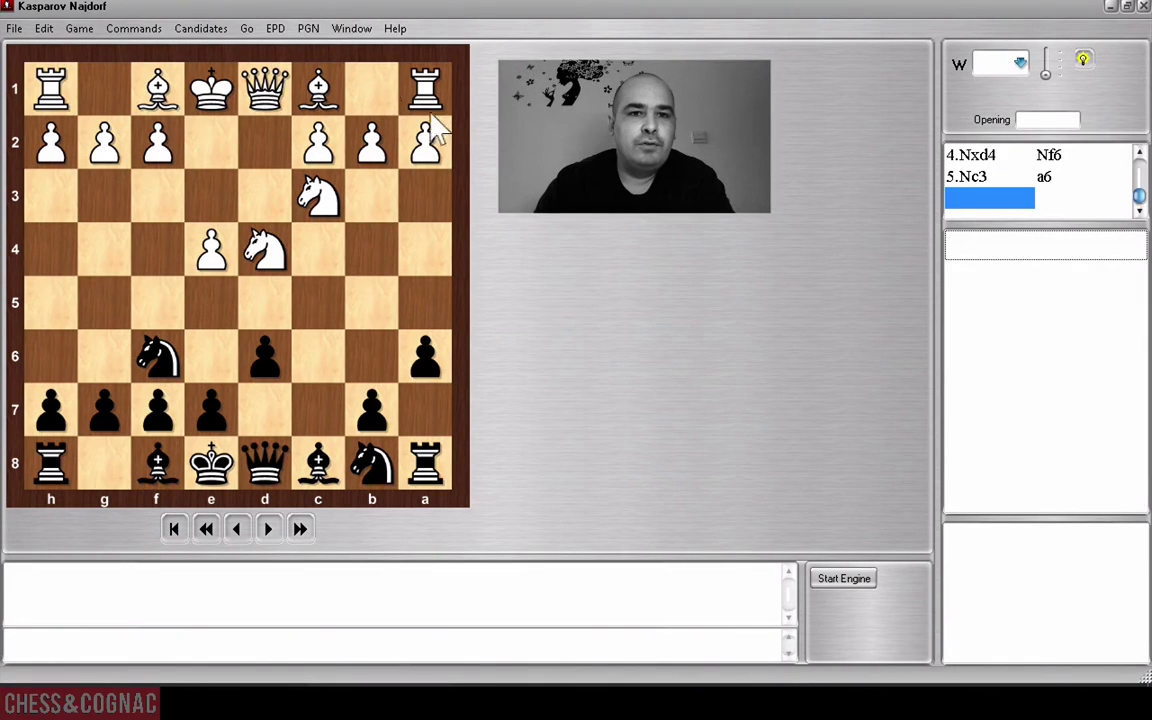
Import Kasparov Najdorf.pgn from the Desktop through PGN > Import Games, accepting the default import settings.
left_click(305, 29)
mouse_move(258, 22)
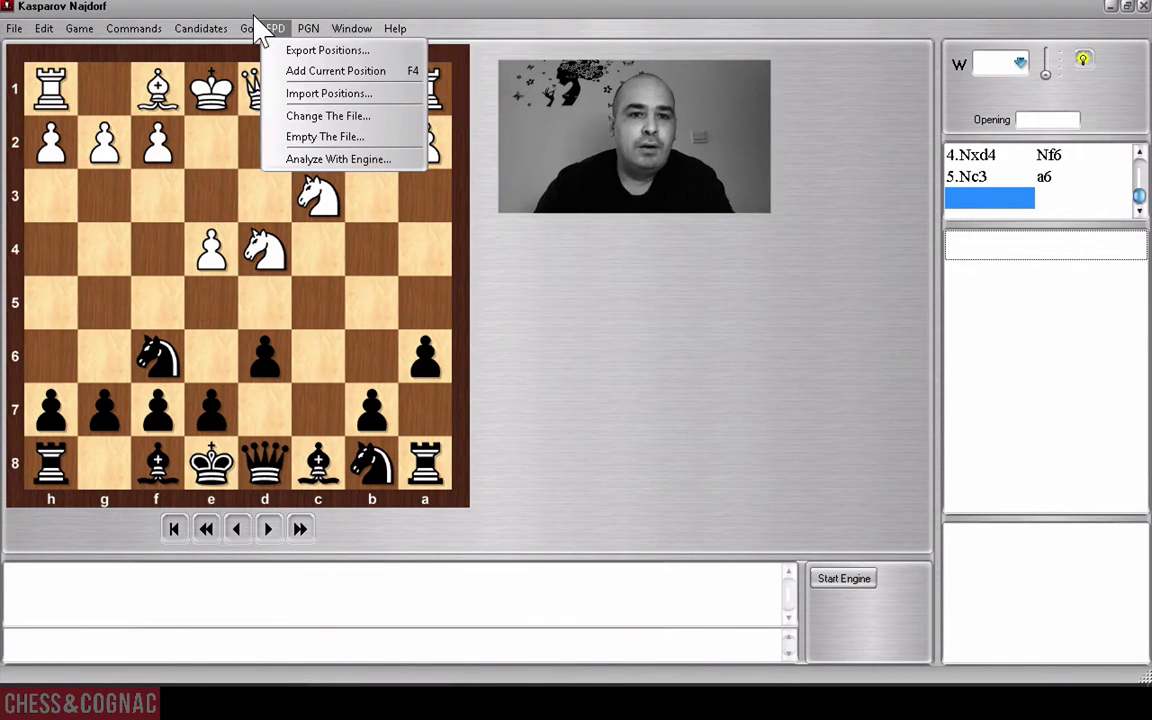
mouse_move(305, 27)
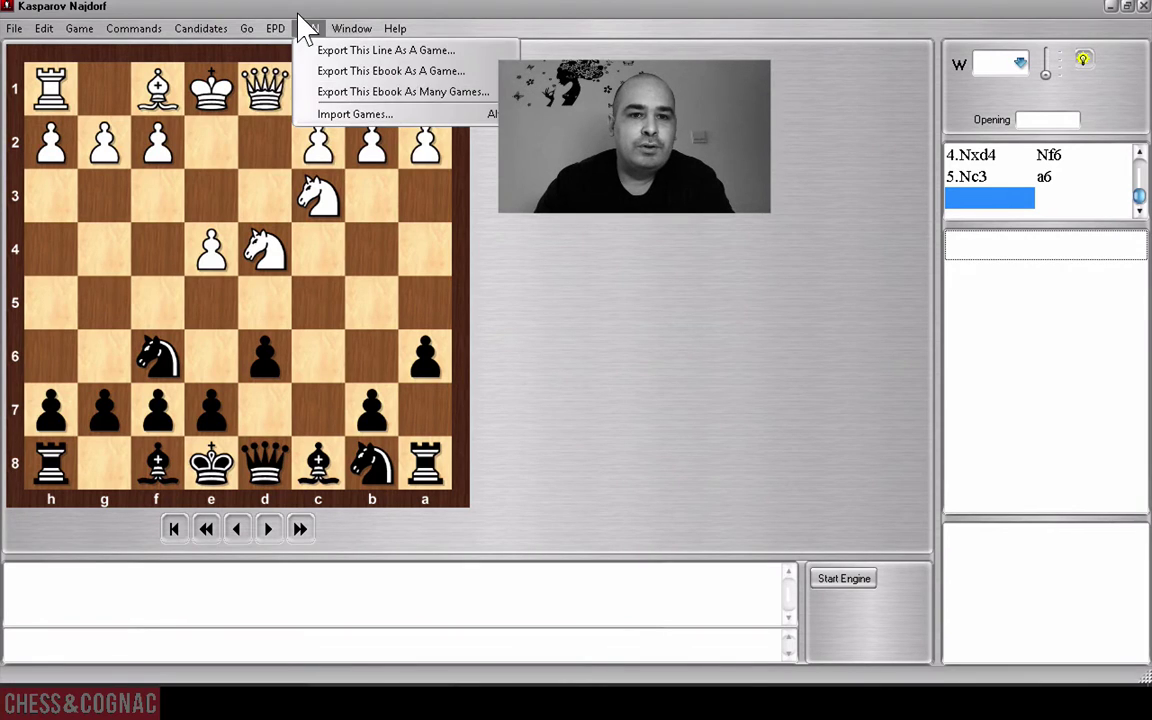
left_click(345, 113)
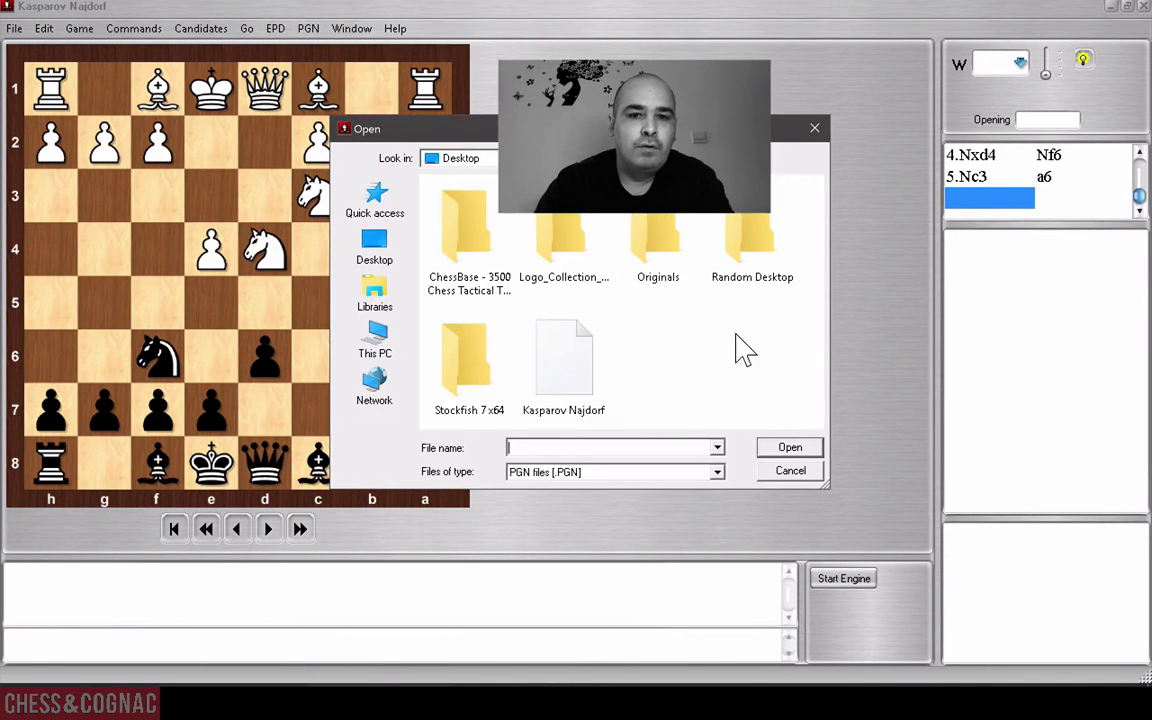
left_click(573, 348)
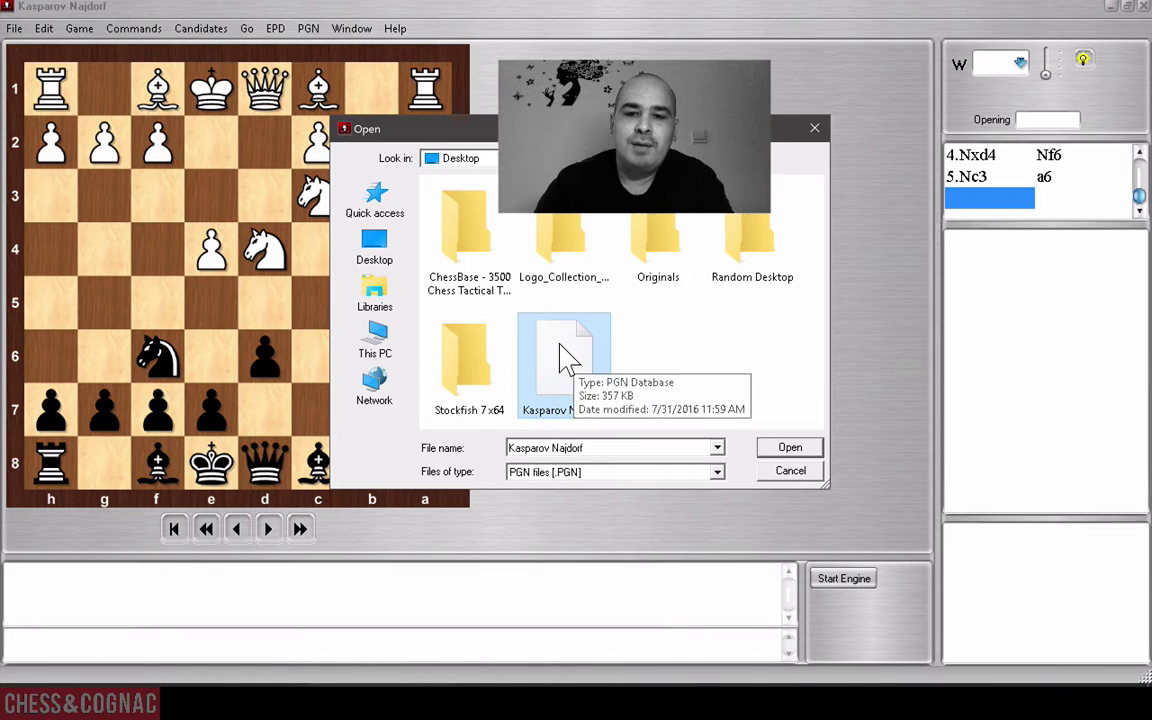
left_click(785, 450)
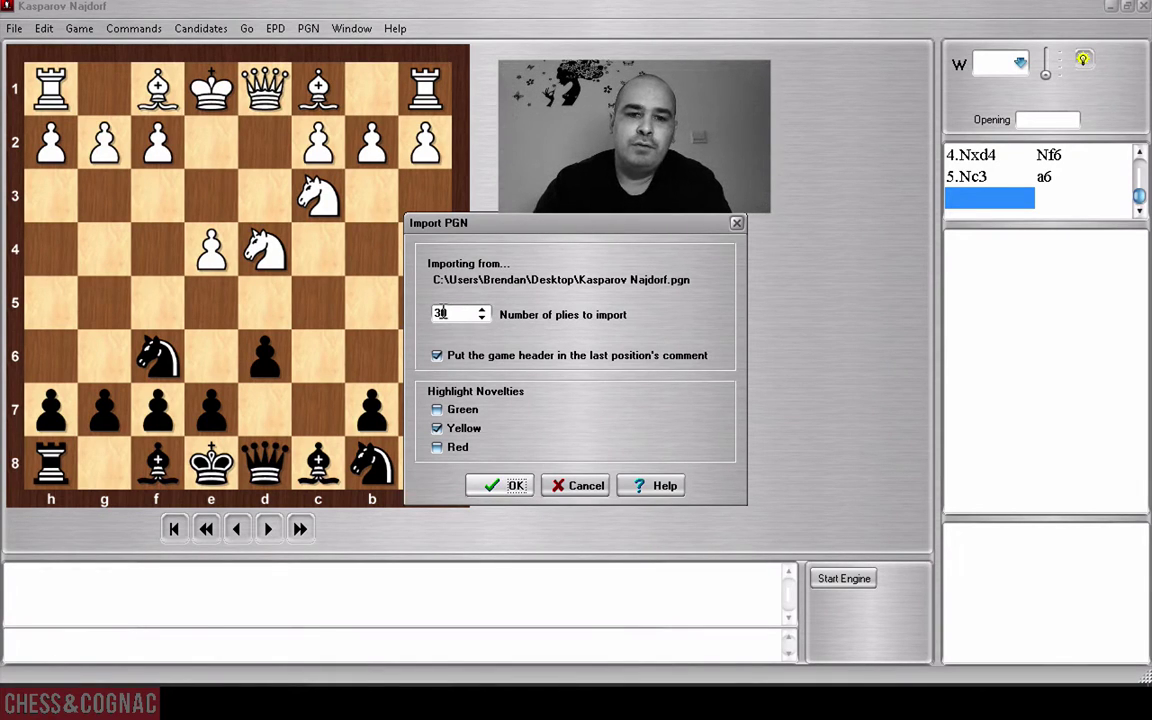
left_click(500, 485)
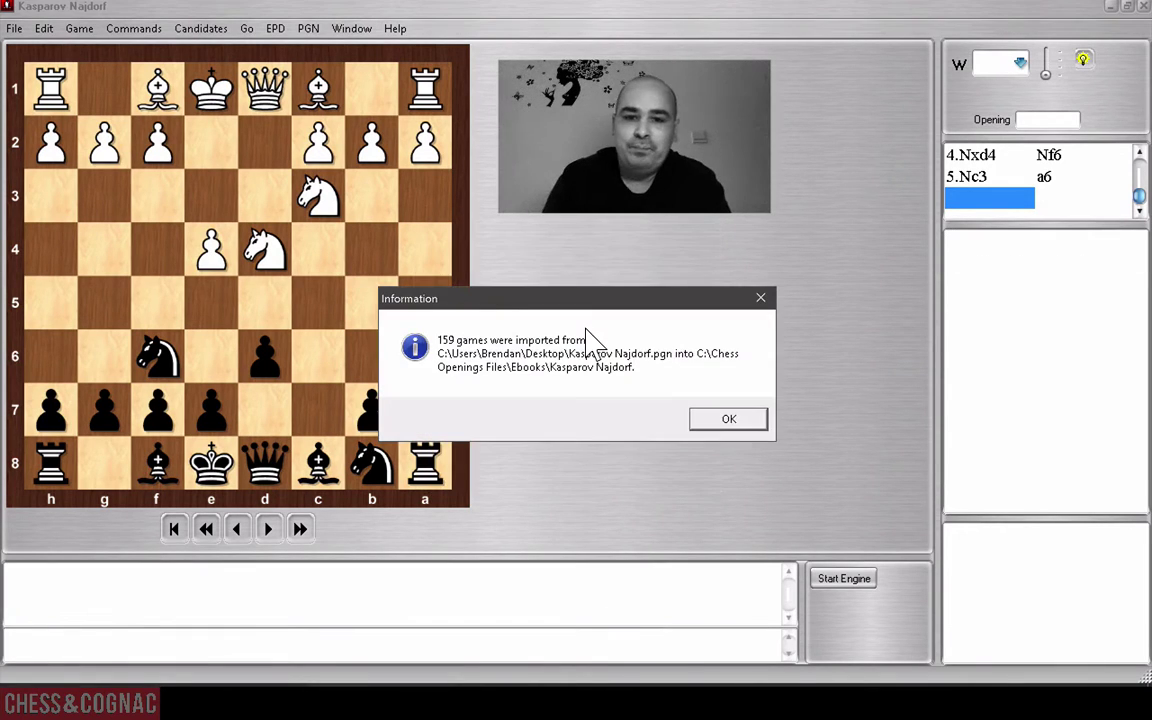
Acknowledge the message confirming that 159 games were imported.
left_click(733, 419)
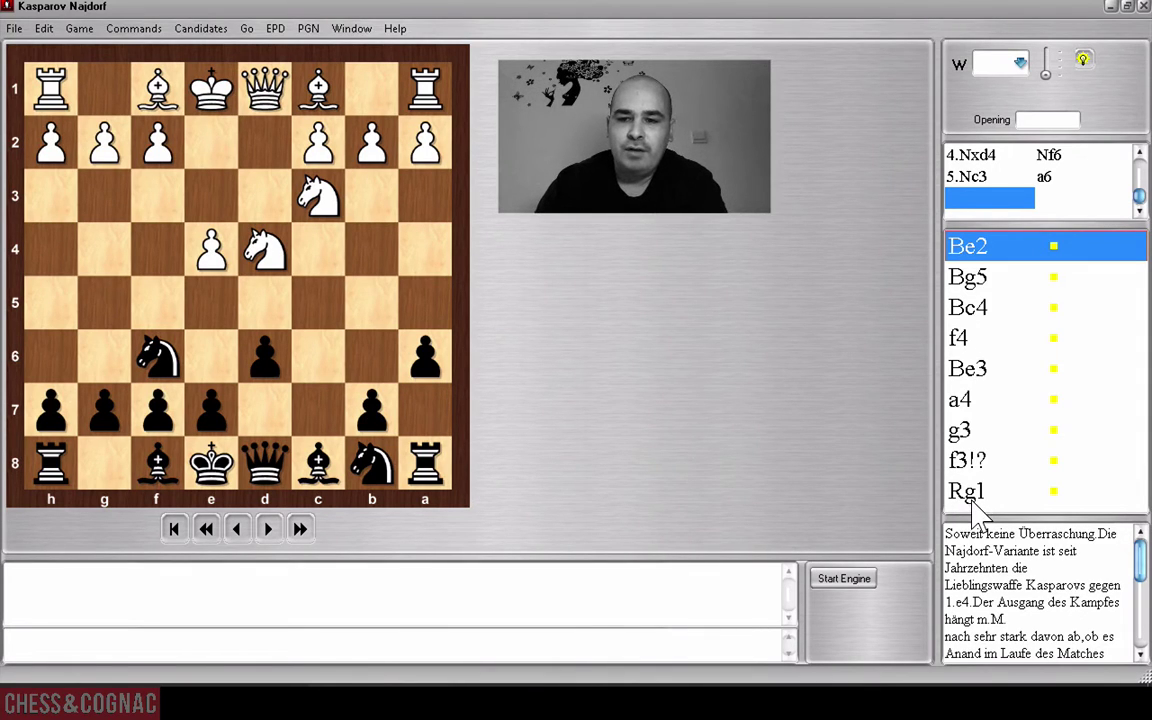
Enlarge the annotation comment pane and browse the menu bar.
left_click_drag(976, 516, 985, 437)
left_click_drag(1136, 500, 1138, 465)
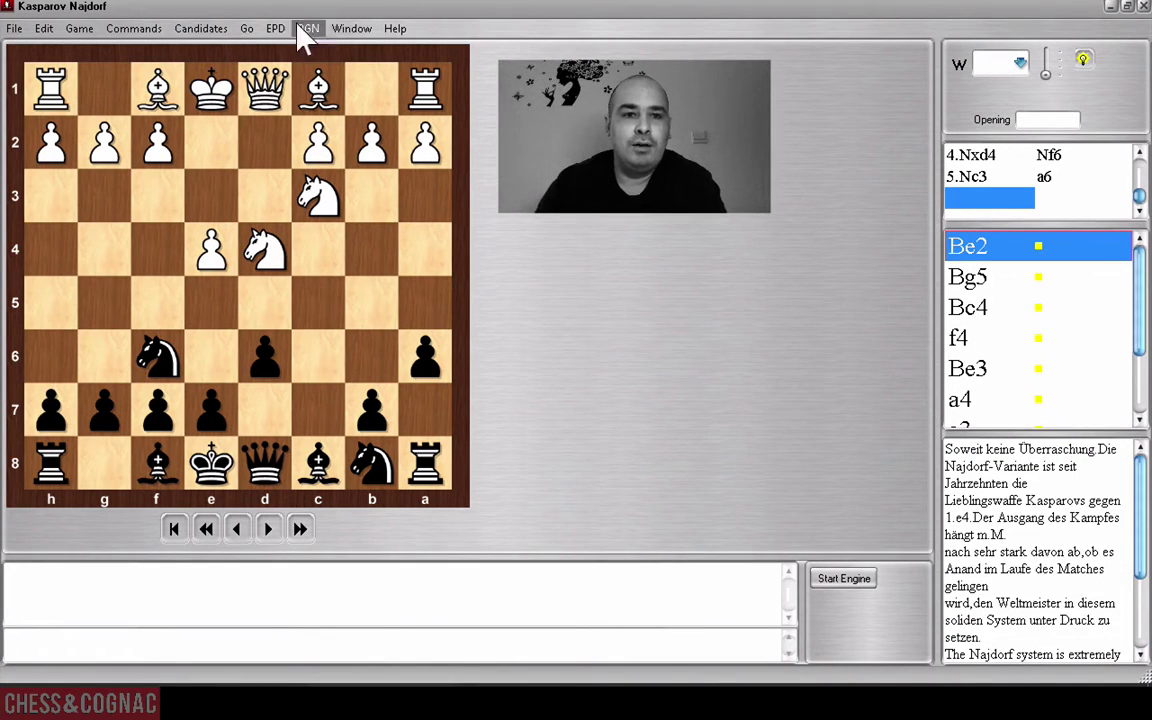
left_click(138, 27)
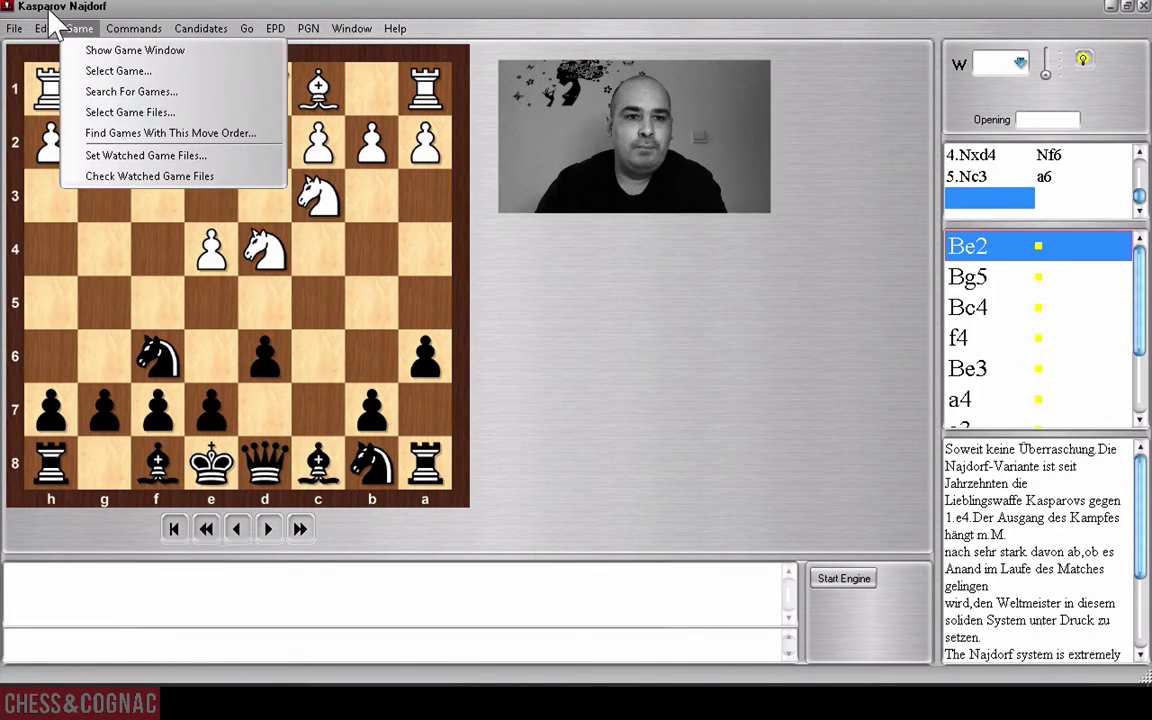
mouse_move(137, 14)
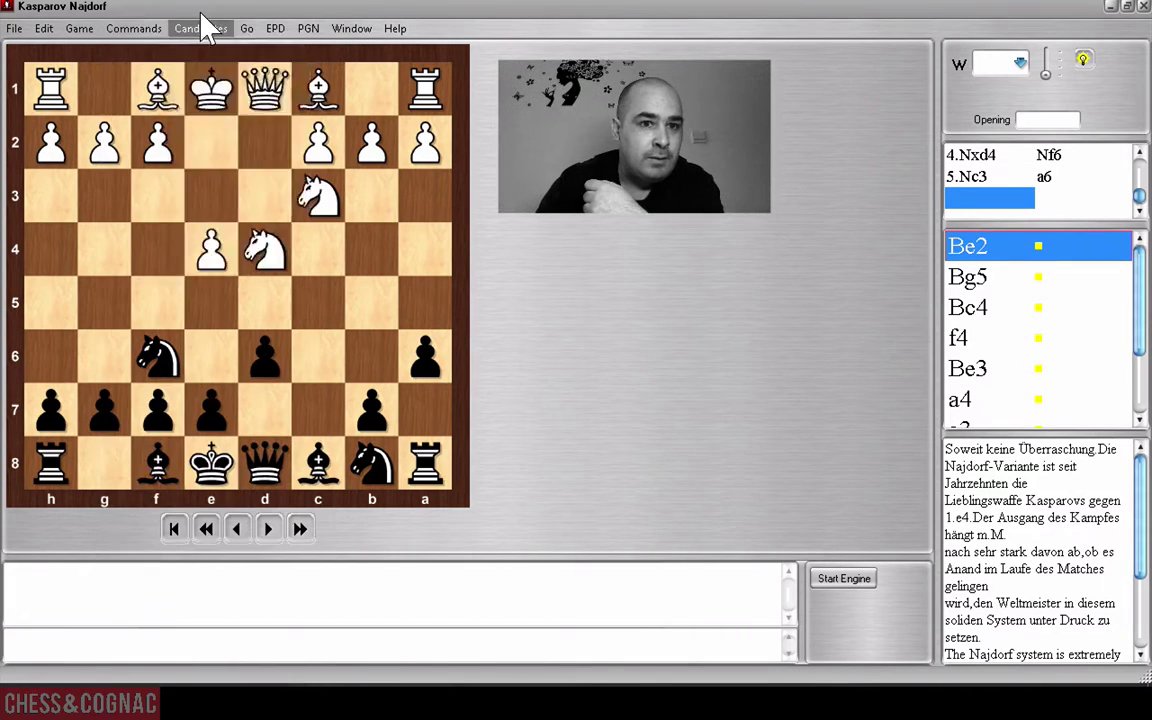
Open Edit > Program Preferences.
mouse_move(253, 20)
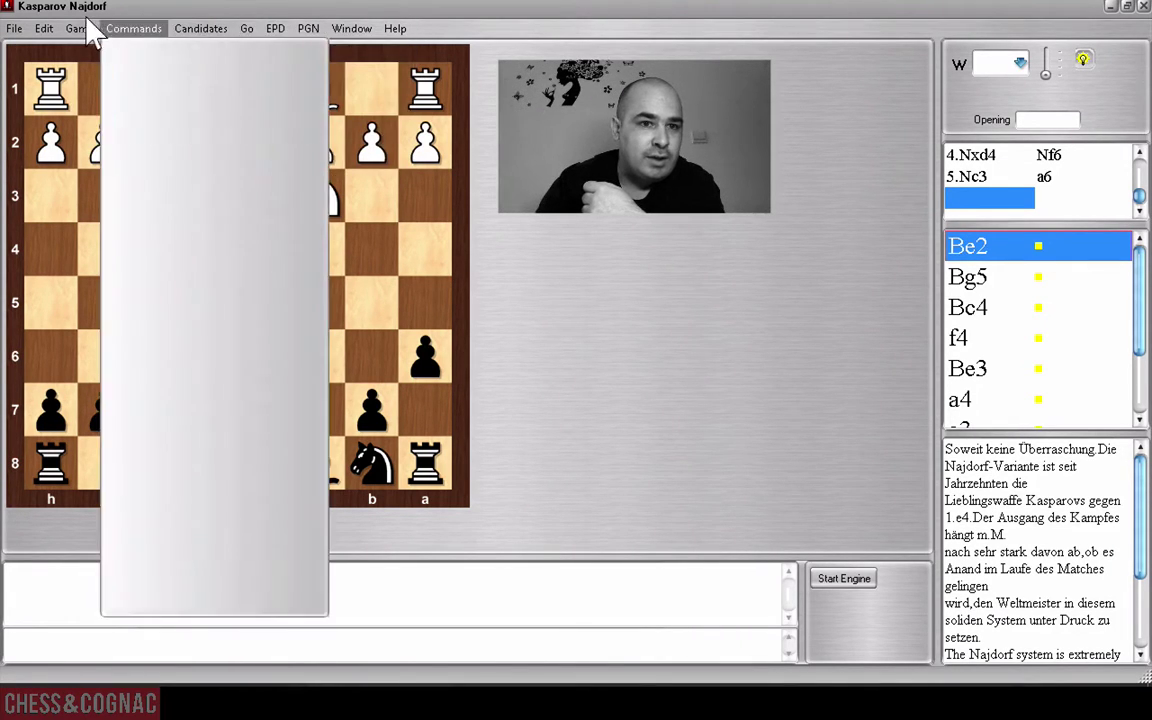
mouse_move(32, 19)
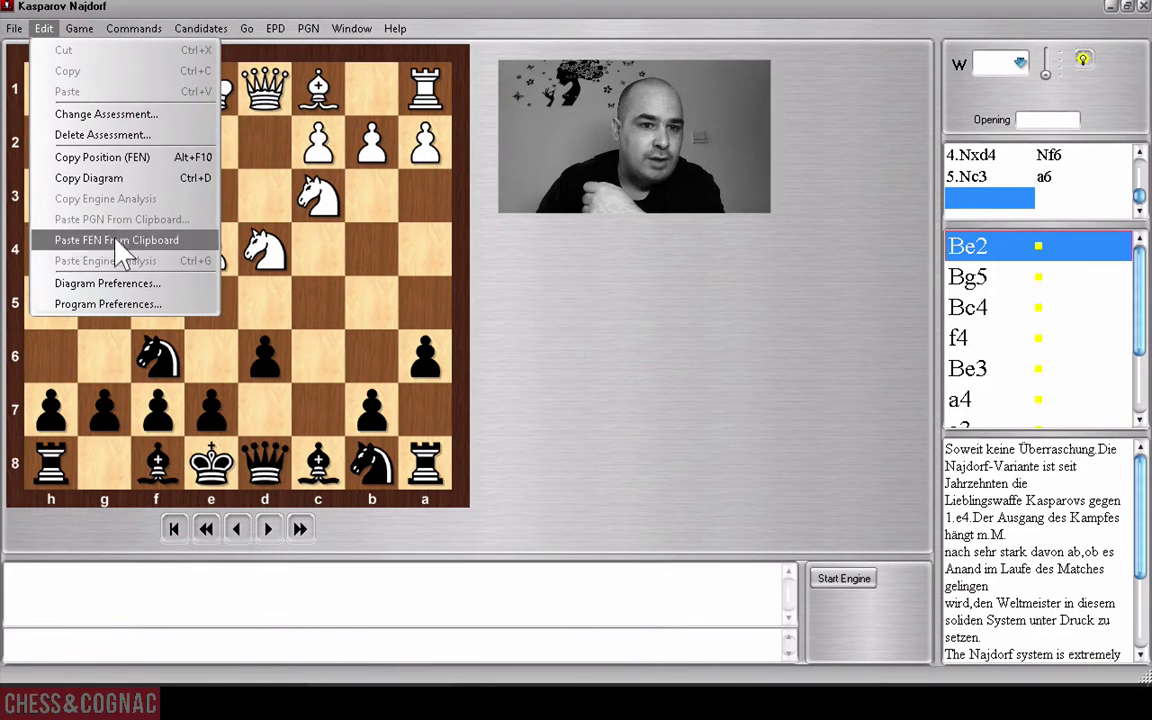
left_click(108, 303)
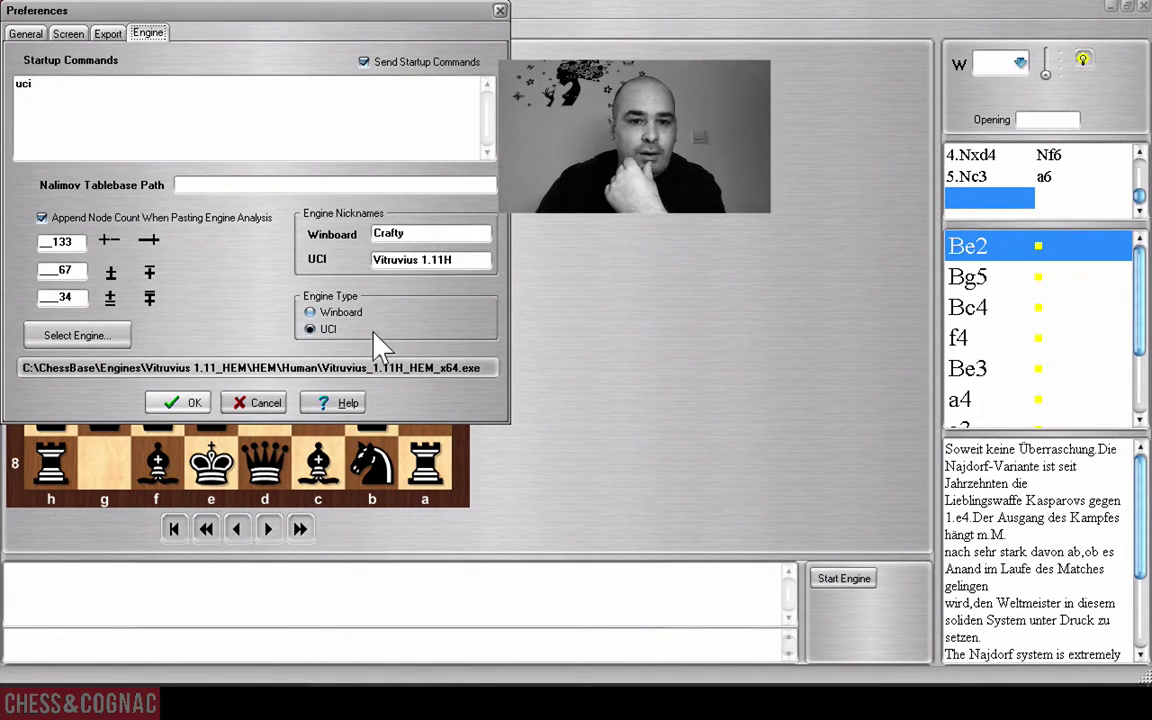
Select the Stockfish 7 x64 engine from the Desktop's Stockfish 7 x64 folder.
left_click(85, 330)
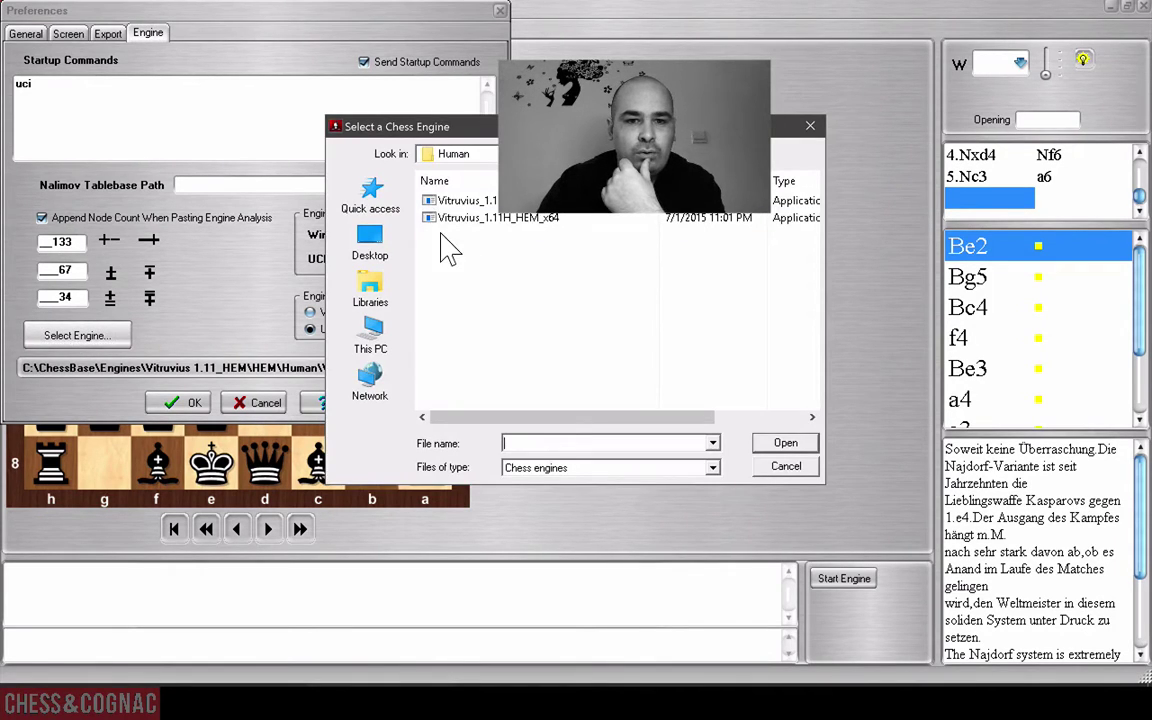
left_click(370, 243)
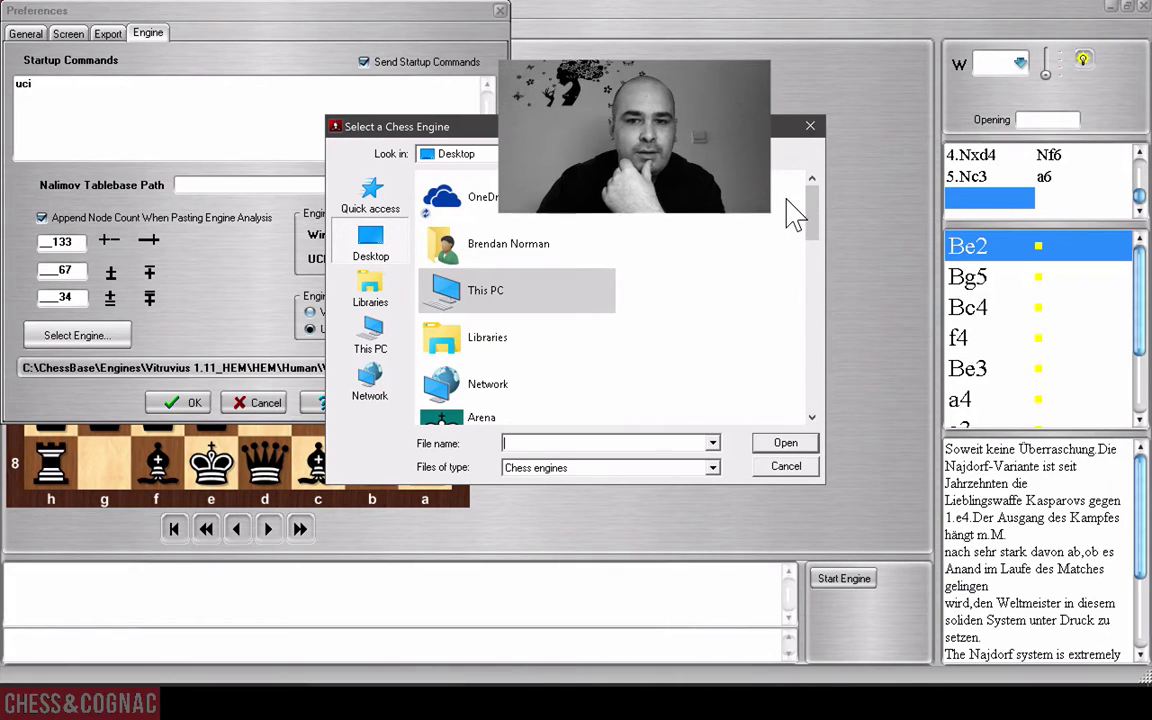
left_click_drag(810, 195, 806, 400)
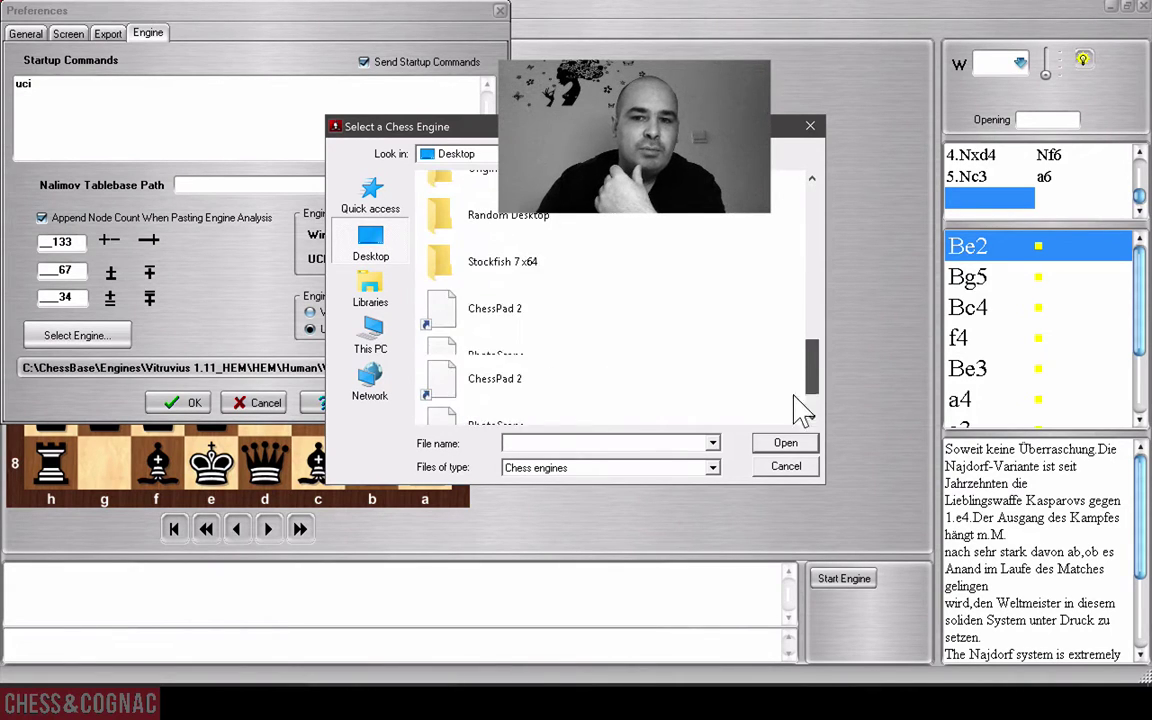
double_click(445, 260)
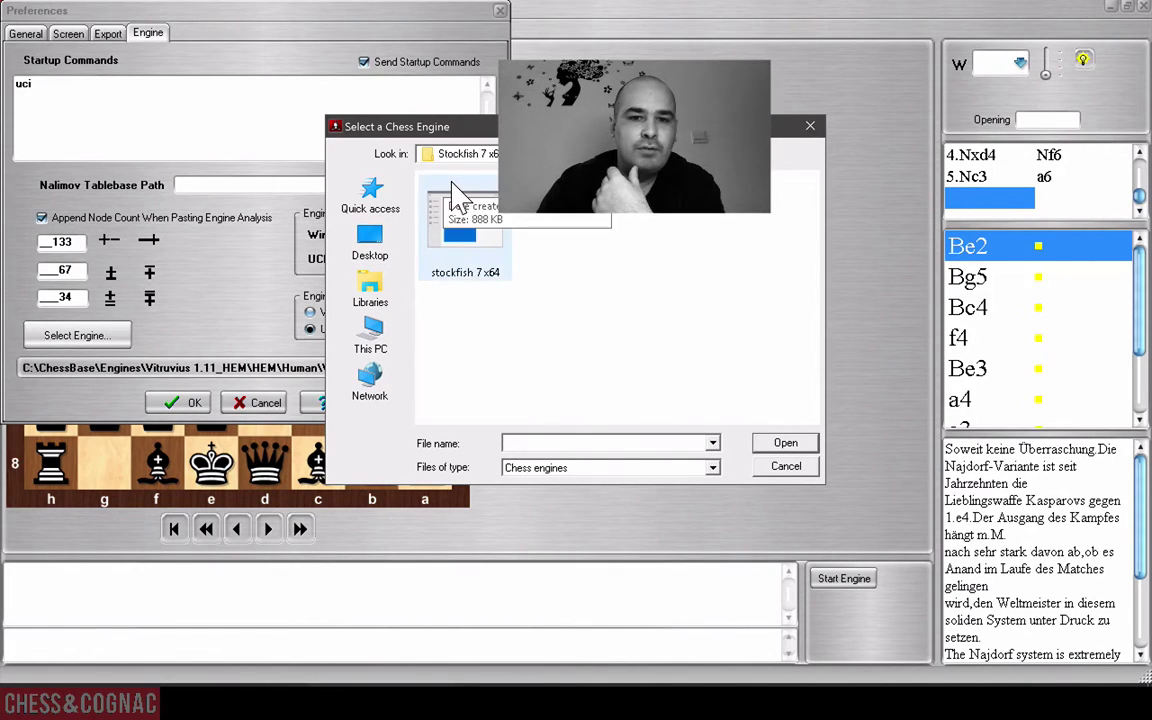
double_click(452, 188)
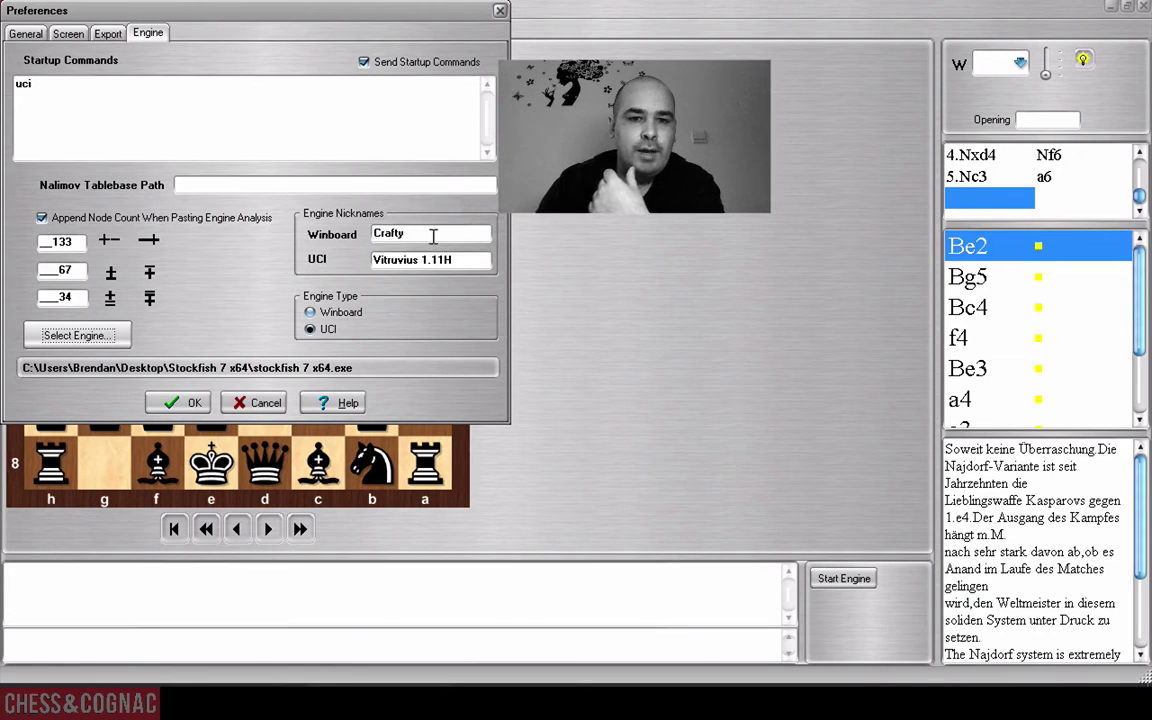
Rename the UCI engine nickname to Stockfish 7, save, and dismiss the access-violation error.
left_click_drag(477, 260, 200, 225)
type("Stockfish 7")
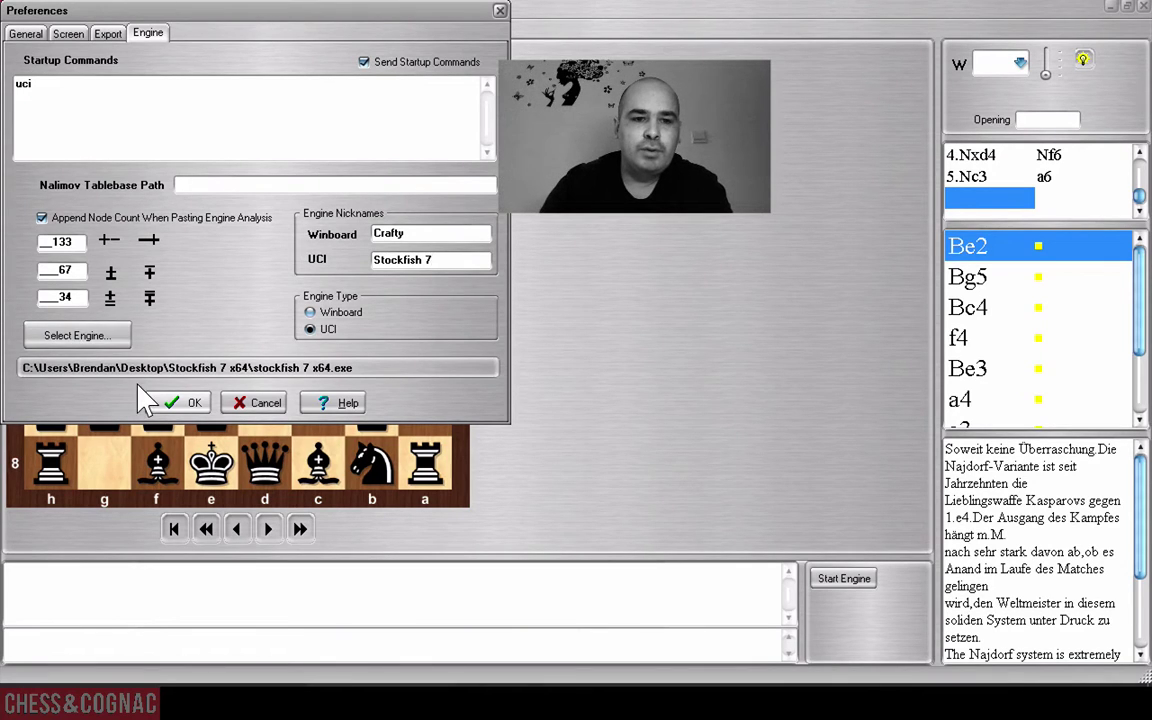
left_click(154, 402)
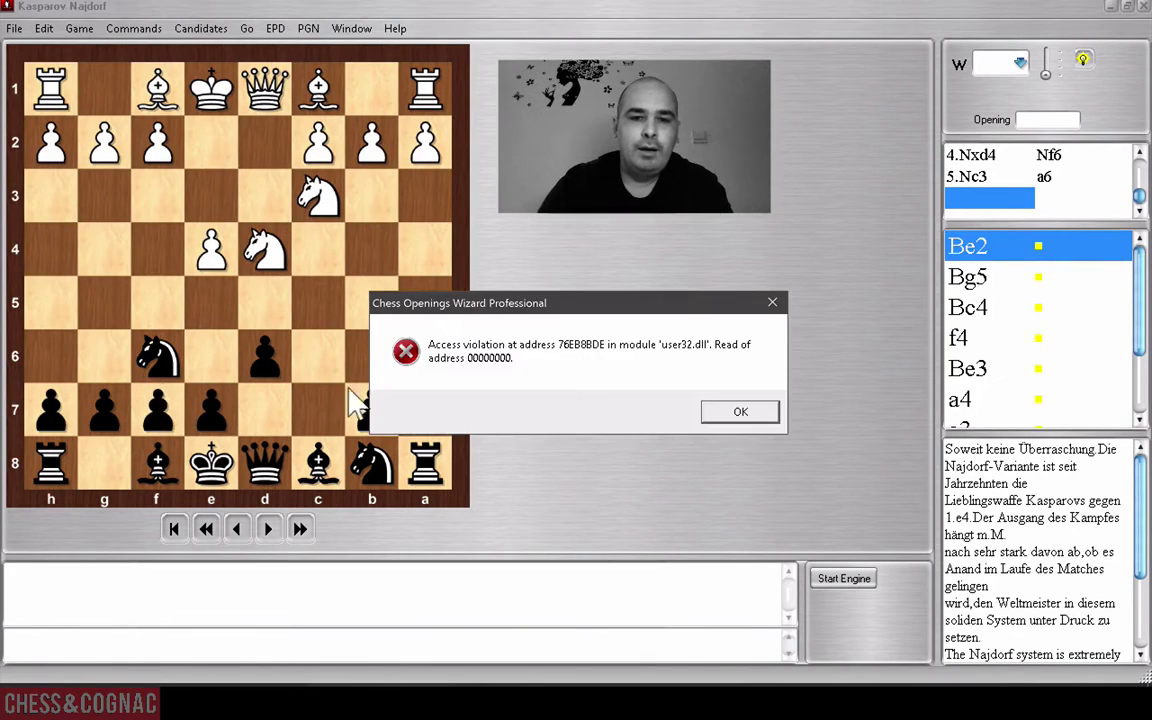
left_click(753, 412)
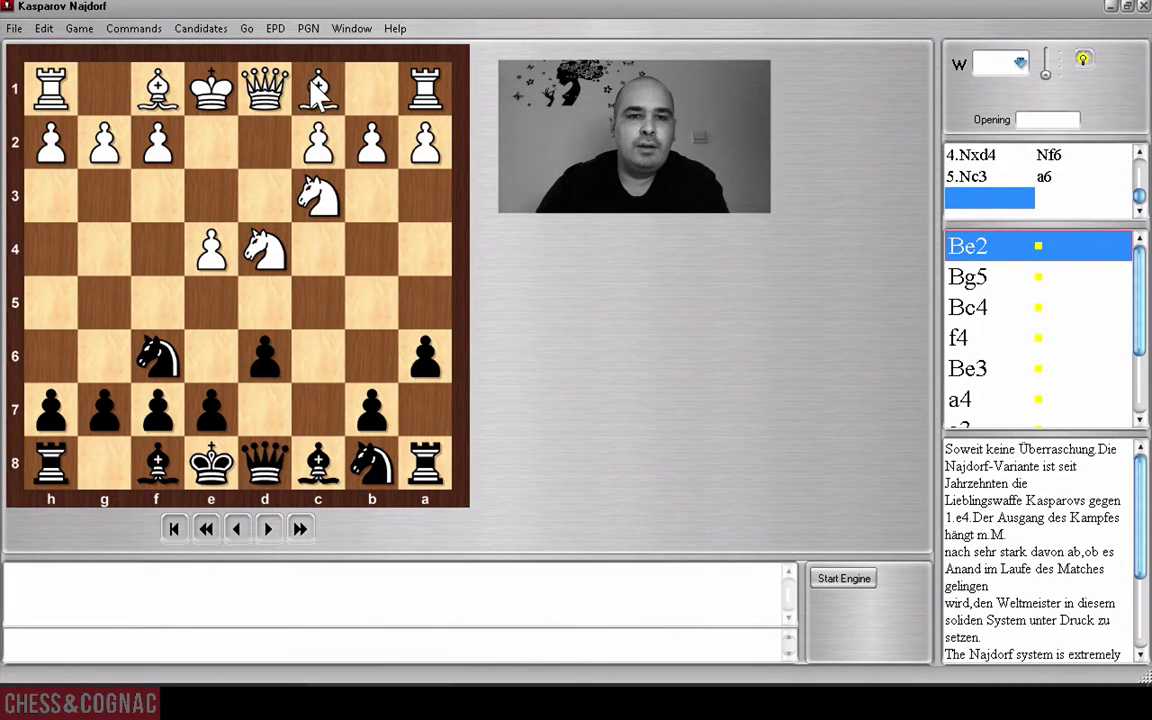
Play 6.Be3 and annotate the ...e6 candidate as a good move.
left_click_drag(300, 85, 205, 188)
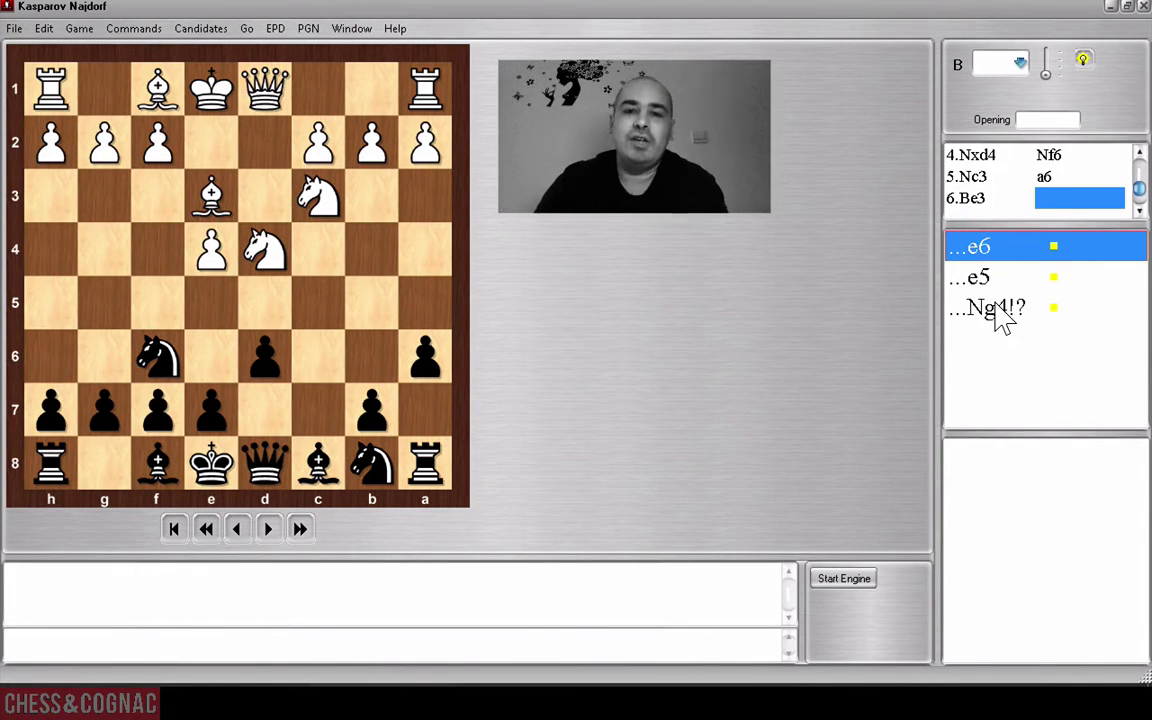
right_click(982, 241)
left_click(1025, 271)
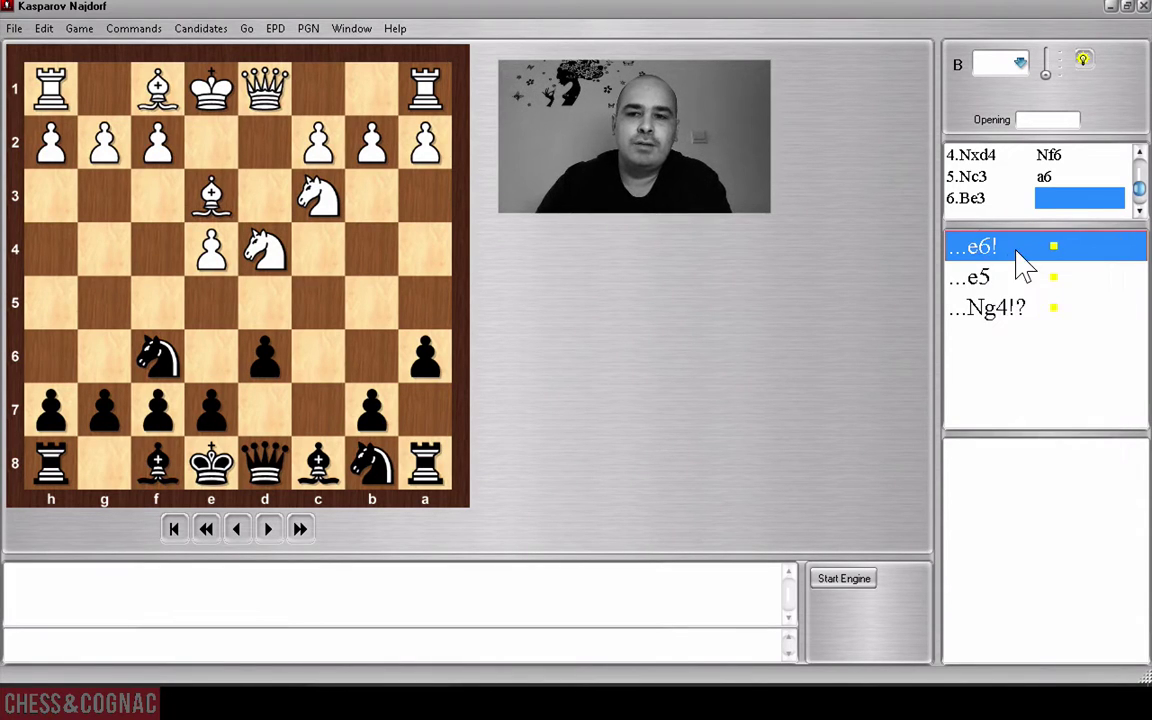
right_click(955, 270)
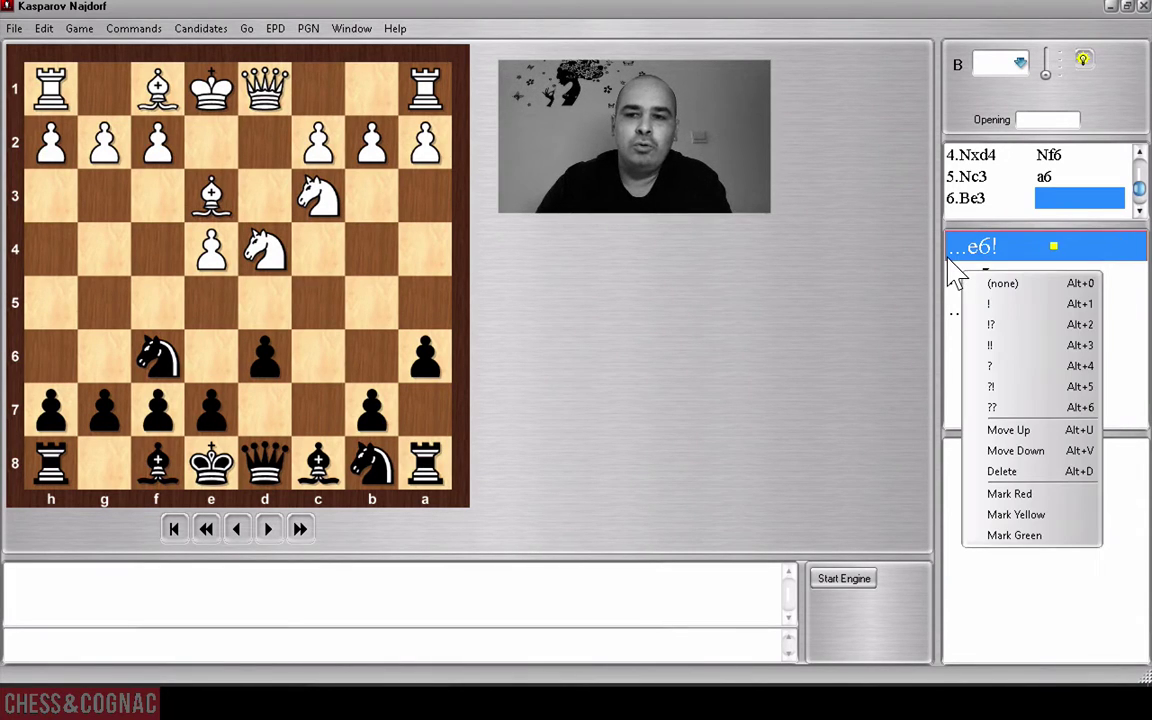
left_click(860, 300)
Mark the ...Ng4 candidate as dubious (?!).
left_click(974, 279)
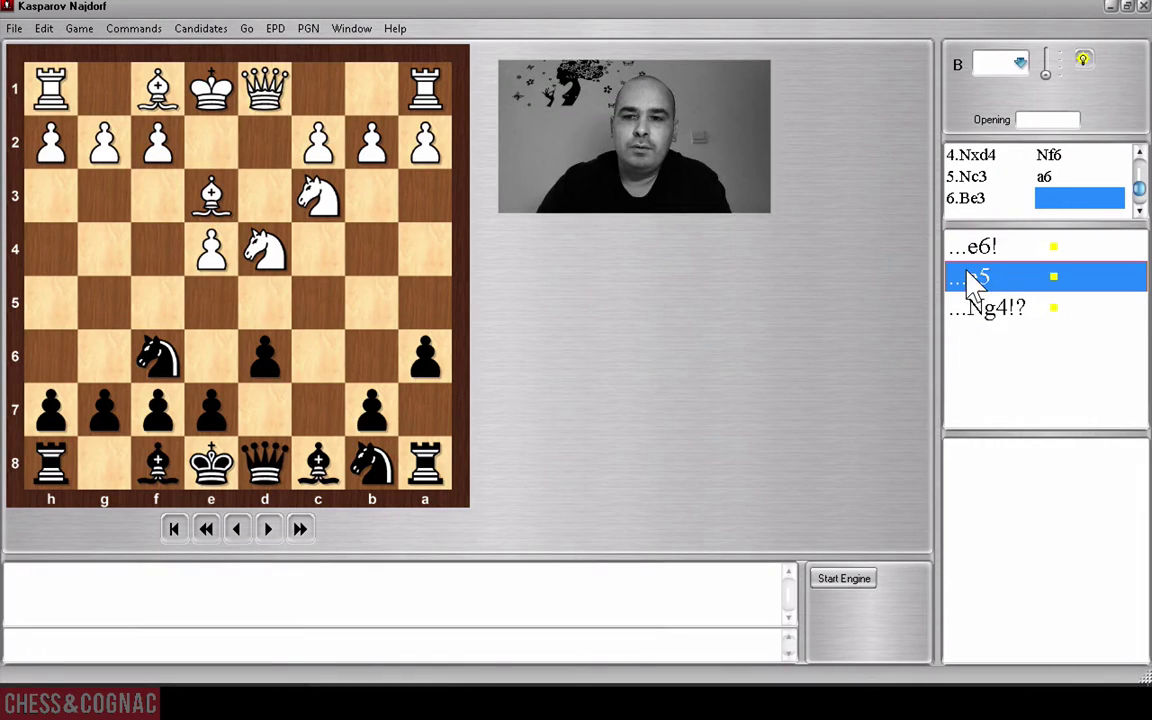
left_click(980, 308)
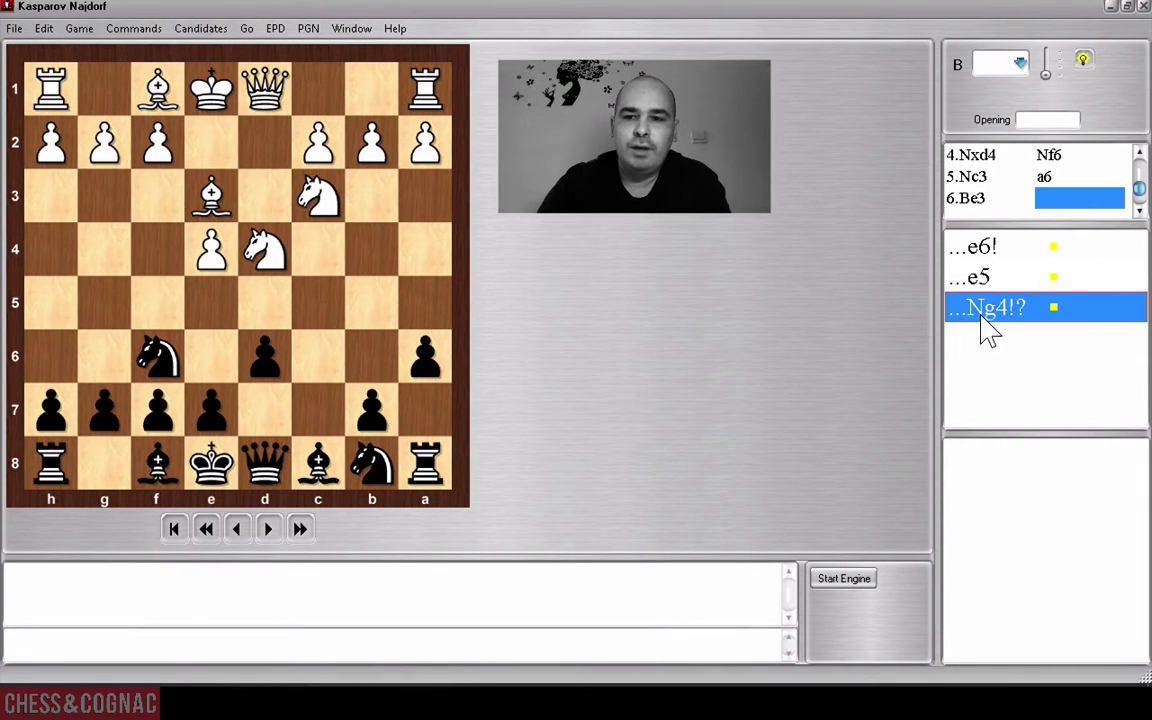
right_click(990, 310)
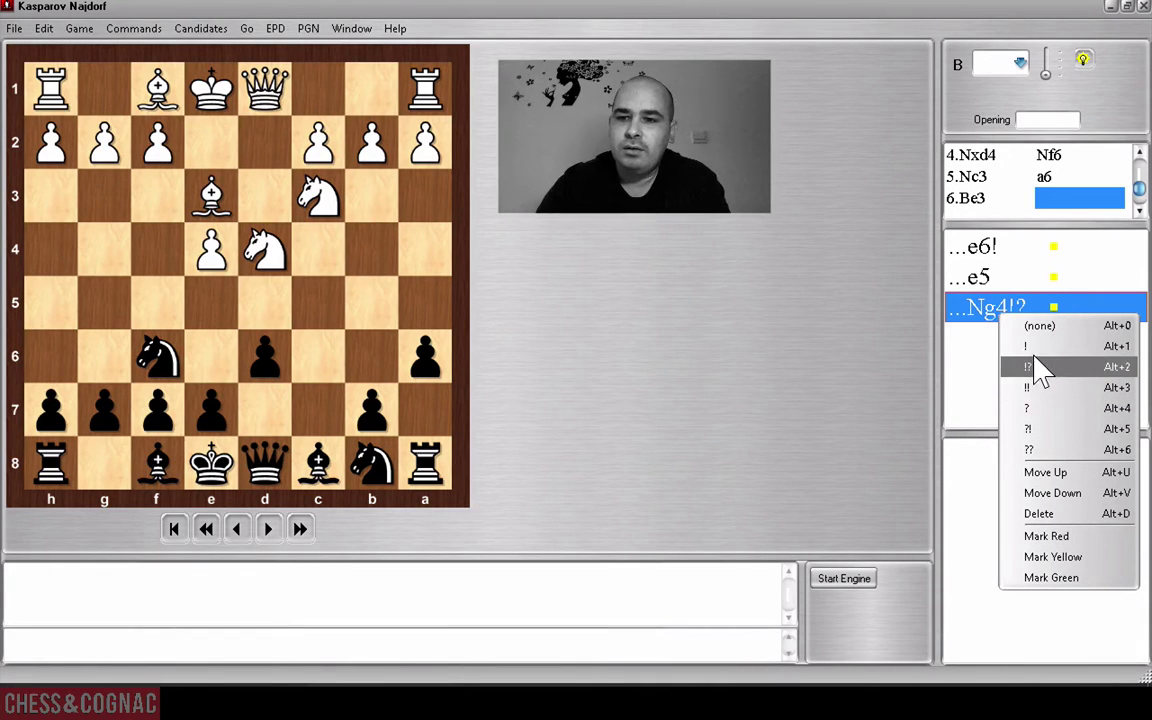
left_click(1037, 426)
Mark ...e5 as dubious (?!) and play the recommended ...e6!
right_click(978, 272)
left_click(787, 265)
left_click(978, 278)
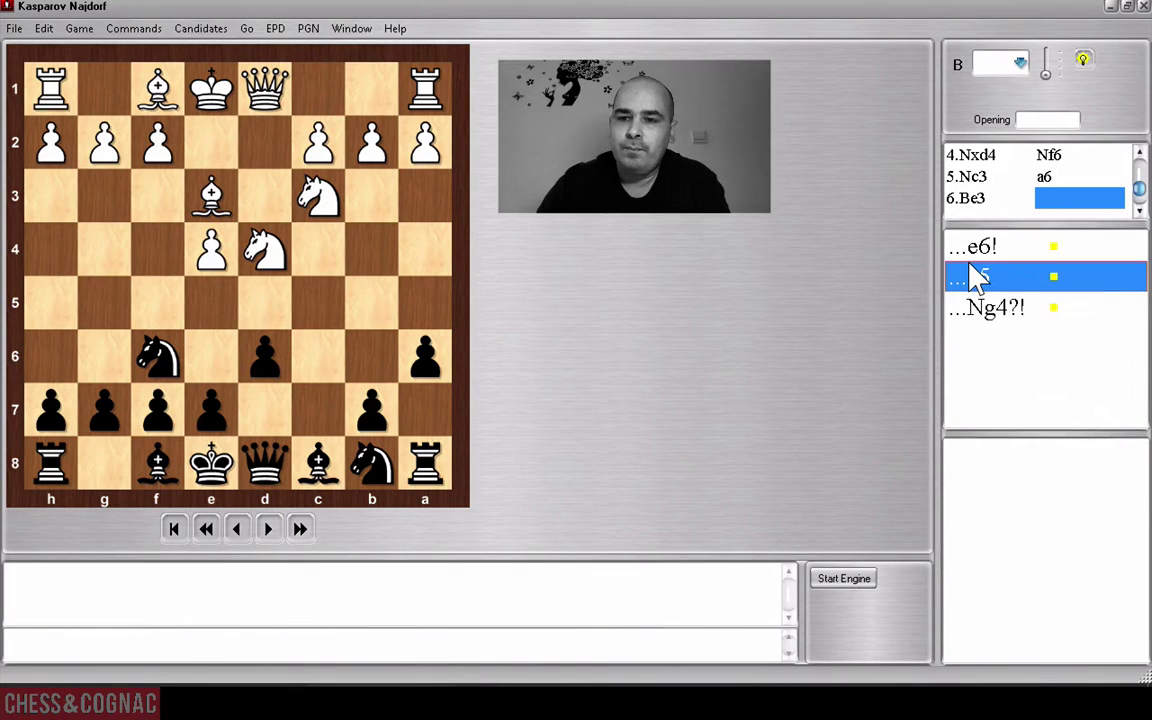
left_click(993, 280)
right_click(988, 281)
left_click(785, 385)
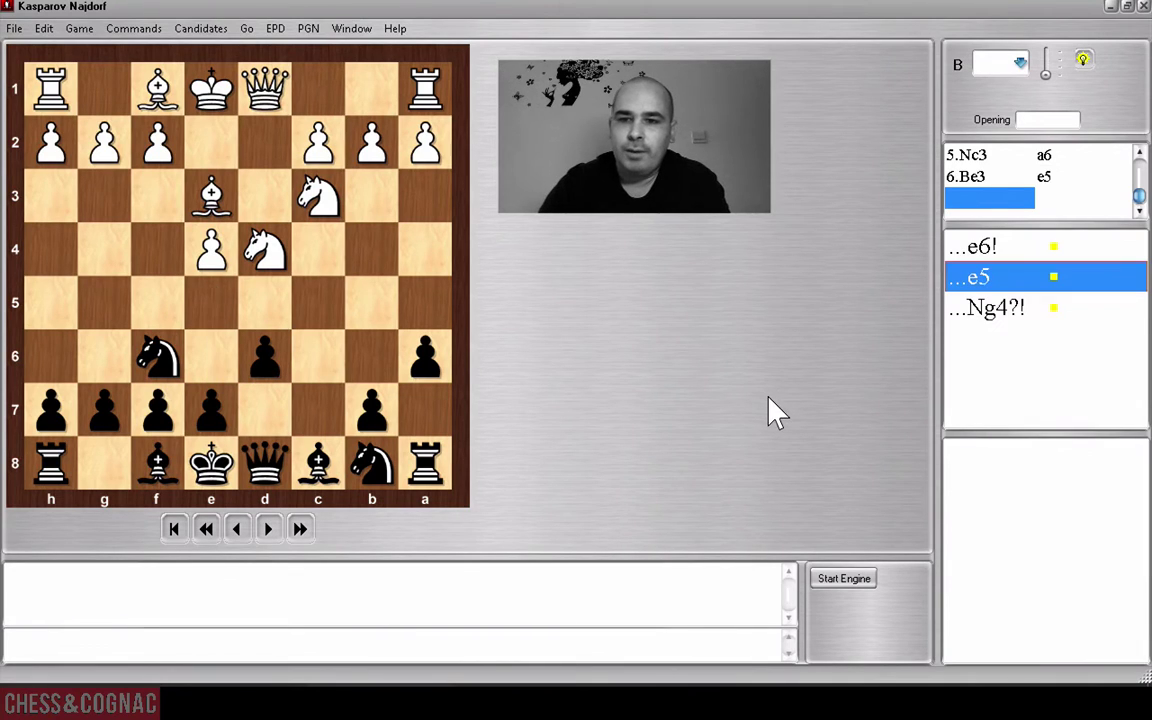
right_click(982, 280)
left_click(1047, 395)
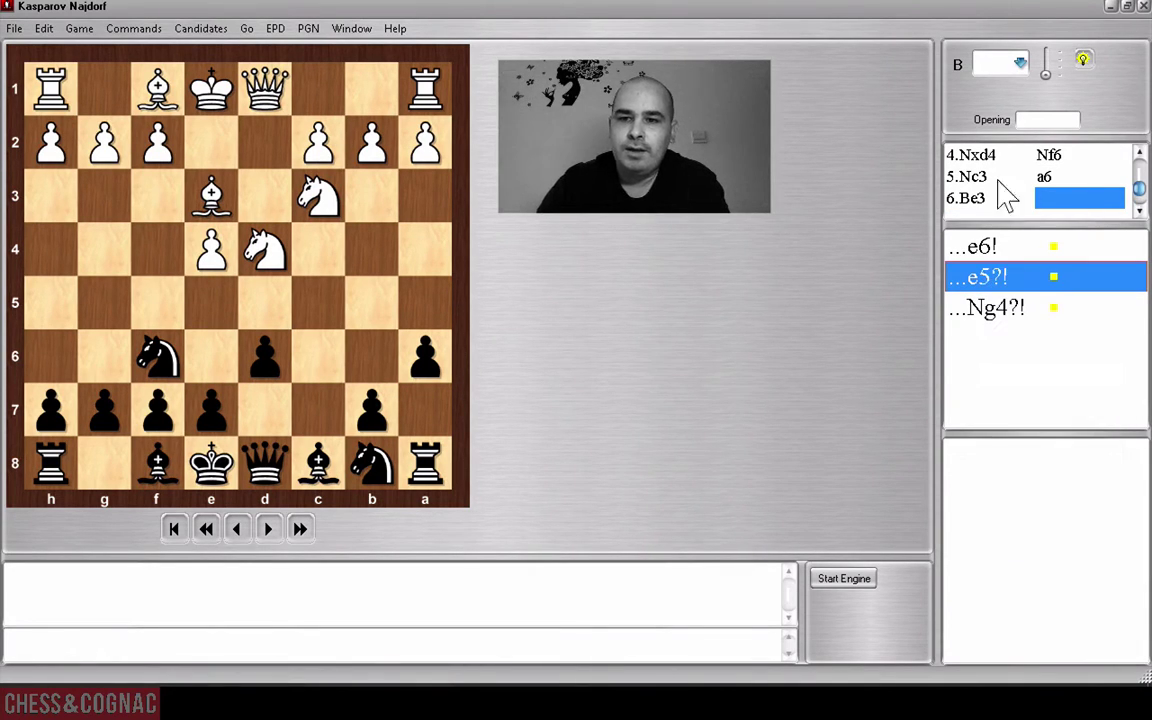
left_click(975, 246)
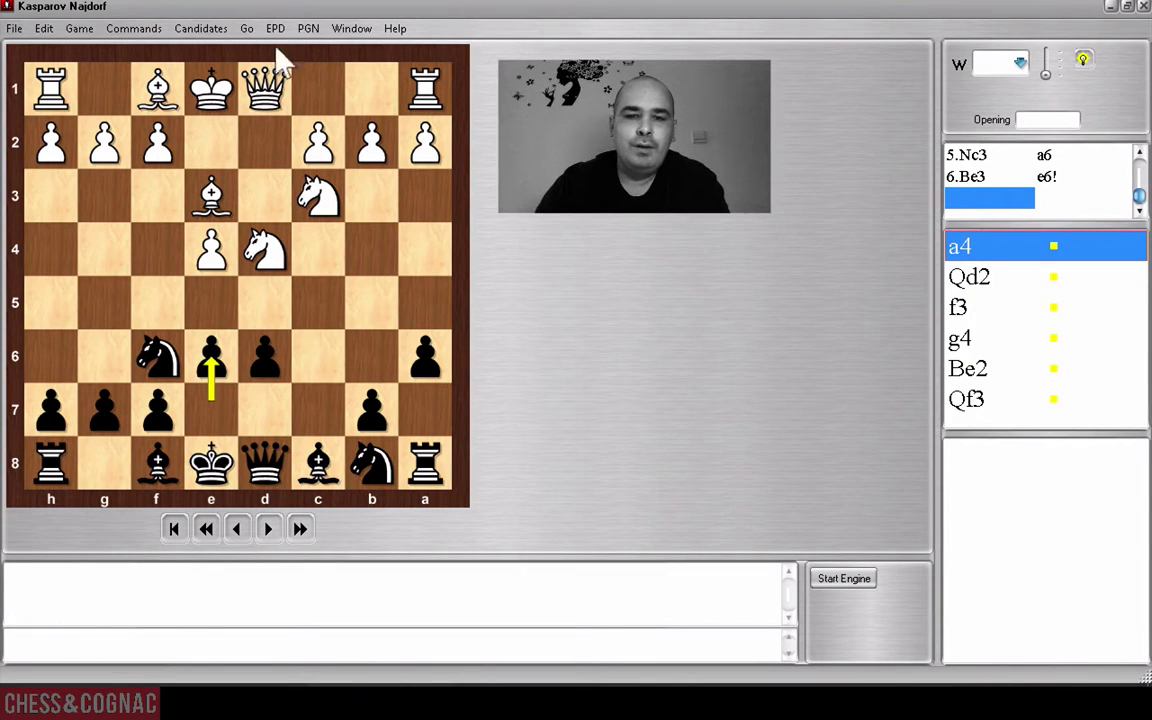
Play 7.f3, then step through the book moves back to the position after 5.Nc3.
left_click_drag(145, 138, 152, 192)
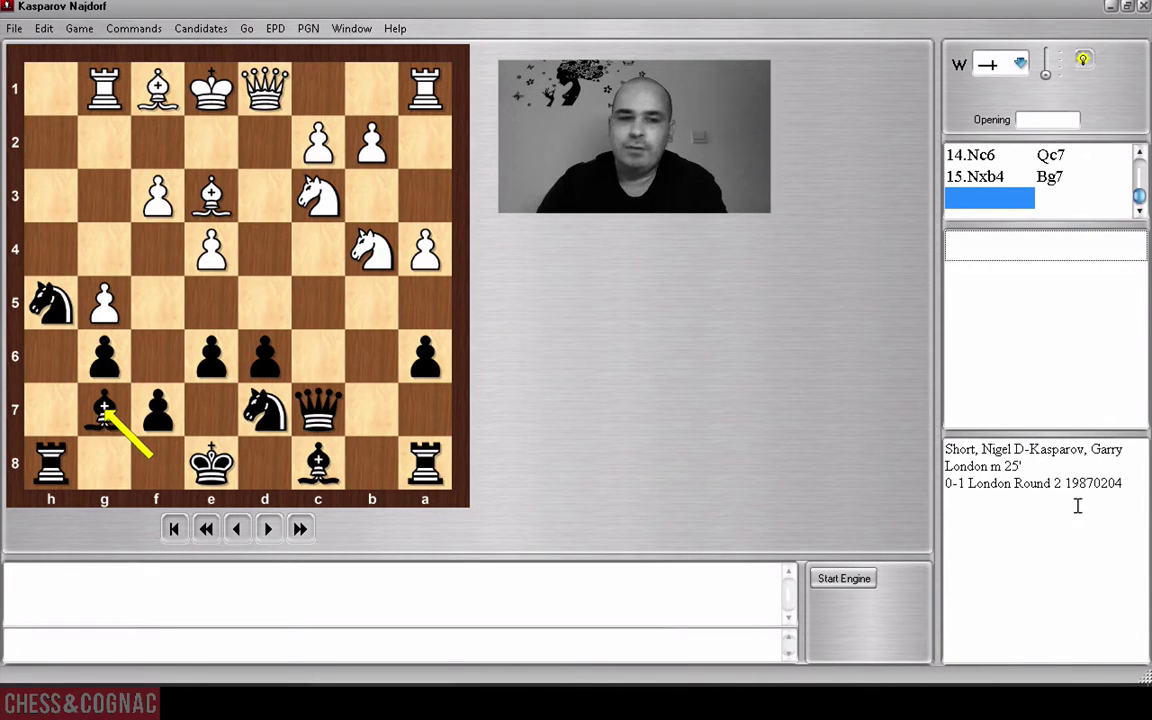
key("Left")
key("Left")
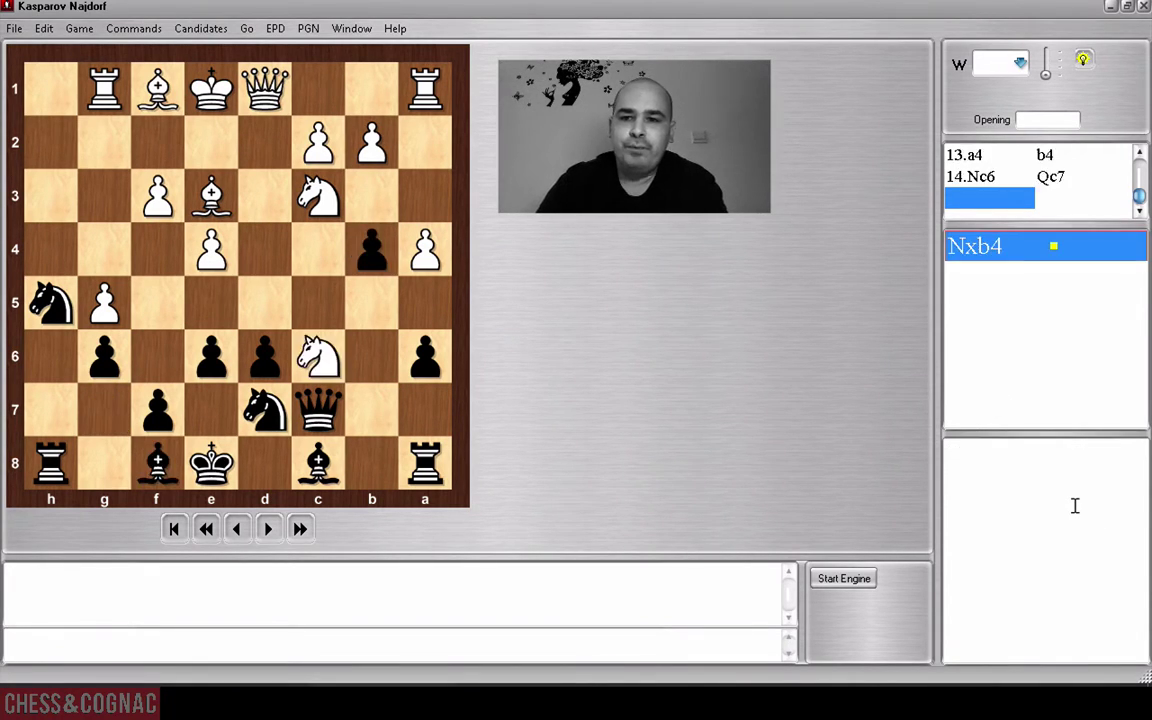
key("Left")
key("Left")
key("Left")
key("Left")
key("Left")
key("Left")
key("Left")
key("Left")
key("Left")
key("Left")
key("Left")
key("Left")
key("Left")
key("Left")
key("Left")
key("Left")
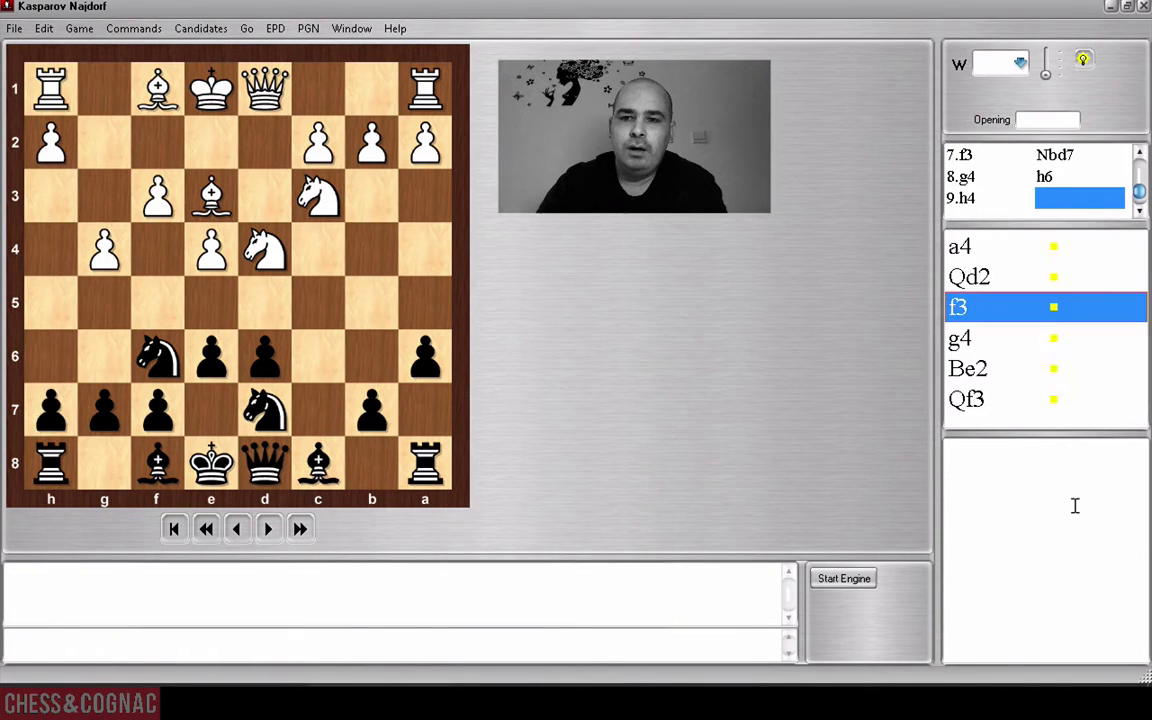
key("Left")
key("Left")
key("Left")
key("Left")
key("Left")
key("Left")
key("Left")
key("Left")
key("Left")
key("Left")
key("Left")
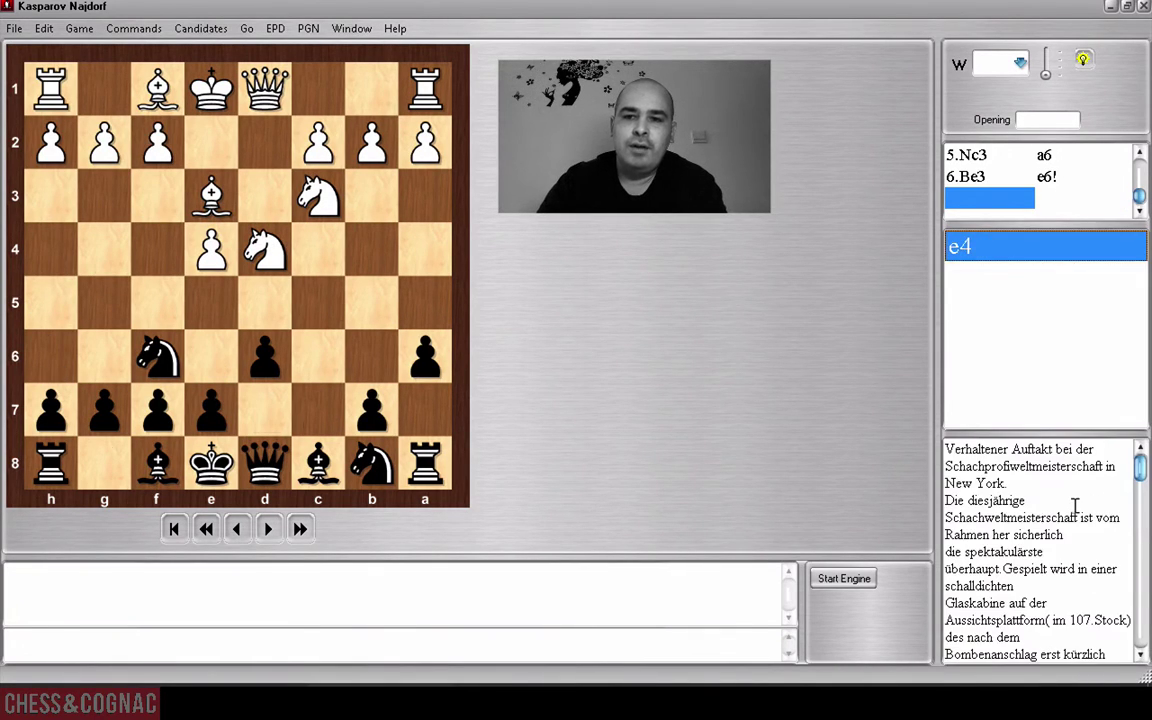
key("Right")
key("Right")
key("Right")
key("Right")
key("Right")
key("Right")
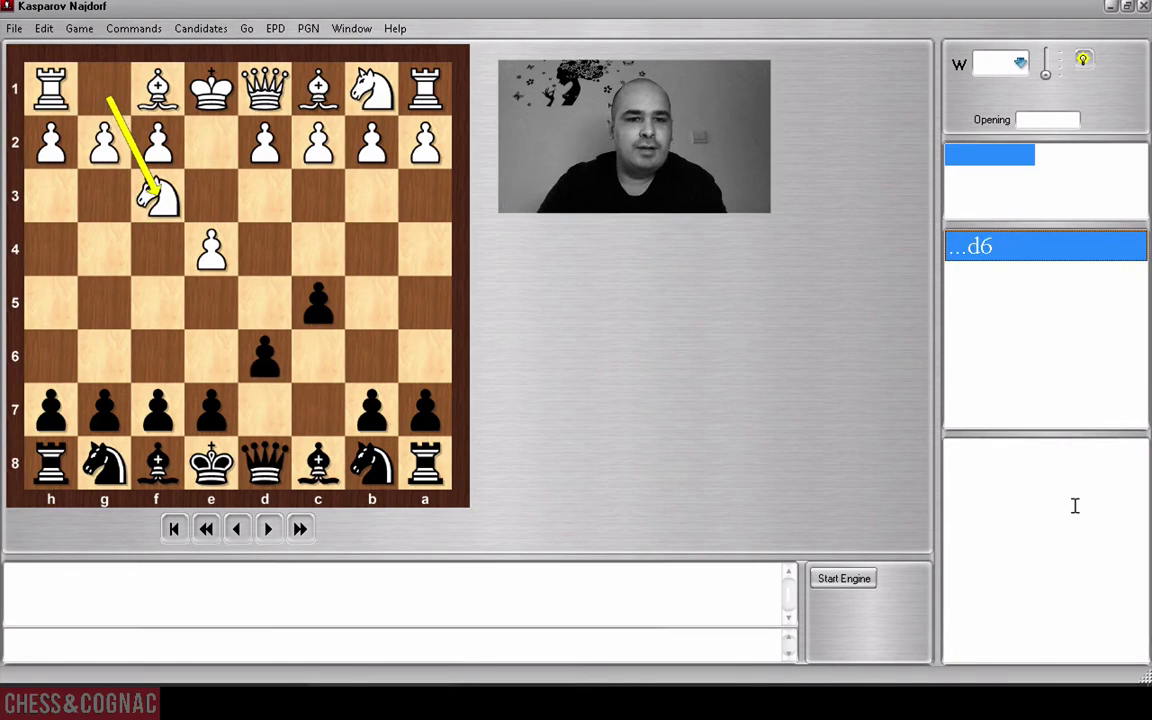
key("Right")
key("Right")
key("Right")
key("Right")
key("Right")
key("Right")
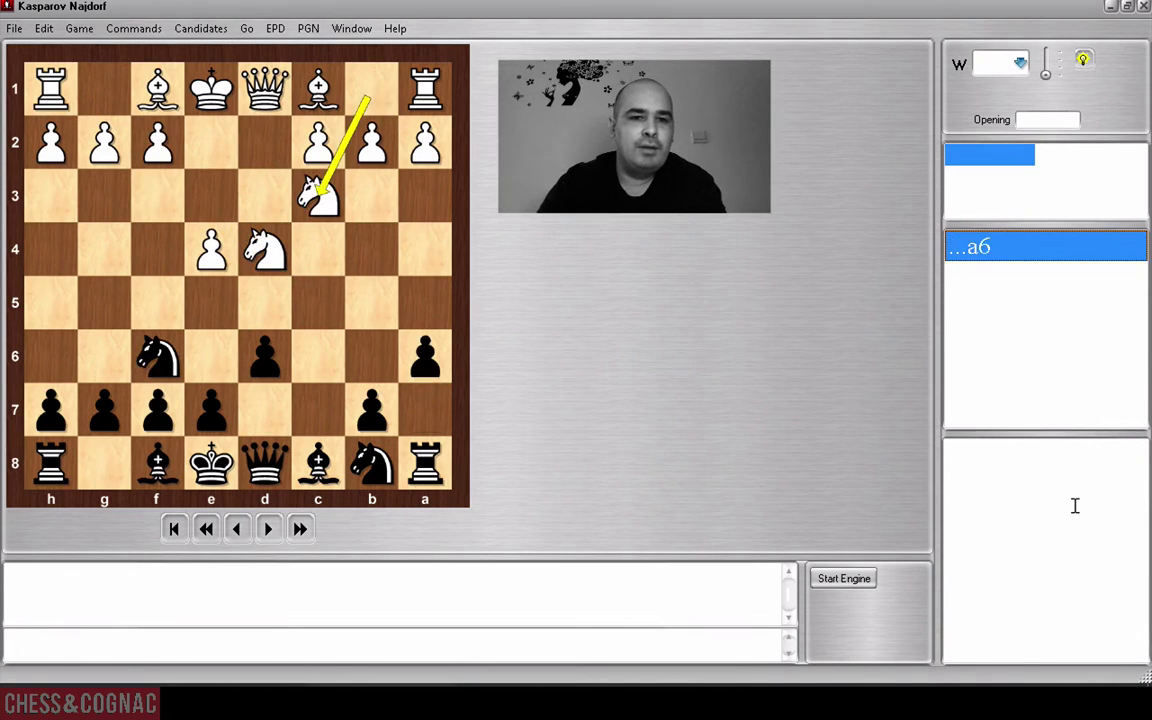
key("Right")
key("Right")
key("Right")
key("Right")
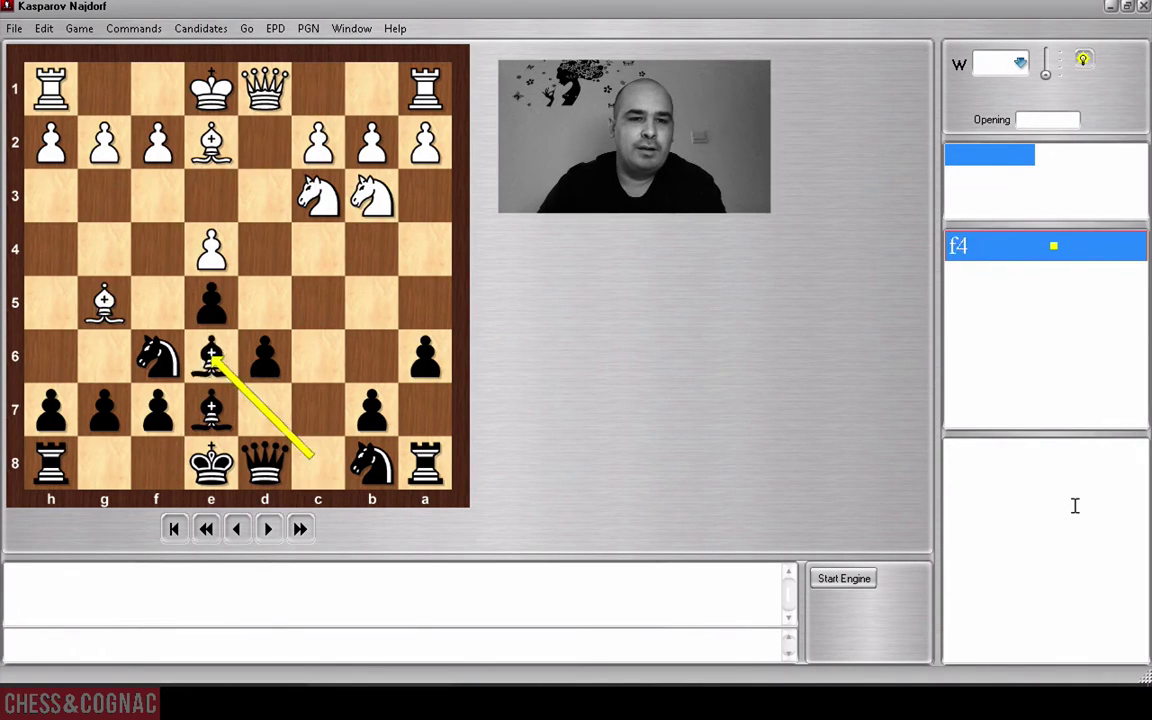
key("Left")
key("Left")
key("Left")
key("Left")
key("Left")
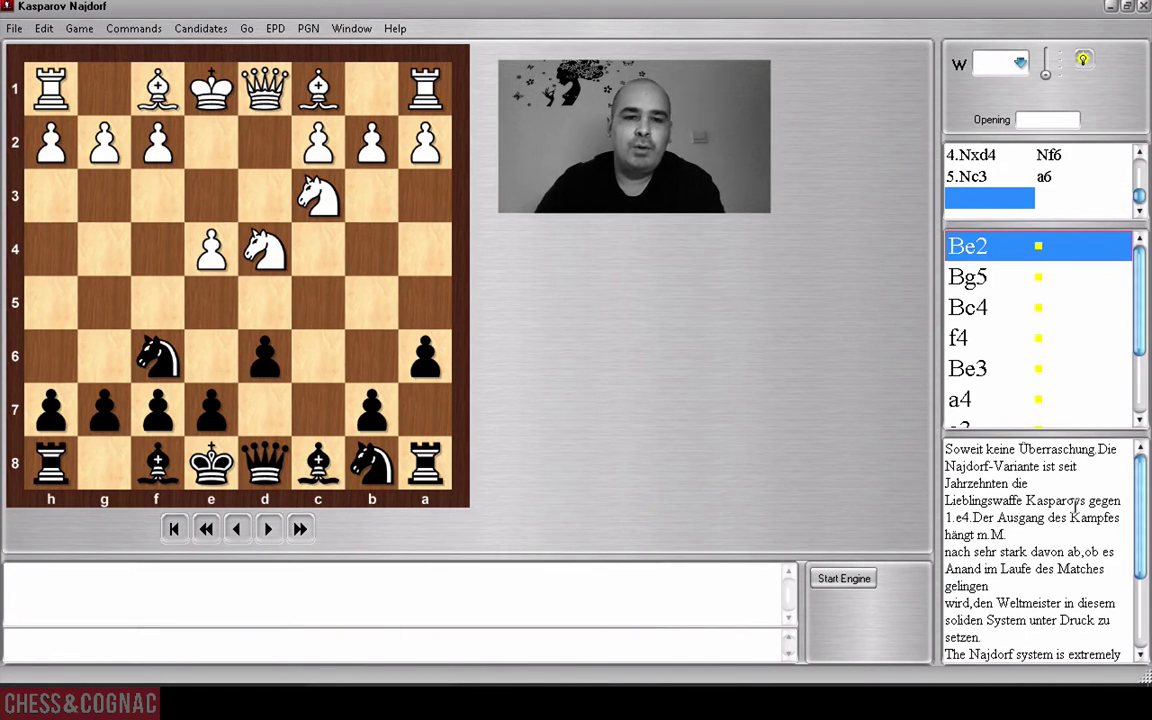
key("Left")
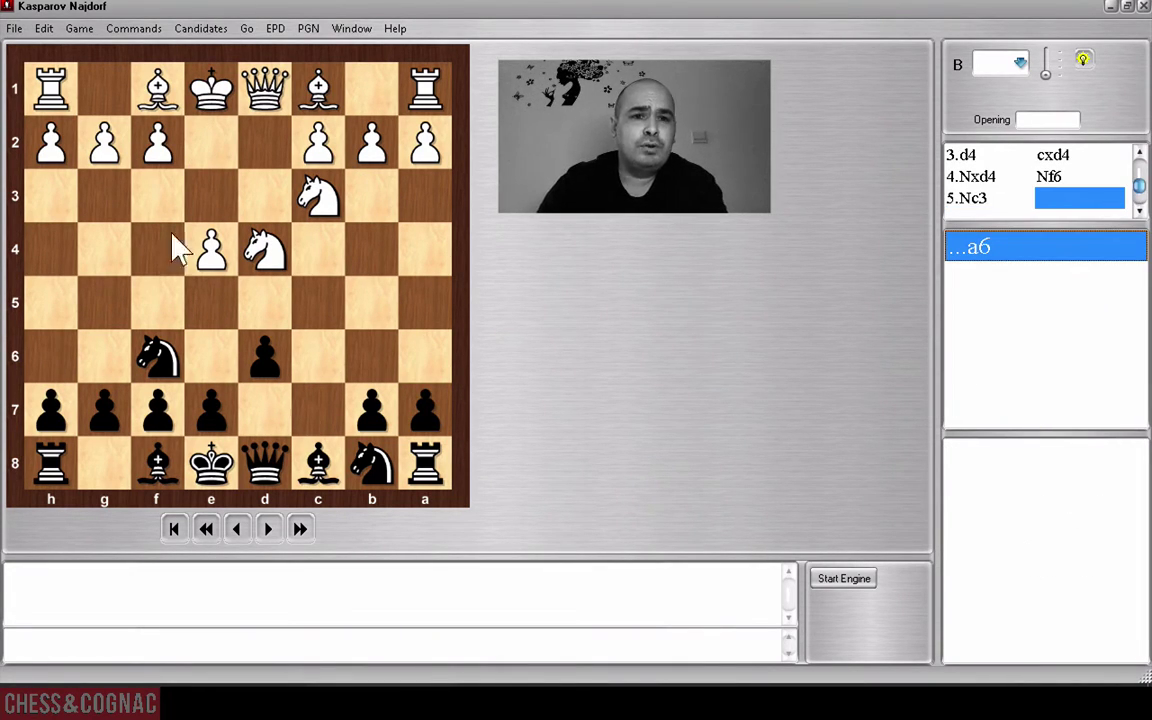
Start Commands > Training in Random Coverage mode with the computer playing White.
left_click(124, 24)
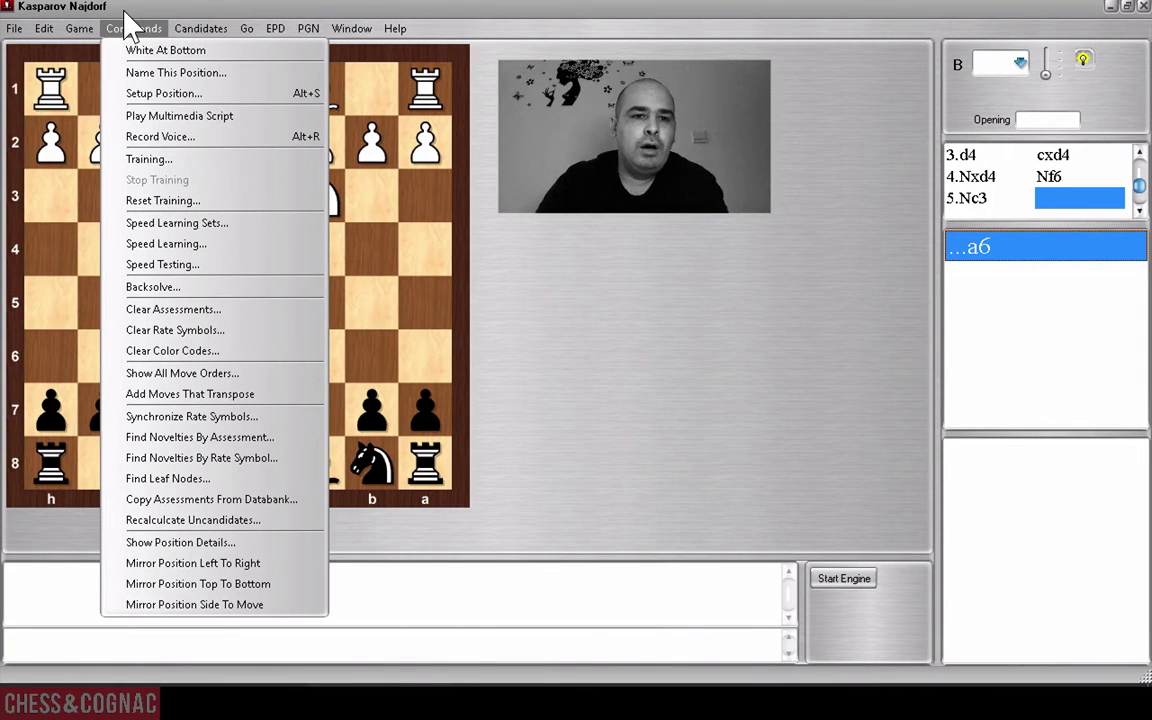
left_click(208, 160)
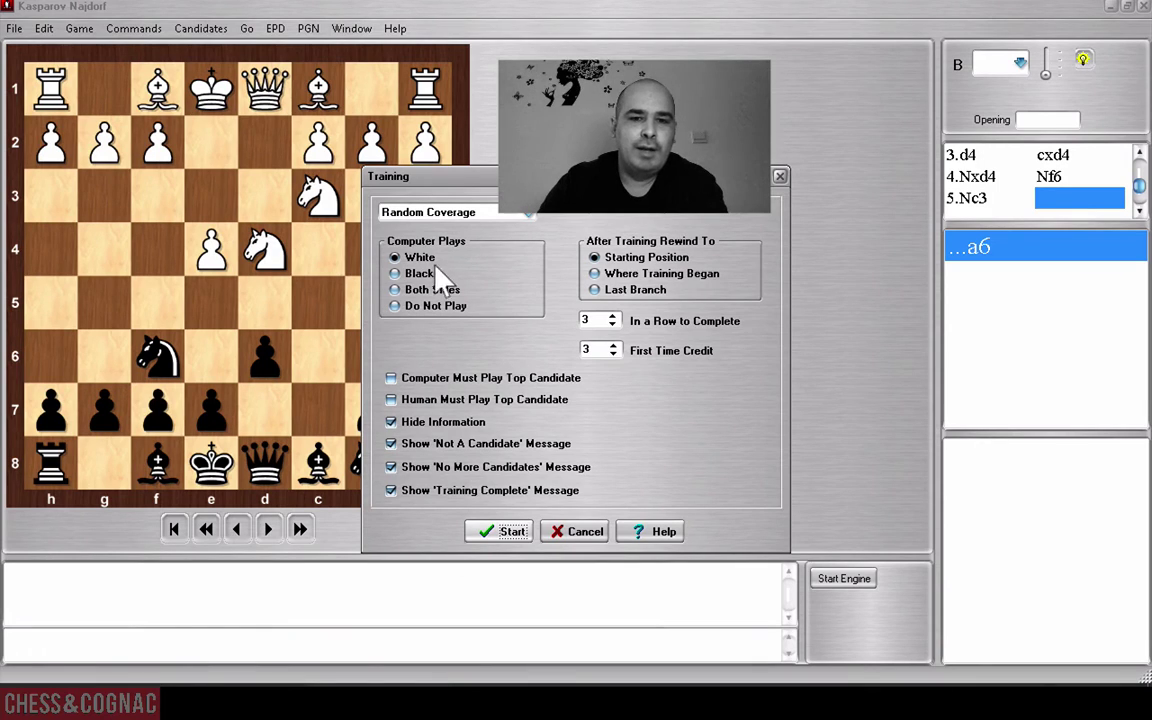
left_click(410, 256)
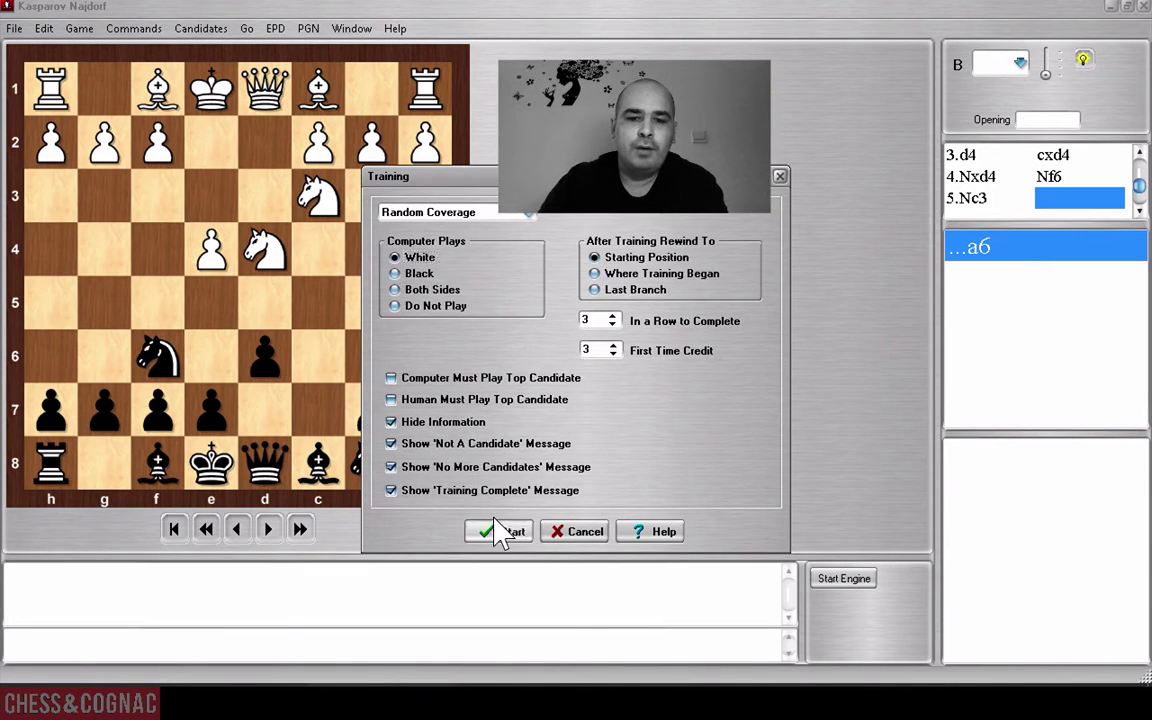
left_click(494, 532)
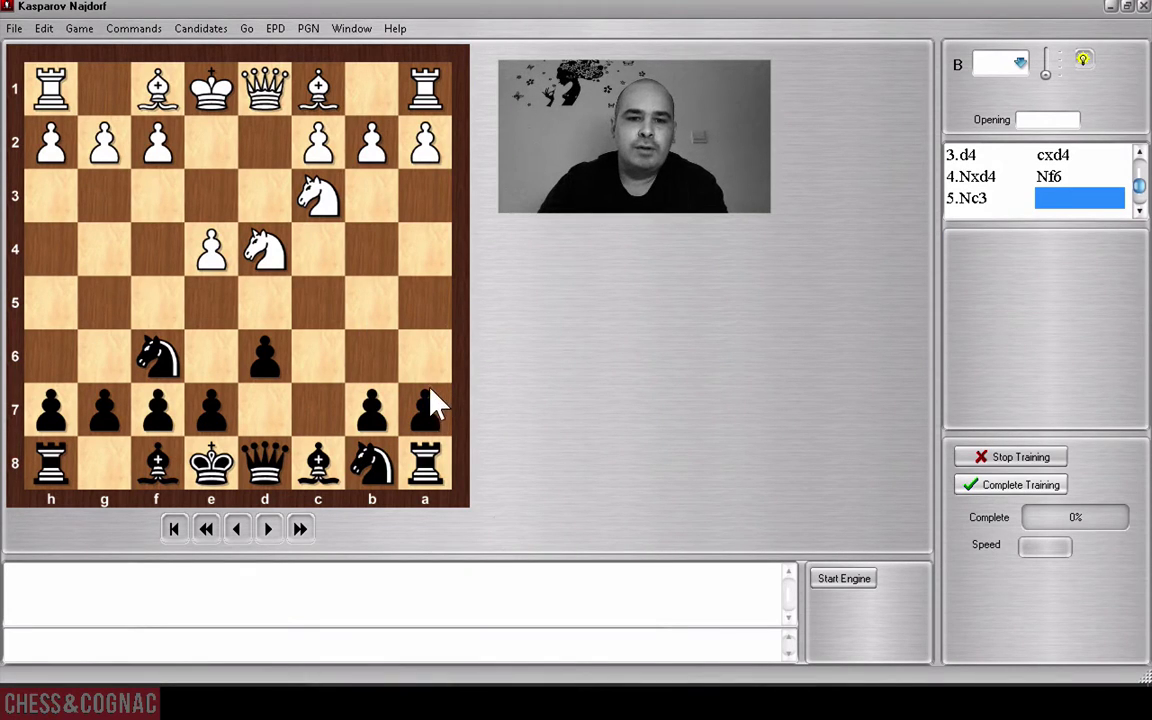
Play ...a6, ...e5, ...Be7, ...O-O, ...Be6 and ...Qc7, then try ...exf4.
left_click_drag(424, 410, 438, 355)
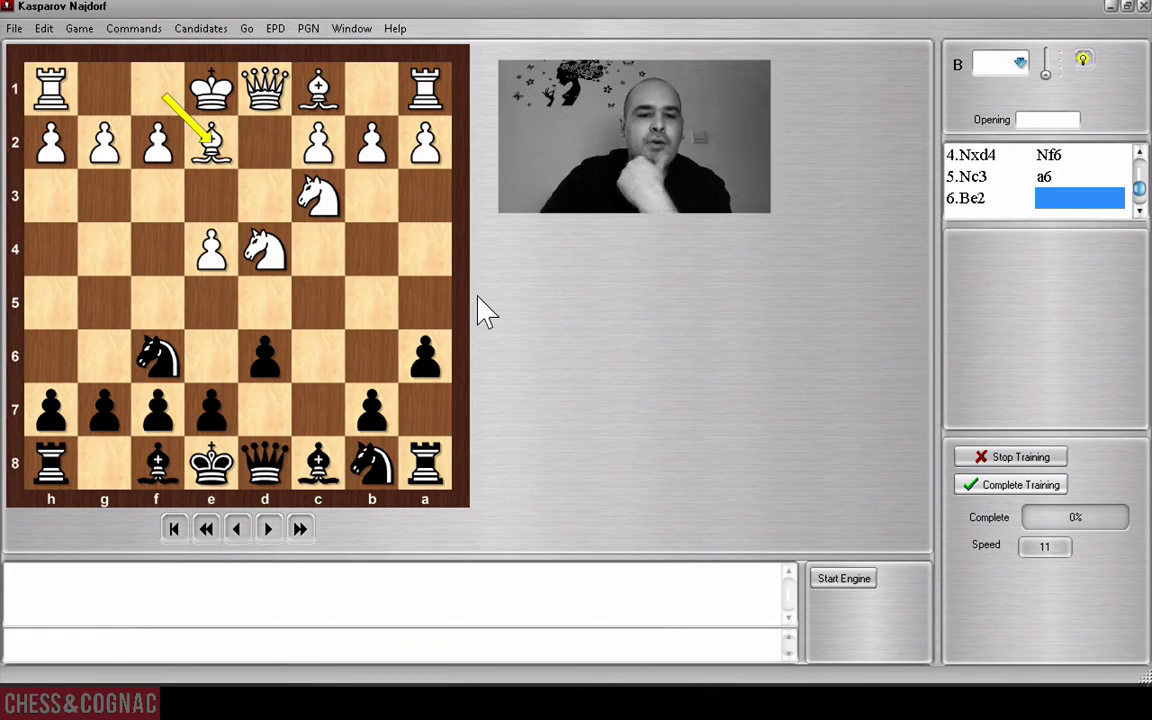
left_click_drag(200, 392, 198, 294)
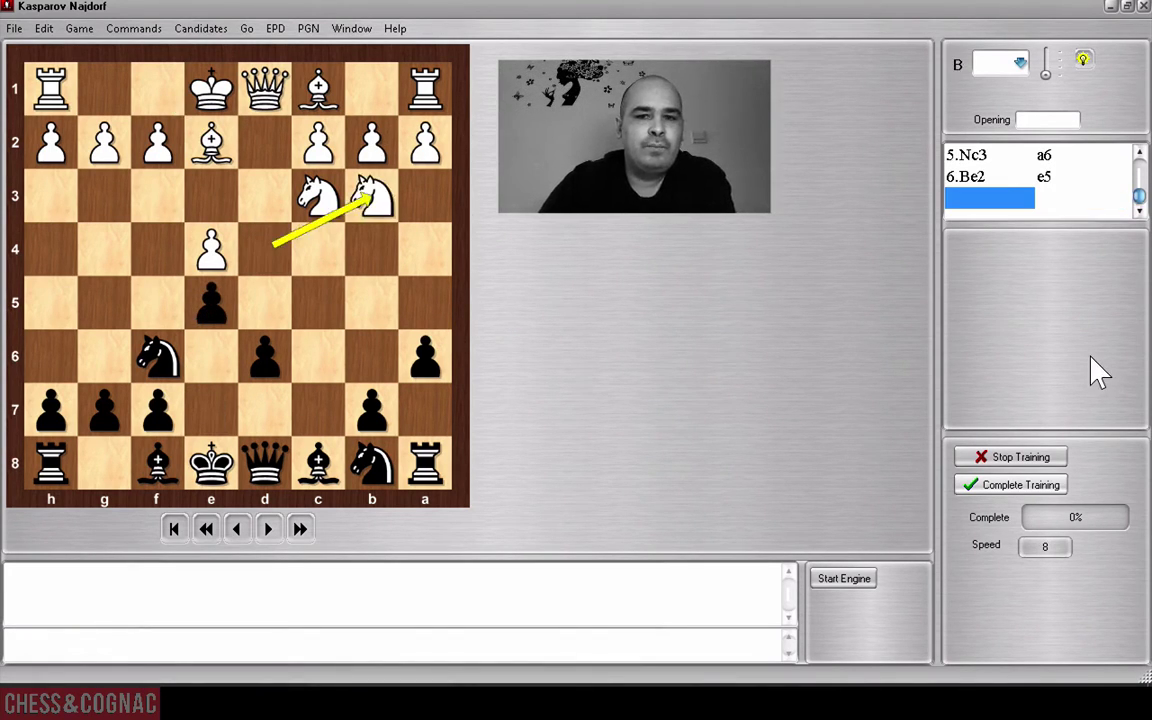
left_click_drag(159, 463, 211, 410)
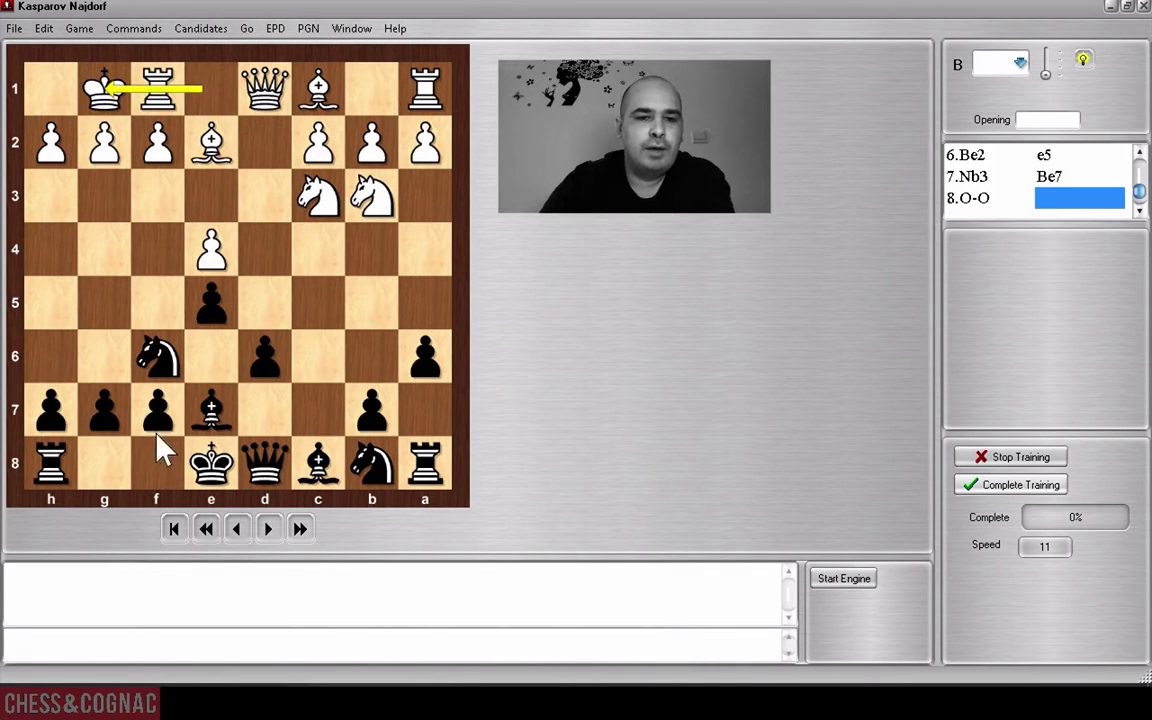
left_click_drag(208, 458, 90, 460)
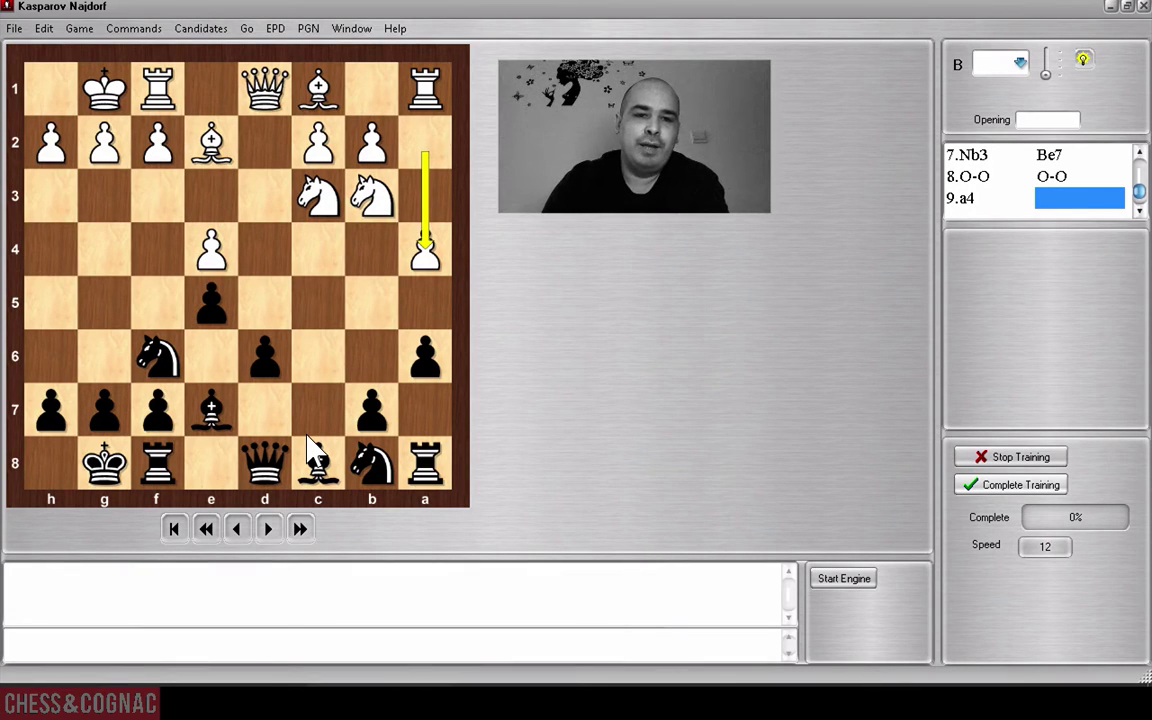
left_click_drag(310, 450, 214, 358)
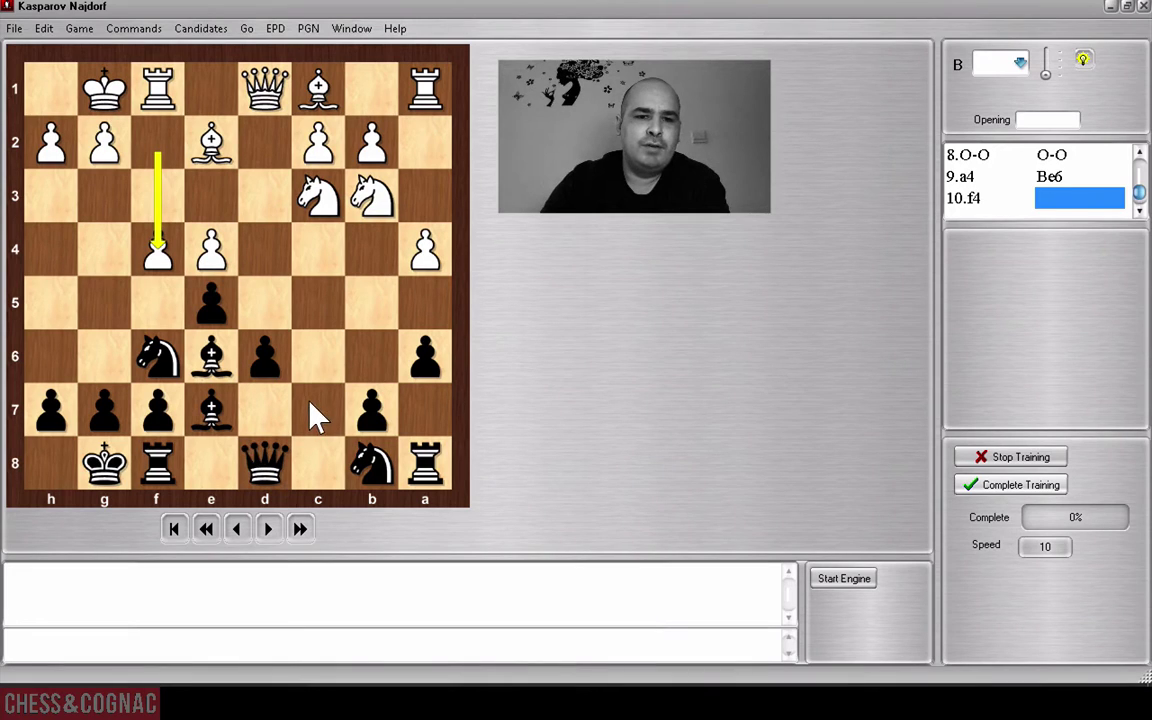
left_click_drag(264, 460, 310, 418)
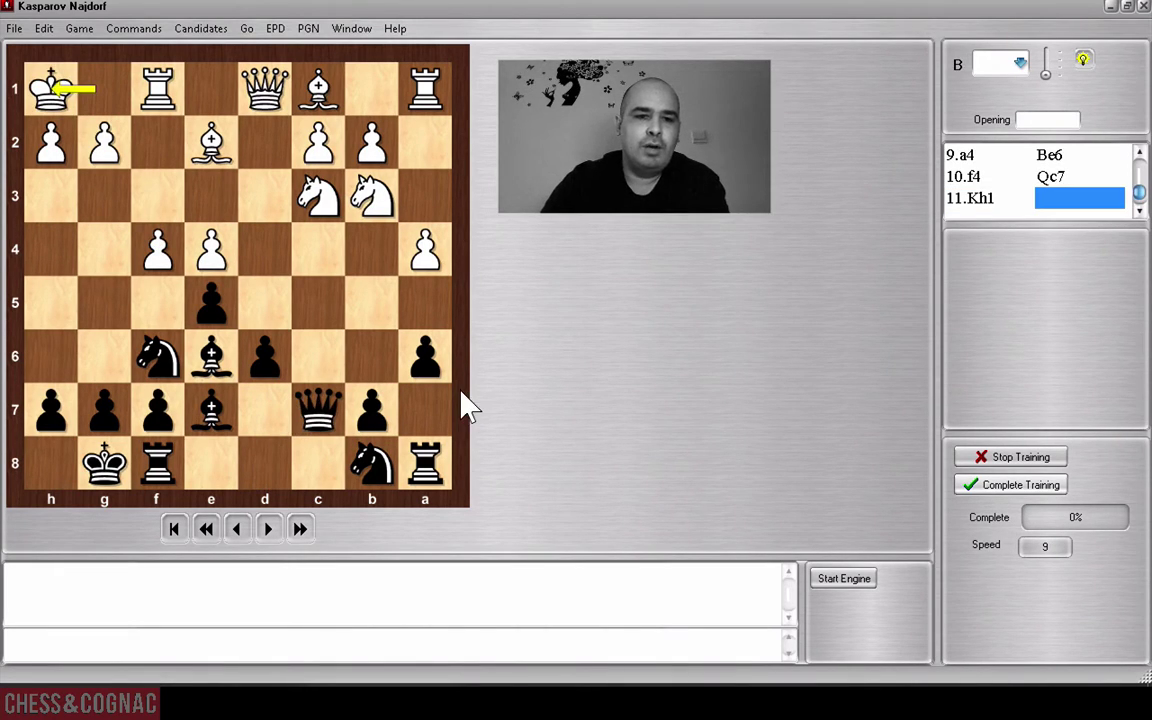
left_click_drag(211, 295, 157, 234)
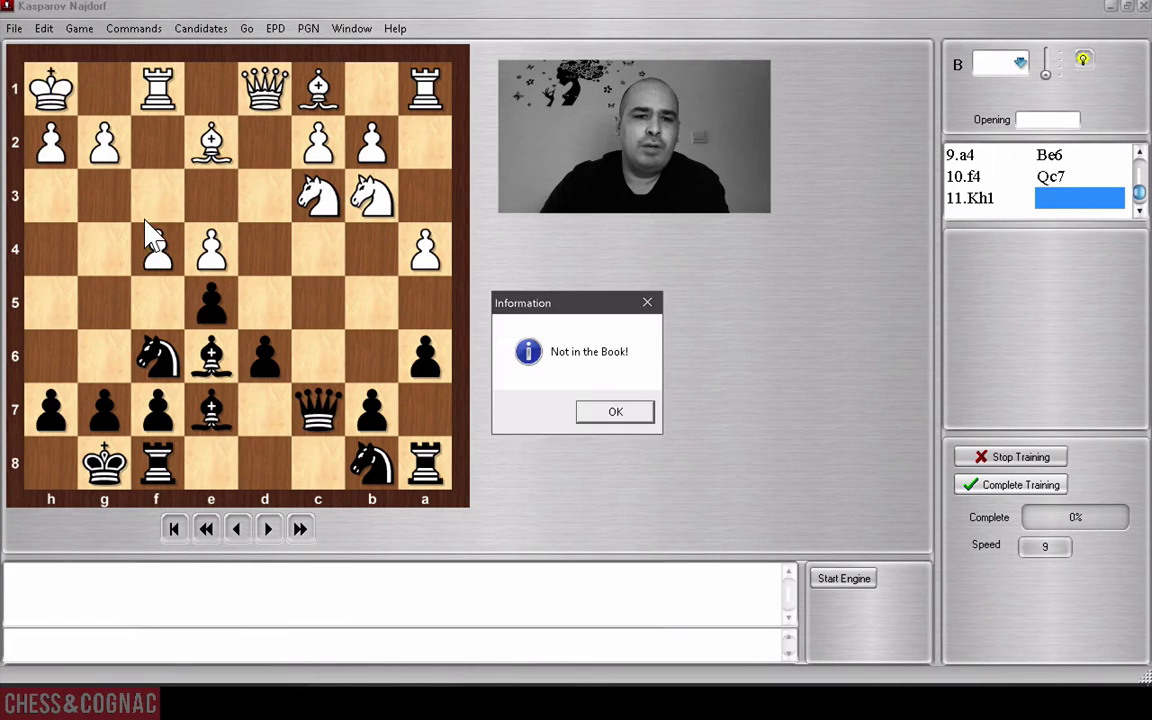
Play ...Nd7, ...exf4 and ...Ne5, dismissing the out-of-book notices.
left_click(614, 410)
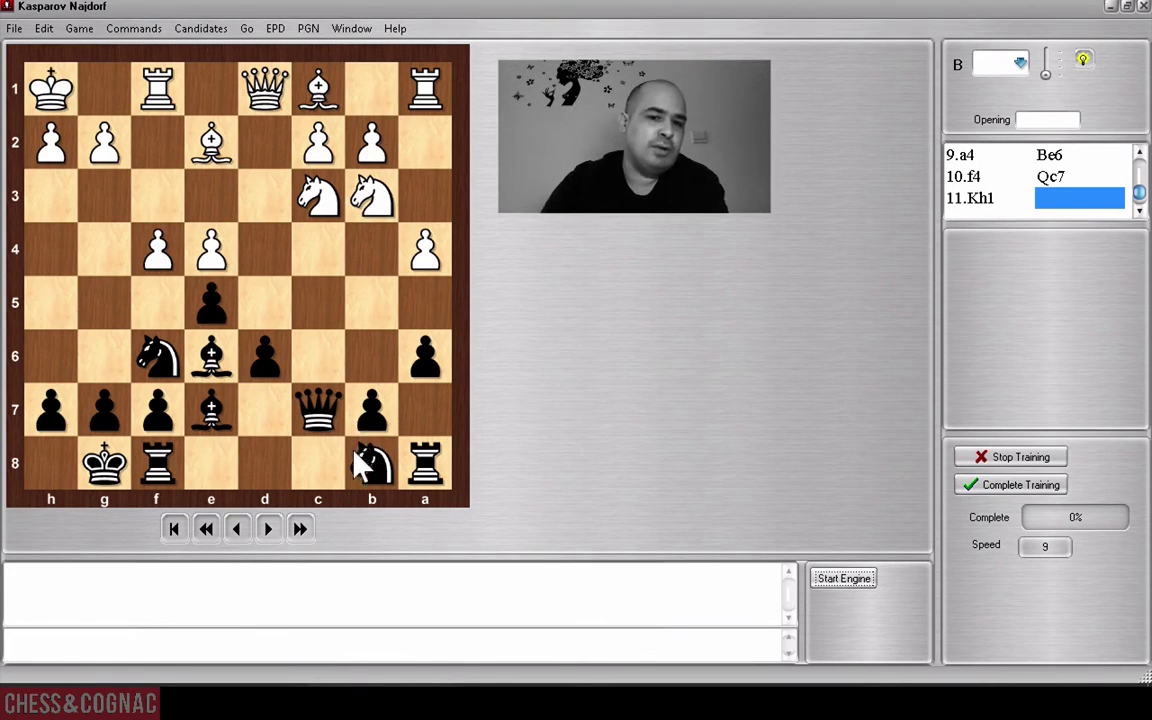
left_click_drag(373, 458, 264, 410)
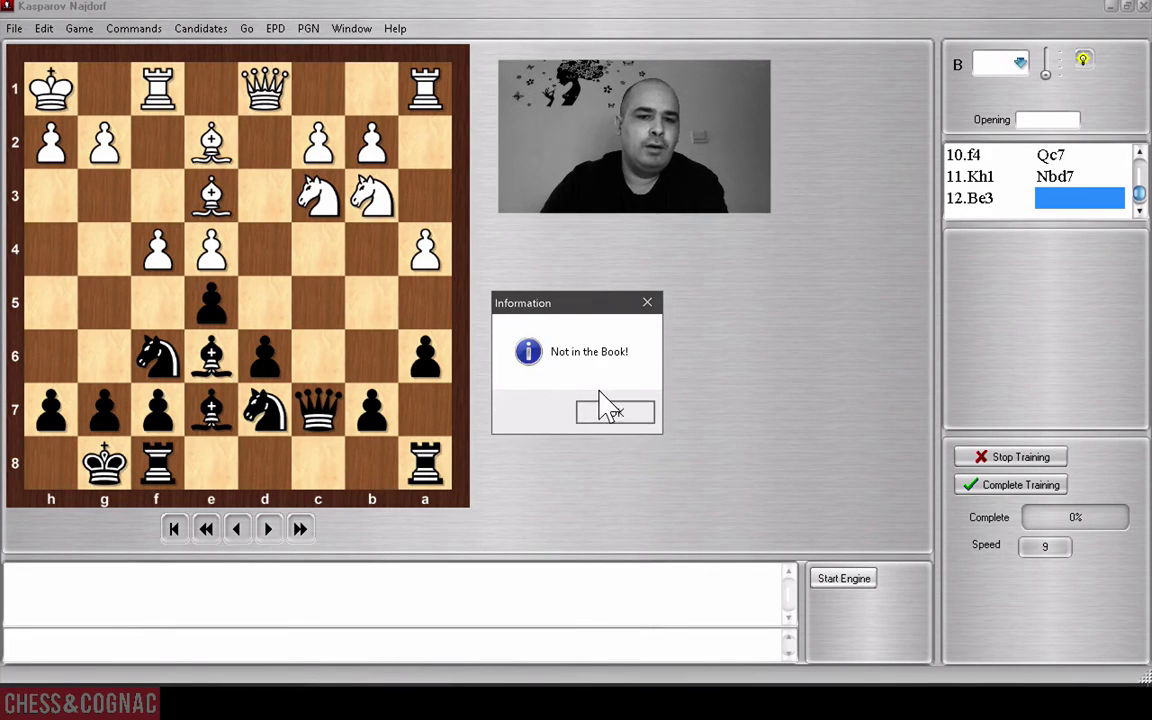
left_click(608, 406)
left_click_drag(208, 298, 135, 245)
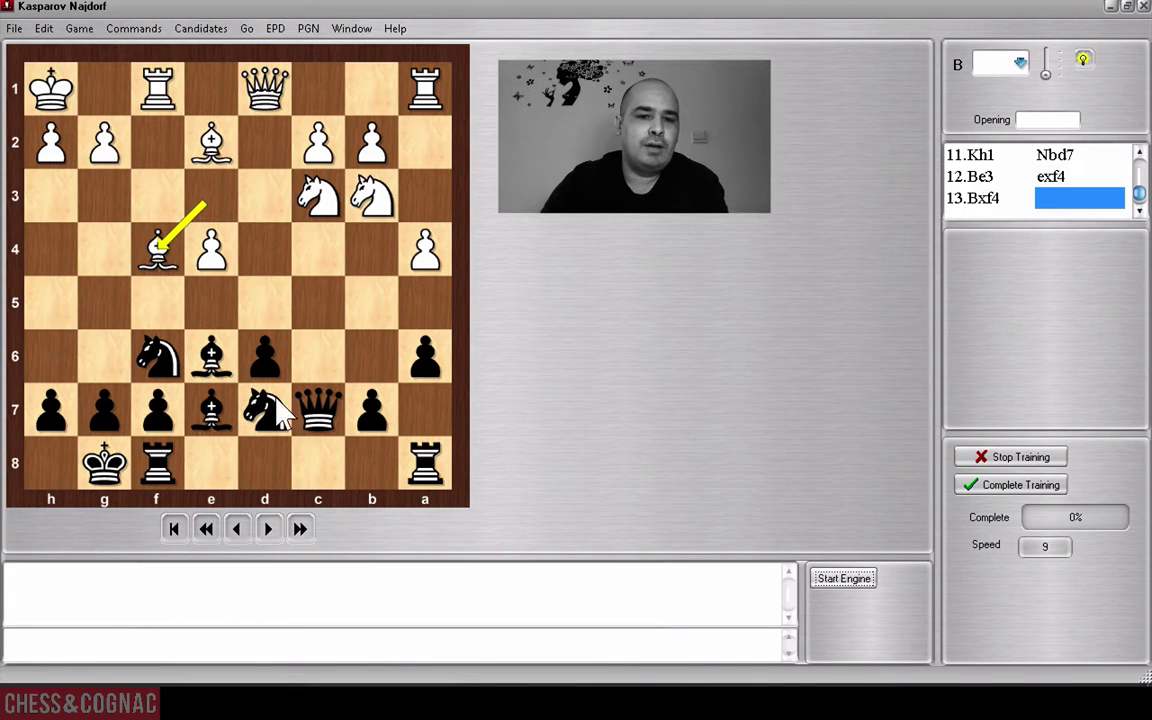
left_click_drag(245, 390, 205, 302)
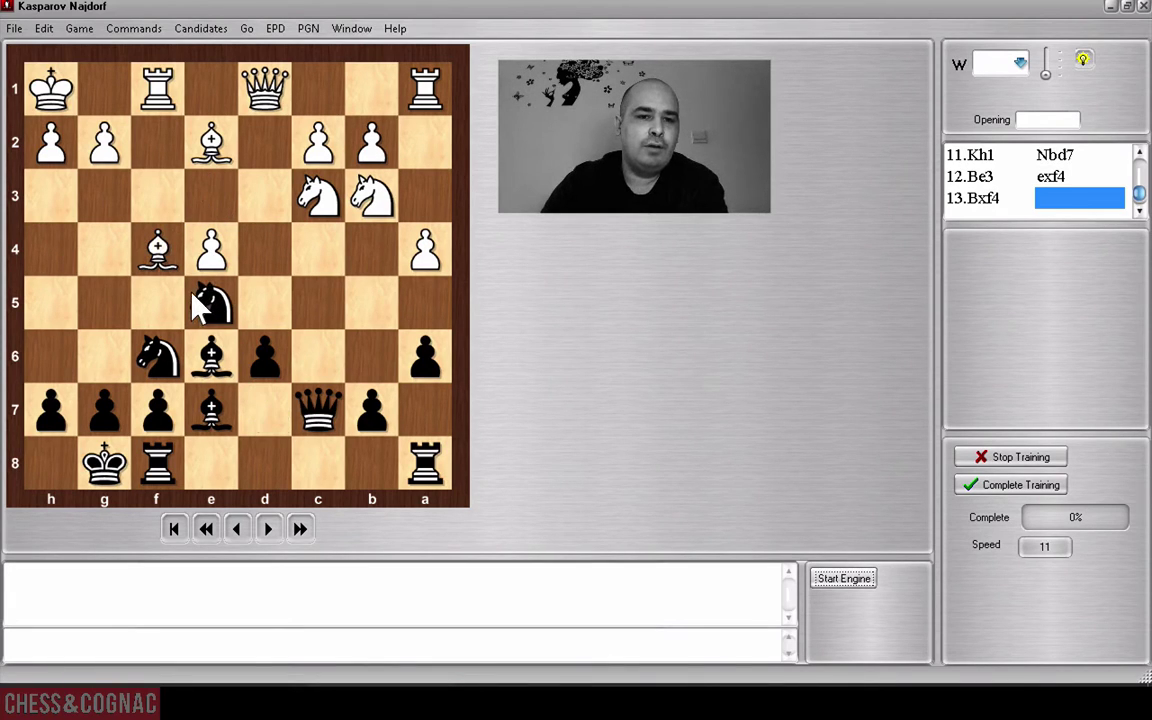
Try ...Rac8, ...Re8, ...Rfc8, ...Bd7, ...Nc4 and ...Rd8, dismissing each Not in the Book! warning.
left_click_drag(422, 458, 307, 455)
left_click(612, 411)
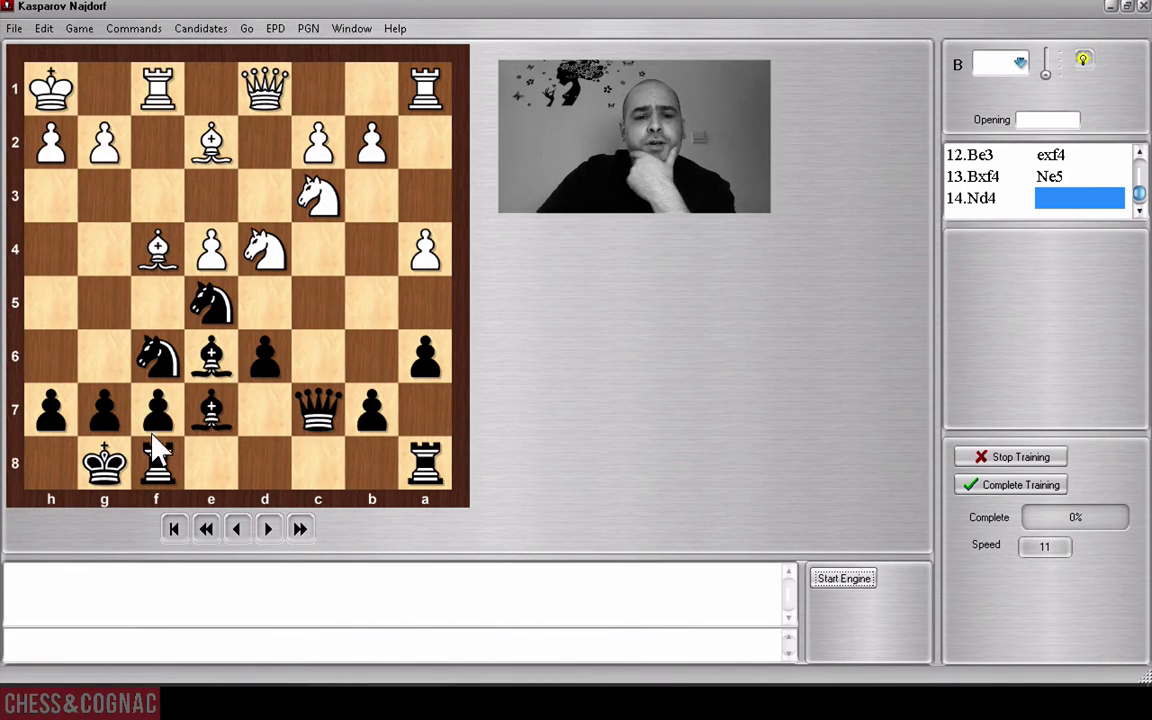
left_click_drag(155, 452, 210, 458)
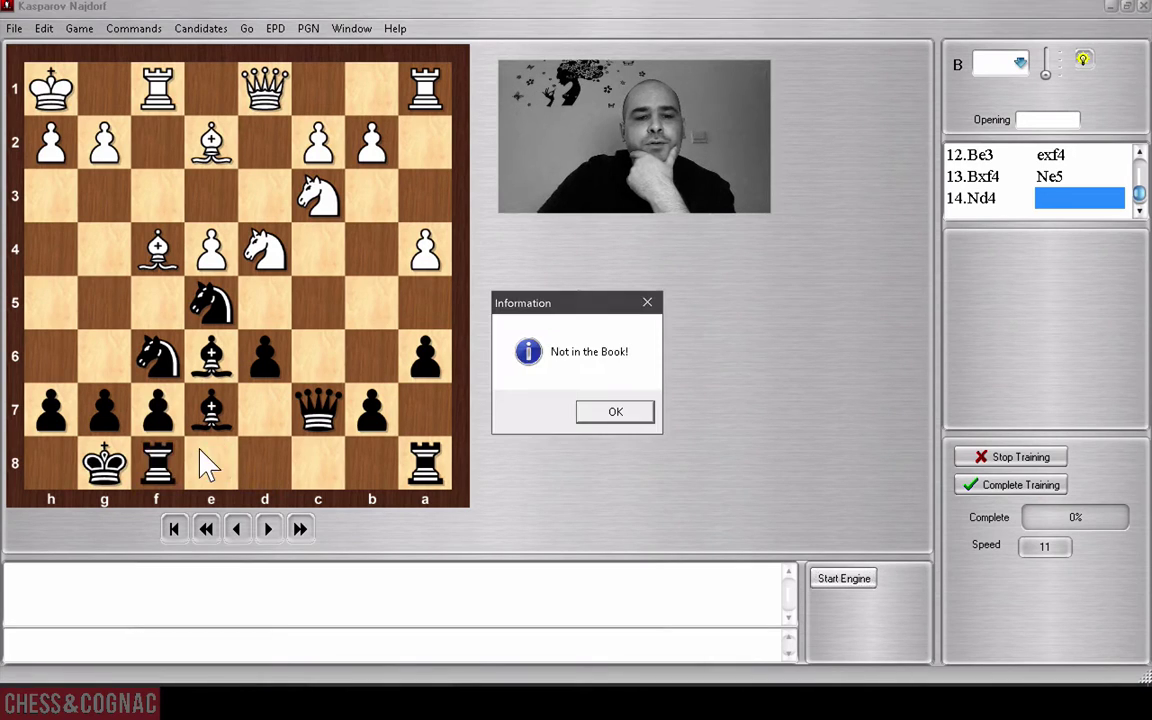
left_click(605, 411)
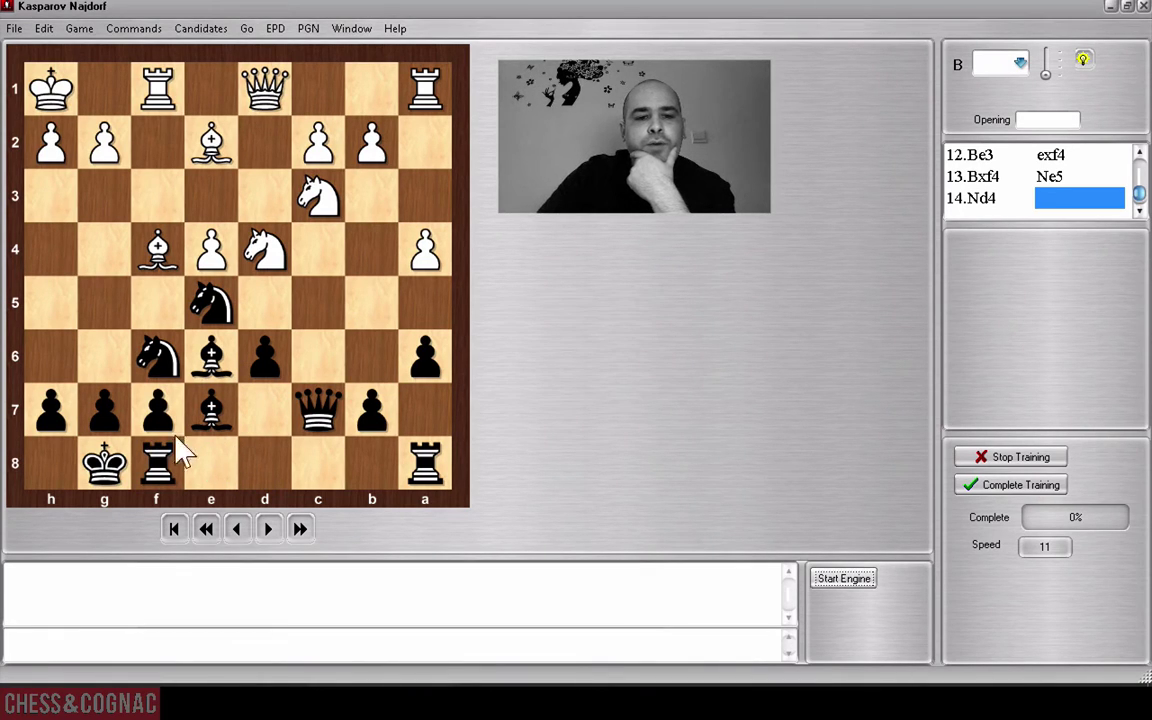
left_click_drag(175, 455, 310, 468)
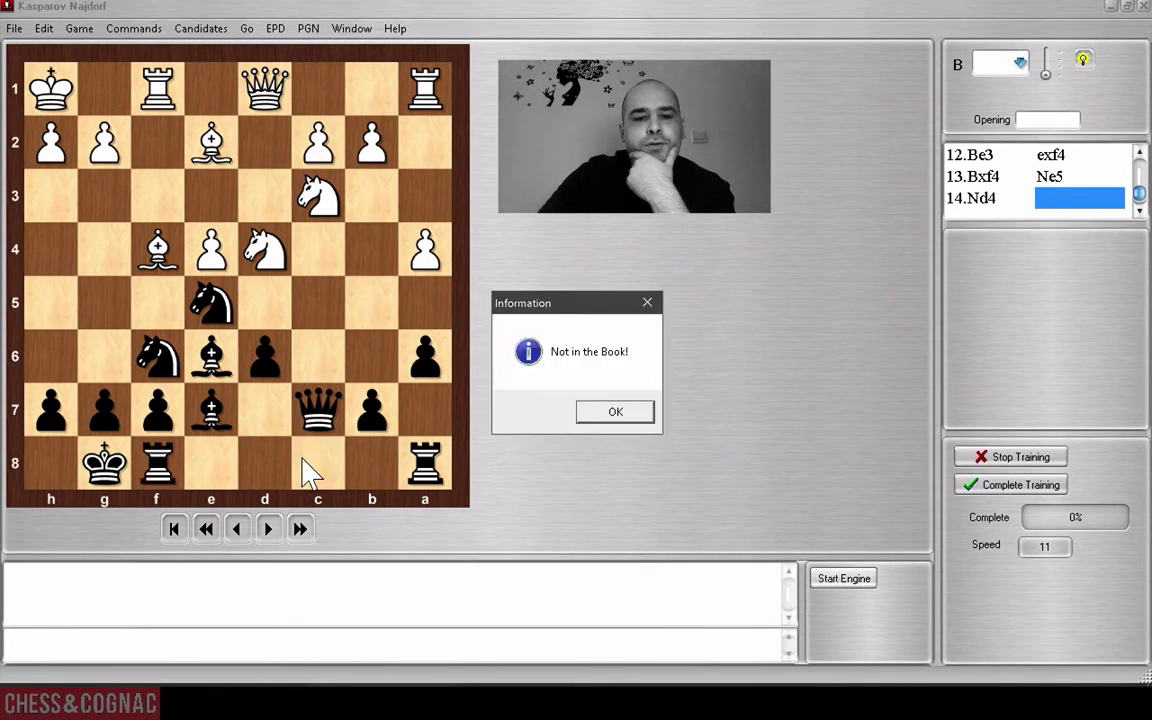
left_click(609, 407)
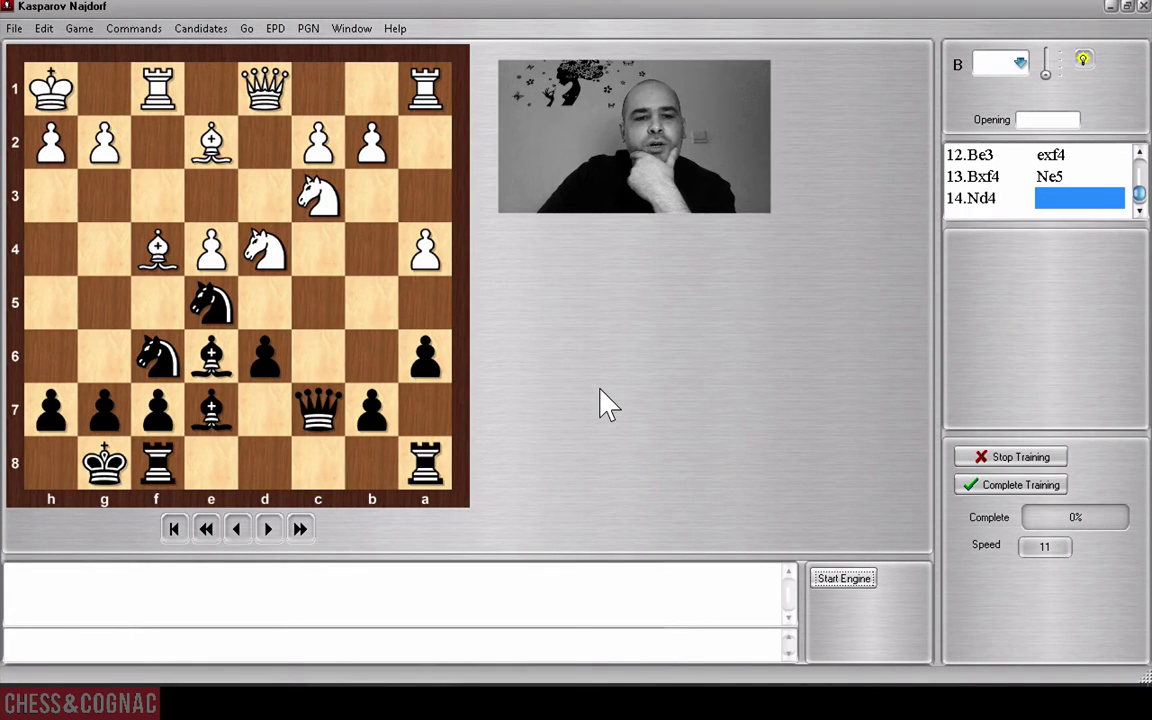
left_click_drag(211, 356, 246, 404)
left_click(608, 408)
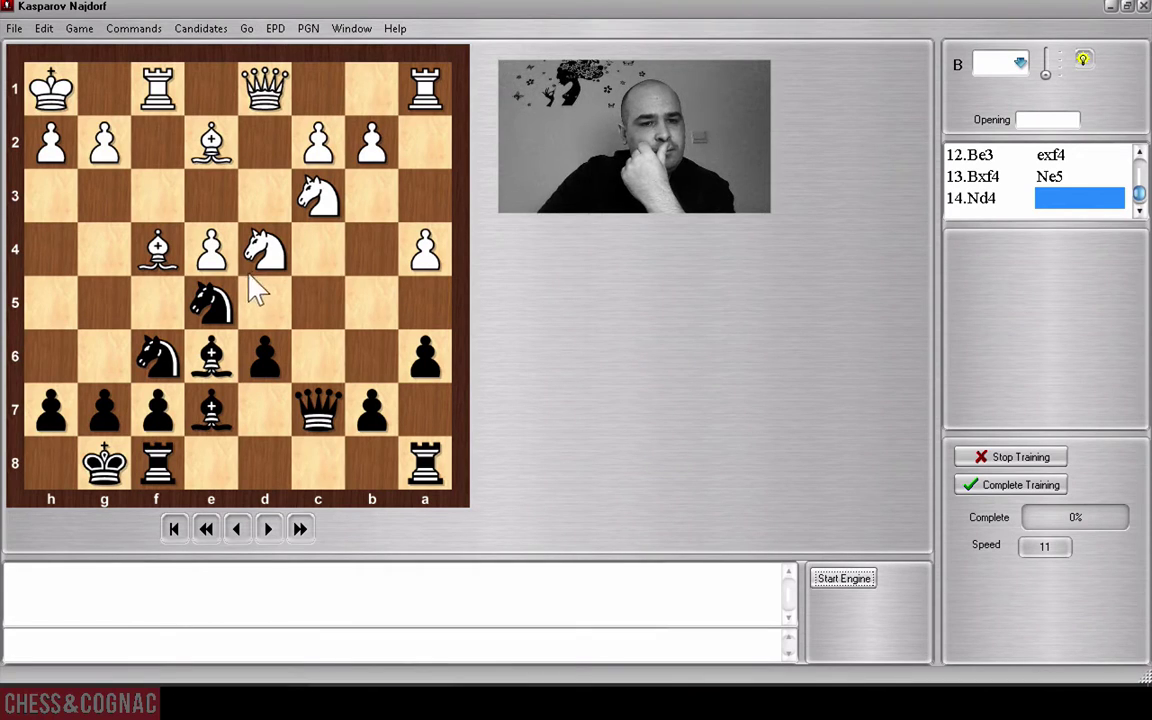
left_click_drag(208, 295, 316, 244)
left_click(620, 406)
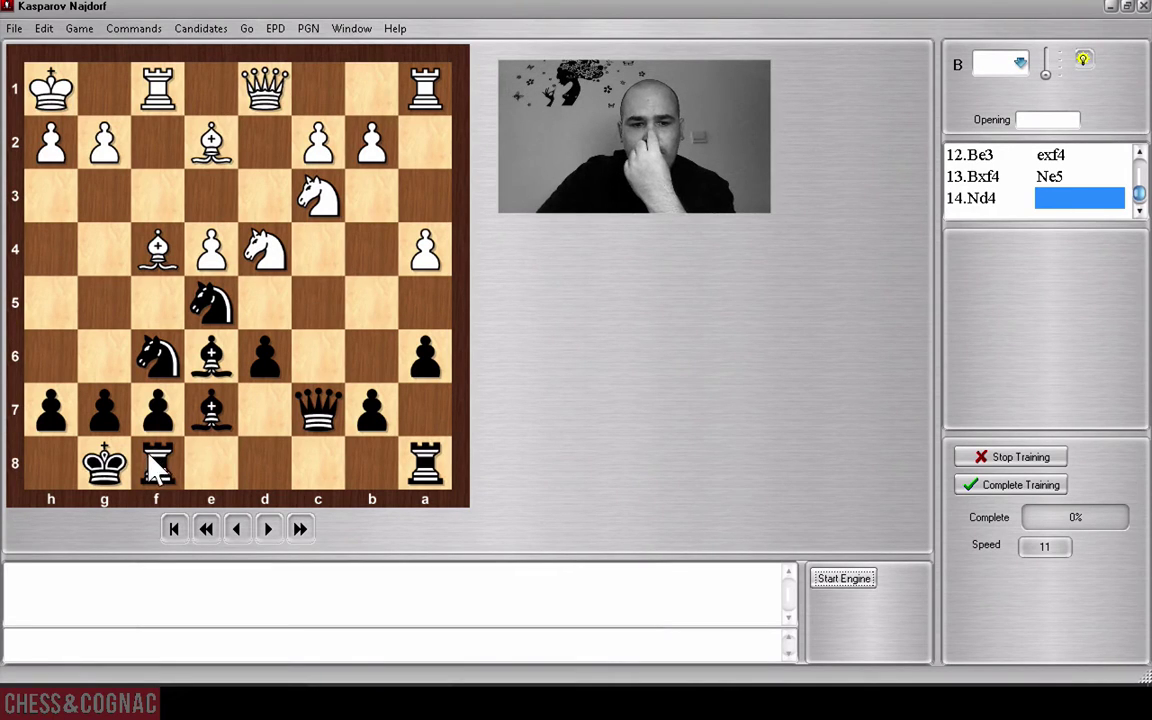
left_click_drag(158, 458, 262, 464)
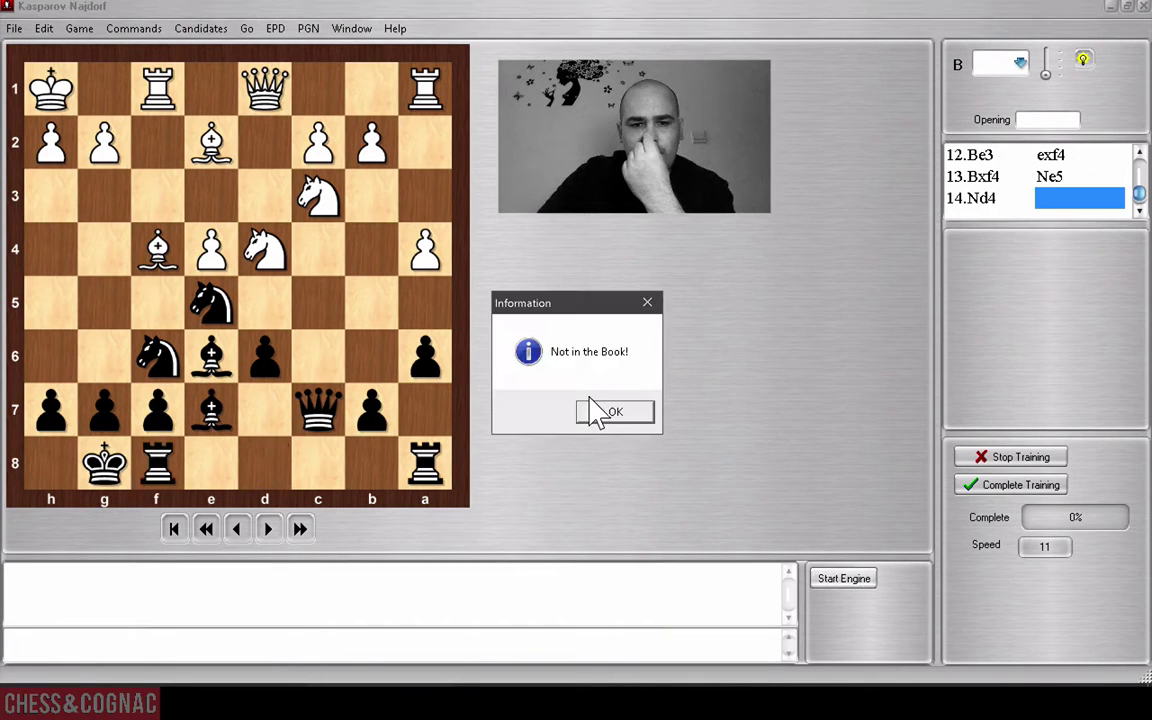
left_click(592, 410)
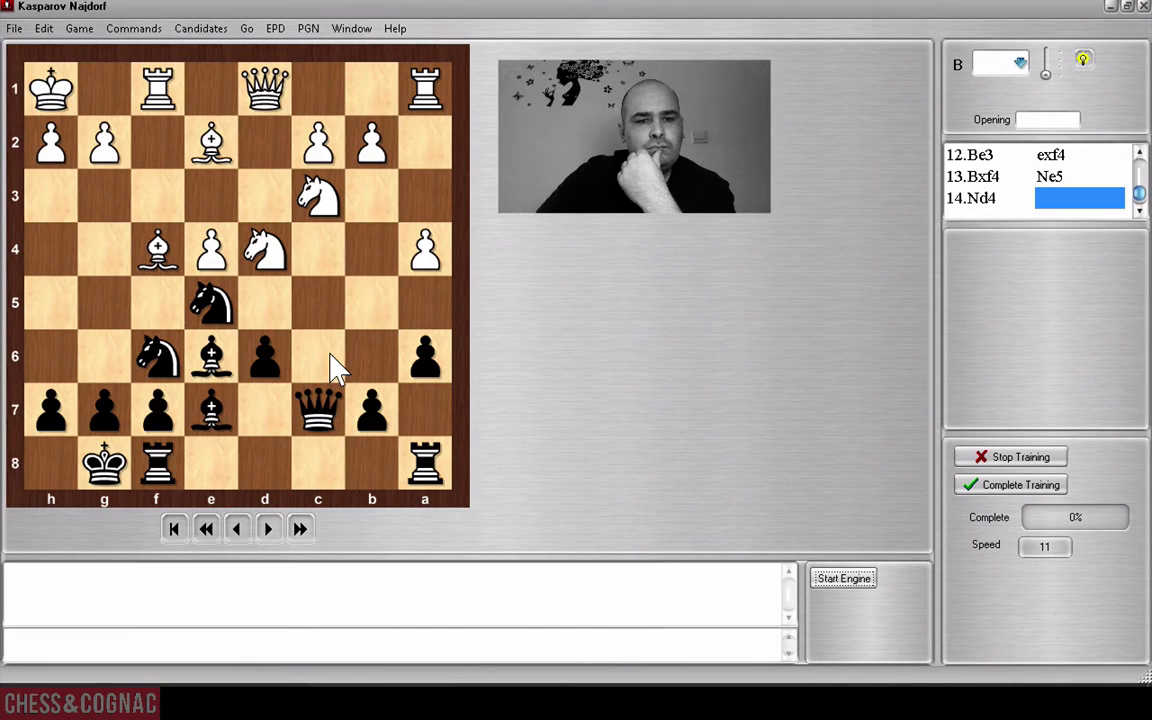
Complete the training line with 14...Ng6 and 15...Rfe8, then continue training in a fresh game.
left_click_drag(211, 302, 104, 356)
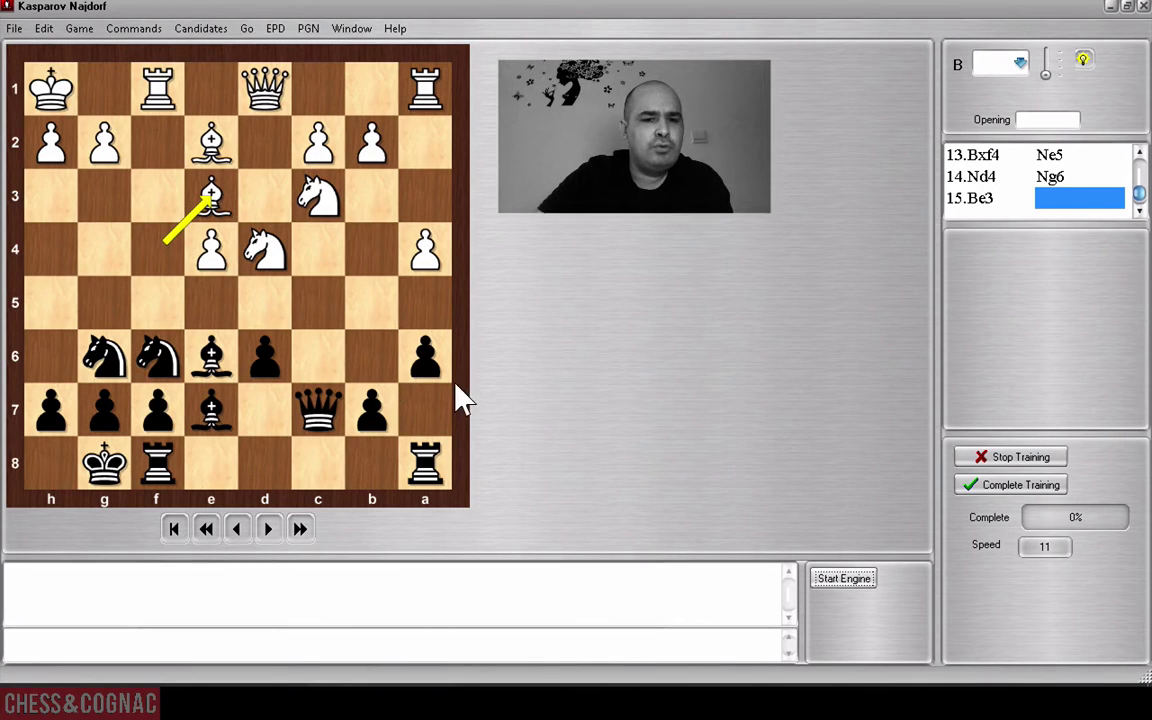
left_click(310, 468)
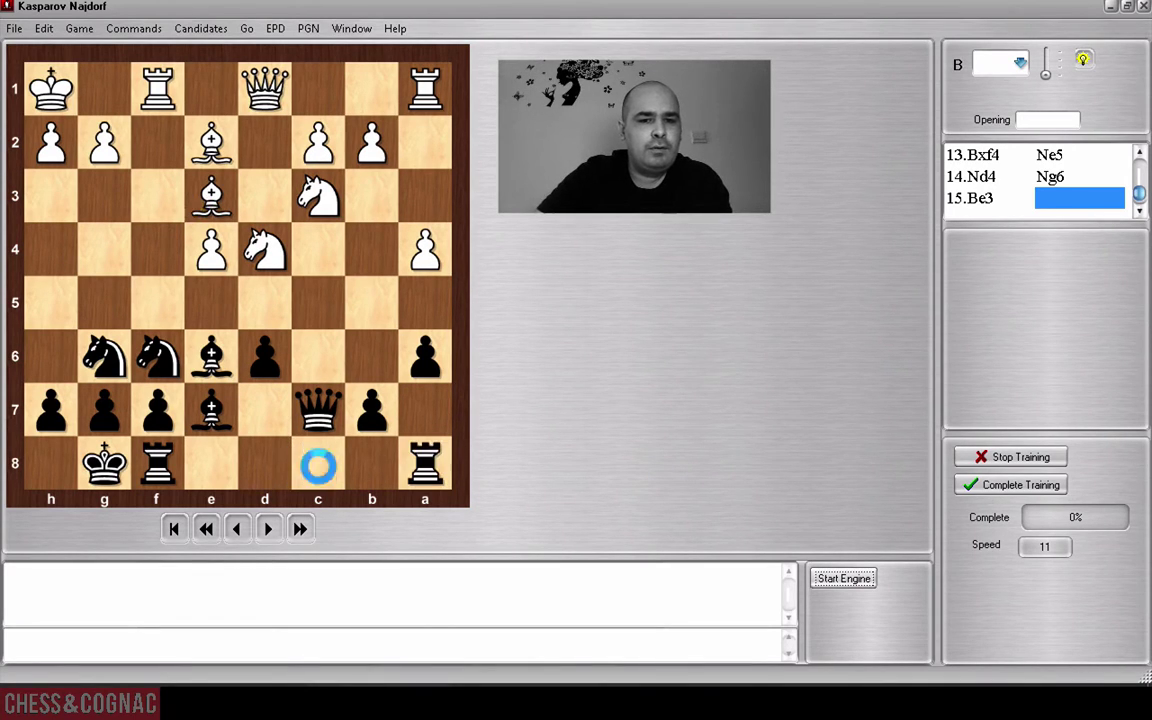
left_click(594, 411)
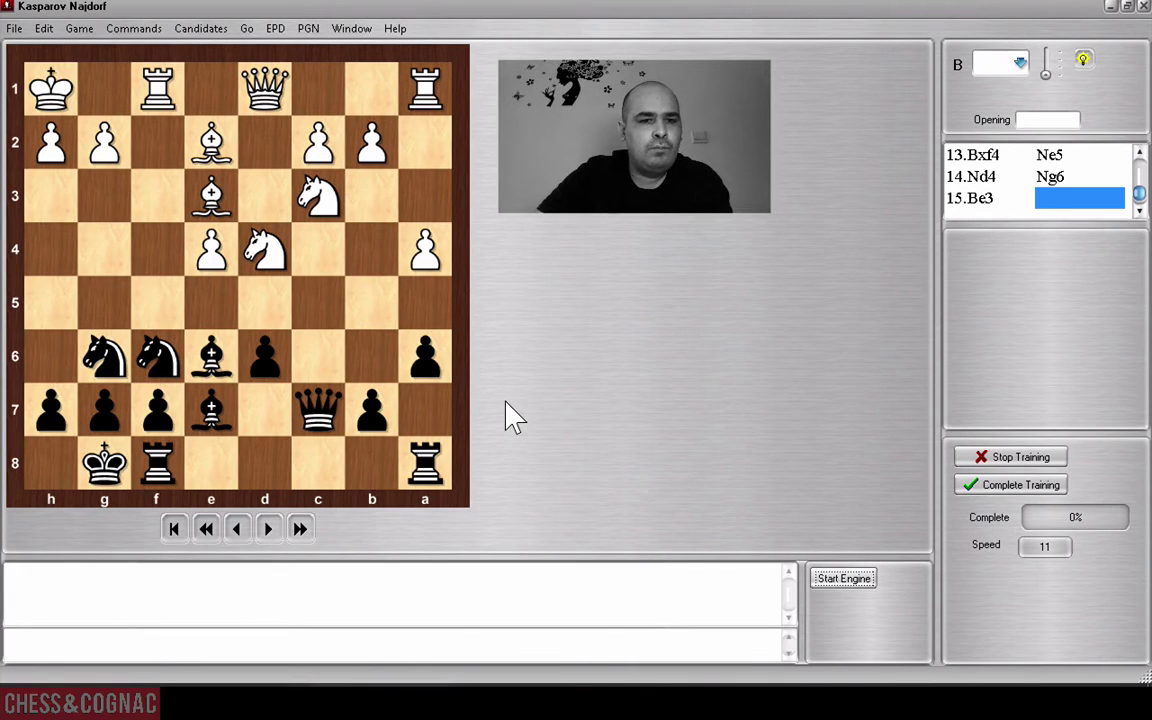
left_click_drag(160, 462, 203, 470)
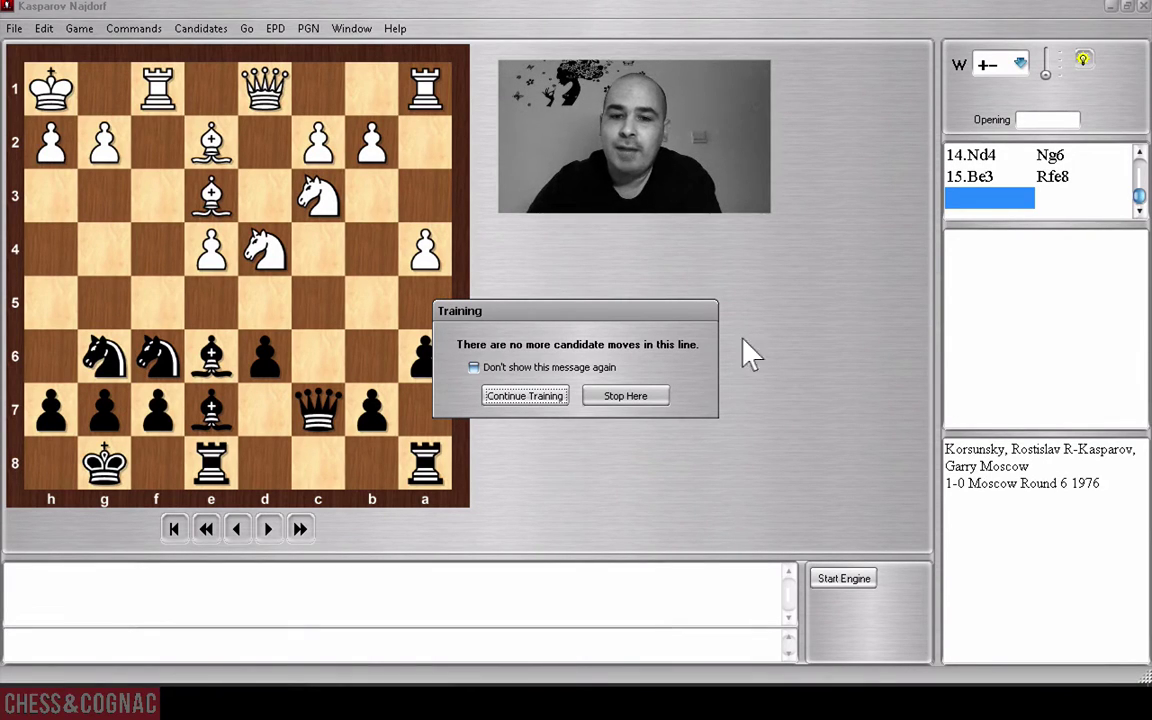
left_click(540, 401)
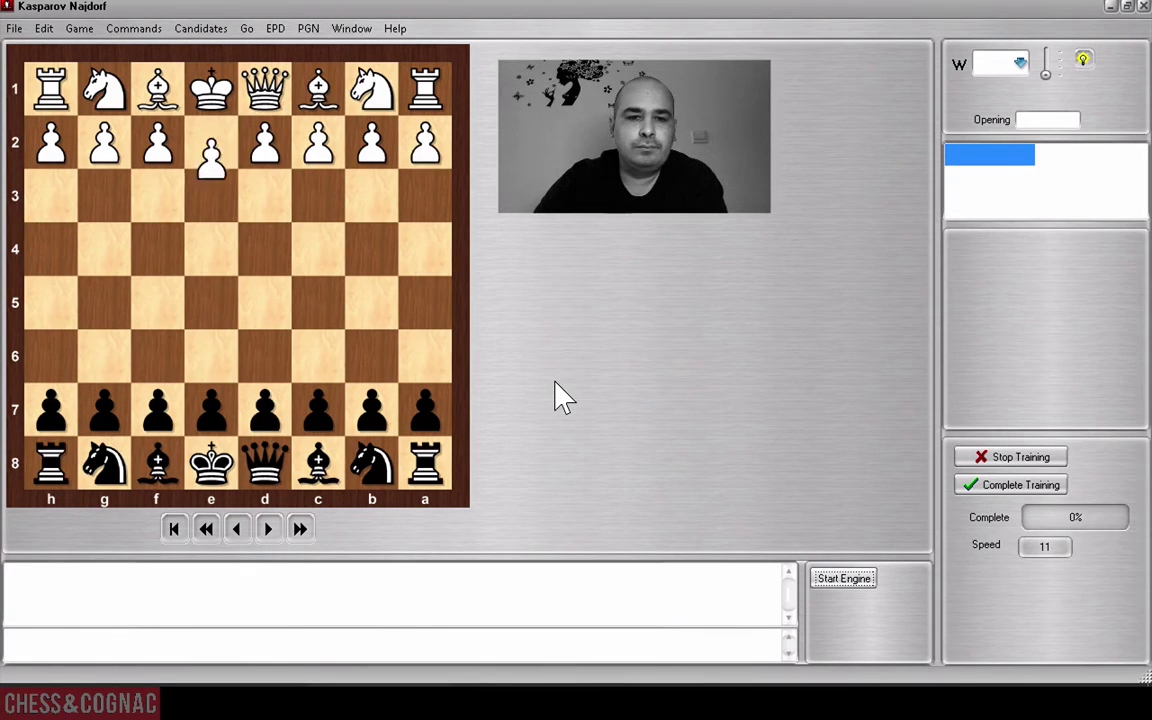
Play Black's Najdorf replies c5, d6, cxd4, Nf6, a6 and e6 in the training game.
left_click_drag(316, 410, 312, 302)
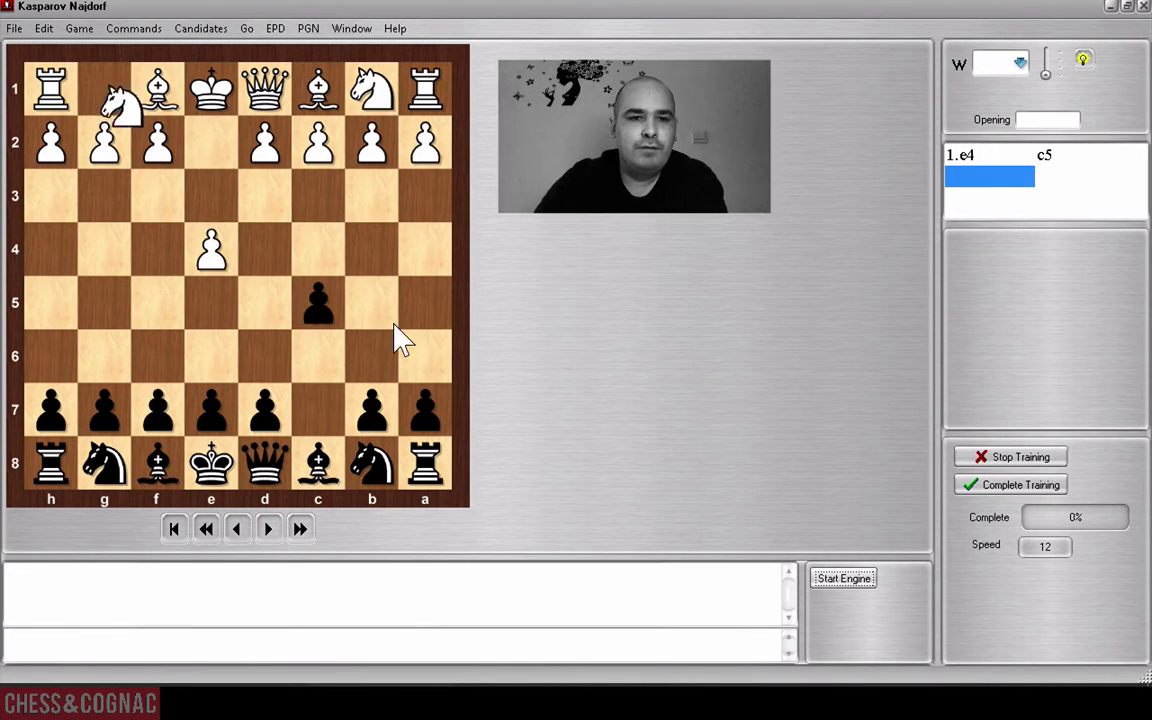
left_click_drag(248, 400, 260, 350)
left_click_drag(312, 302, 259, 250)
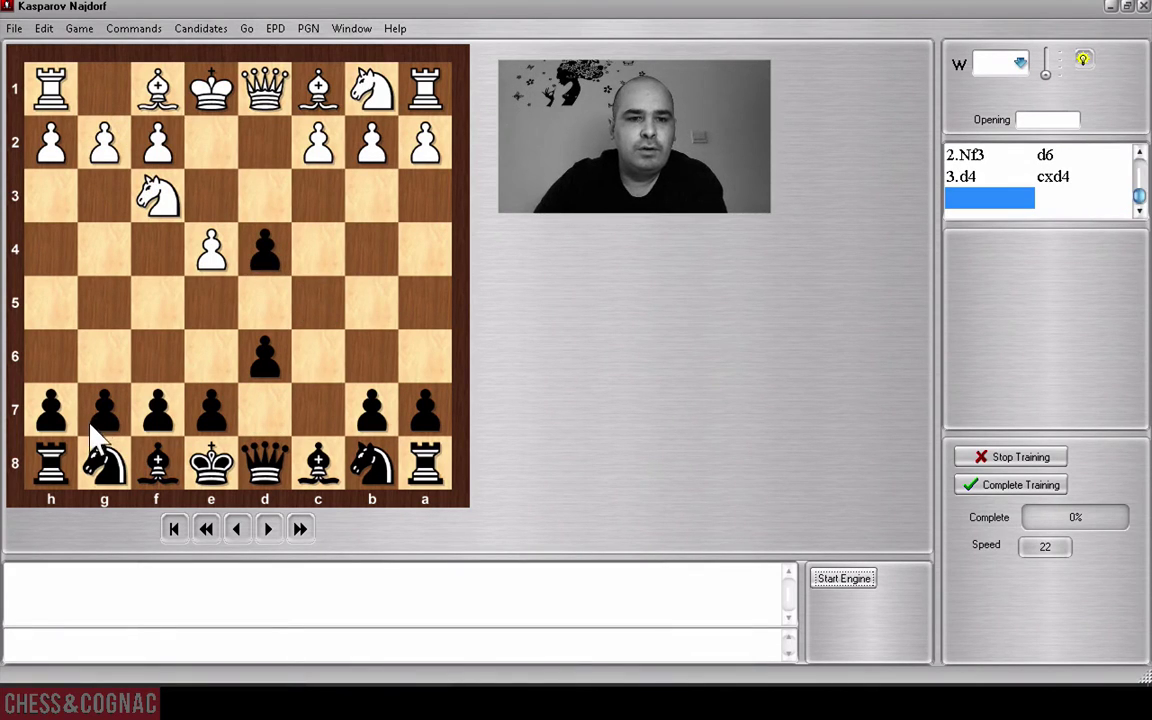
left_click_drag(92, 440, 154, 347)
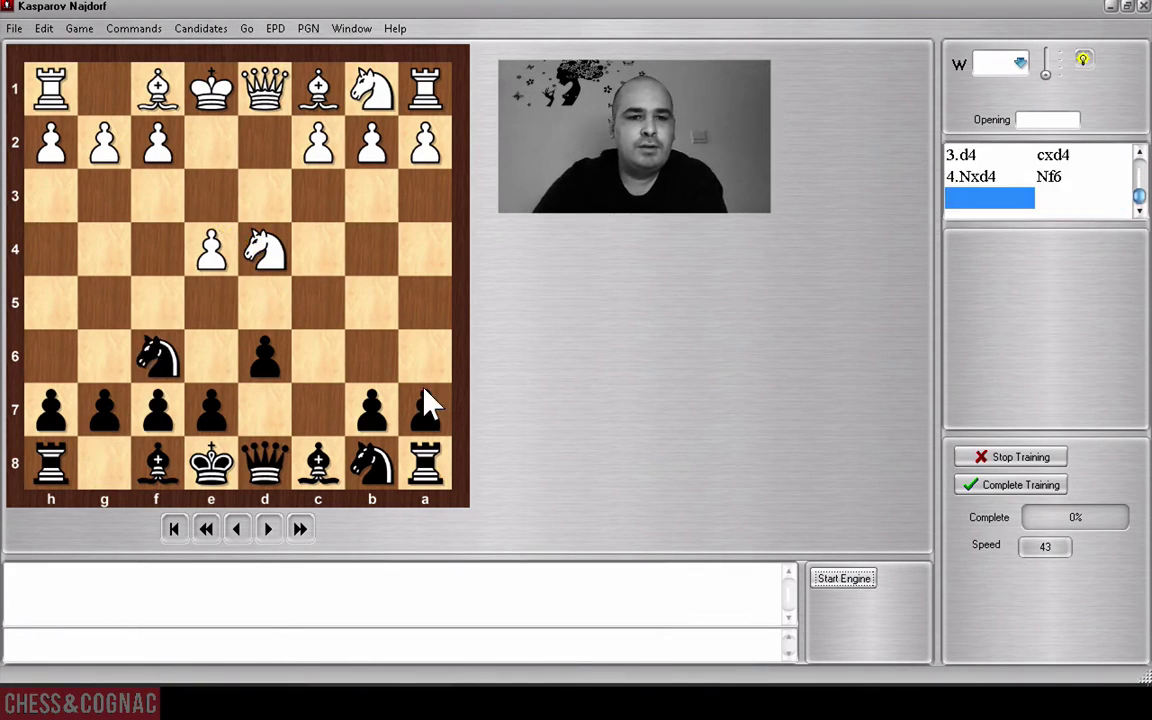
left_click_drag(418, 402, 425, 355)
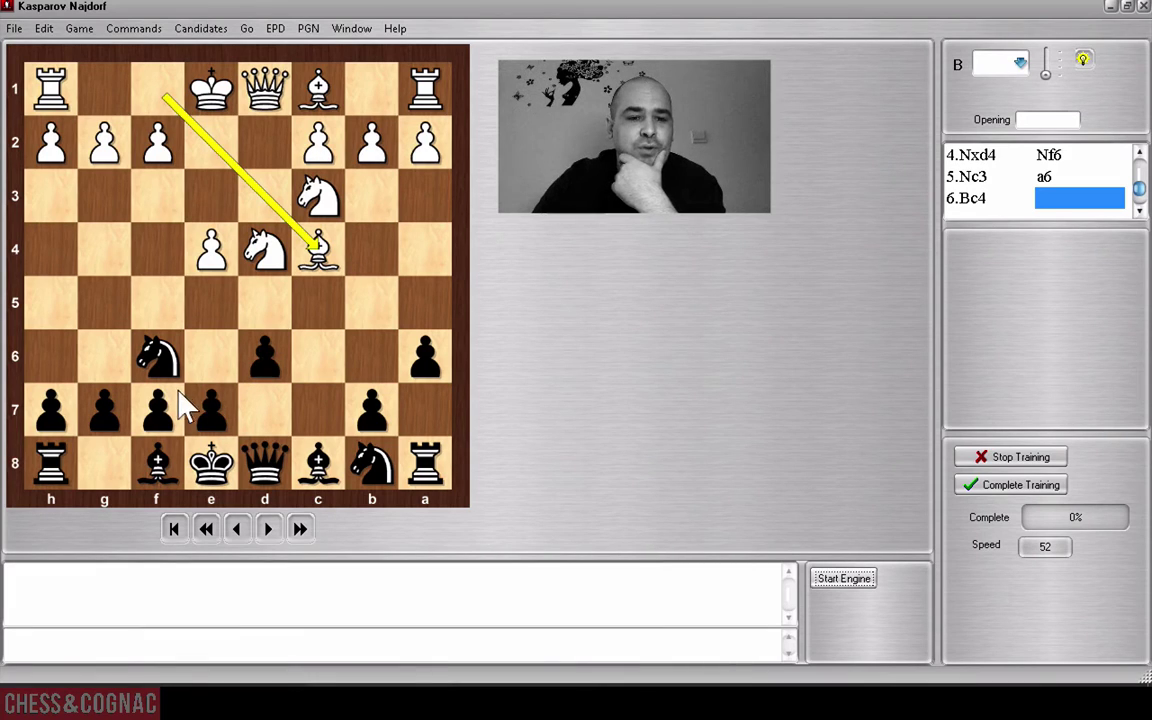
left_click_drag(190, 405, 198, 340)
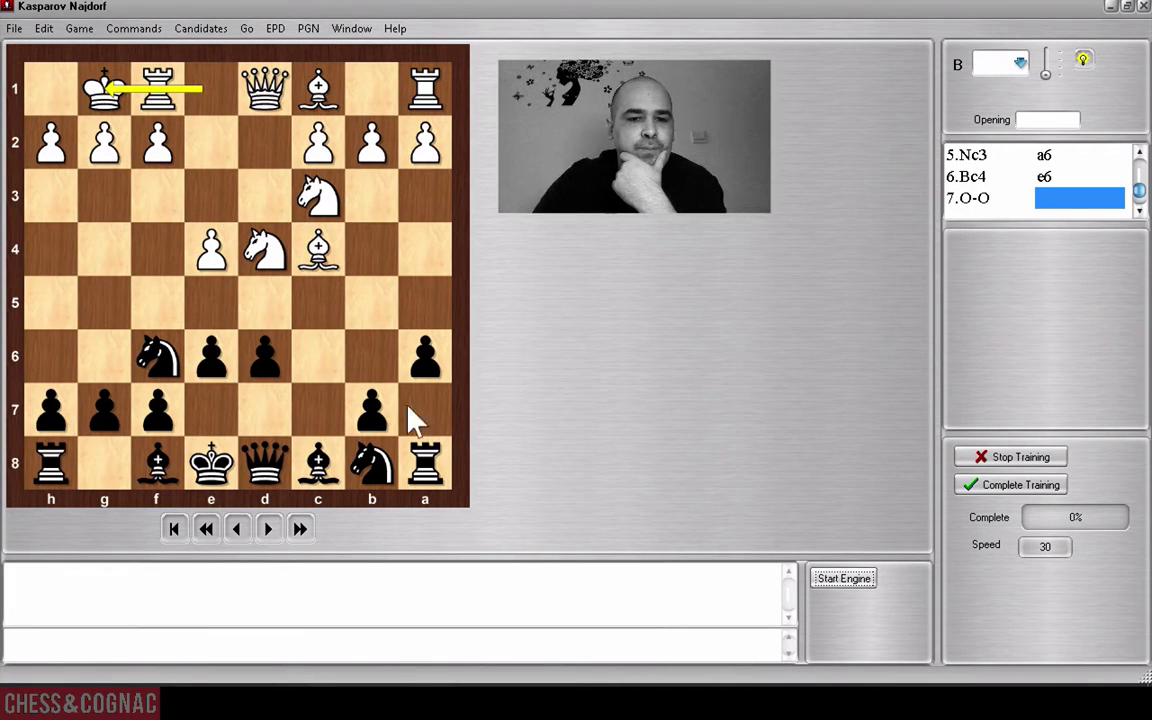
Try ...Nc6, ...Nd7 and ...b5, dismissing each not-in-book warning.
left_click_drag(366, 452, 318, 358)
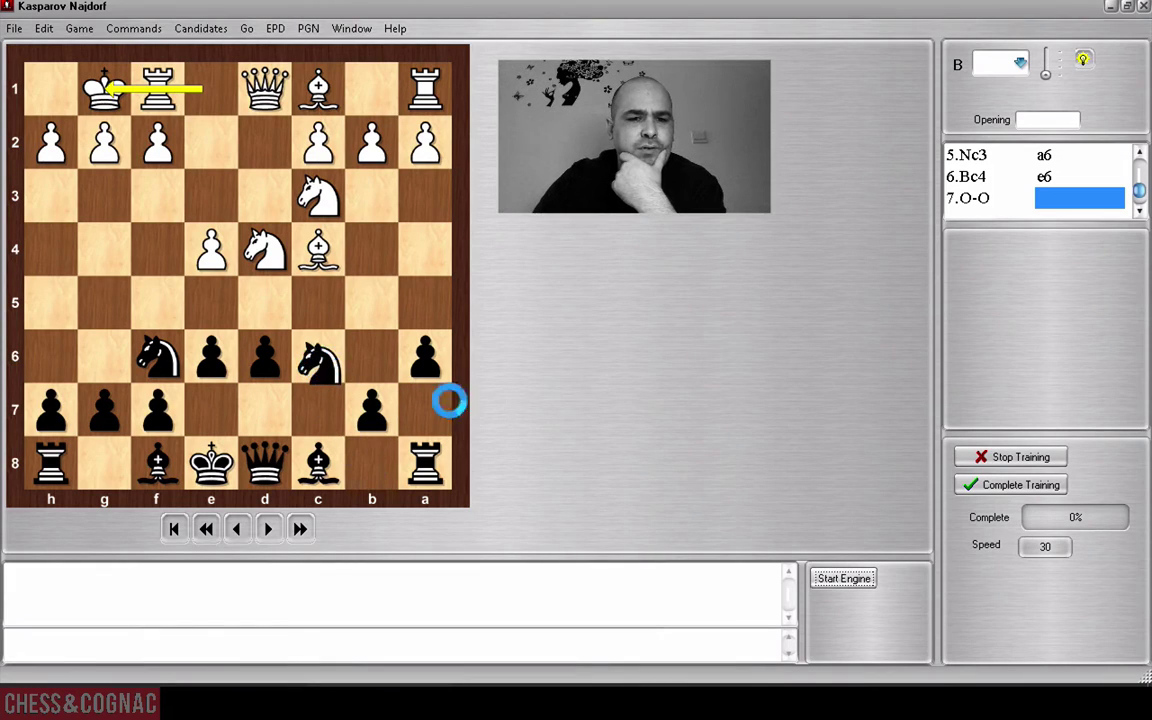
left_click(612, 411)
left_click_drag(371, 460, 263, 410)
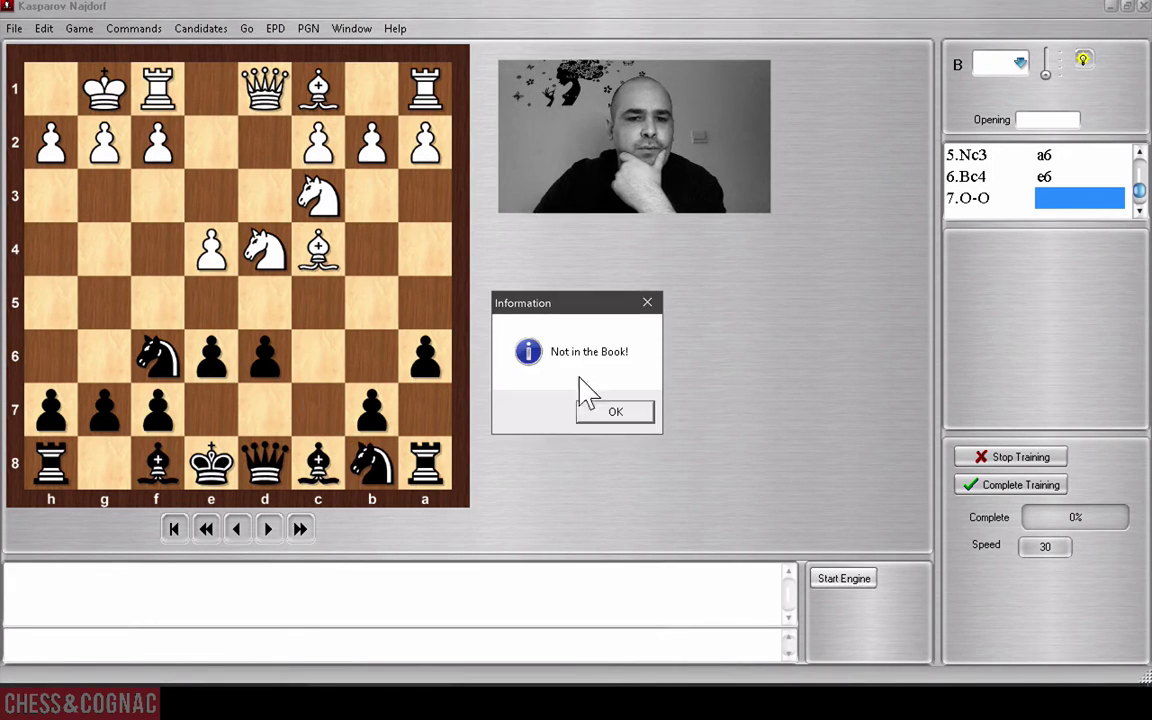
left_click(598, 413)
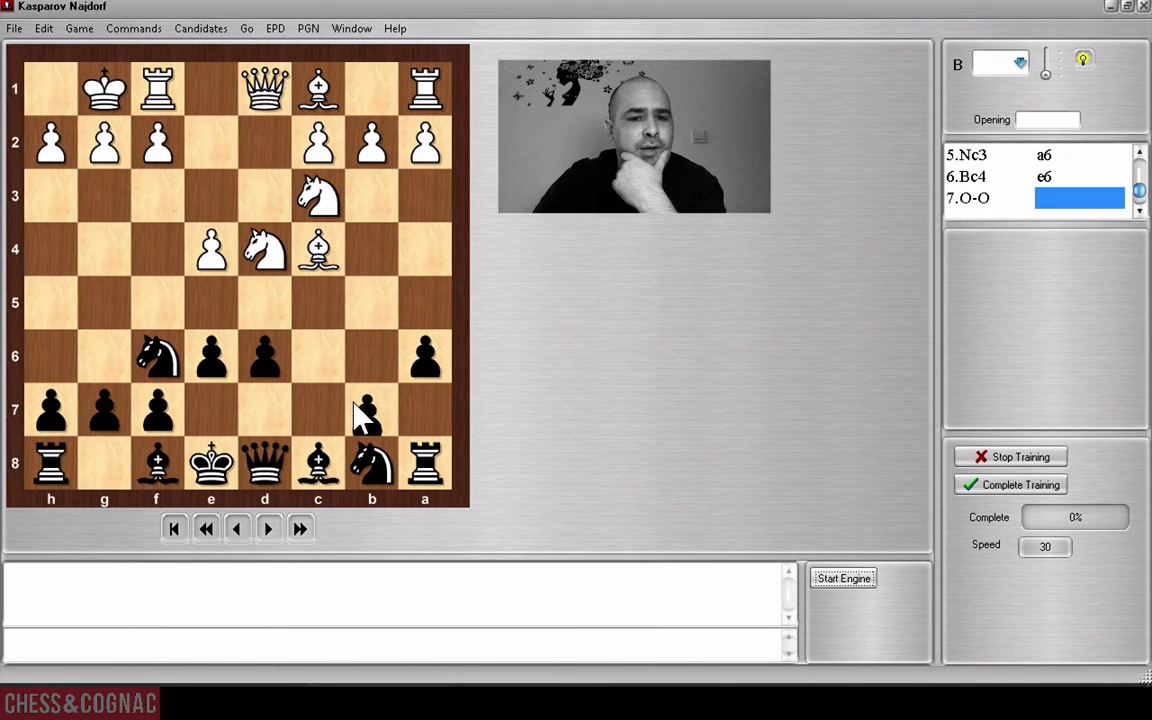
left_click_drag(370, 405, 358, 305)
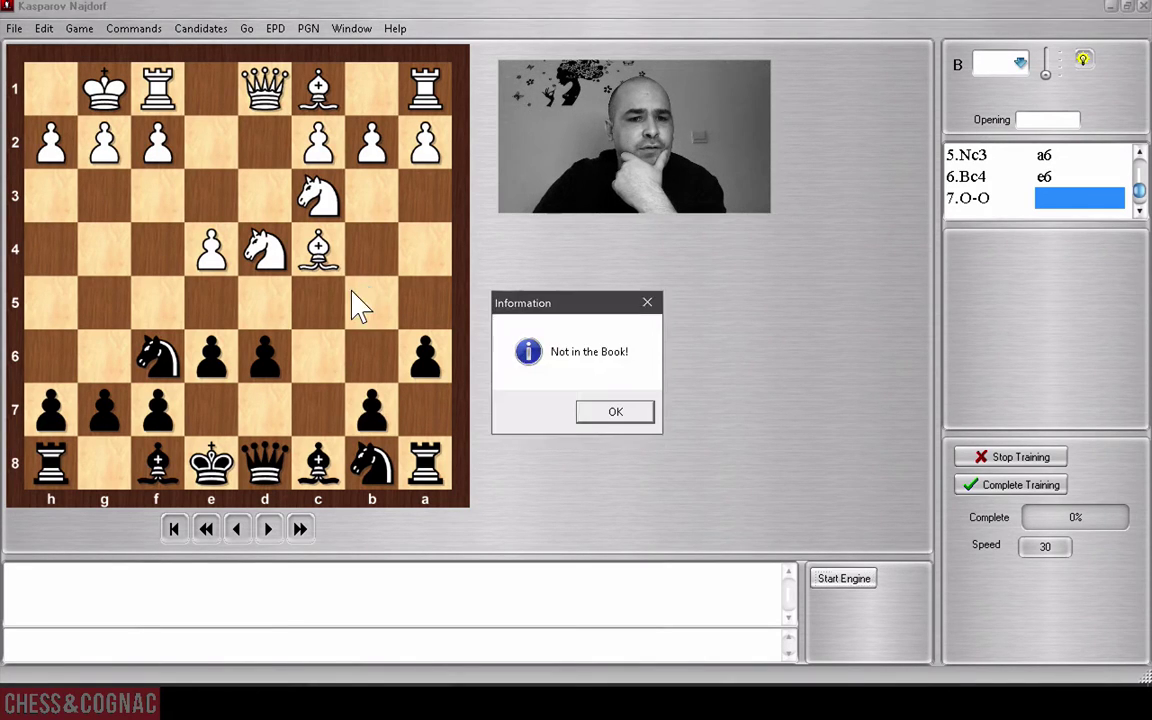
left_click(607, 409)
Continue with ...Be7, ...O-O, ...Nc6, ...Nxd4 and ...b5 after ...Qc7 is rejected.
left_click_drag(165, 445, 211, 408)
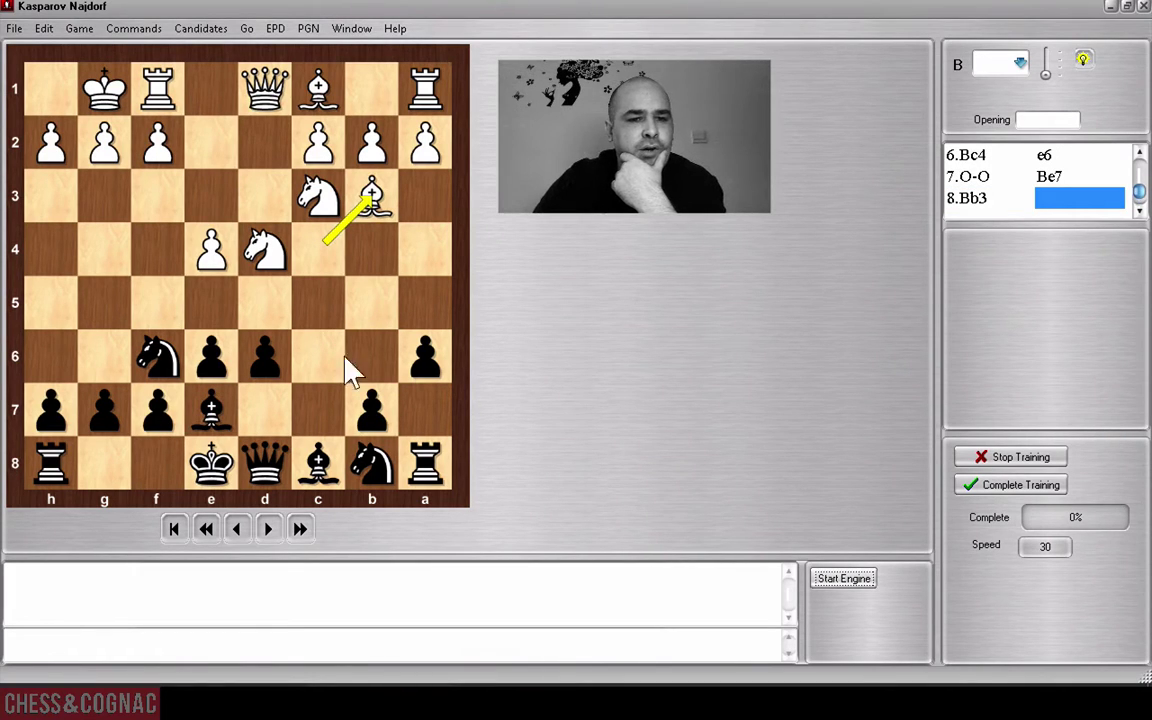
left_click_drag(200, 468, 104, 463)
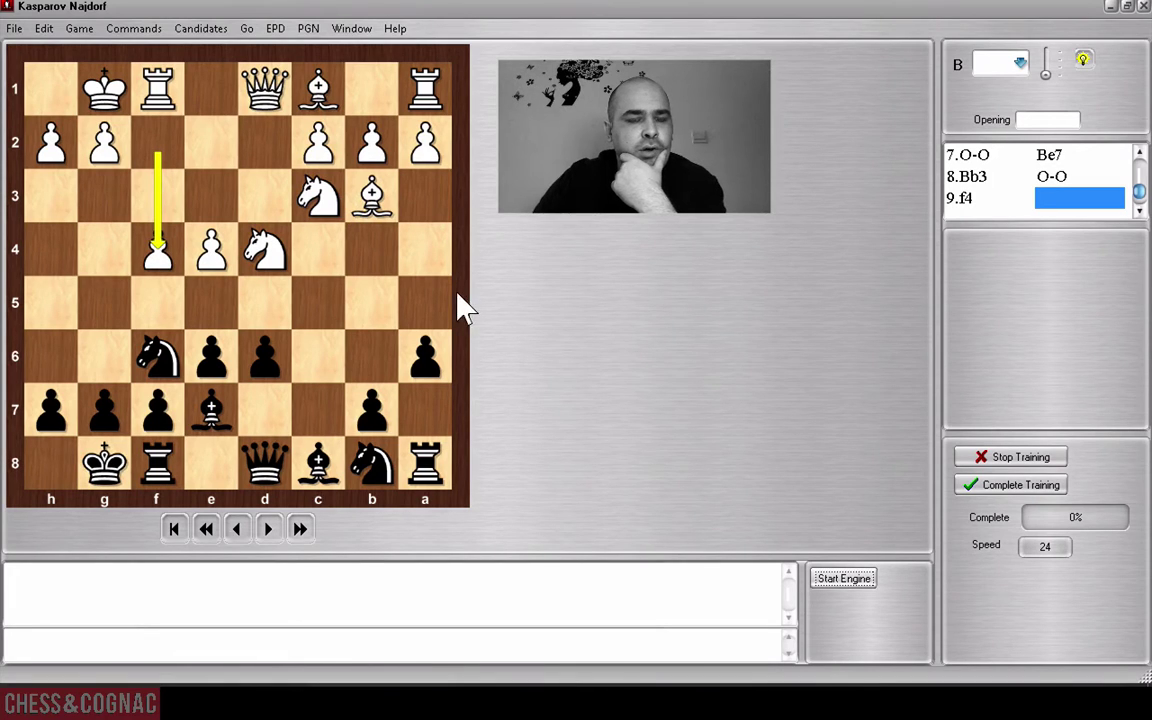
left_click_drag(370, 445, 316, 350)
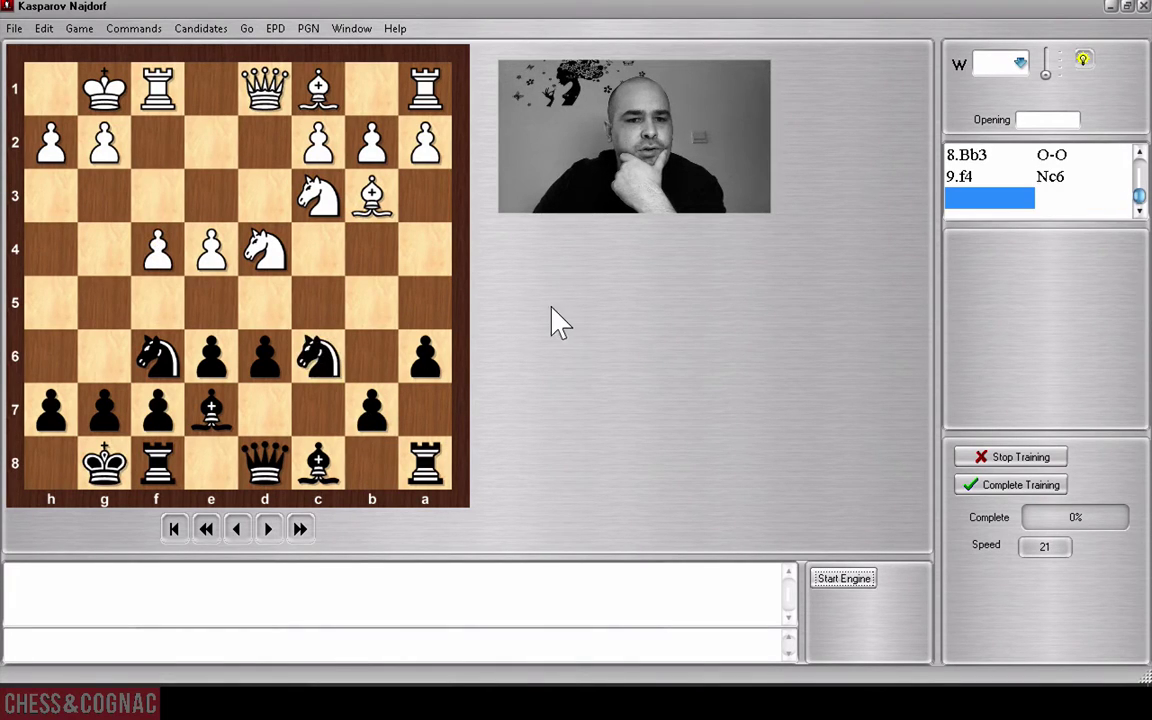
left_click_drag(262, 460, 320, 410)
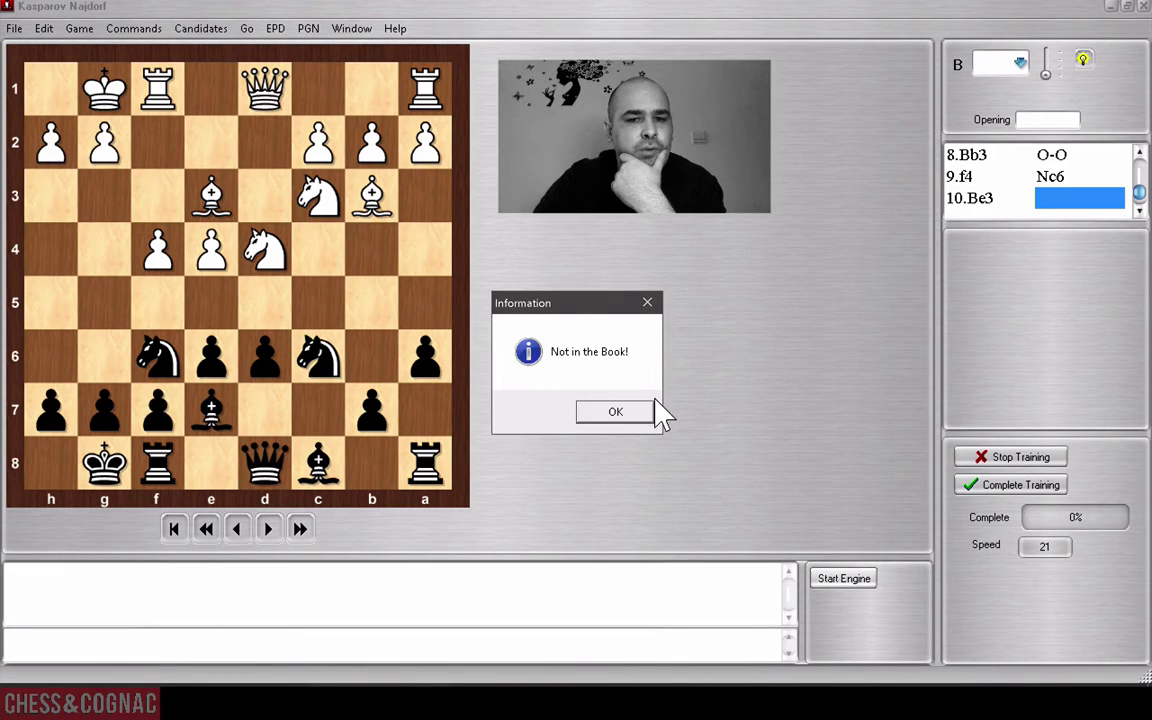
left_click(614, 411)
left_click_drag(318, 355, 265, 250)
left_click_drag(370, 395, 370, 300)
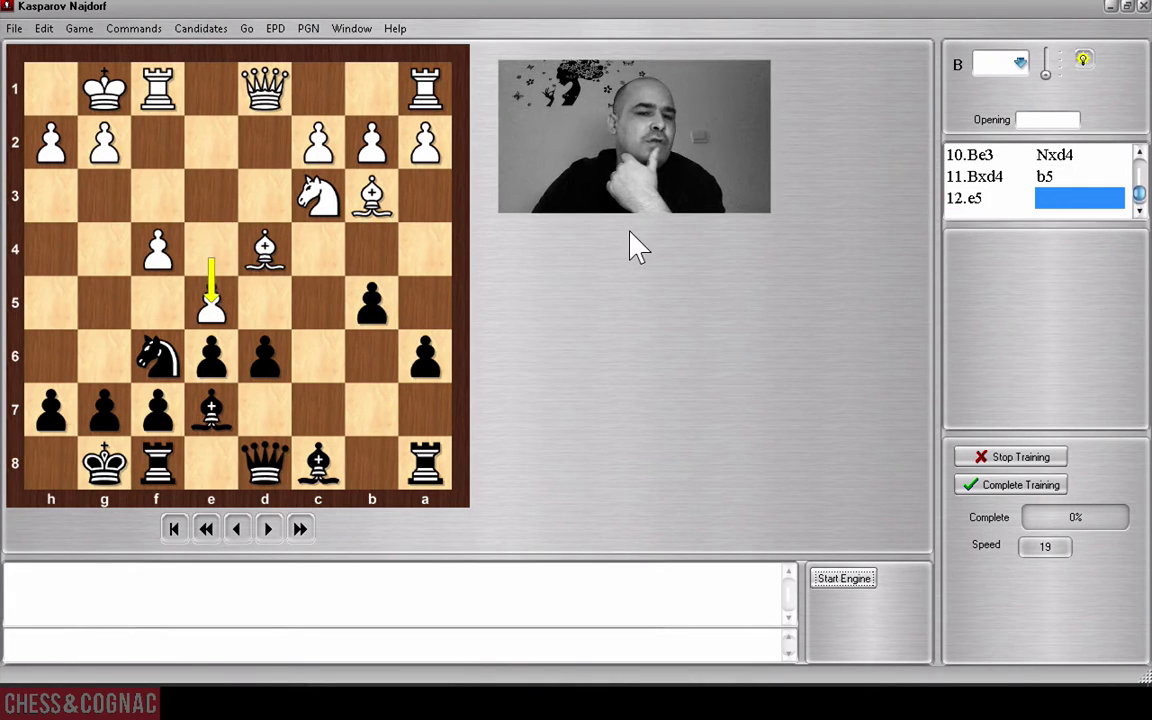
Play ...dxe5, ...Nd7, ...Bb7, ...Bxd6 and ...Qg5, then see ...e5 rejected after 17.Rf2.
left_click_drag(265, 362, 211, 305)
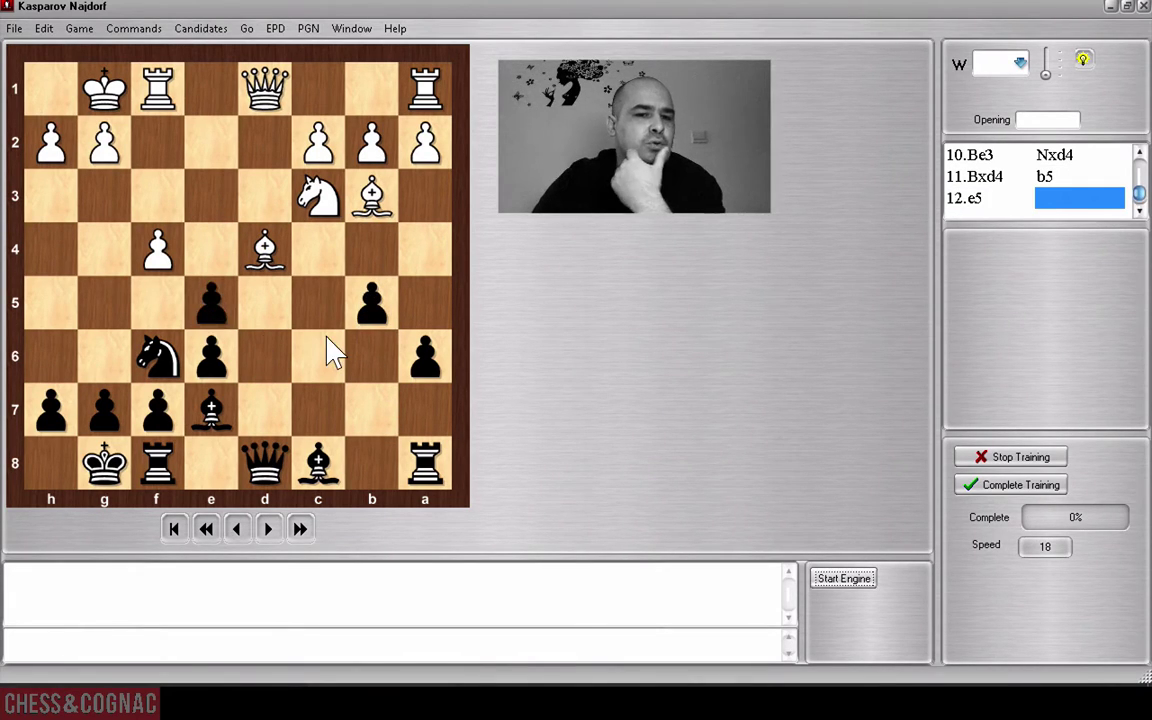
left_click_drag(160, 355, 265, 408)
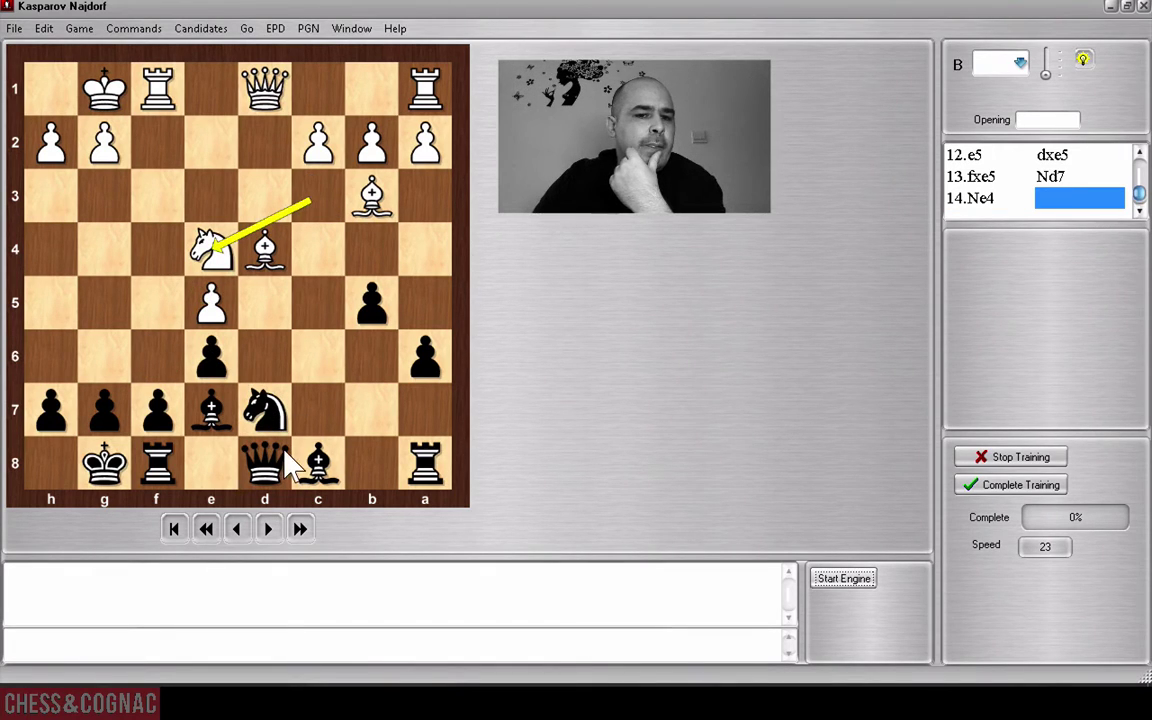
left_click_drag(318, 460, 370, 416)
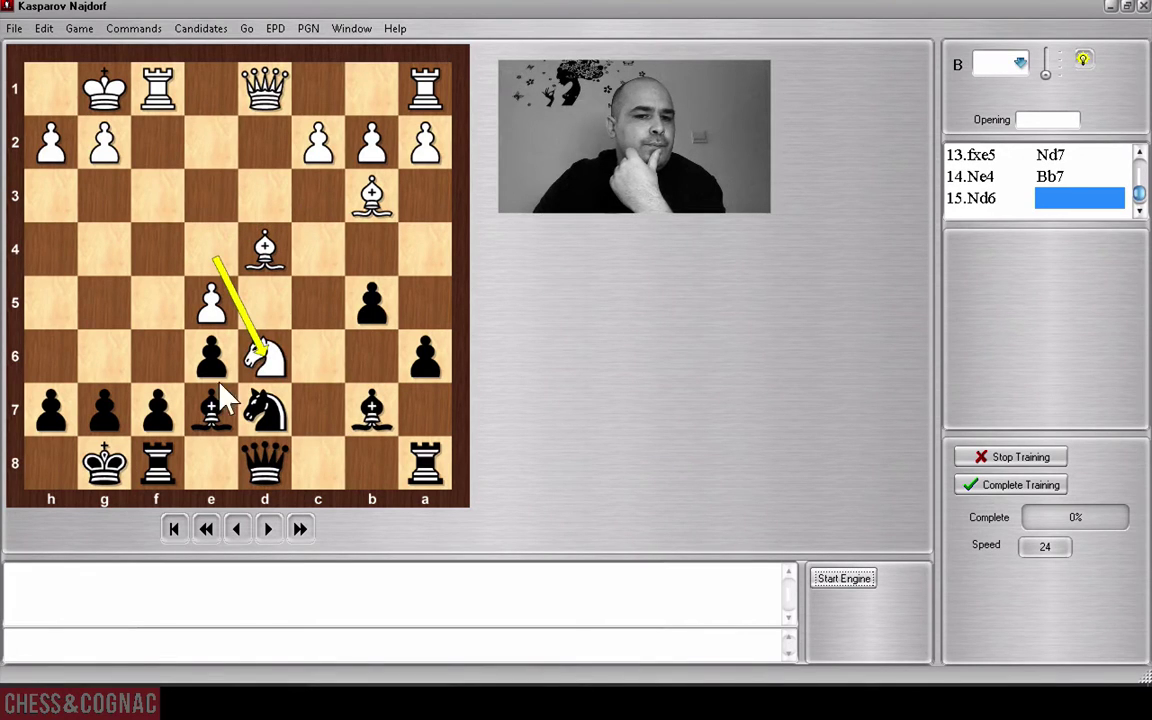
left_click_drag(213, 405, 263, 350)
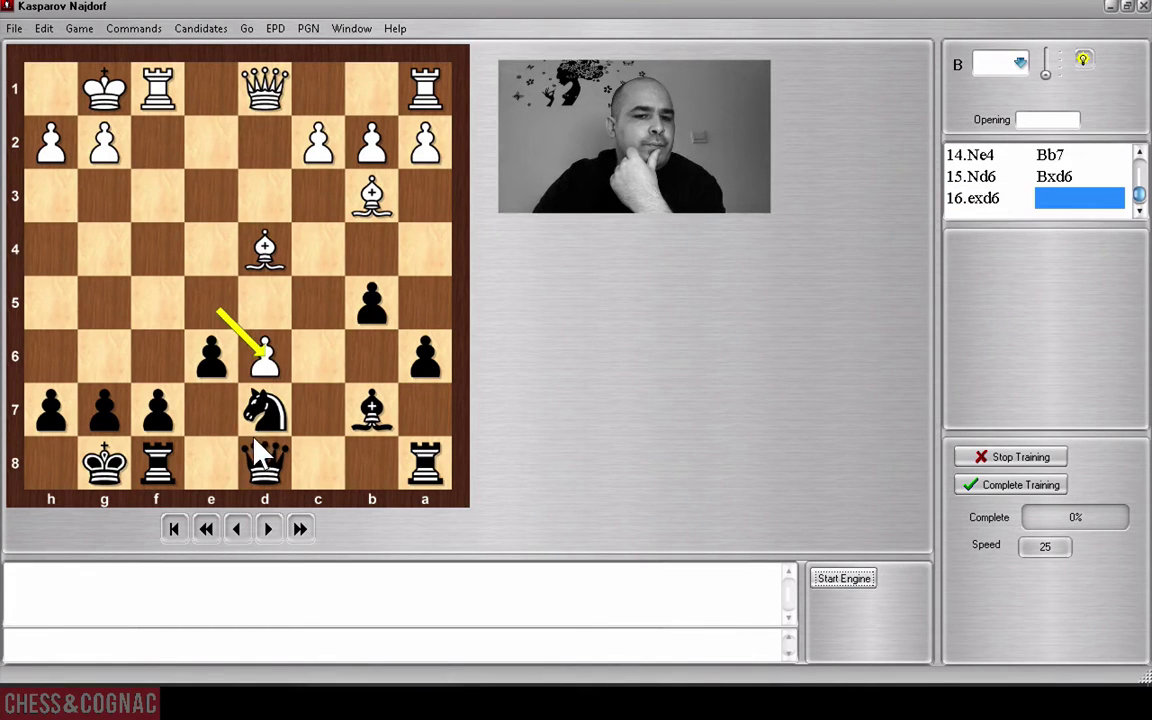
left_click_drag(263, 460, 90, 292)
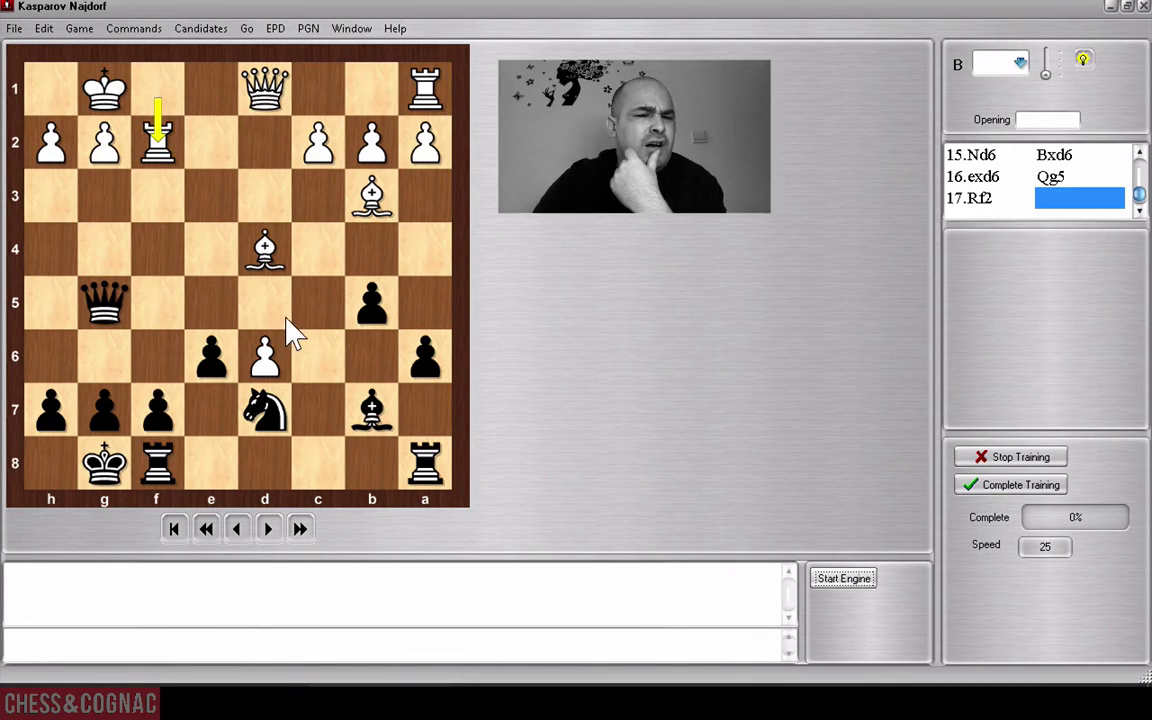
left_click_drag(196, 338, 206, 310)
left_click(612, 412)
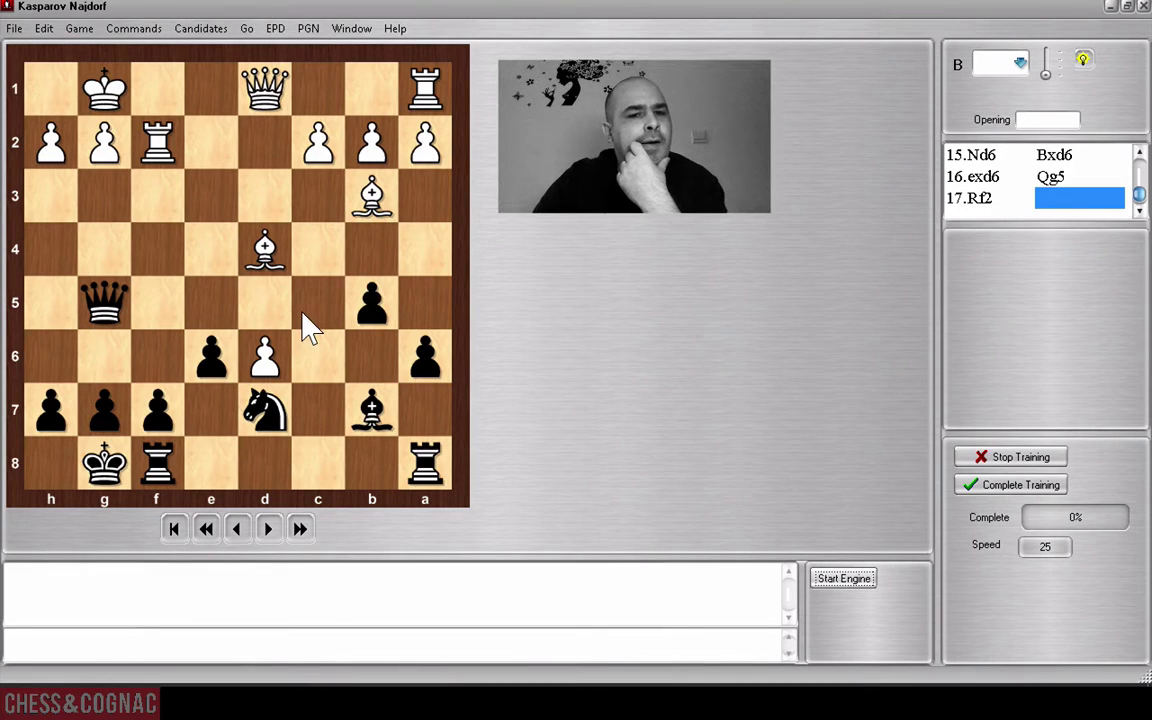
Try the rook replies ...Rc8, ...Rd8 and ...Re8 after 17.Rf2, each rejected as not in book.
left_click_drag(425, 462, 325, 457)
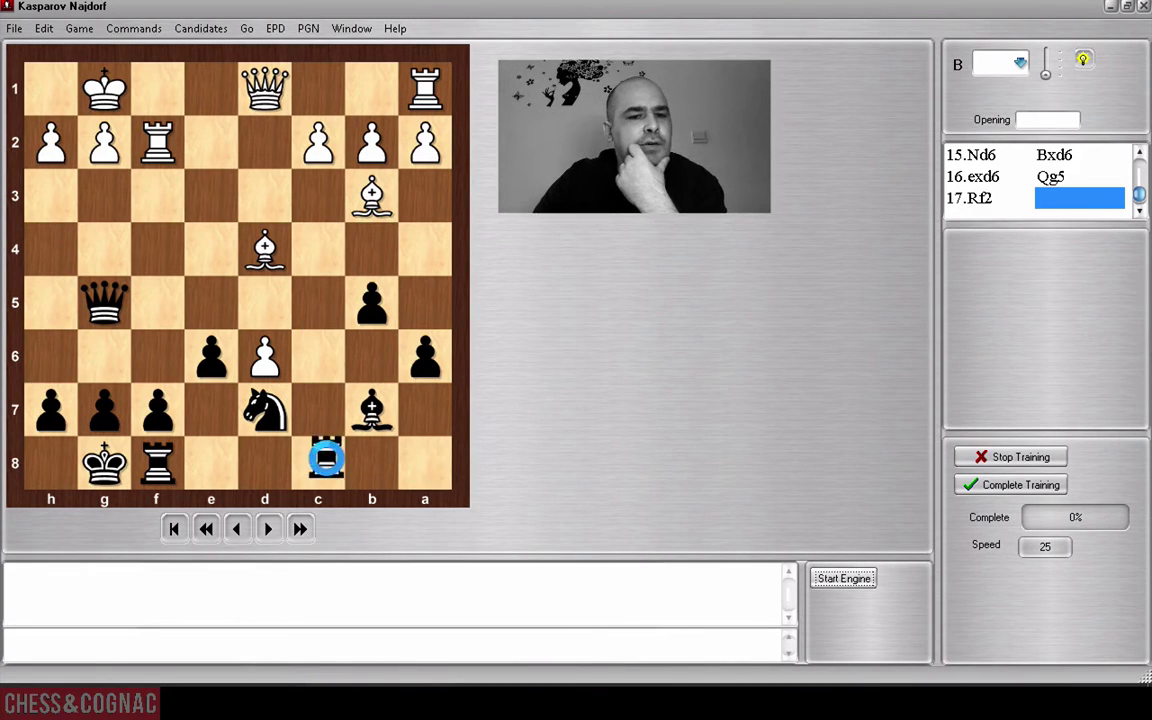
left_click(598, 410)
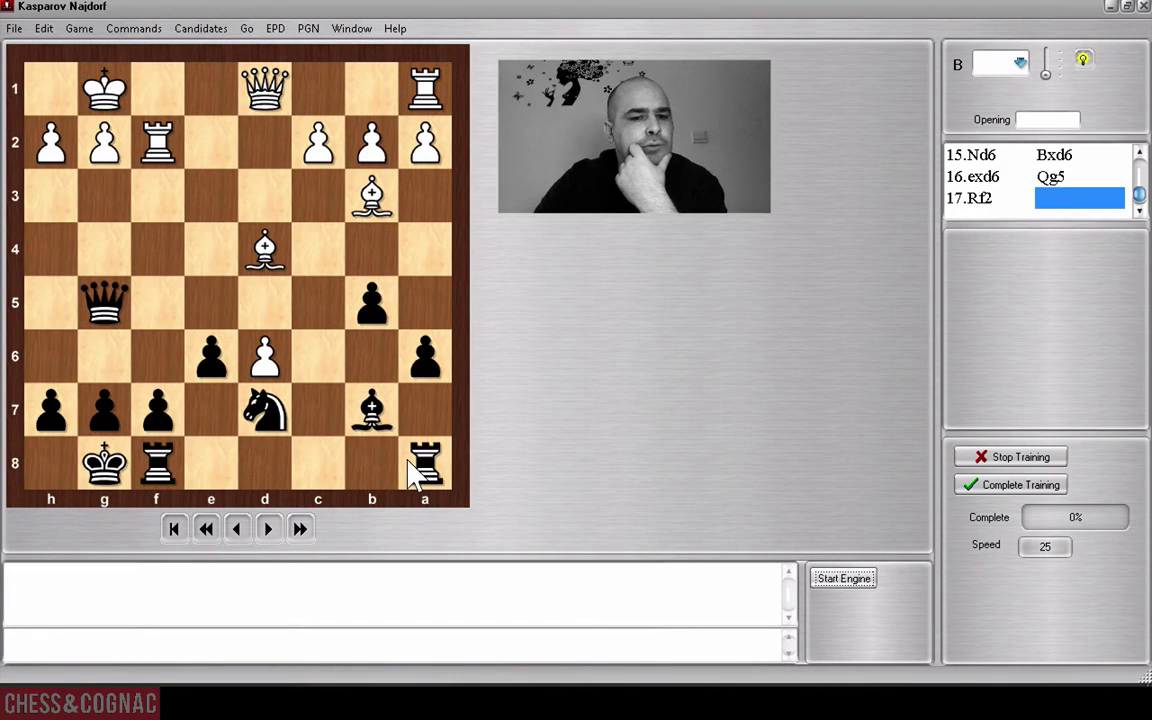
left_click_drag(418, 472, 250, 470)
left_click(589, 413)
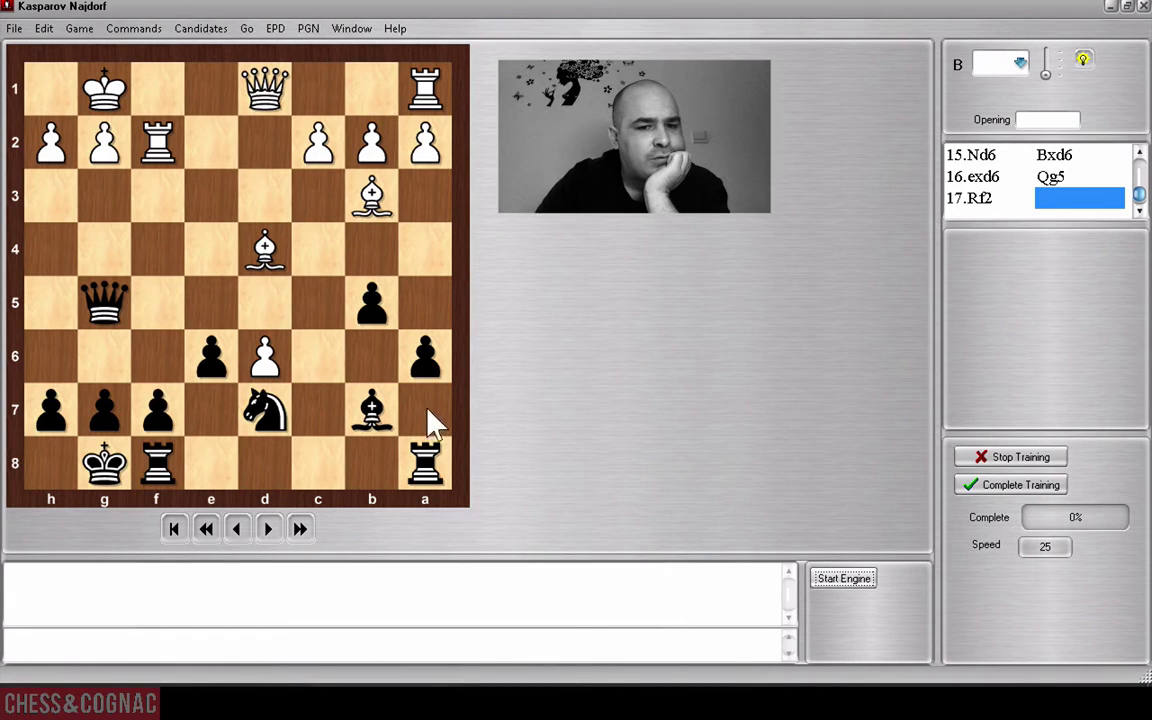
left_click_drag(156, 462, 205, 468)
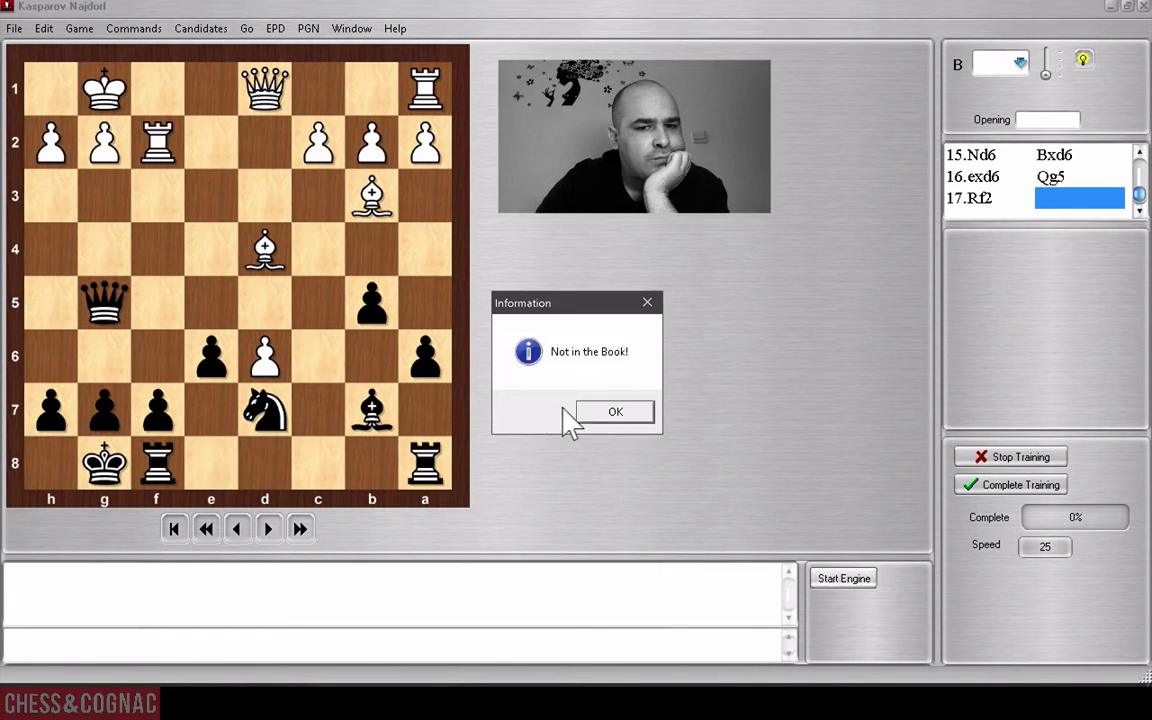
left_click(600, 414)
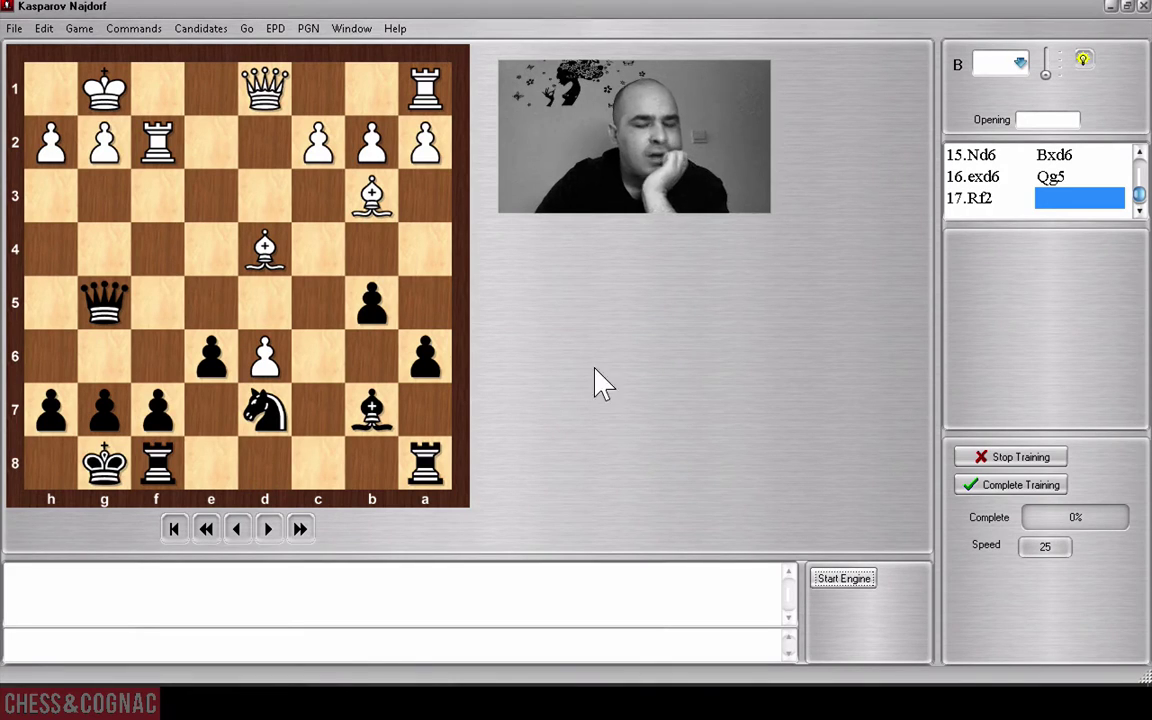
Stop training, play the book reply 17...Bd5 and step through the stored line to 24.Qe4.
left_click(1003, 460)
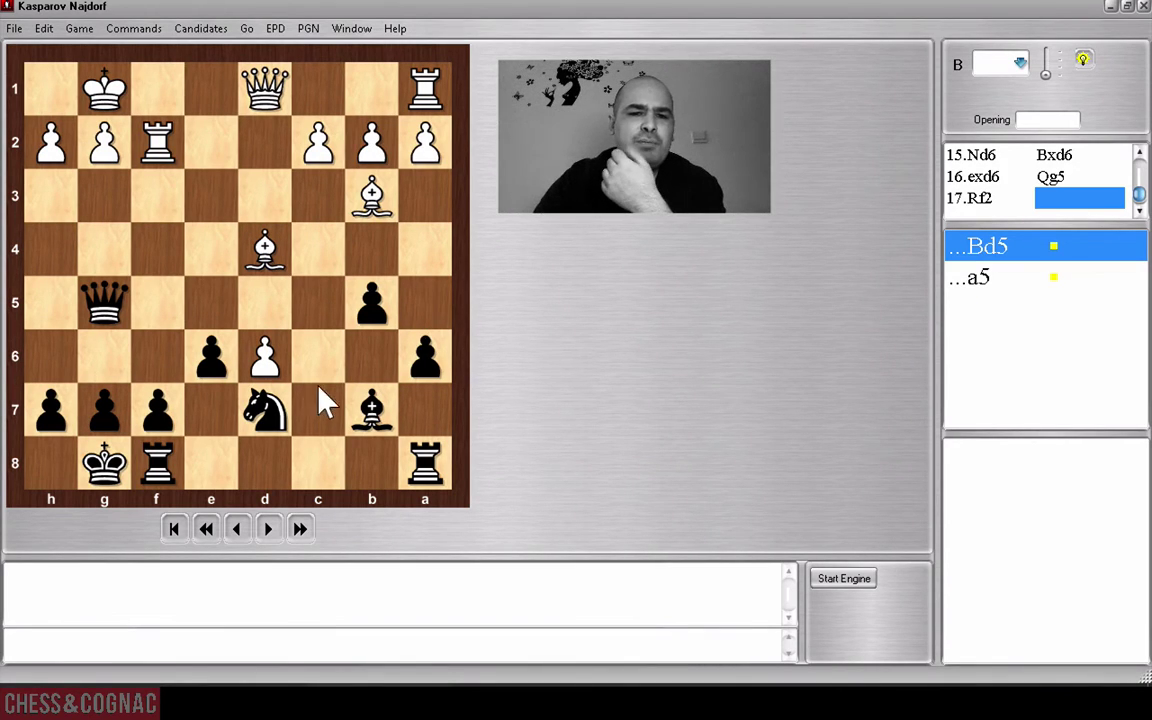
left_click(262, 300)
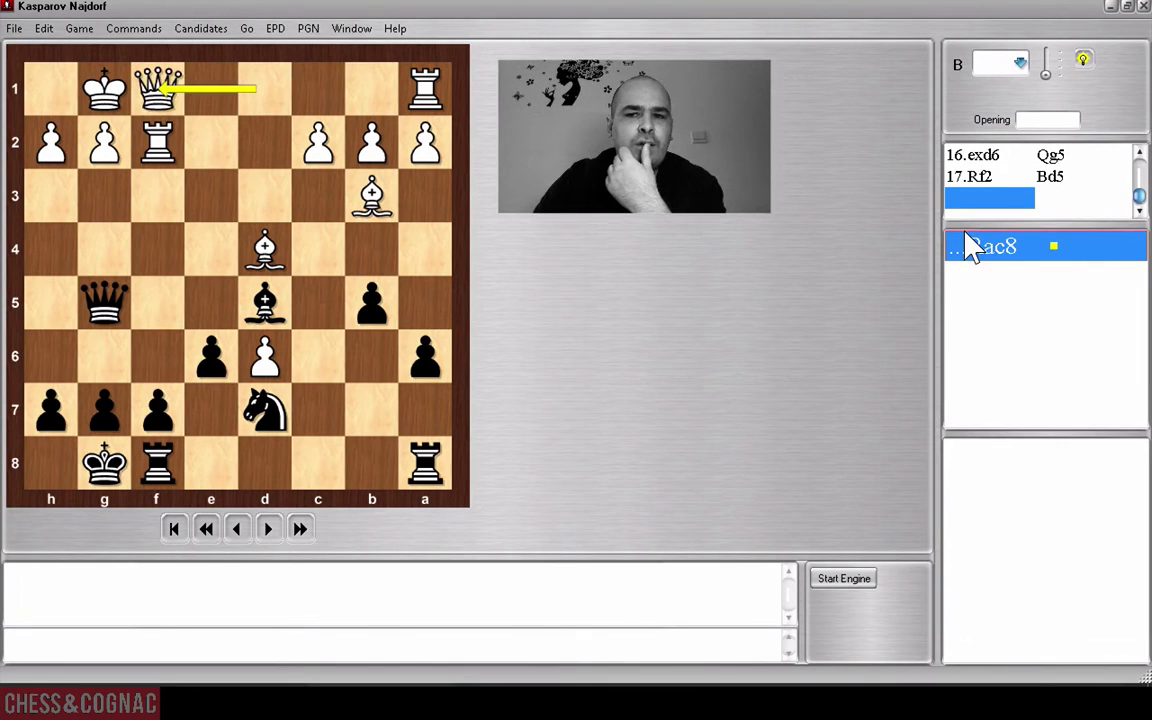
key("Right")
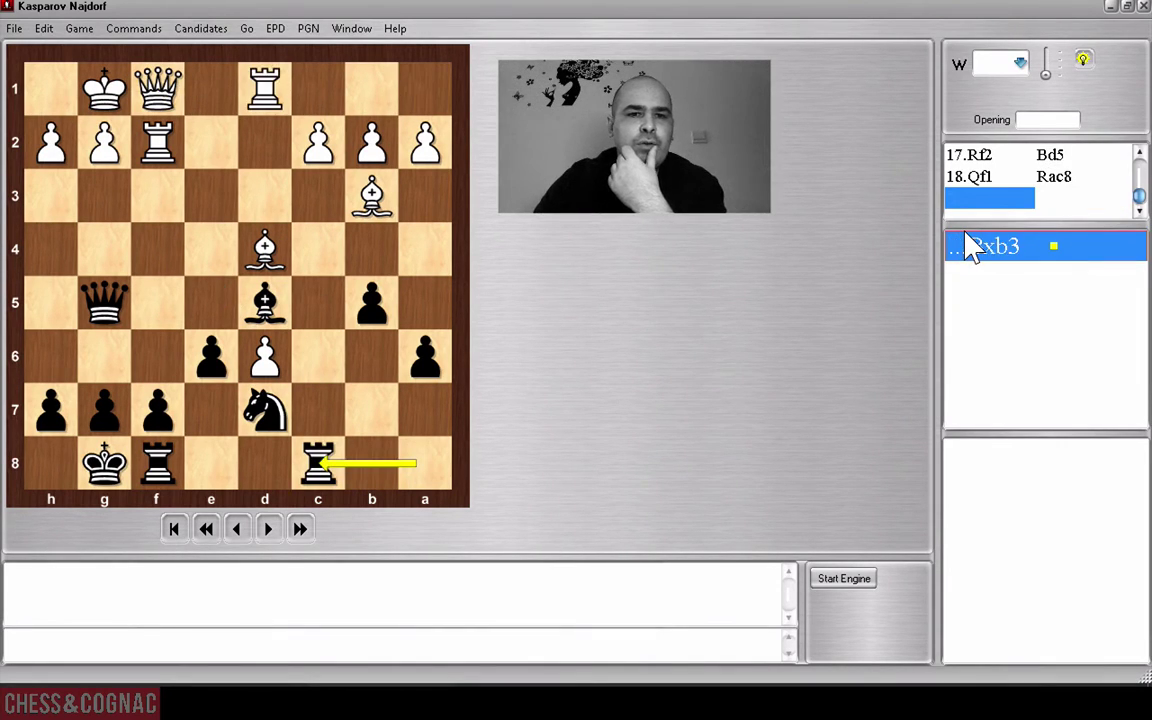
key("Right")
key("Right")
key("Right")
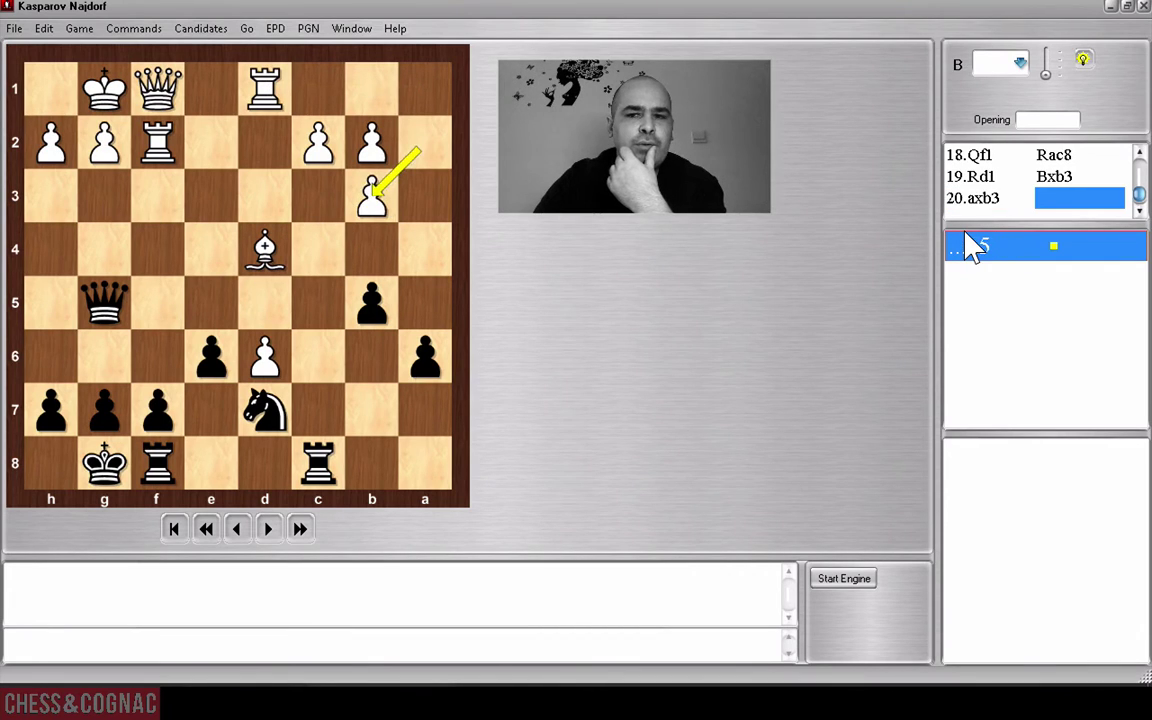
key("Right")
key("Right")
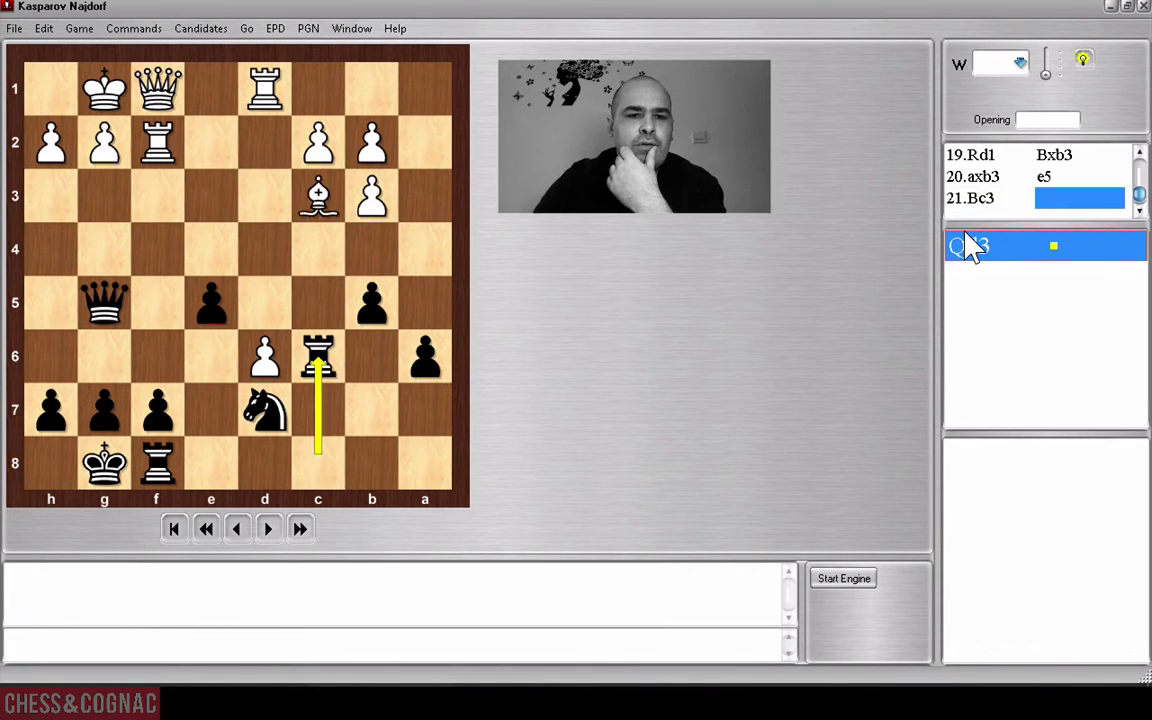
key("Right")
key("Right")
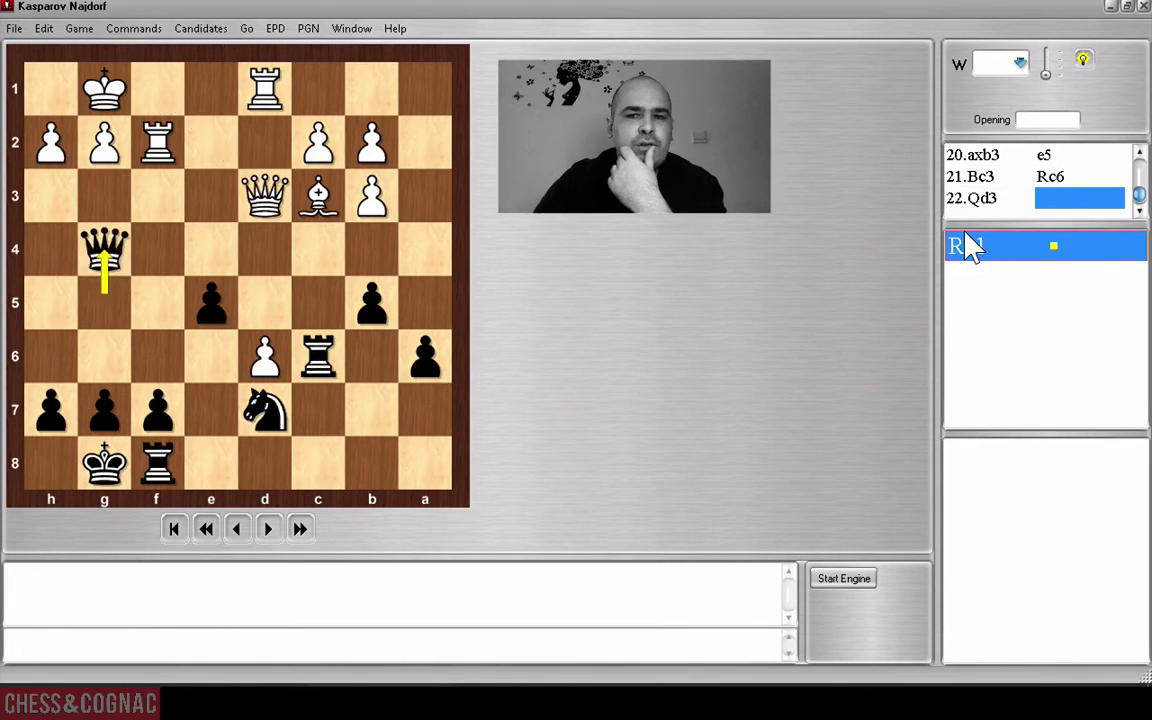
key("Right")
key("Right")
key("Right")
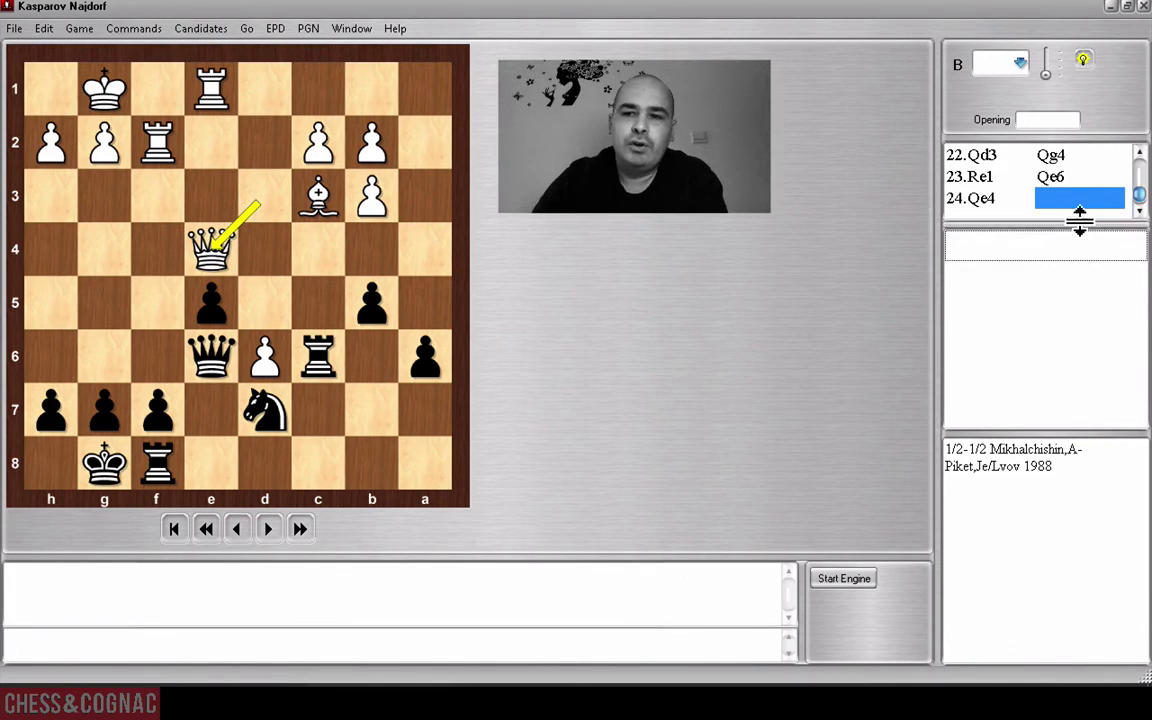
Enlarge the move list, reset to the starting position and replay 1.e4 c5.
left_click_drag(1080, 221, 1075, 360)
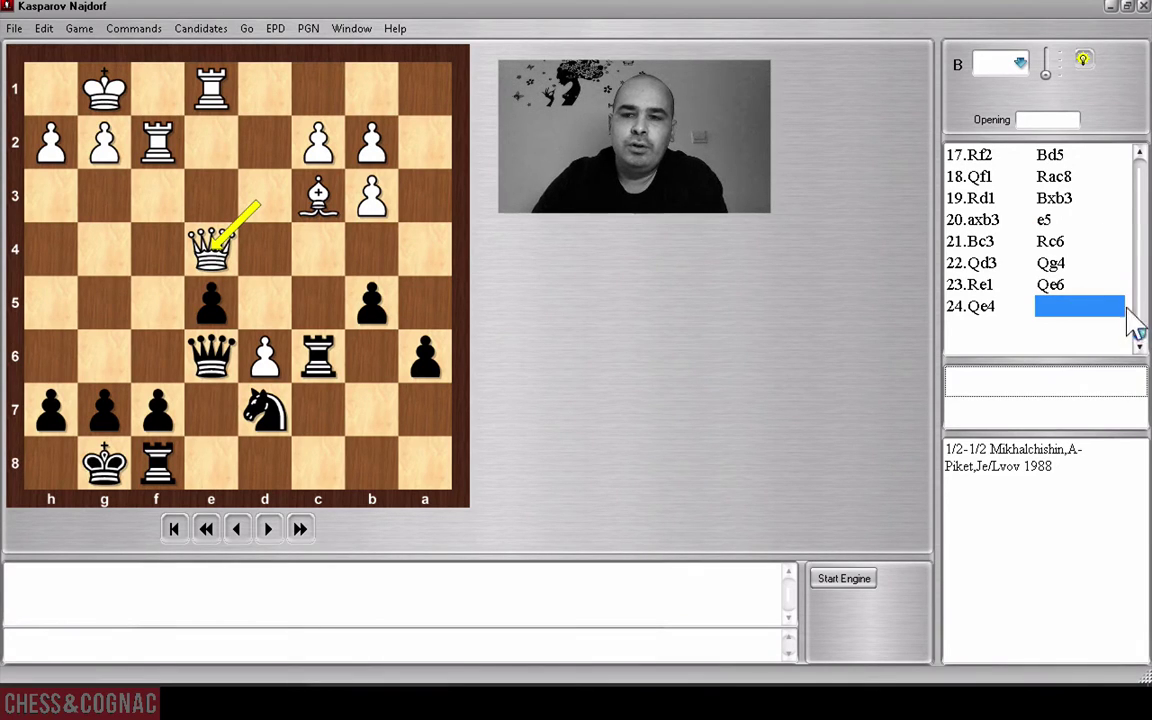
left_click_drag(1139, 330, 1137, 160)
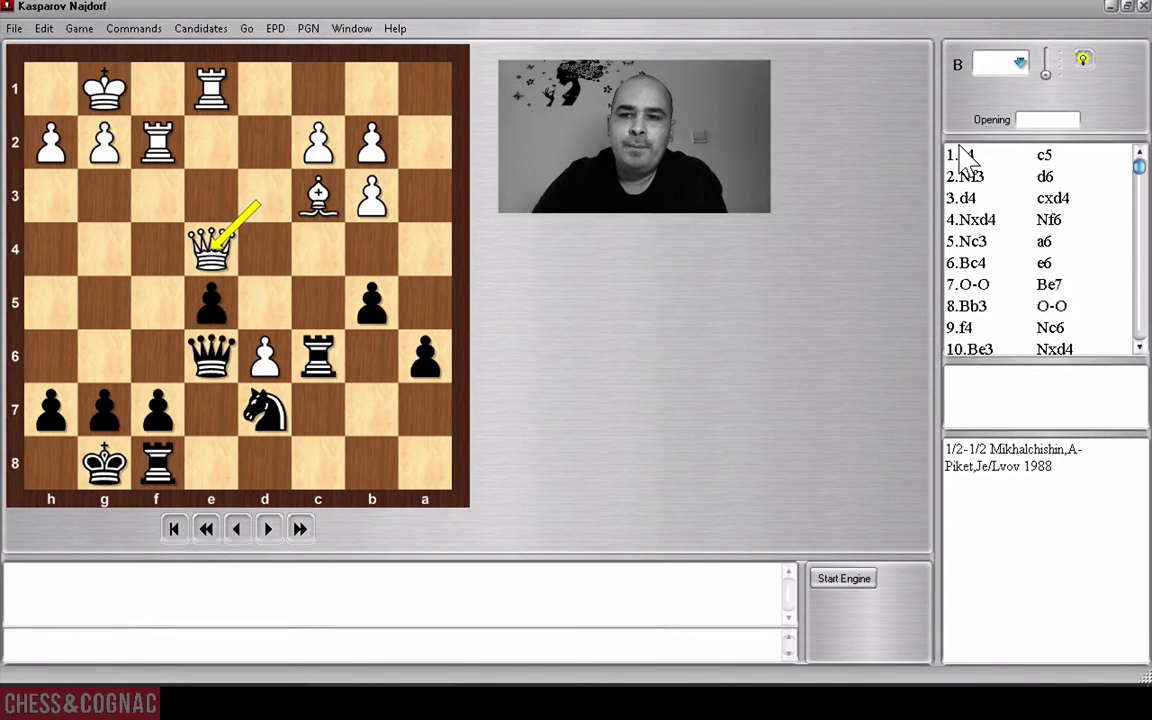
left_click(966, 152)
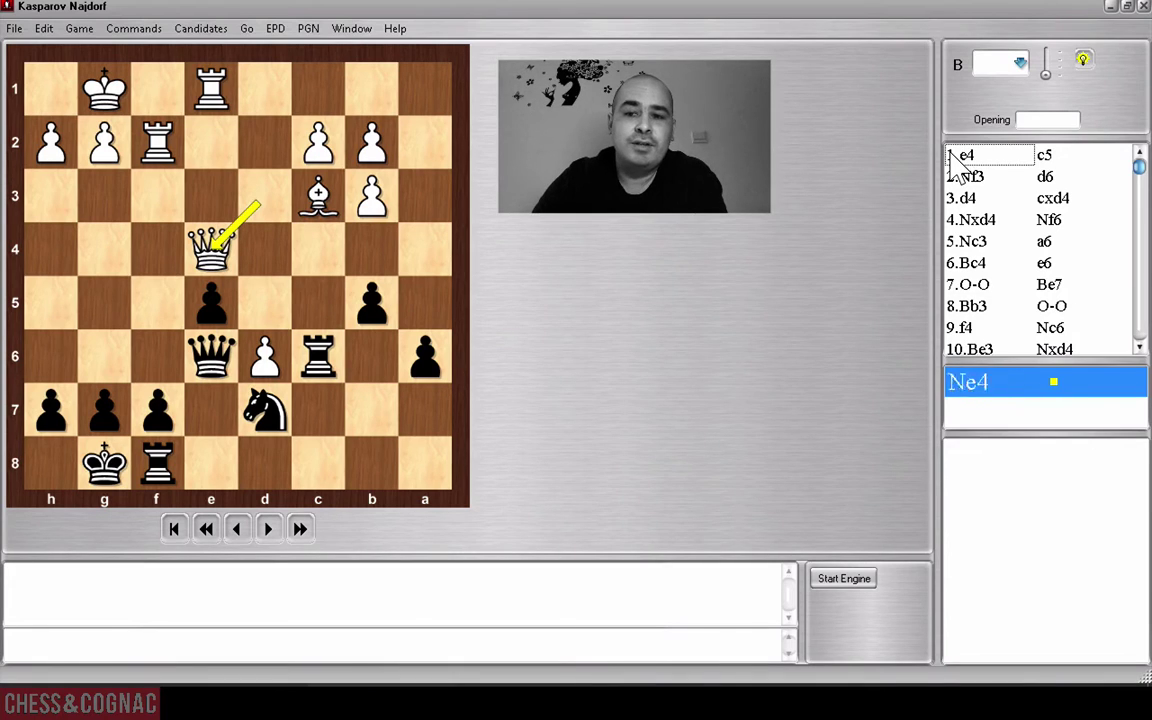
left_click(956, 174)
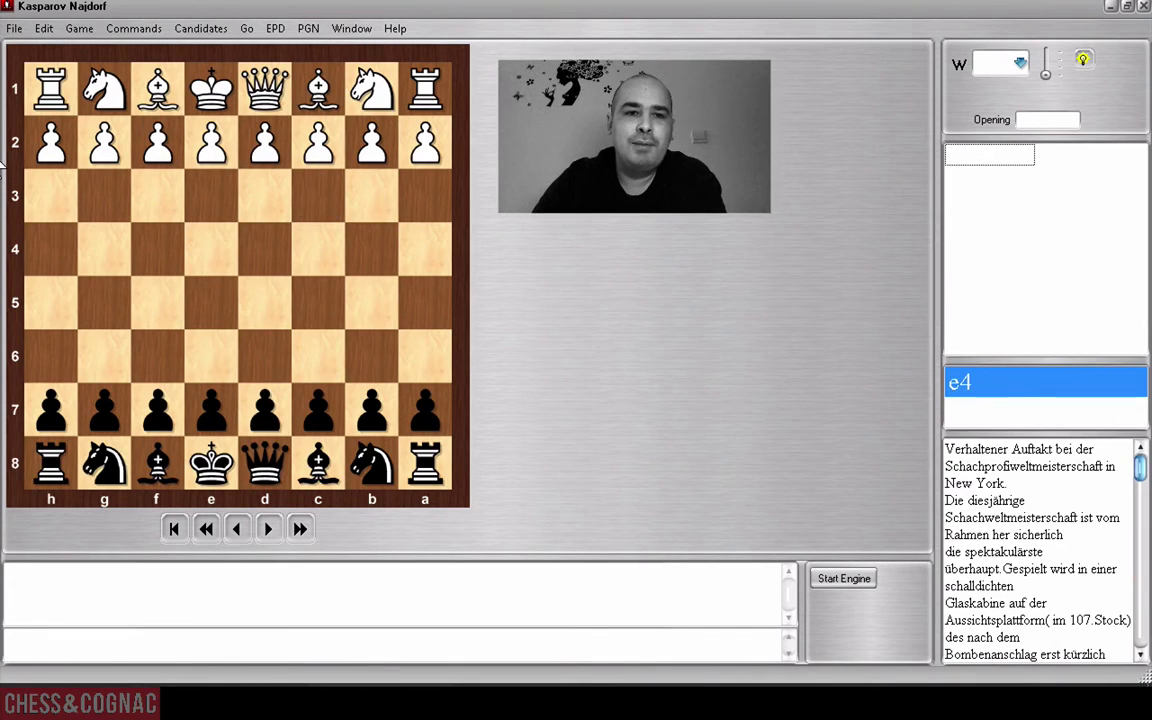
left_click_drag(235, 150, 232, 252)
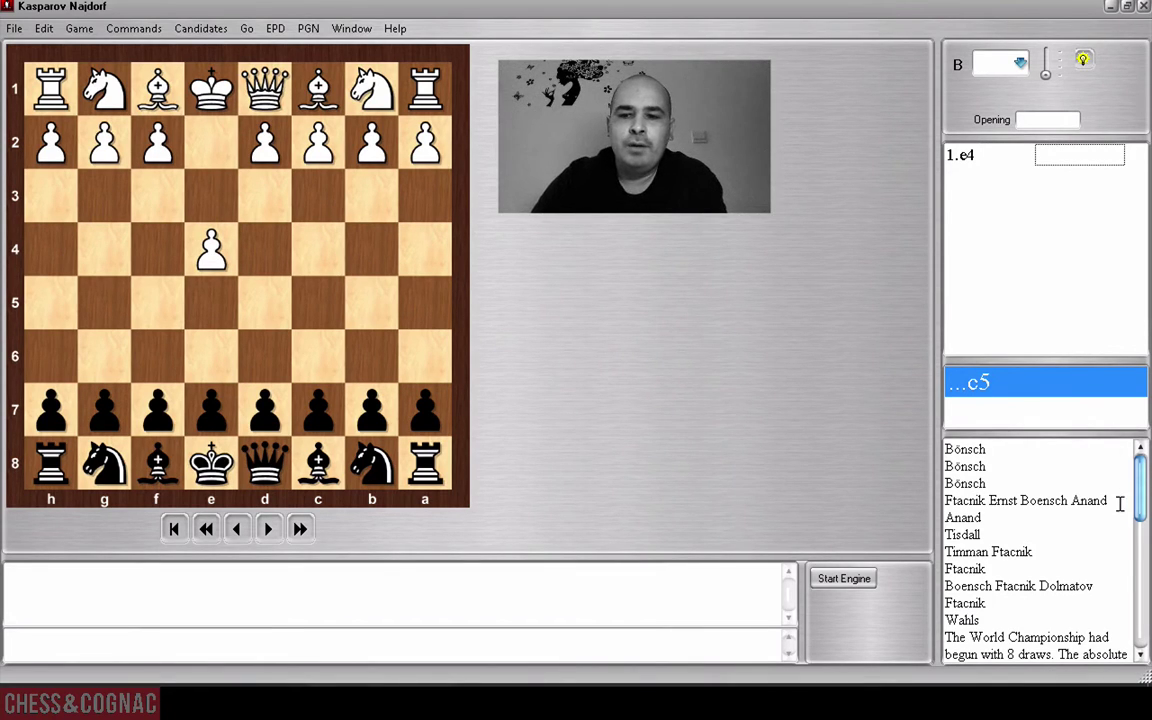
left_click(975, 383)
left_click(975, 383)
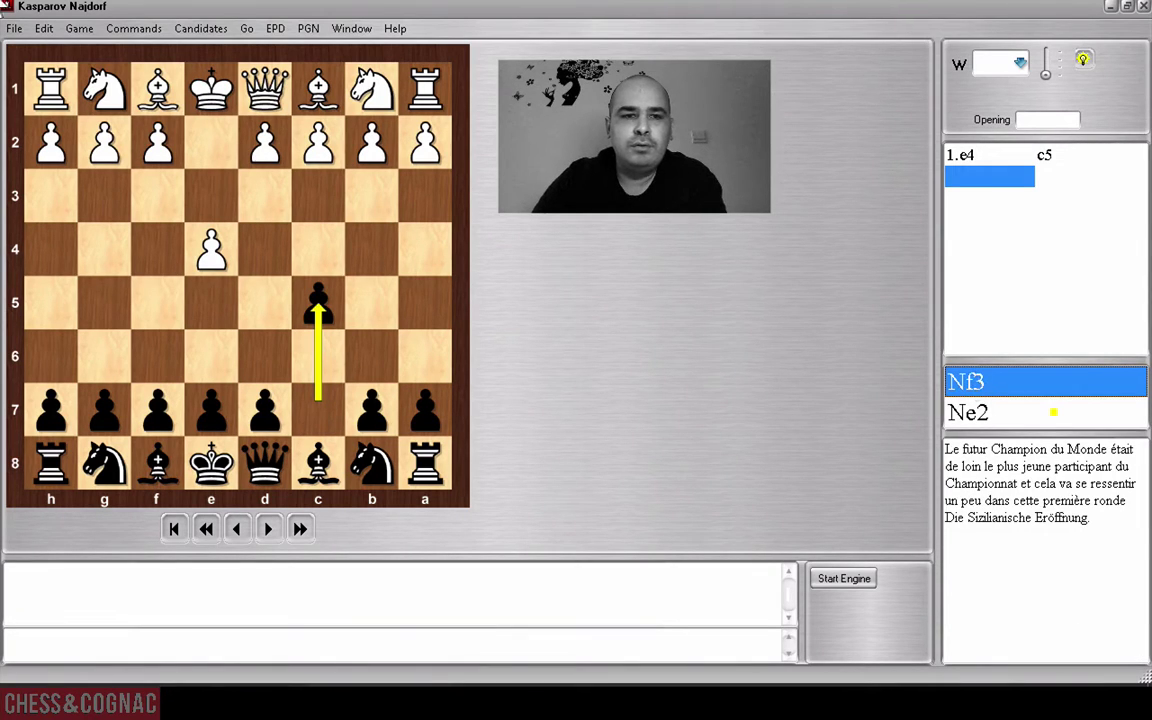
Play 2.Nf3 d6 3.d4 cxd4 4.Nxd4 Nf6 5.Nc3 a6 and enlarge the candidate pane.
left_click_drag(108, 88, 157, 195)
left_click_drag(262, 405, 264, 355)
left_click_drag(264, 143, 264, 255)
left_click_drag(318, 302, 264, 250)
left_click_drag(157, 195, 262, 250)
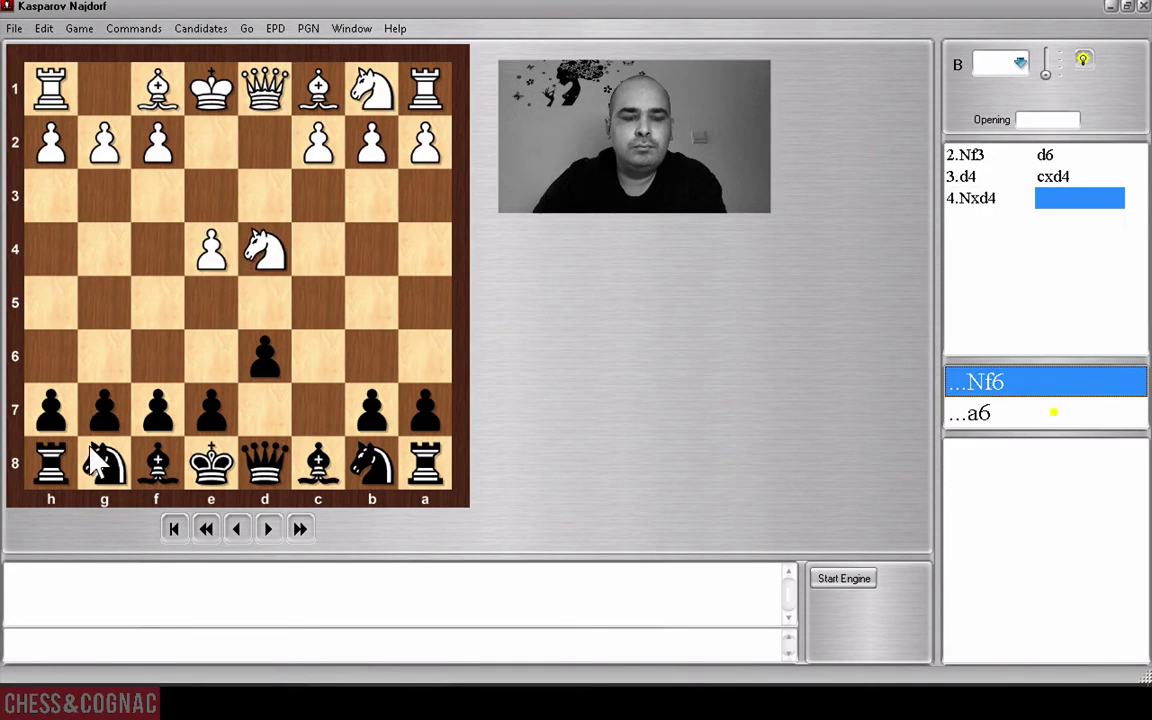
left_click_drag(104, 462, 157, 355)
left_click_drag(371, 88, 318, 195)
left_click_drag(424, 400, 426, 352)
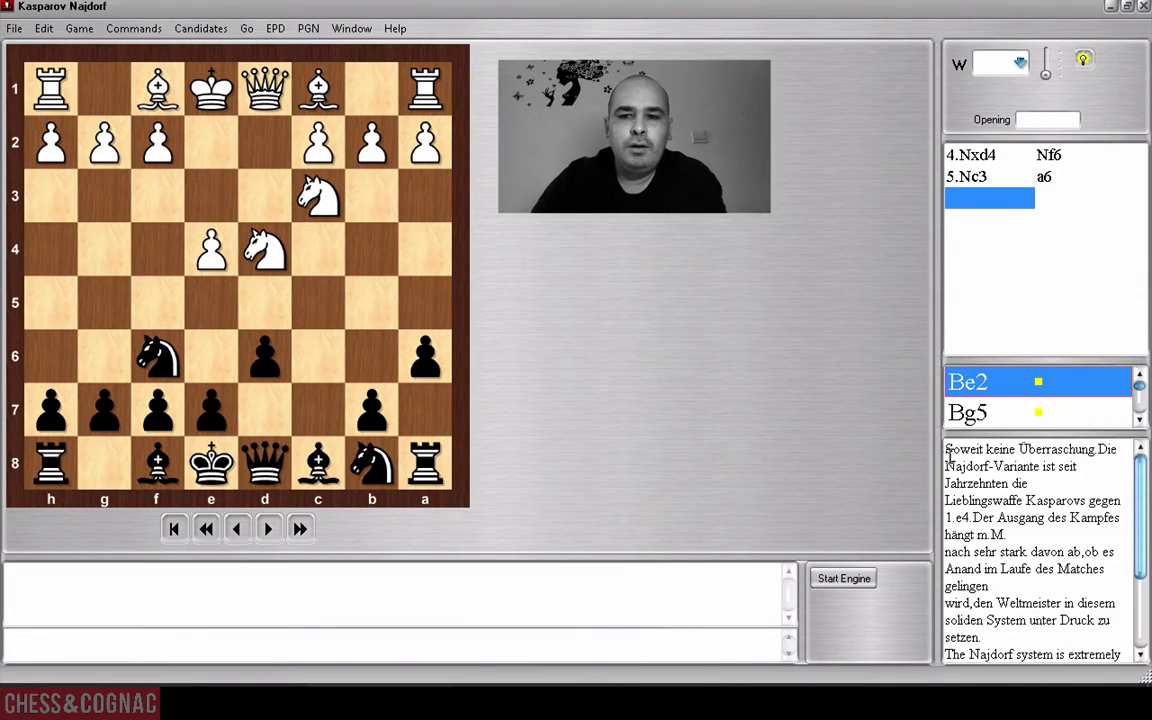
left_click_drag(968, 430, 992, 540)
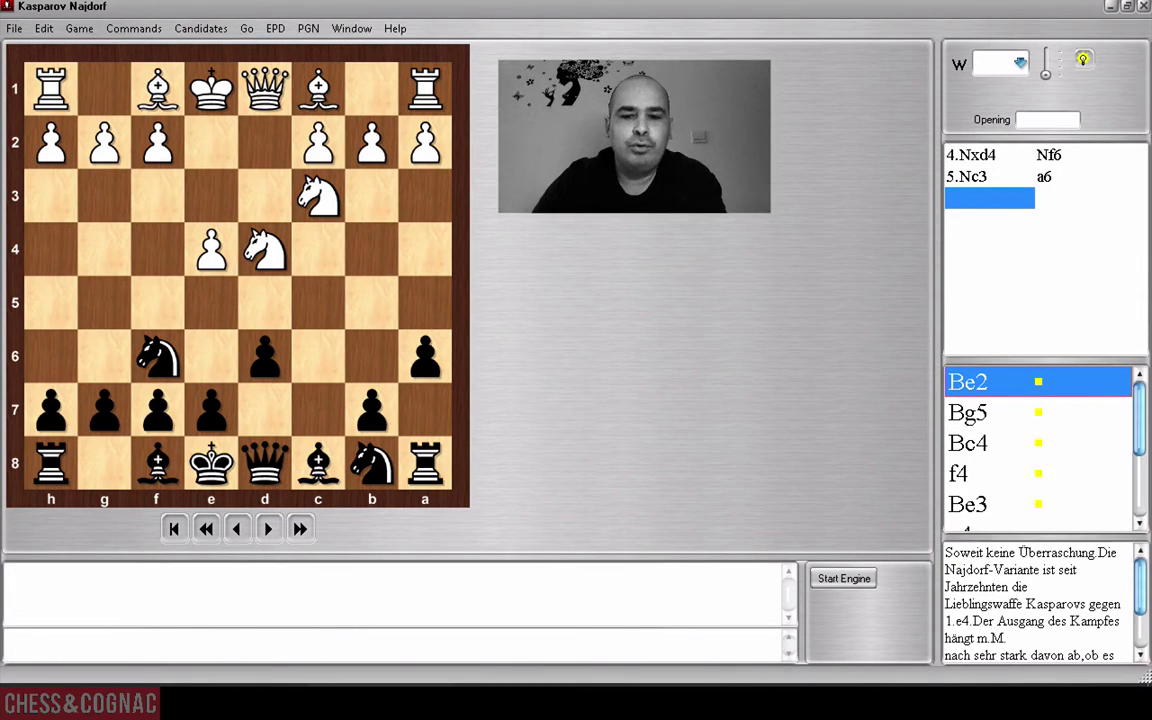
Start engine analysis and resize the engine, move list, comment and candidate panes.
left_click(824, 577)
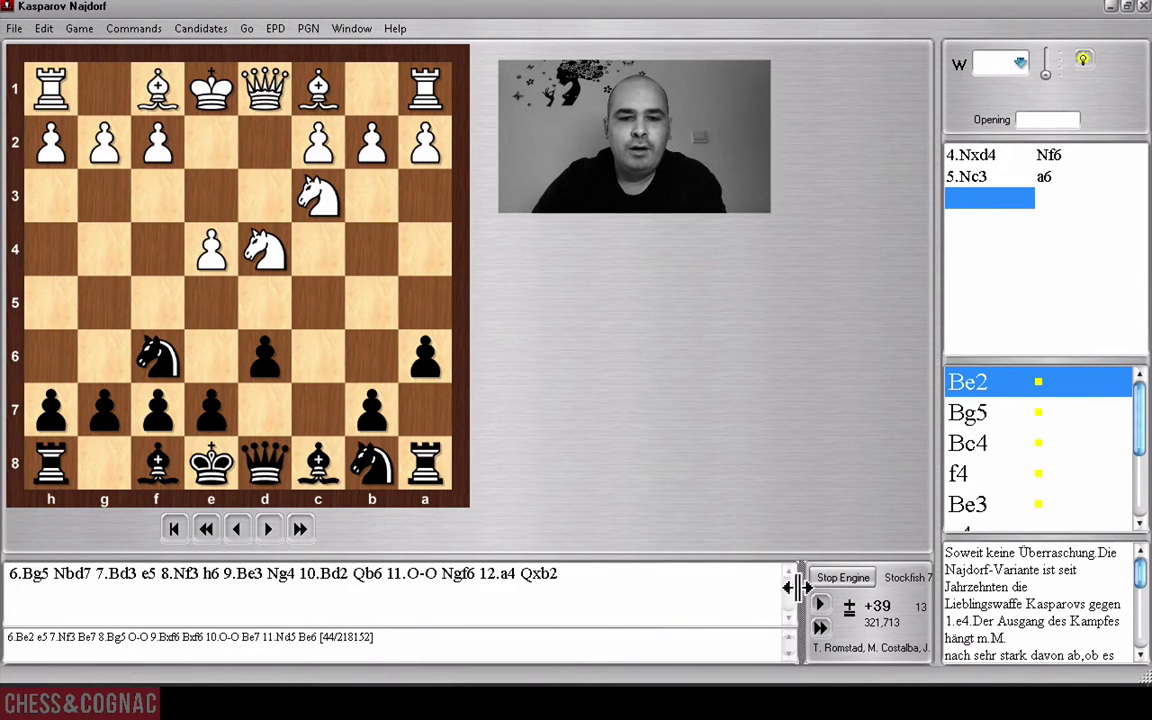
left_click_drag(779, 586, 617, 573)
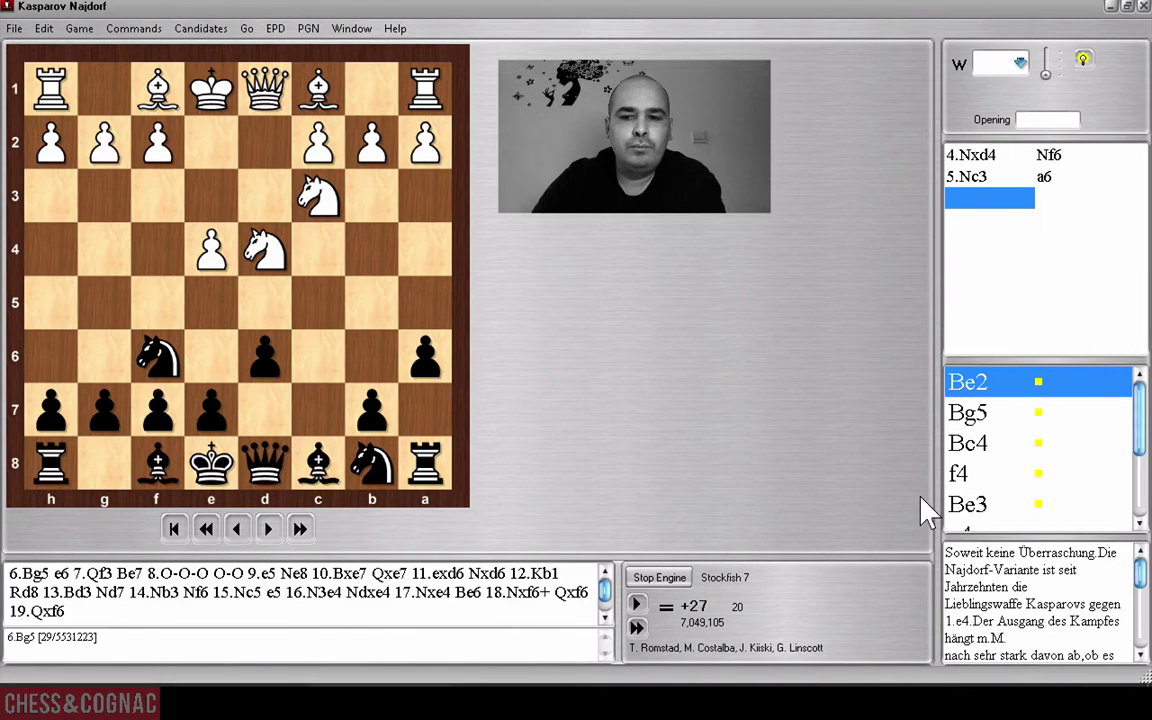
left_click_drag(931, 504, 805, 486)
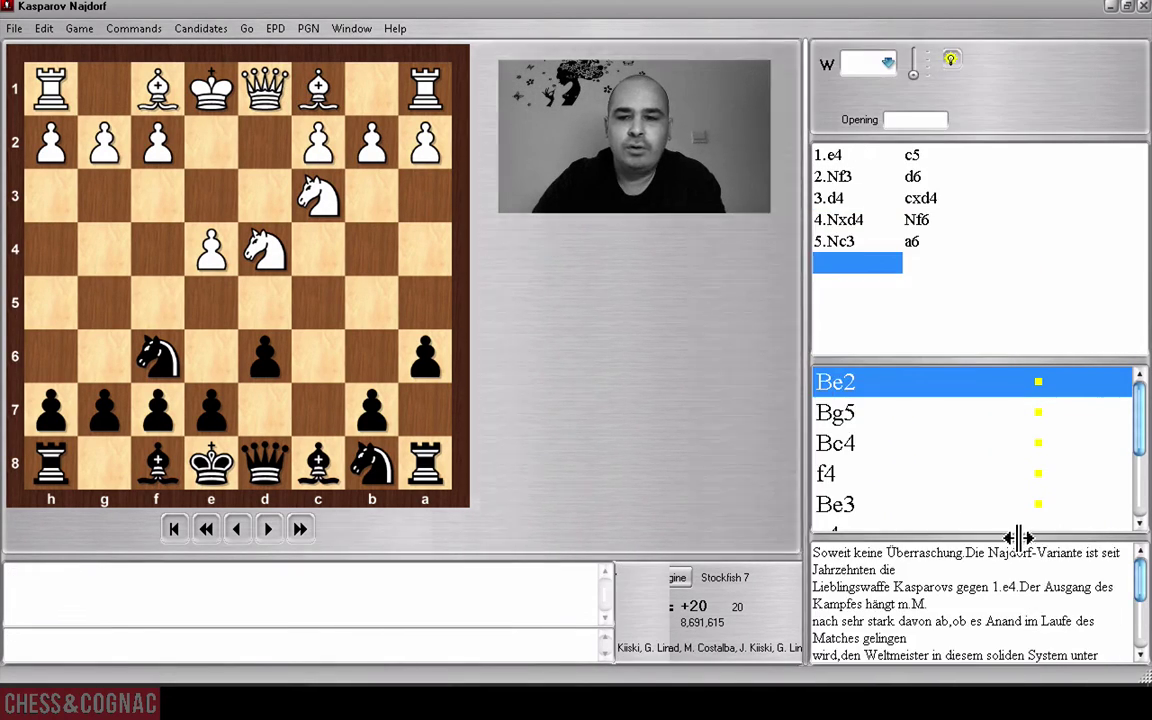
left_click_drag(980, 536, 981, 465)
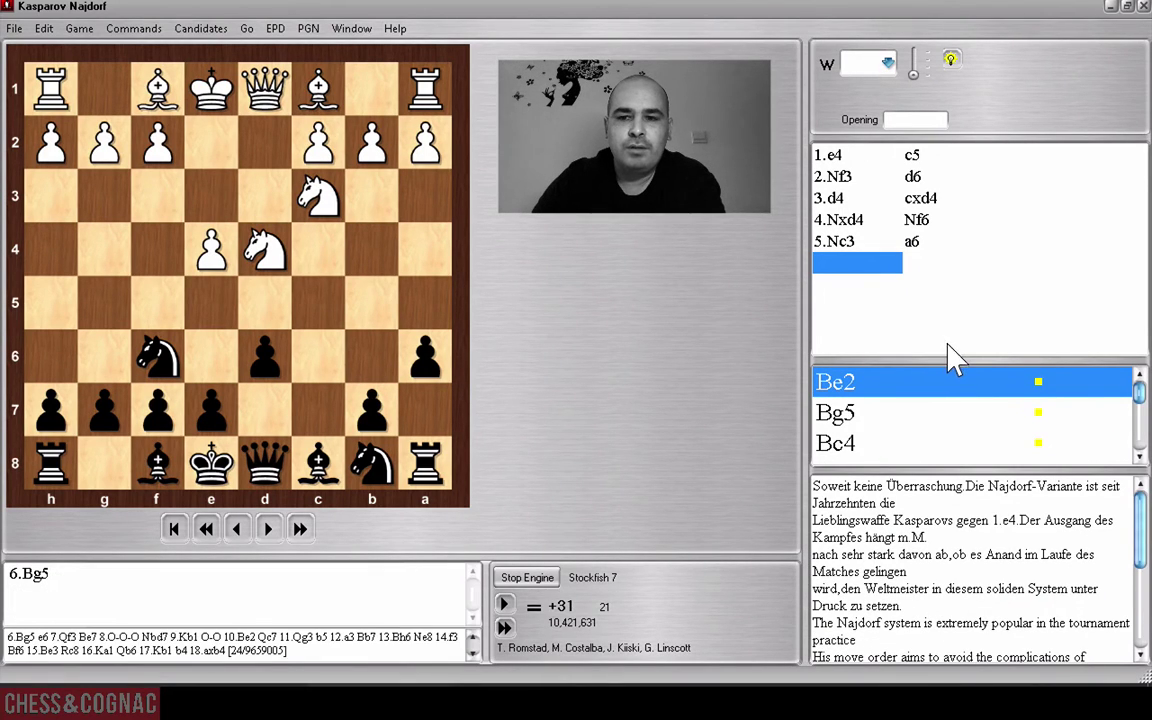
left_click_drag(956, 355, 956, 250)
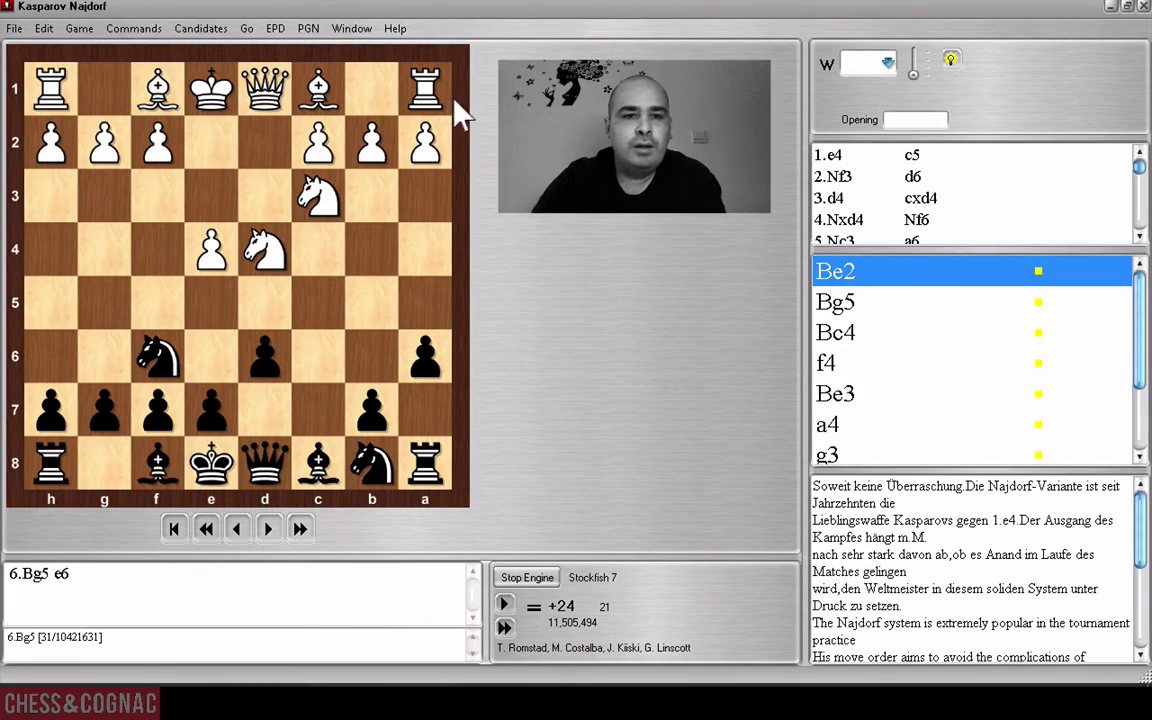
Play 6.Be3 e6 7.f3 Nd7 8.g4 h6 on the board.
left_click_drag(299, 68, 212, 196)
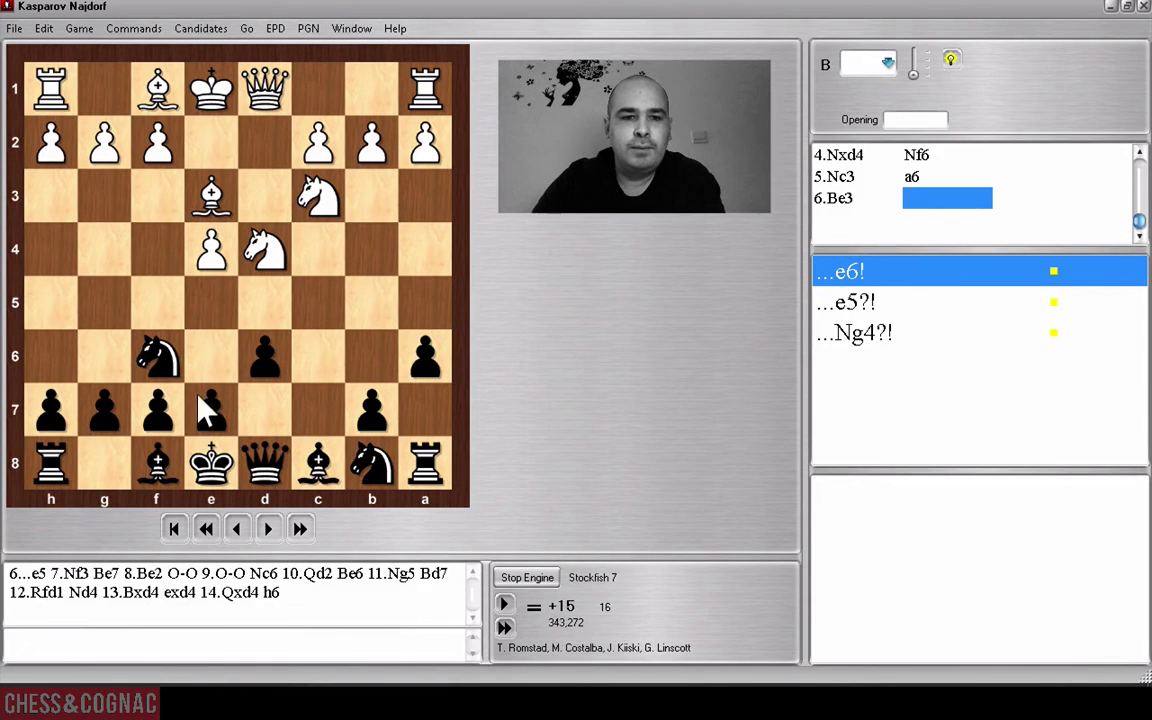
left_click_drag(206, 399, 200, 340)
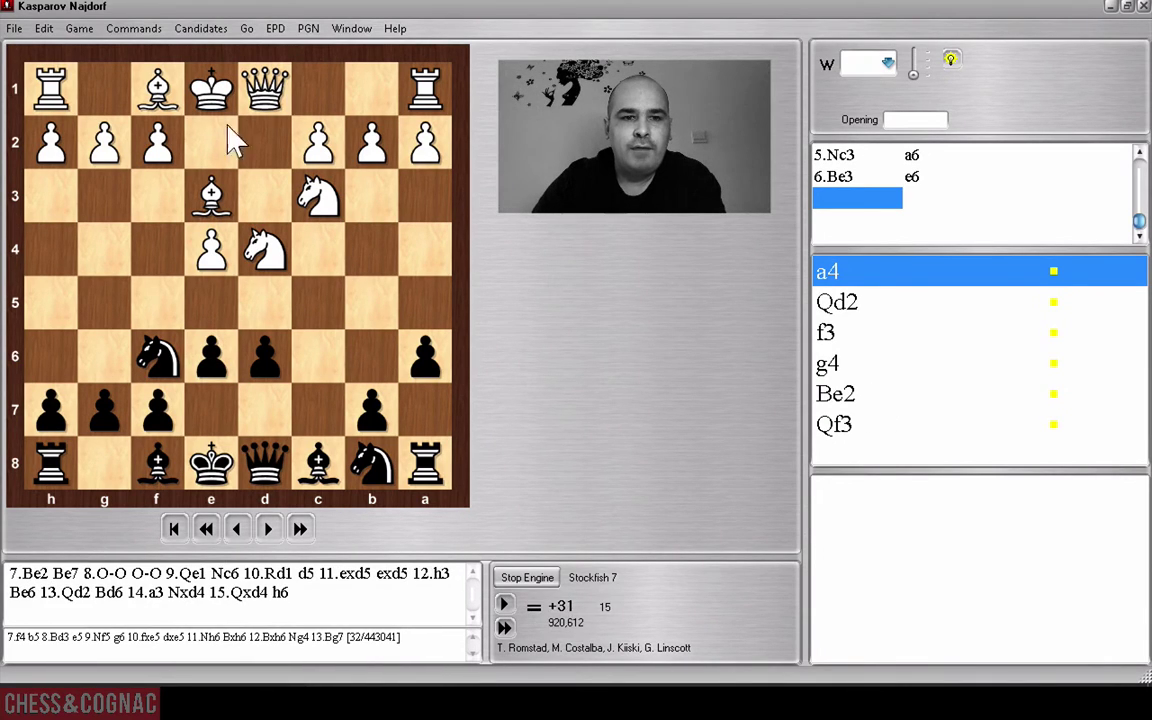
left_click_drag(152, 135, 152, 192)
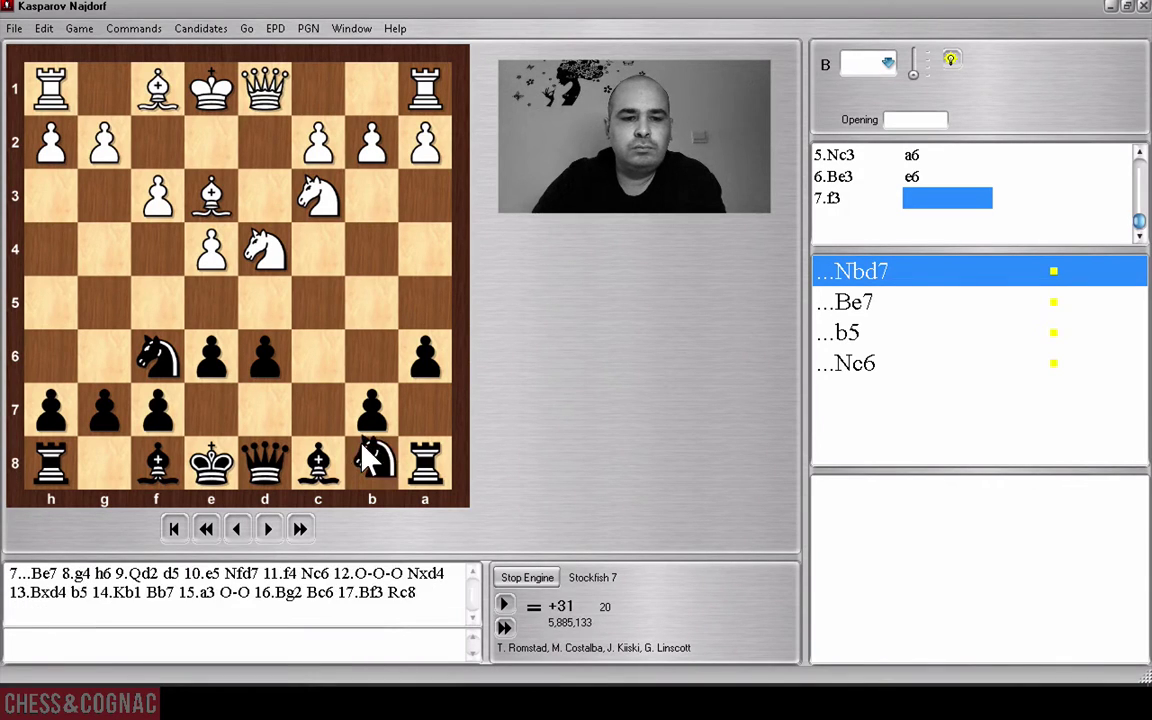
left_click_drag(370, 460, 255, 418)
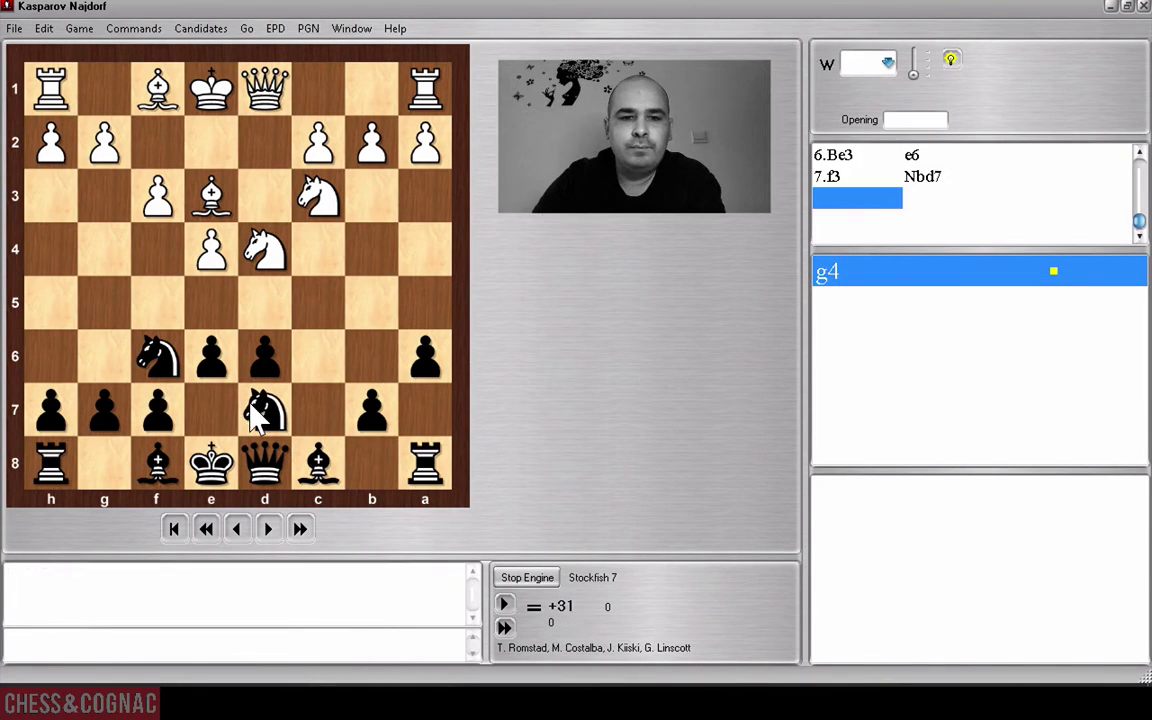
left_click_drag(95, 135, 104, 250)
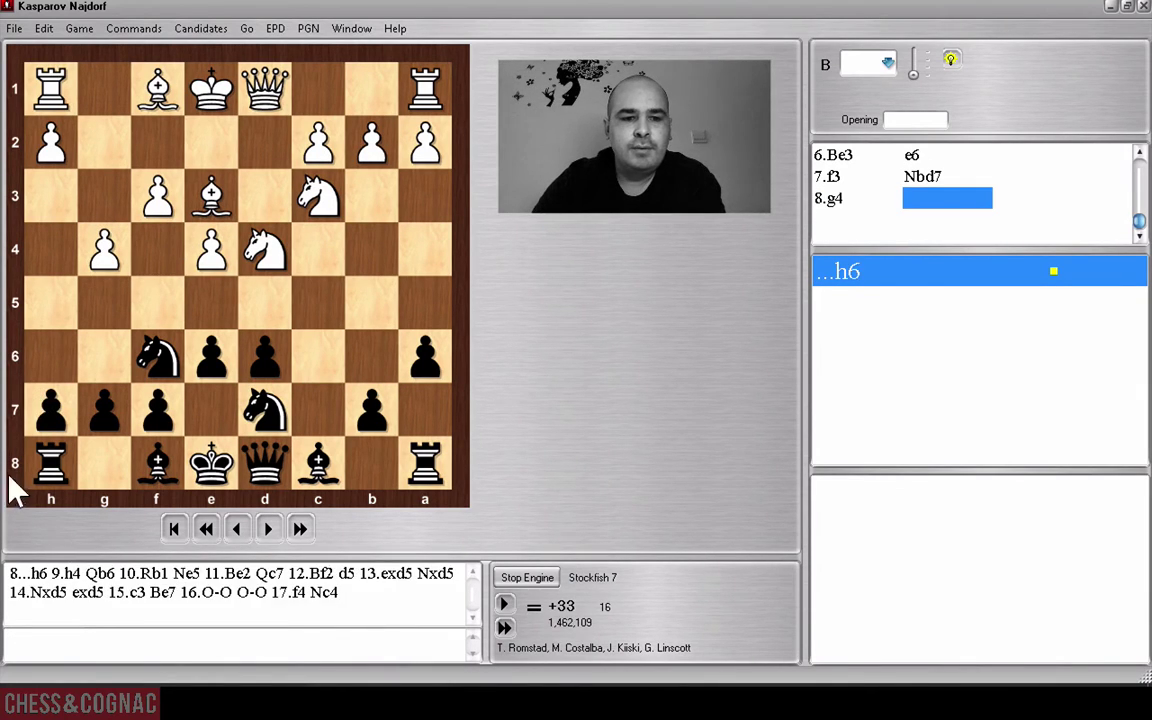
left_click_drag(38, 410, 30, 375)
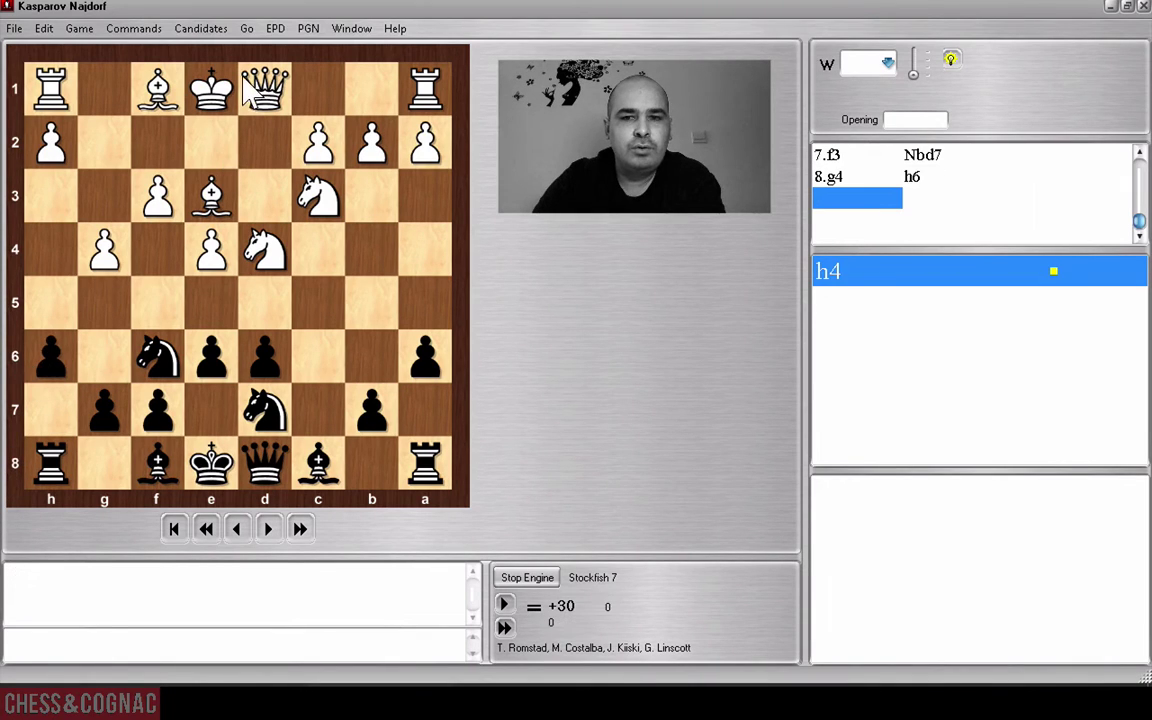
Add 9.h4 b5, try 10.Qd2 Bb7, then take both moves back.
mouse_move(257, 98)
left_mouse_down()
mouse_move(247, 114)
mouse_move(250, 105)
left_mouse_up()
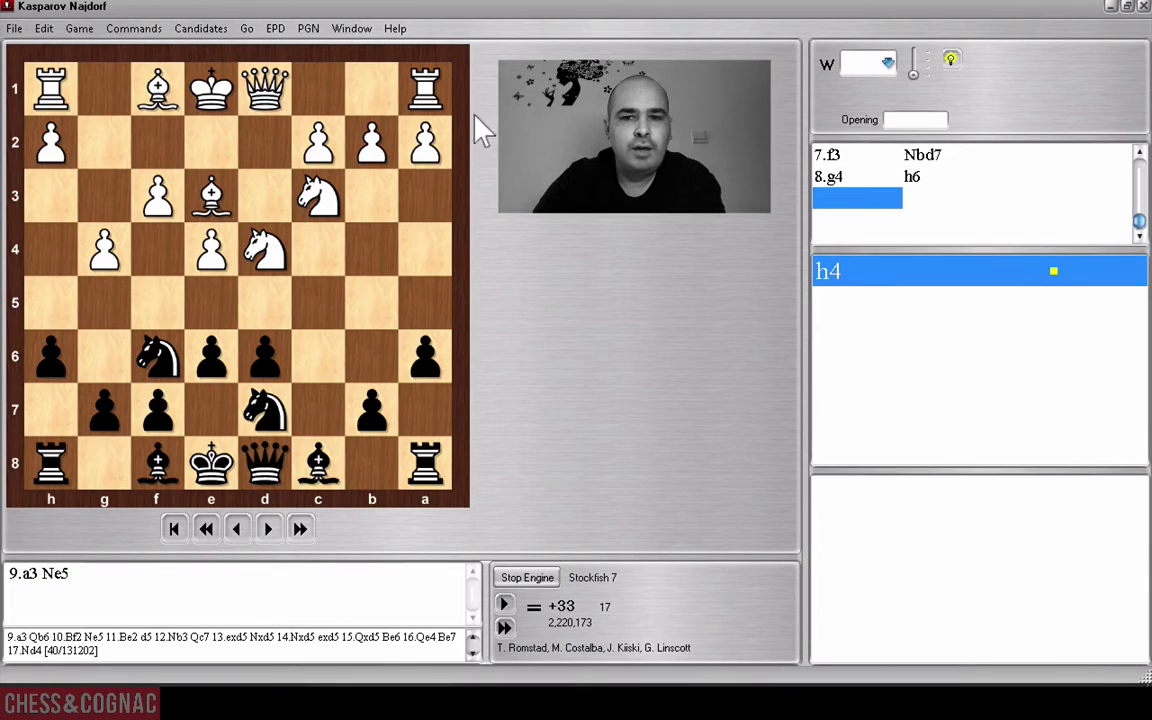
left_click_drag(45, 140, 38, 245)
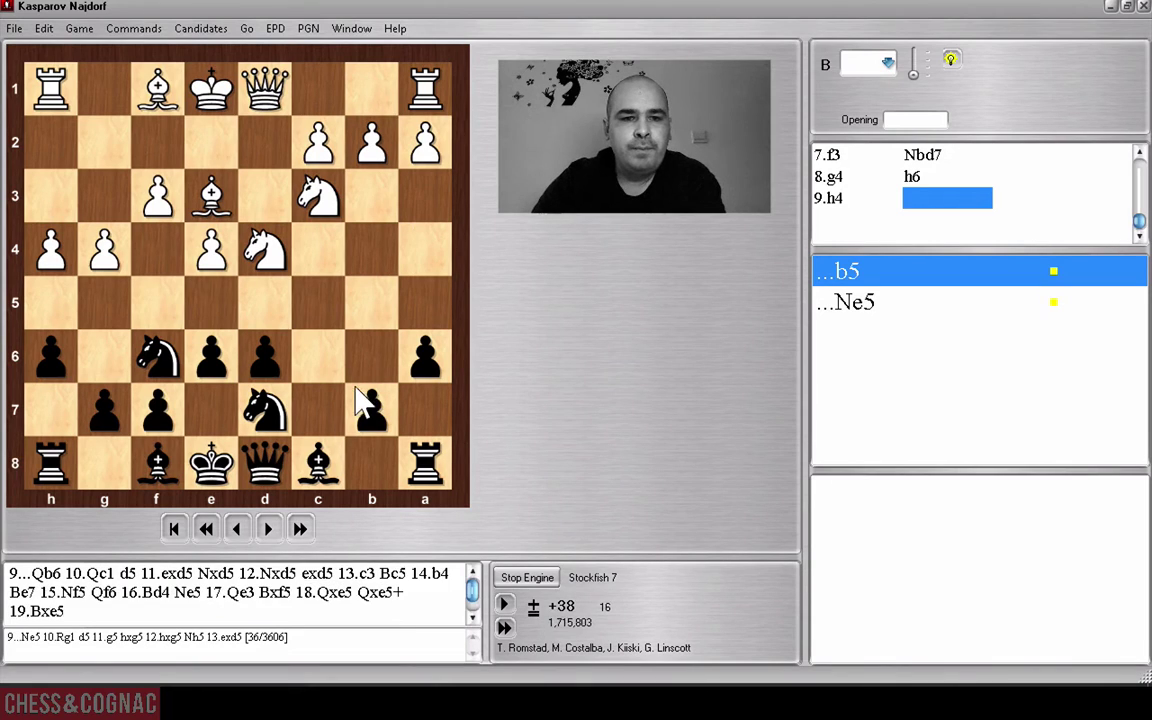
left_click_drag(364, 419, 357, 292)
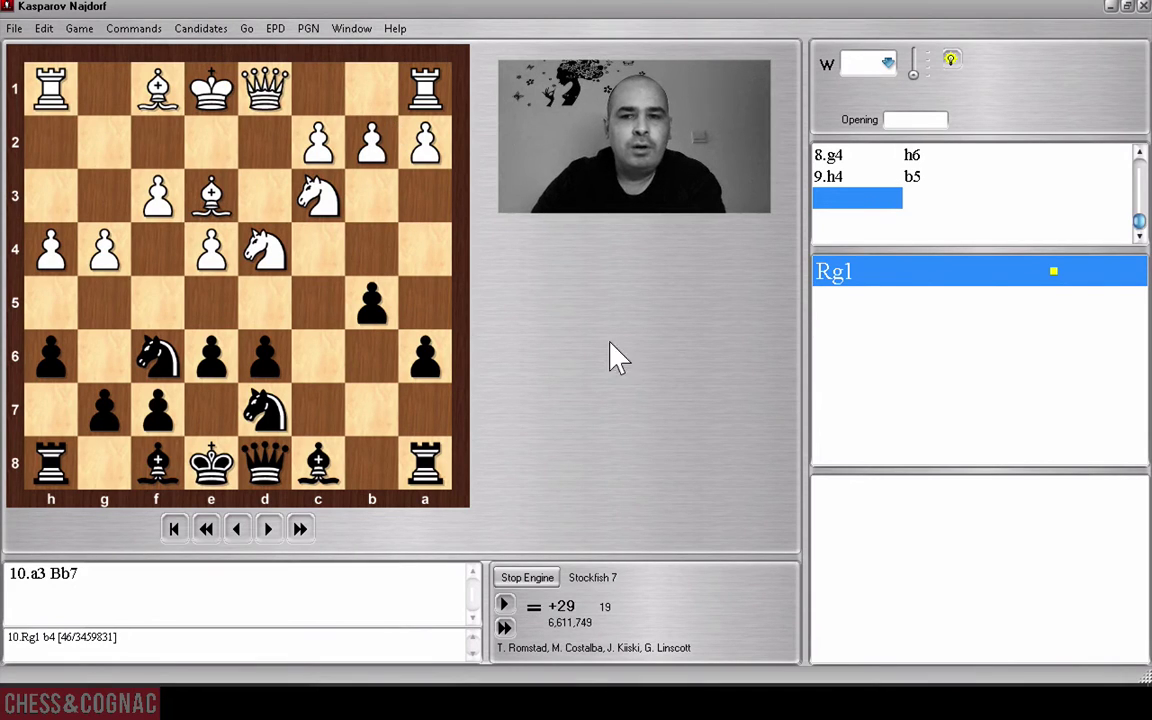
left_click_drag(257, 95, 258, 142)
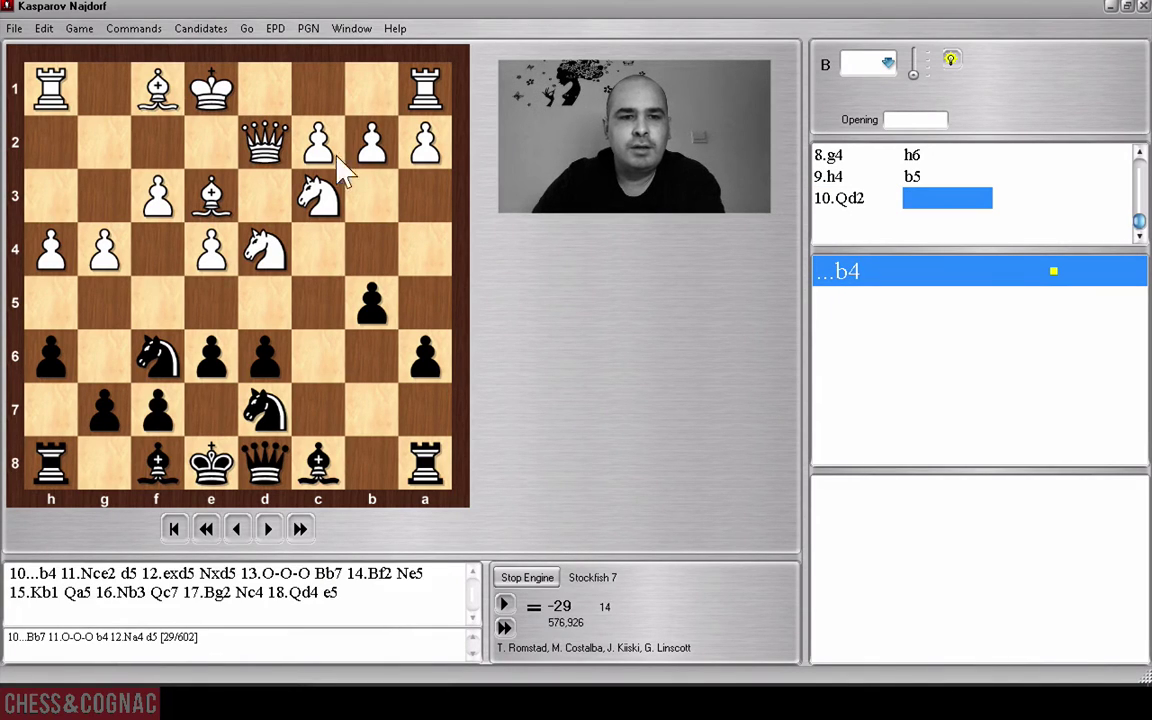
left_click_drag(325, 445, 372, 408)
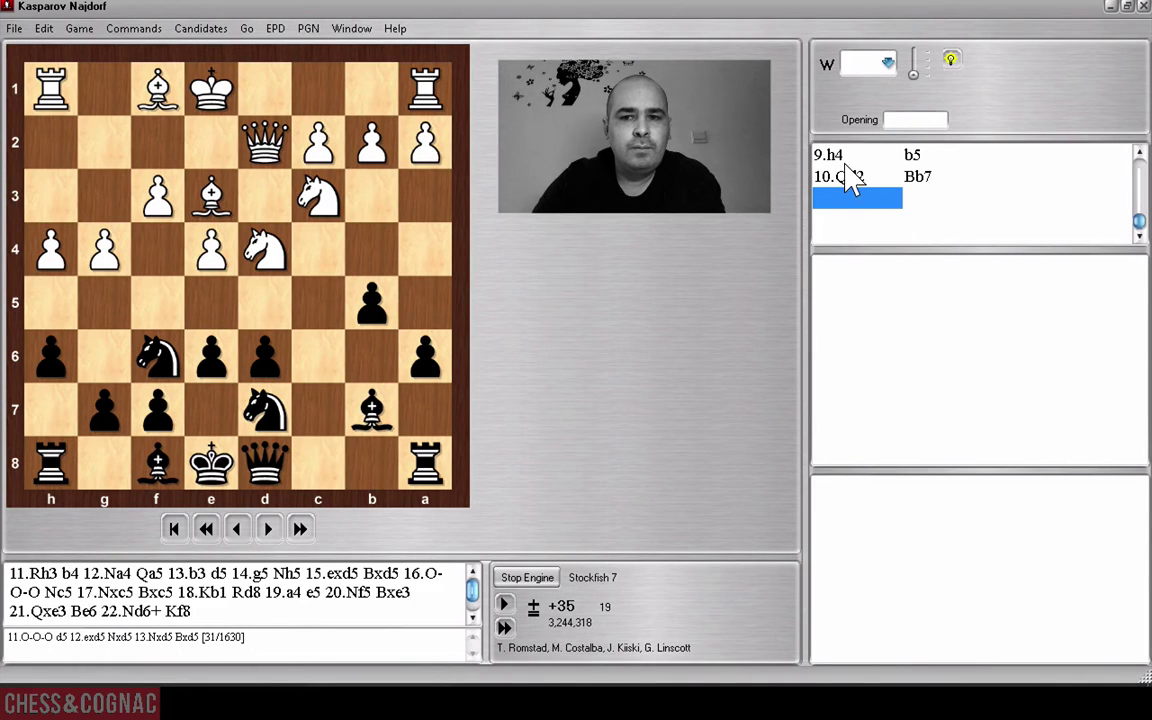
key("Left")
key("Left")
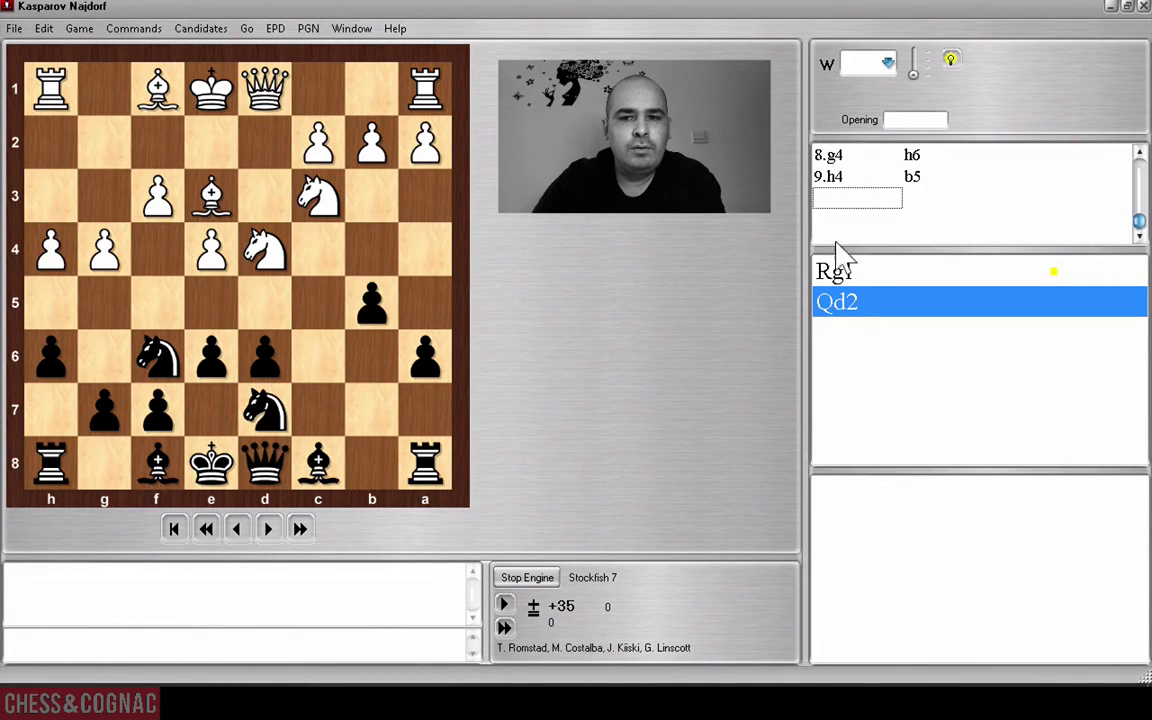
Play 10.Qd2 b4 11.Nce2 d5, taking back a trial ...Bb7 along the way.
left_click(856, 305)
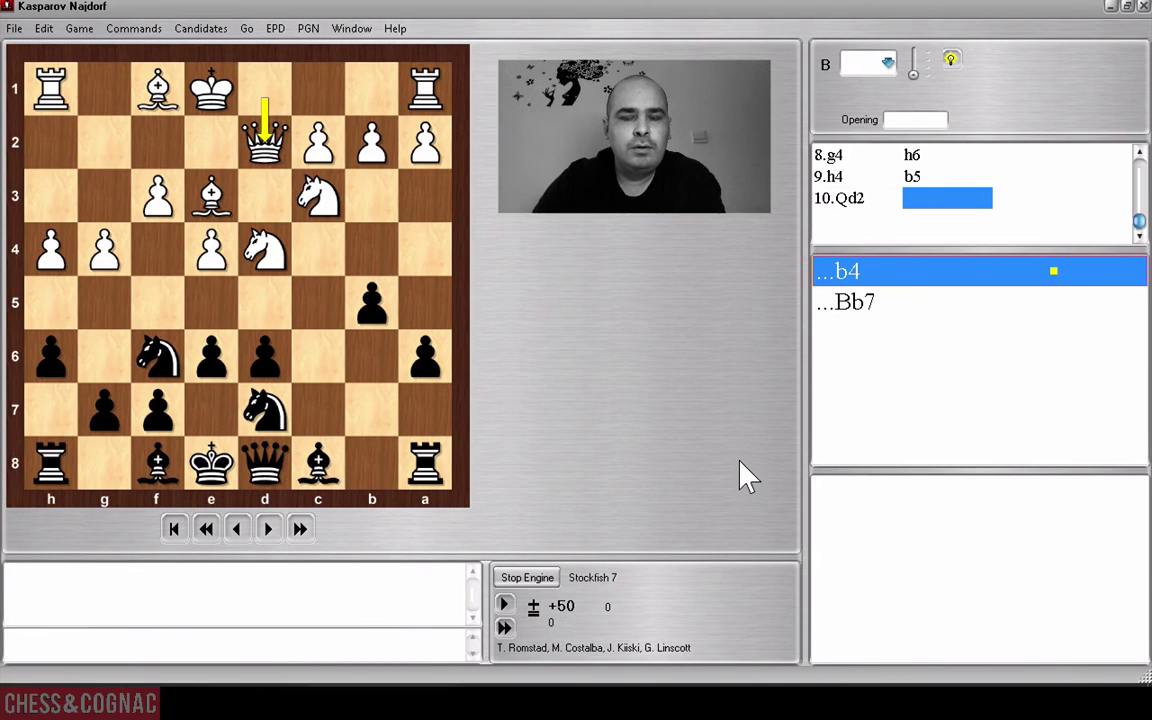
left_click_drag(318, 462, 355, 415)
key("Left")
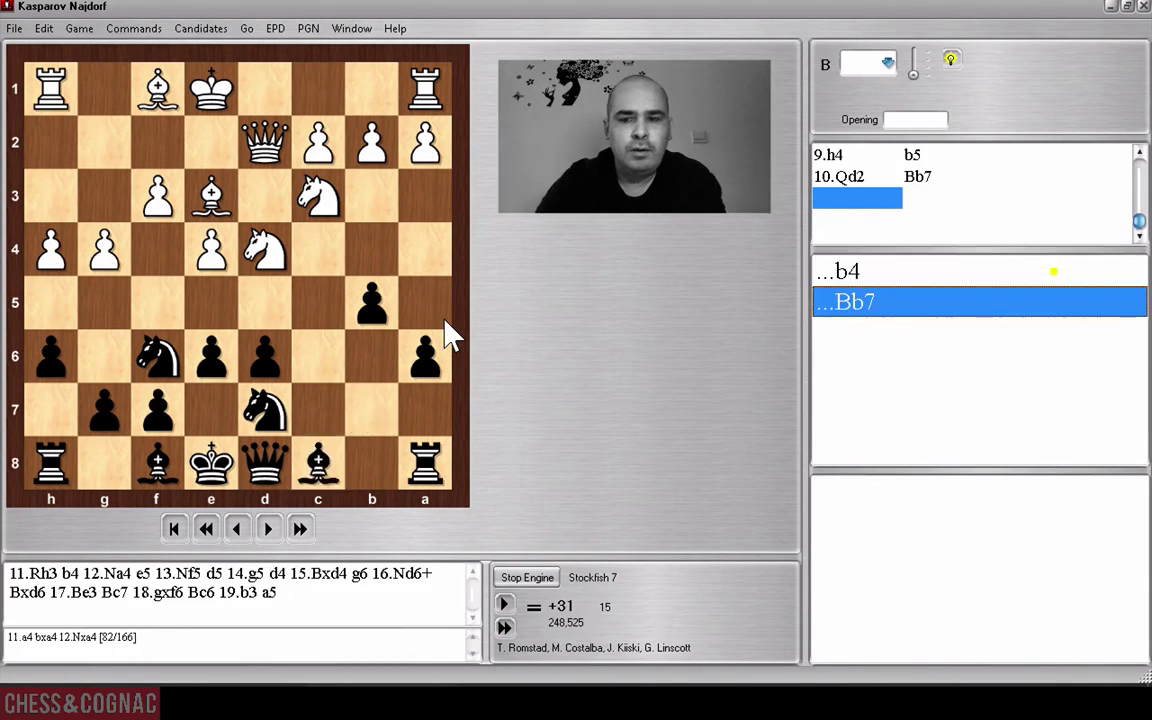
left_click(846, 269)
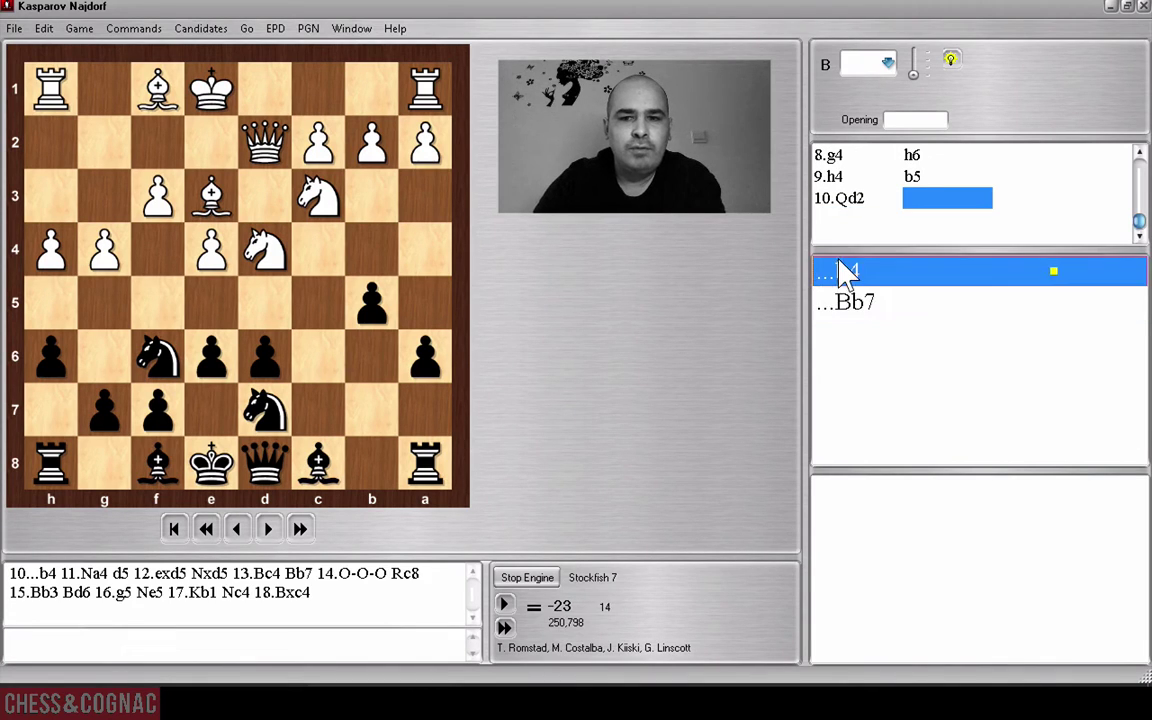
left_click_drag(297, 195, 190, 127)
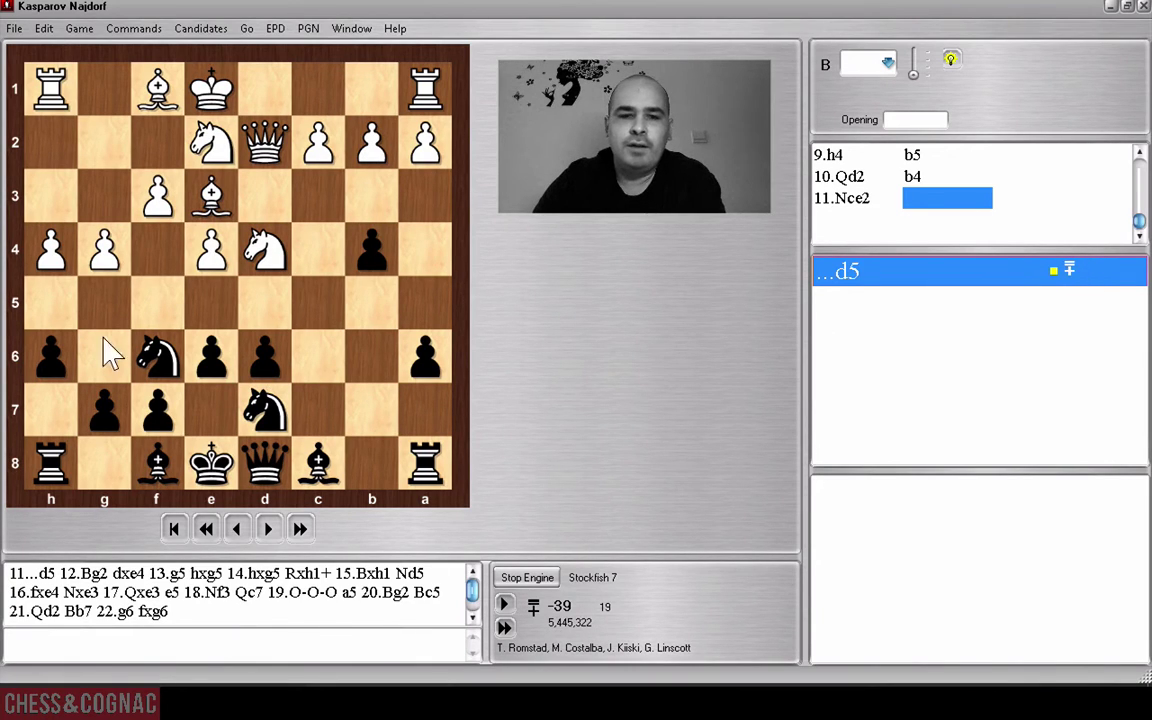
left_click(260, 305)
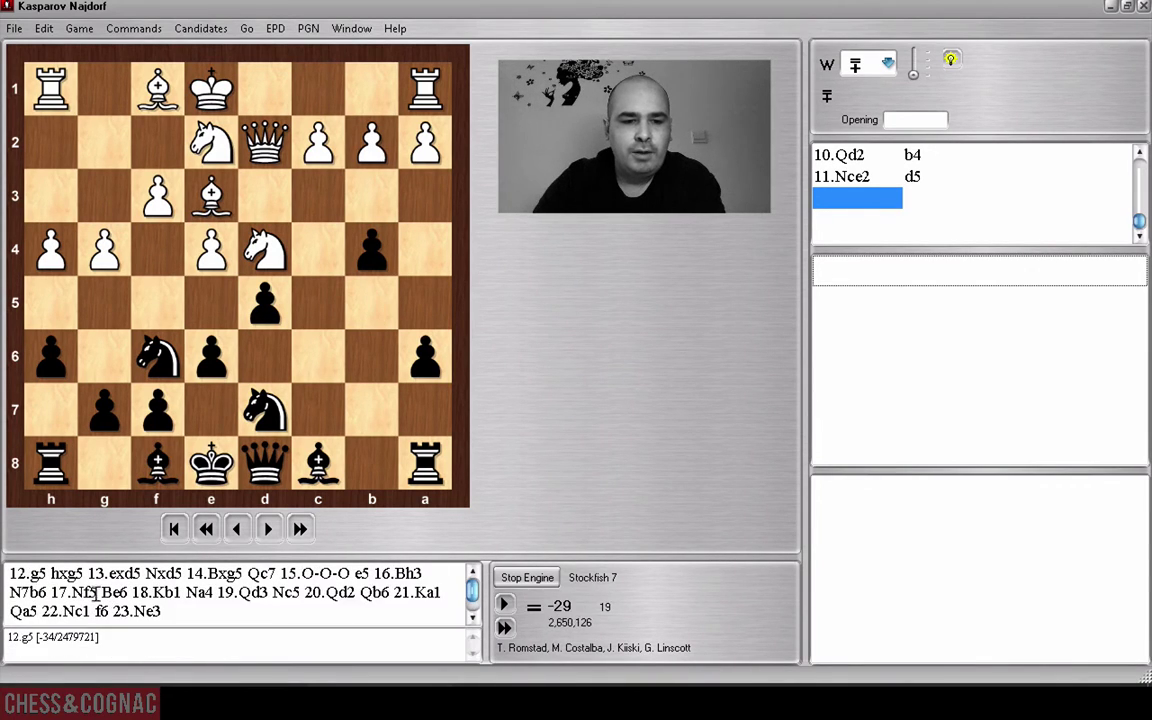
Open and dismiss the edit options on the engine line text twice.
right_click(88, 580)
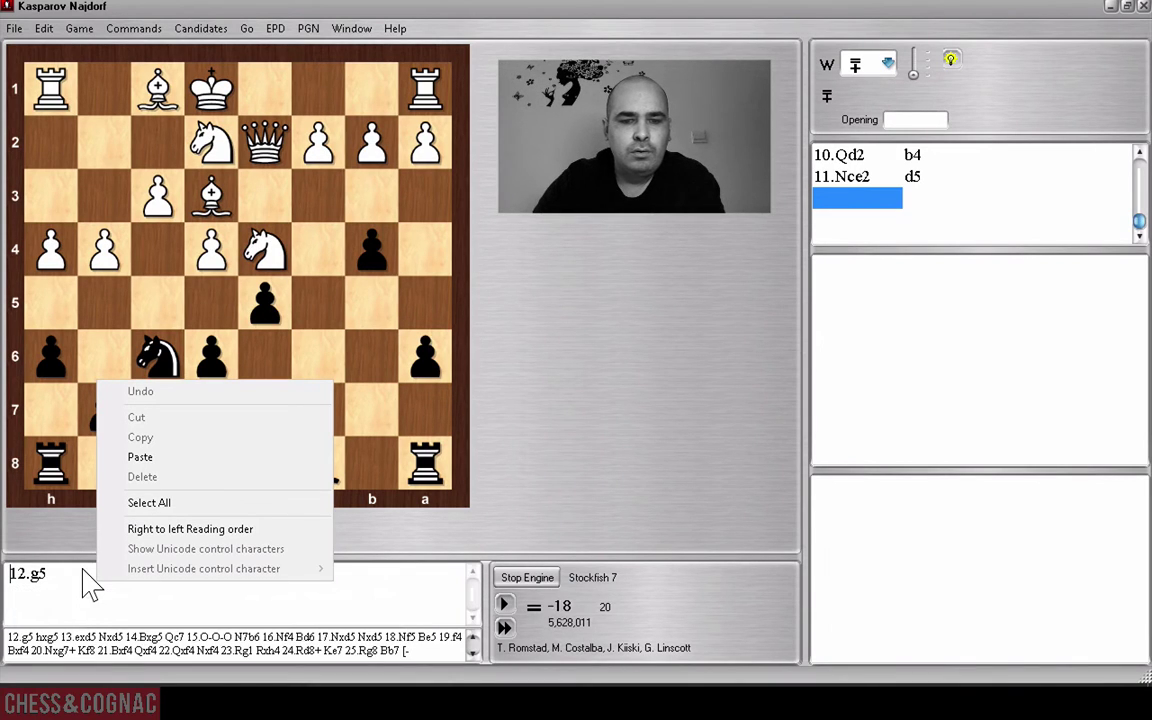
left_click(702, 375)
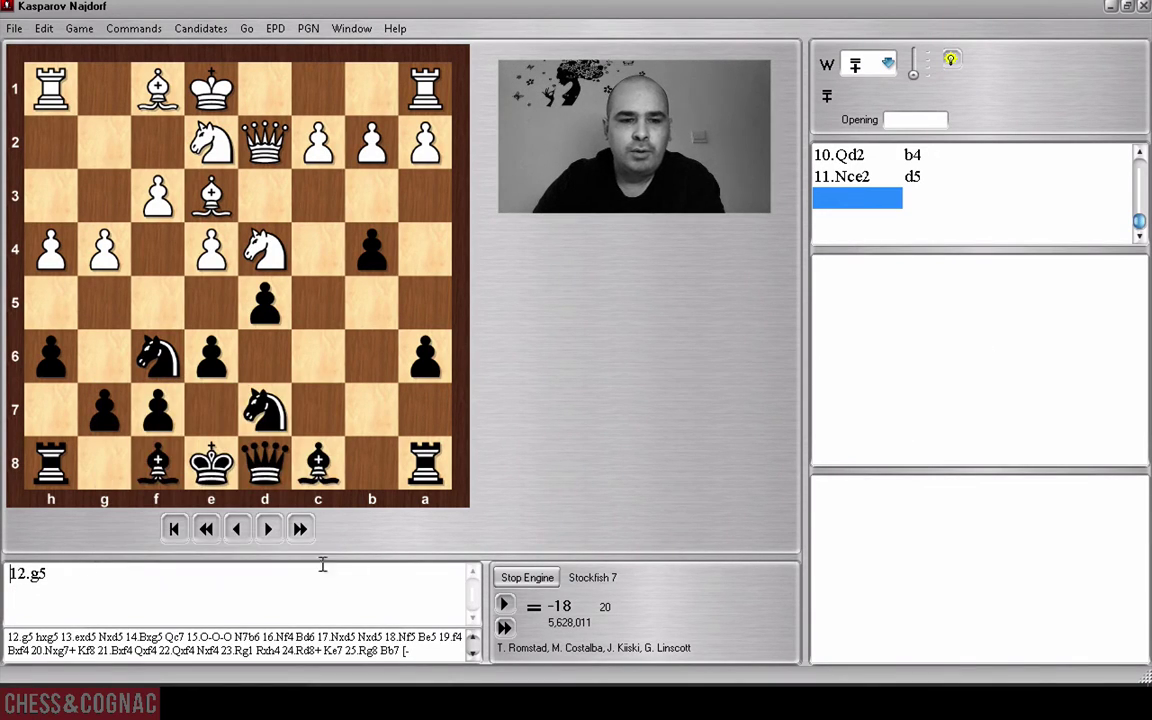
right_click(145, 650)
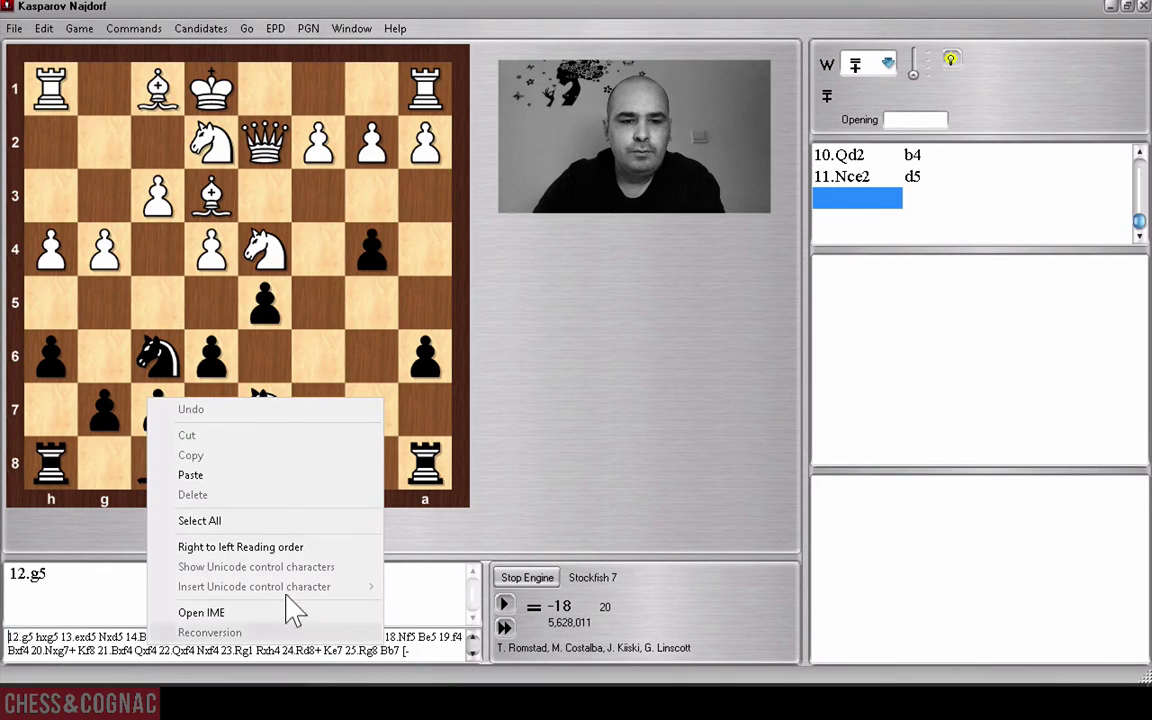
left_click(702, 366)
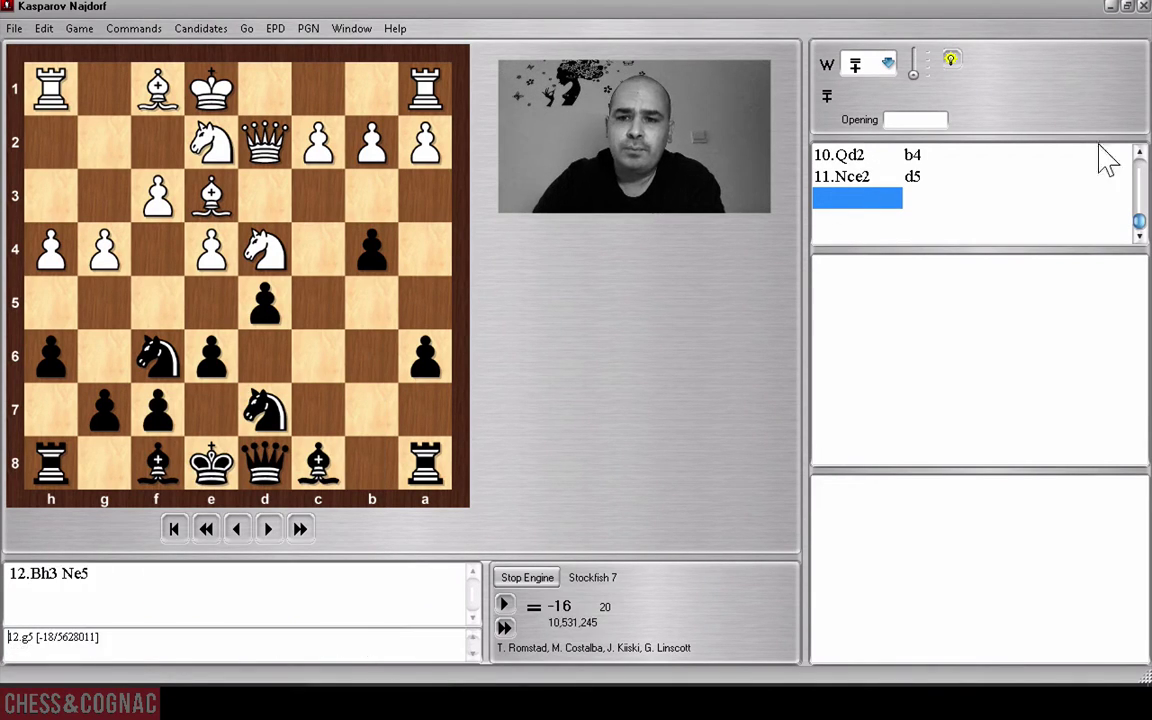
Branch from 5.Nc3 with 5...a6 6.Bc4 e6 7.Bb3 Nbd7 8.O-O Nc5, then step back before move 8.
scroll(1122, 203, "up", 1)
scroll(1130, 167, "up", 2)
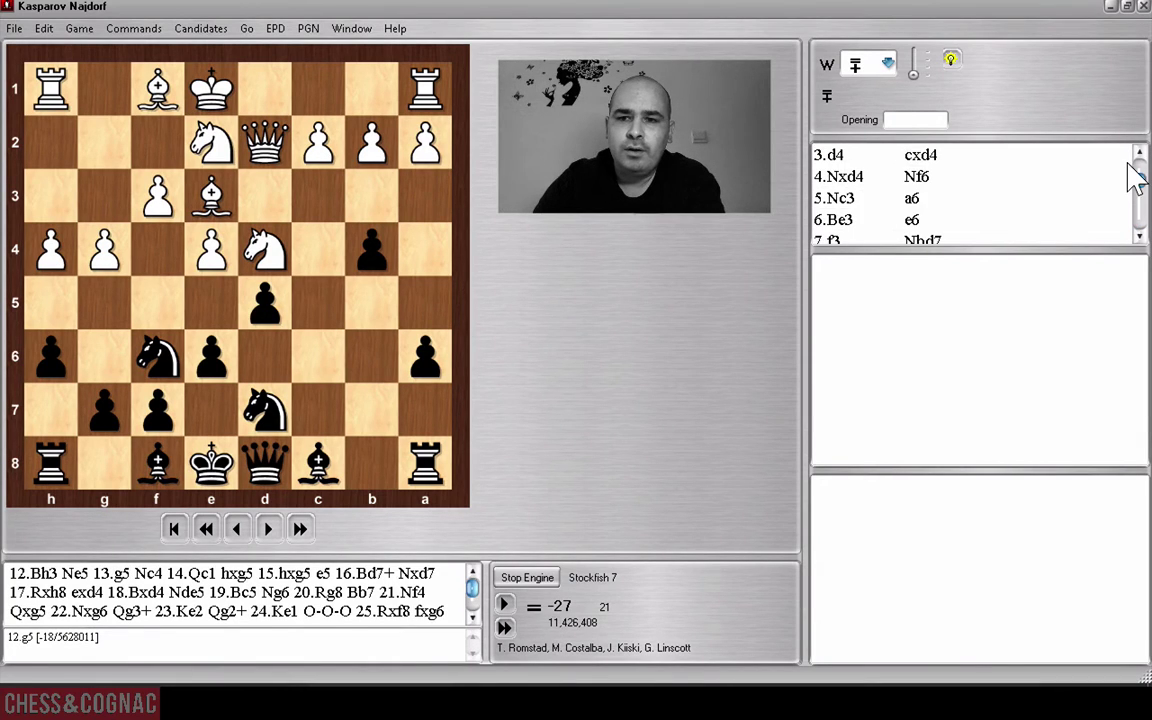
left_click(906, 198)
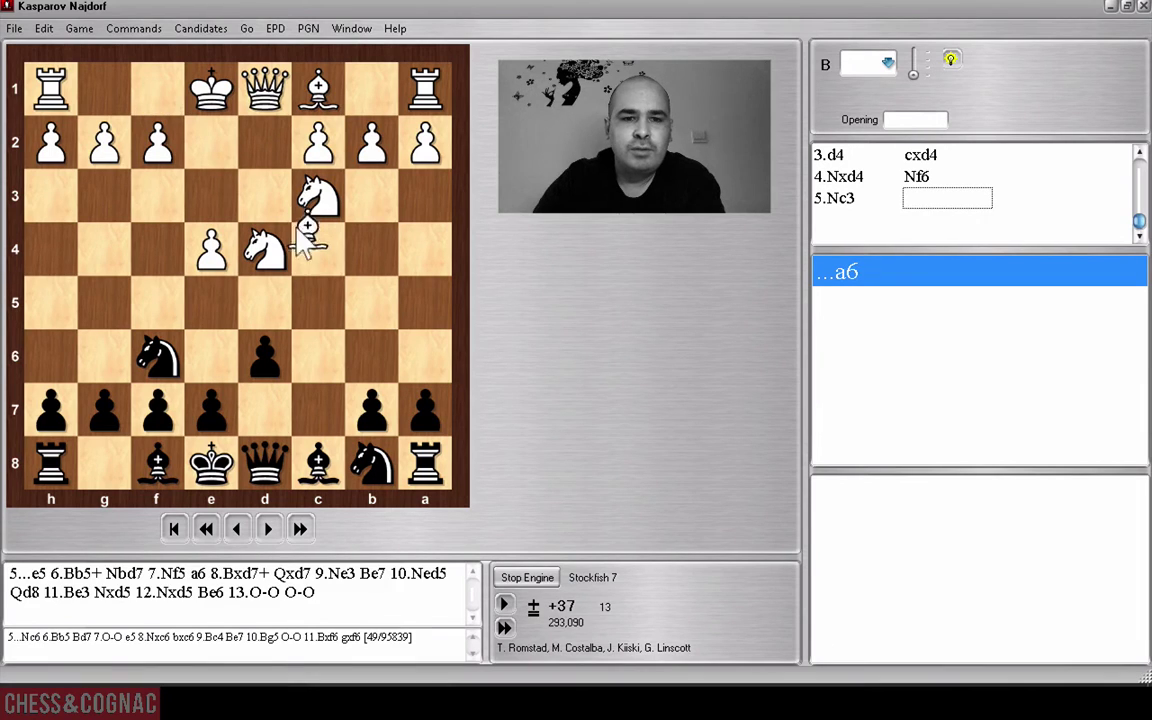
left_click_drag(425, 410, 425, 355)
left_click_drag(183, 75, 342, 236)
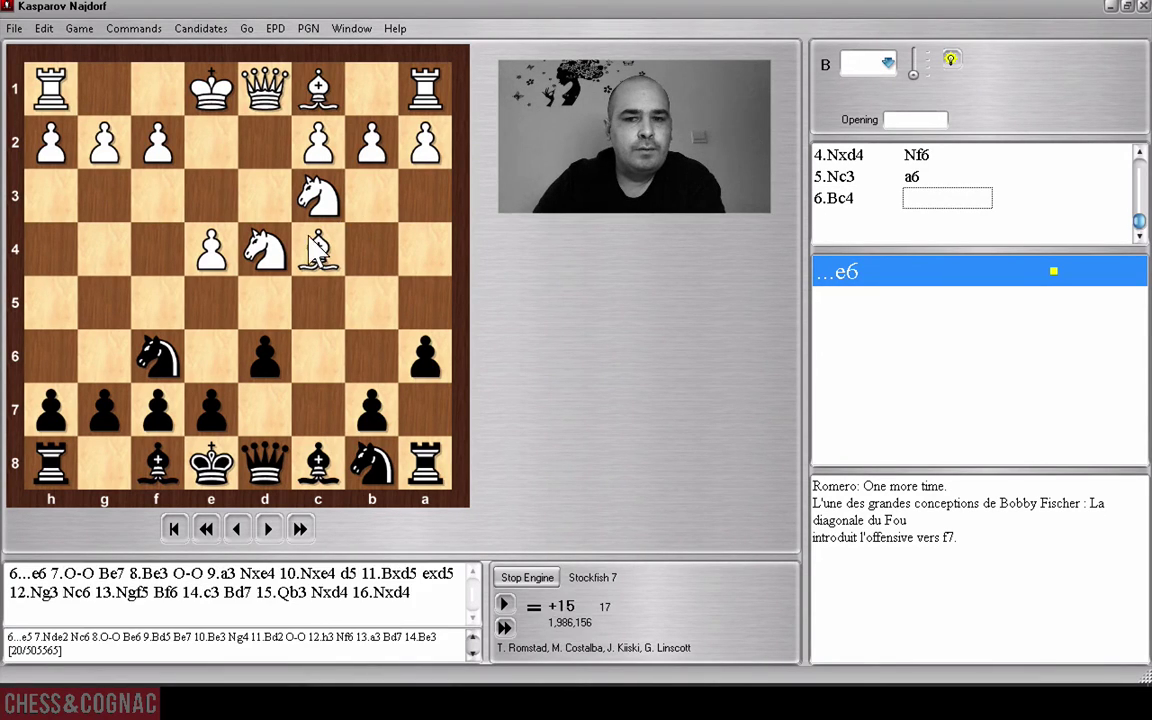
left_click_drag(208, 405, 207, 357)
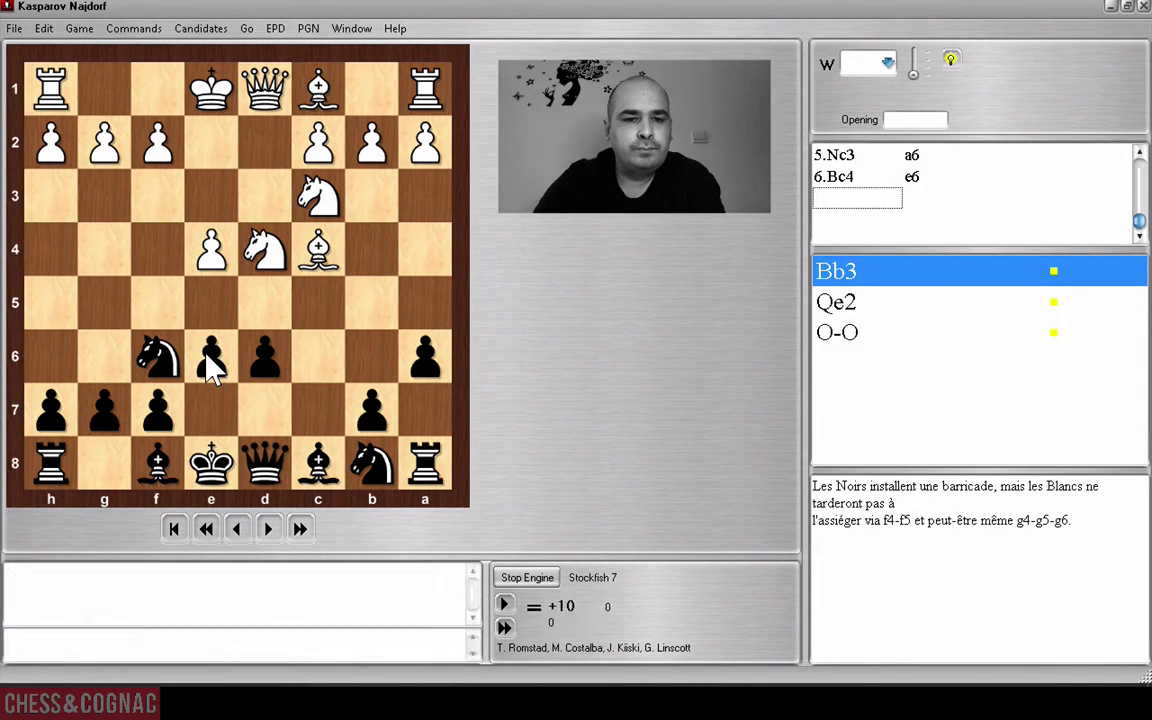
left_click_drag(318, 248, 375, 192)
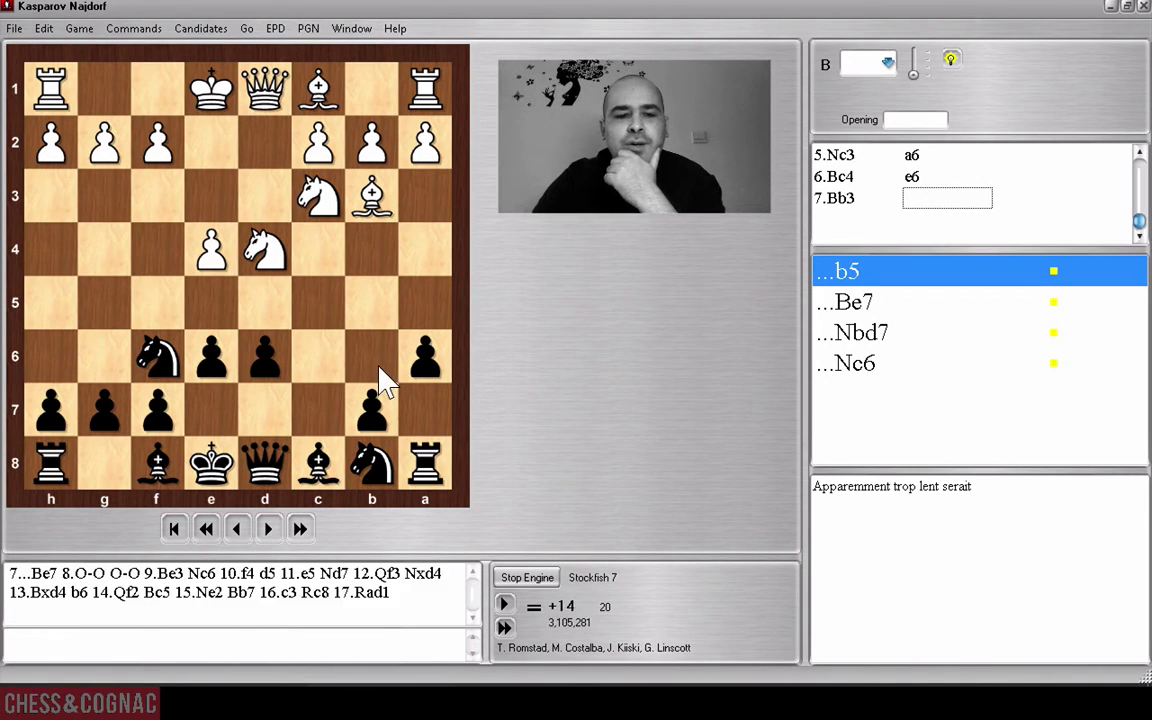
left_click_drag(372, 448, 265, 408)
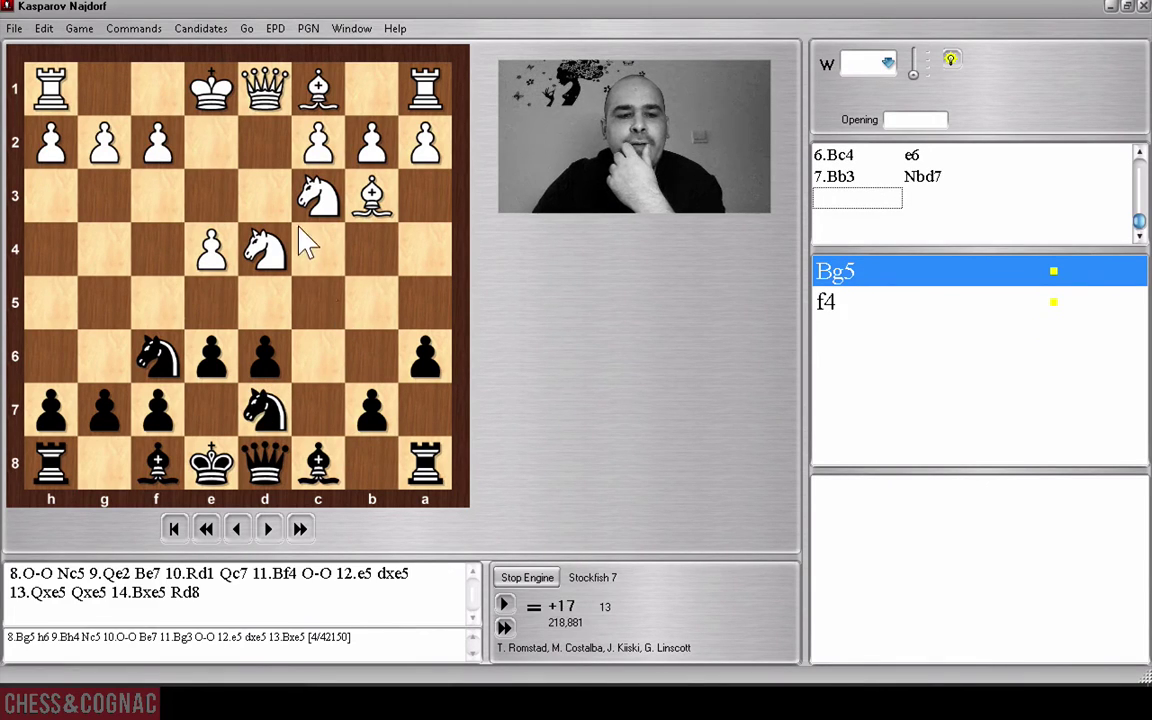
left_click_drag(211, 88, 104, 90)
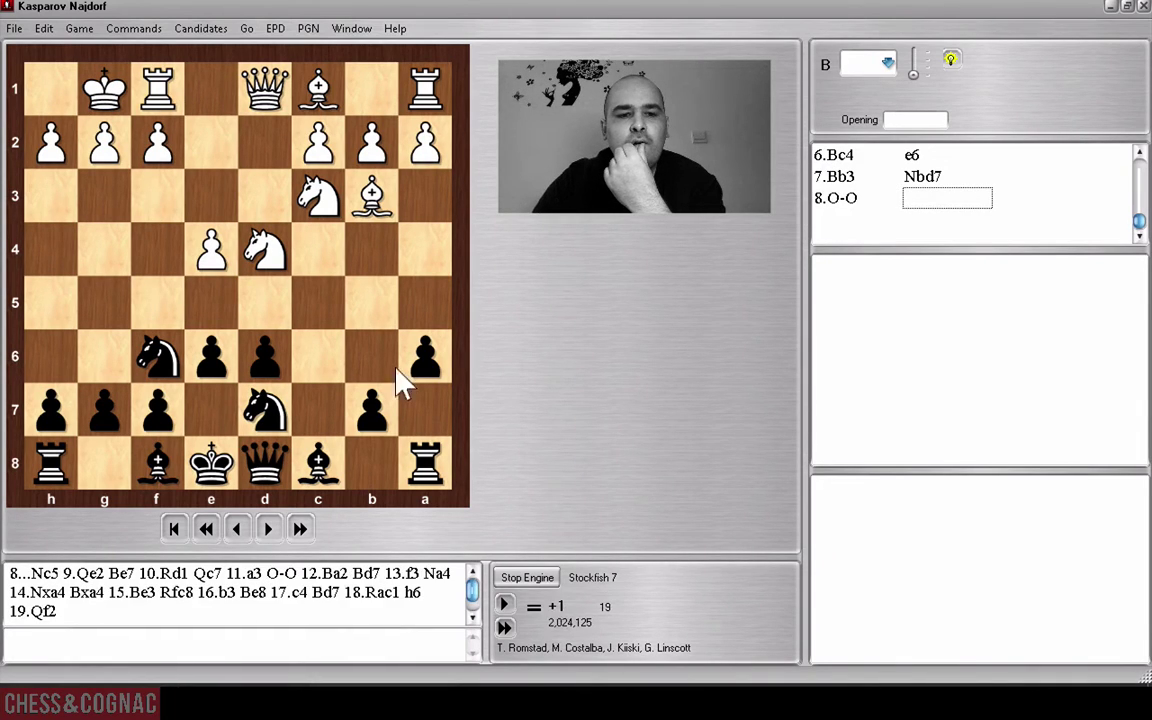
left_click_drag(264, 410, 312, 290)
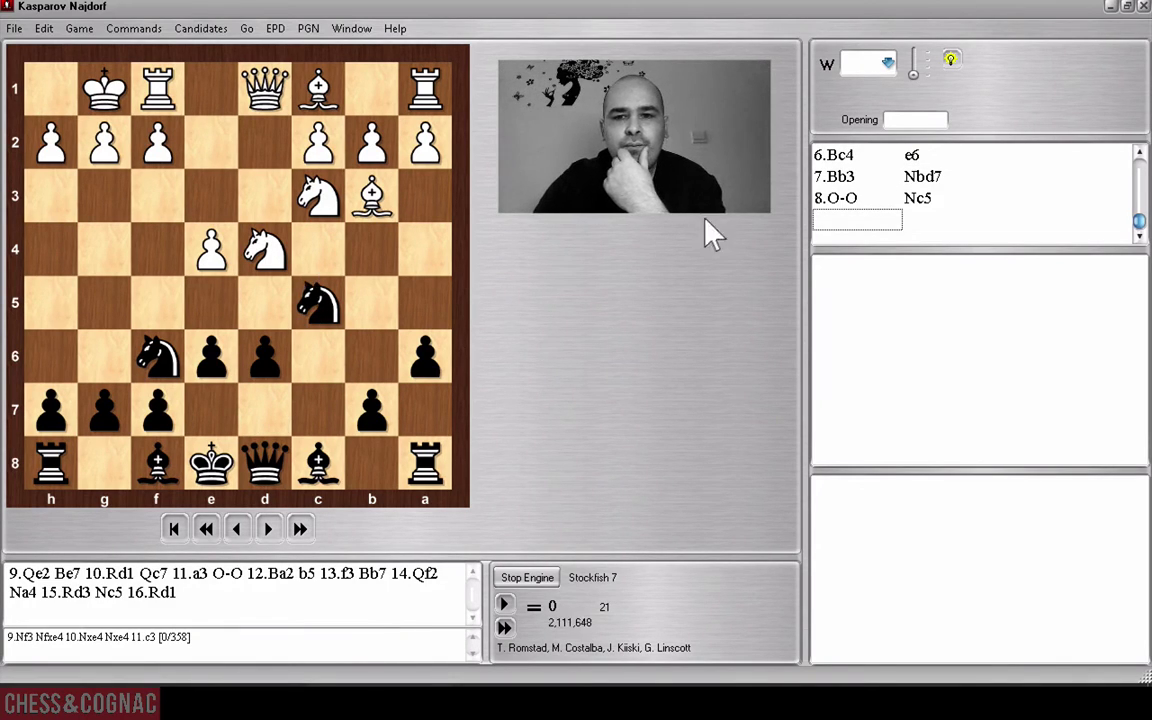
left_click(828, 199)
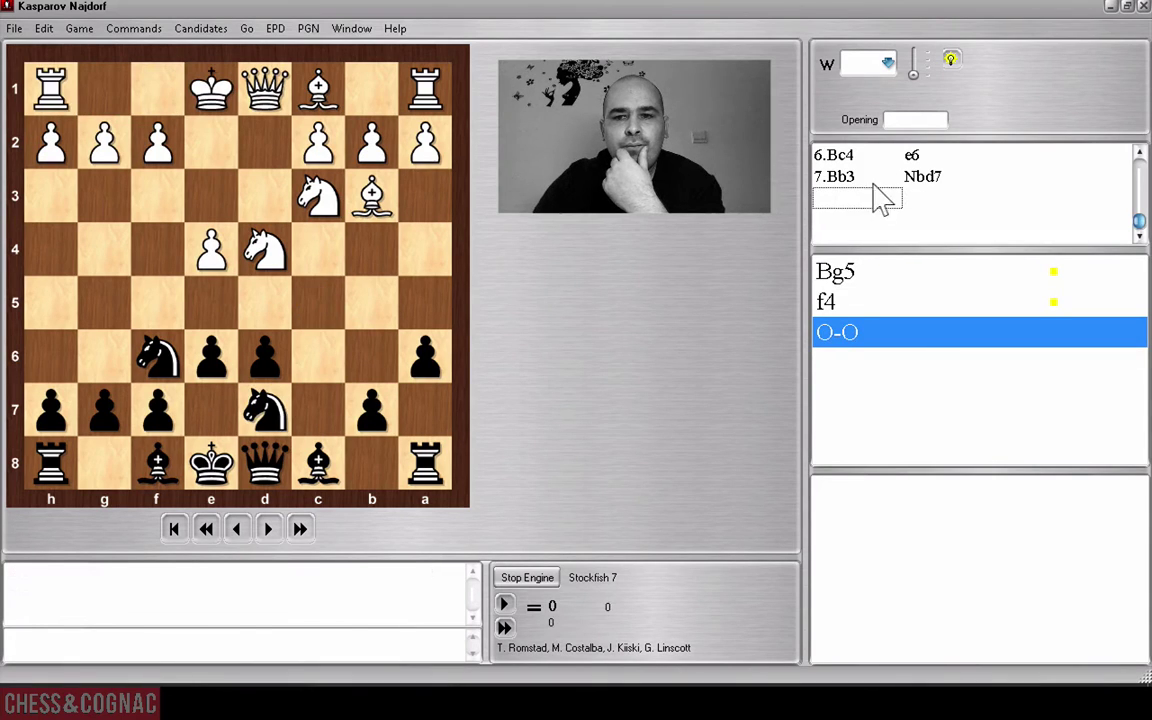
Replay 8.O-O and 8...Nc5 from the candidate moves list.
left_click(837, 334)
double_click(837, 334)
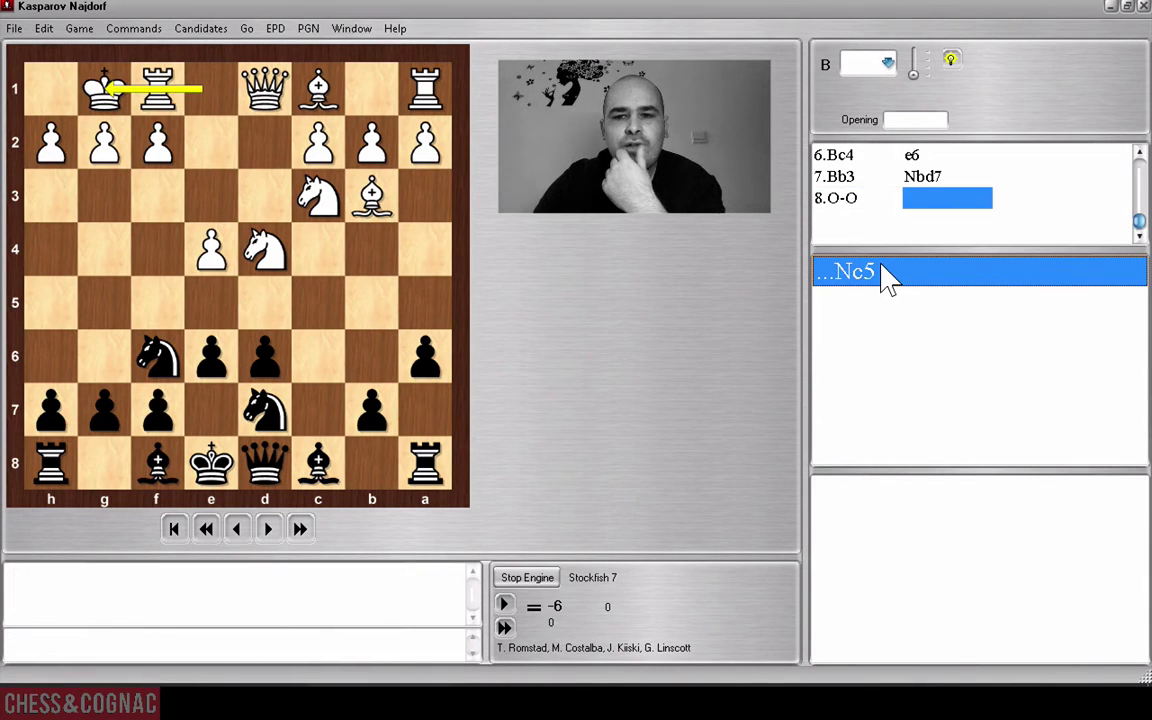
right_click(885, 275)
key("Escape")
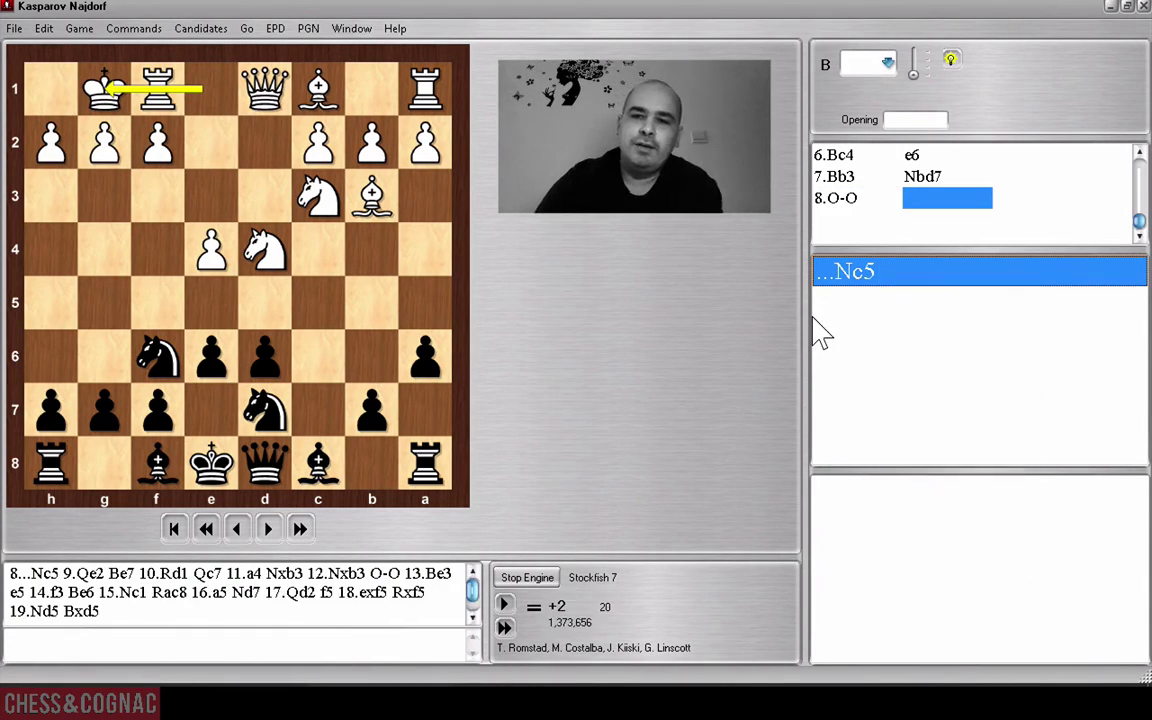
double_click(850, 272)
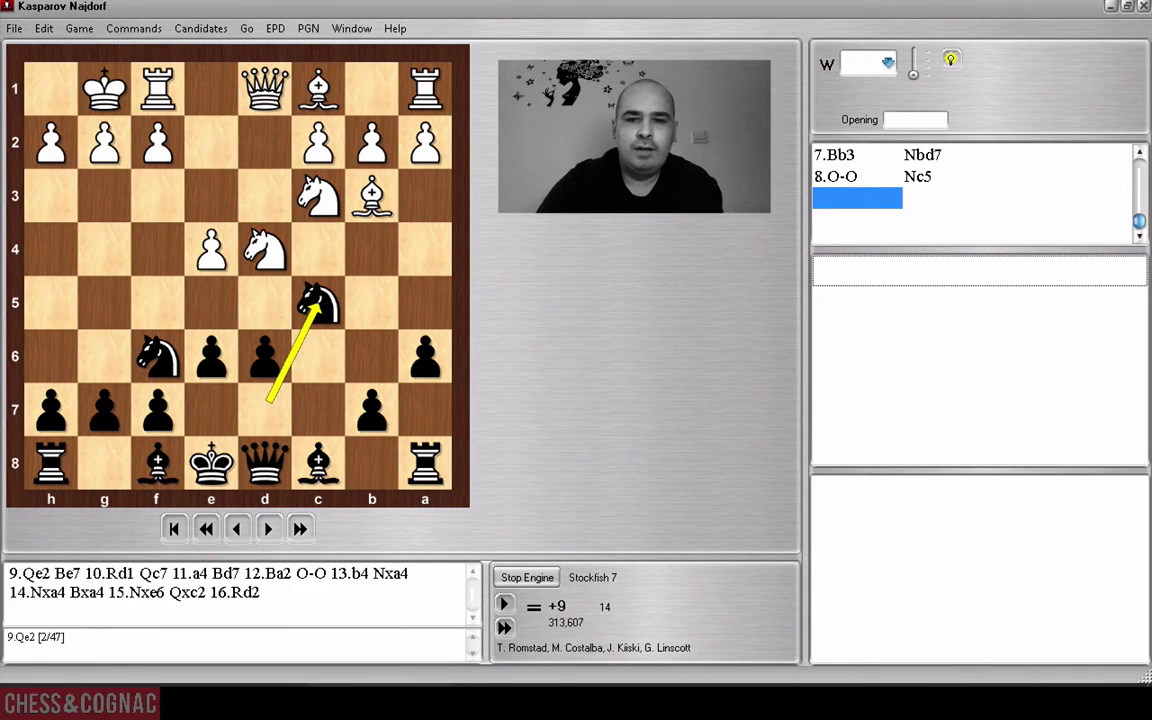
key("ctrl+z")
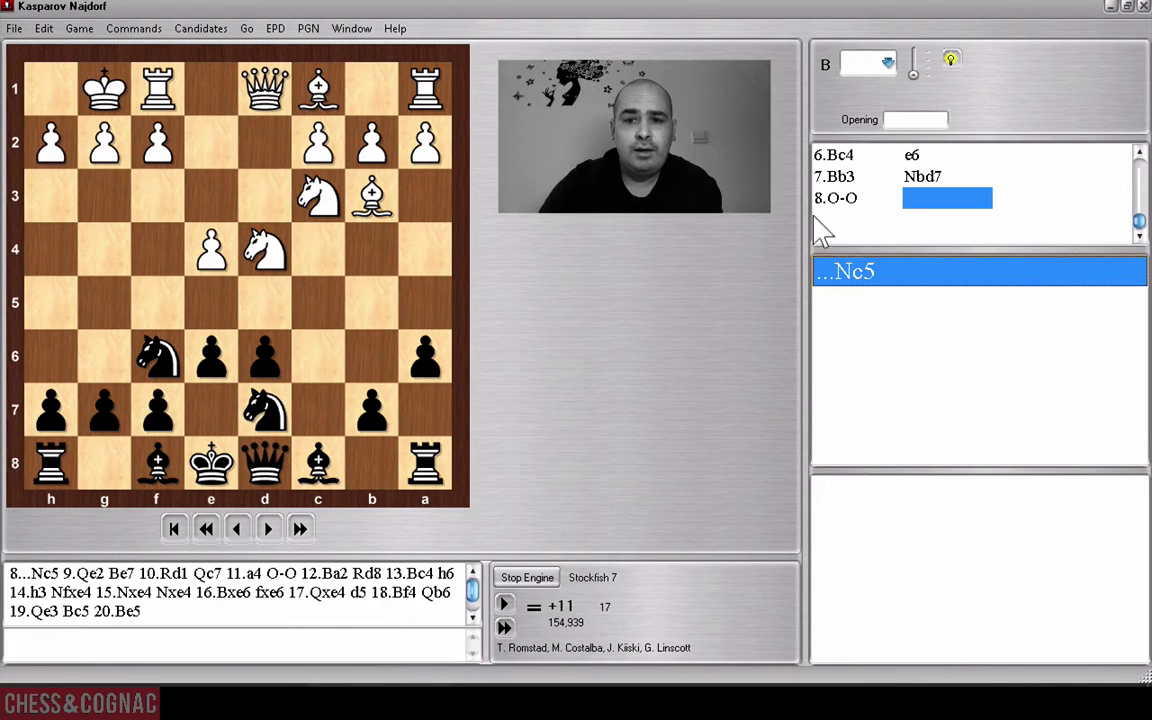
double_click(850, 272)
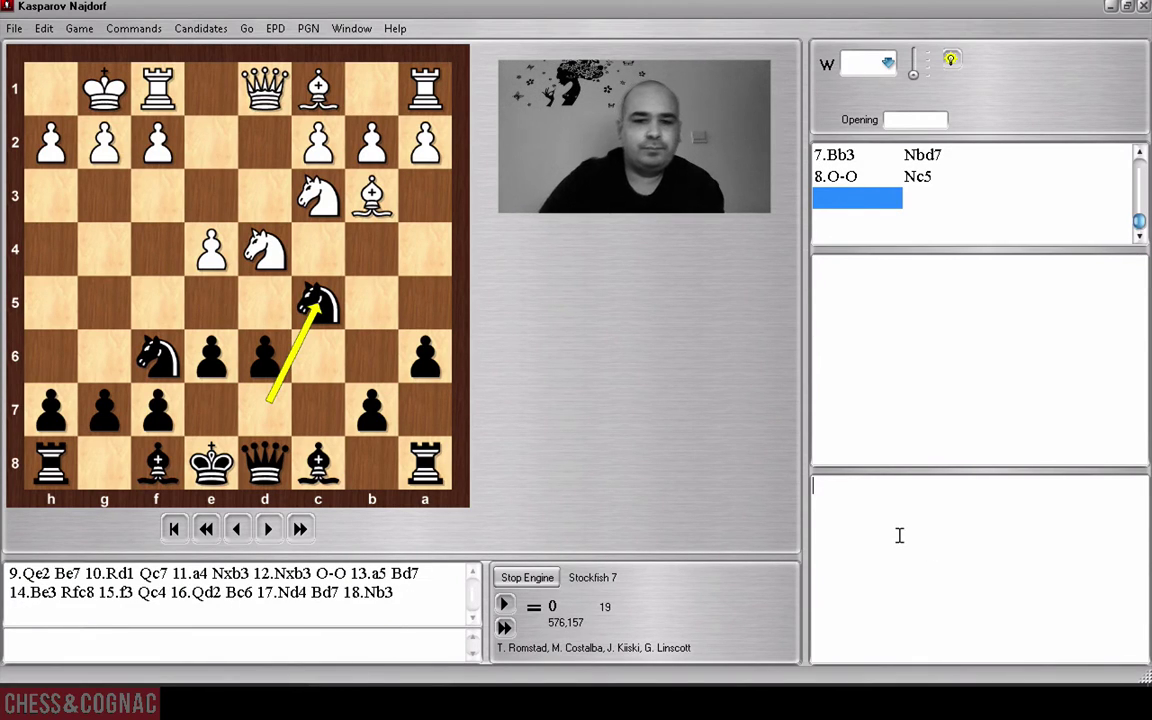
Comment that Black is completely fine, with White continuing f4 and e5 or f5.
left_click(899, 536)
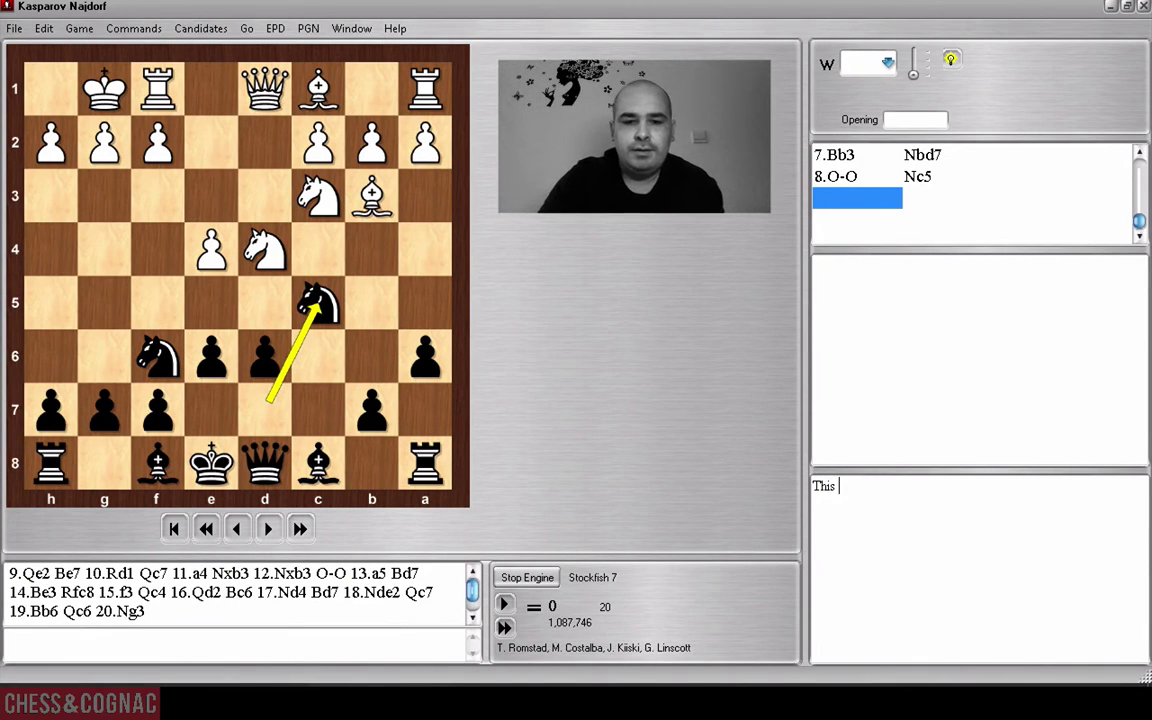
type("Af")
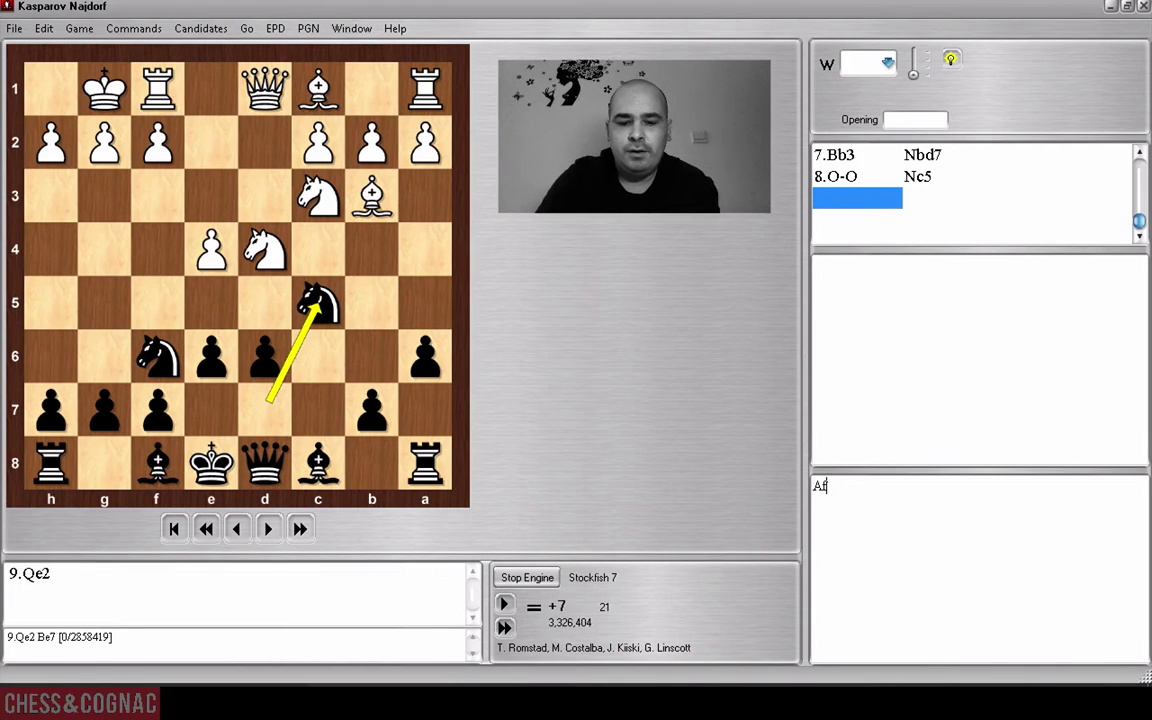
key("BackSpace")
key("BackSpace")
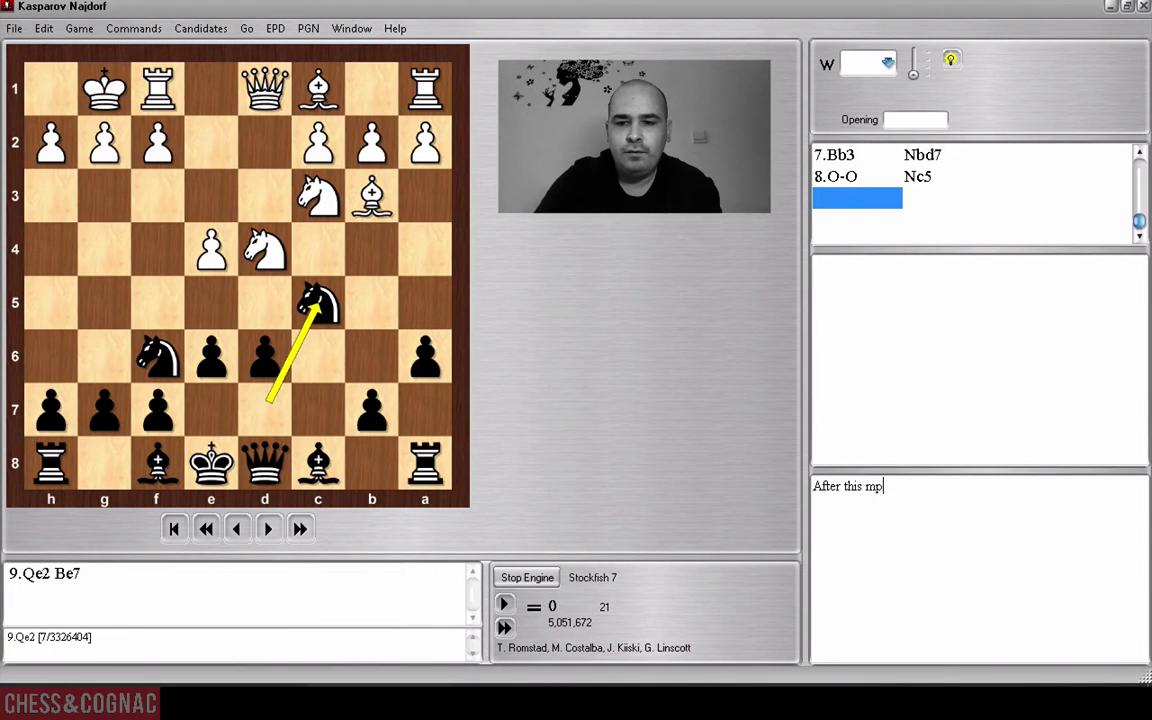
key("BackSpace")
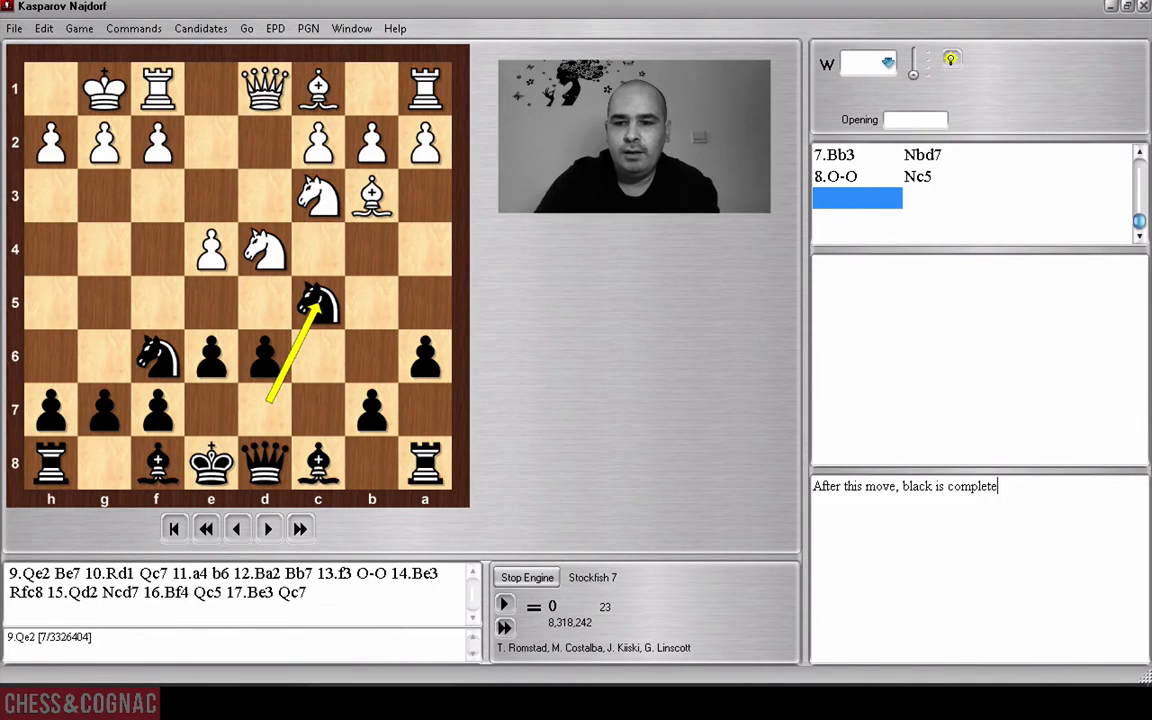
type("fine. Whire will continue")
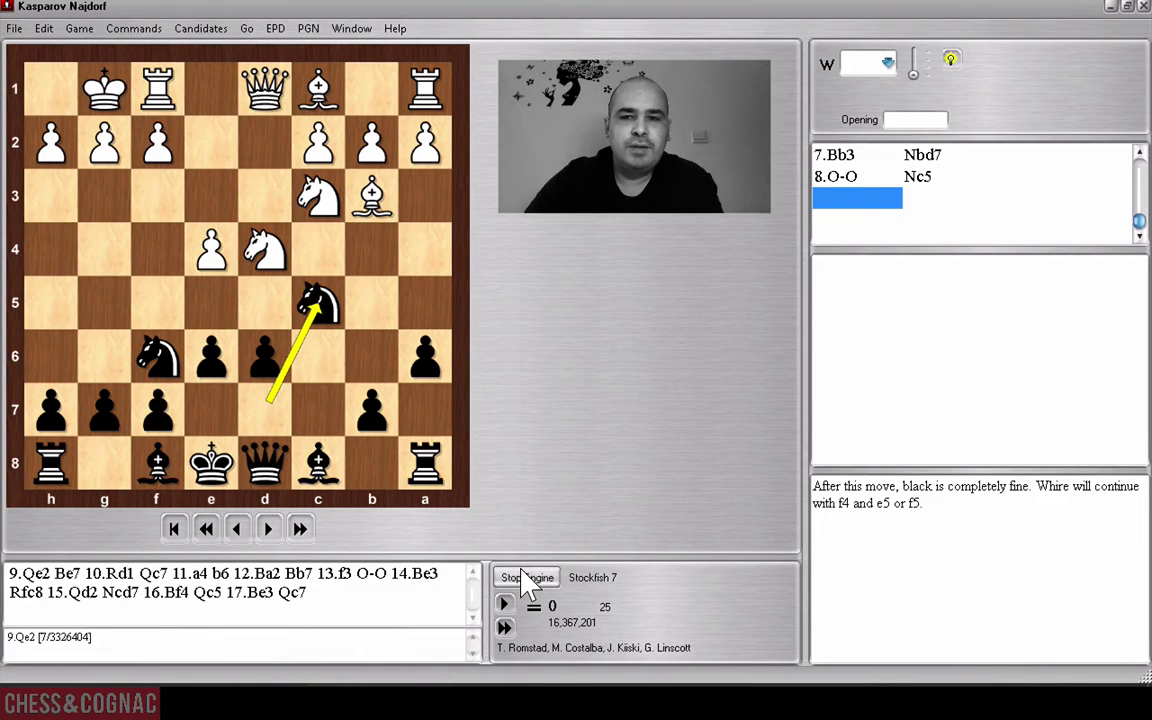
Stop the engine, return to the game start and put White at the bottom of the board.
left_click(523, 576)
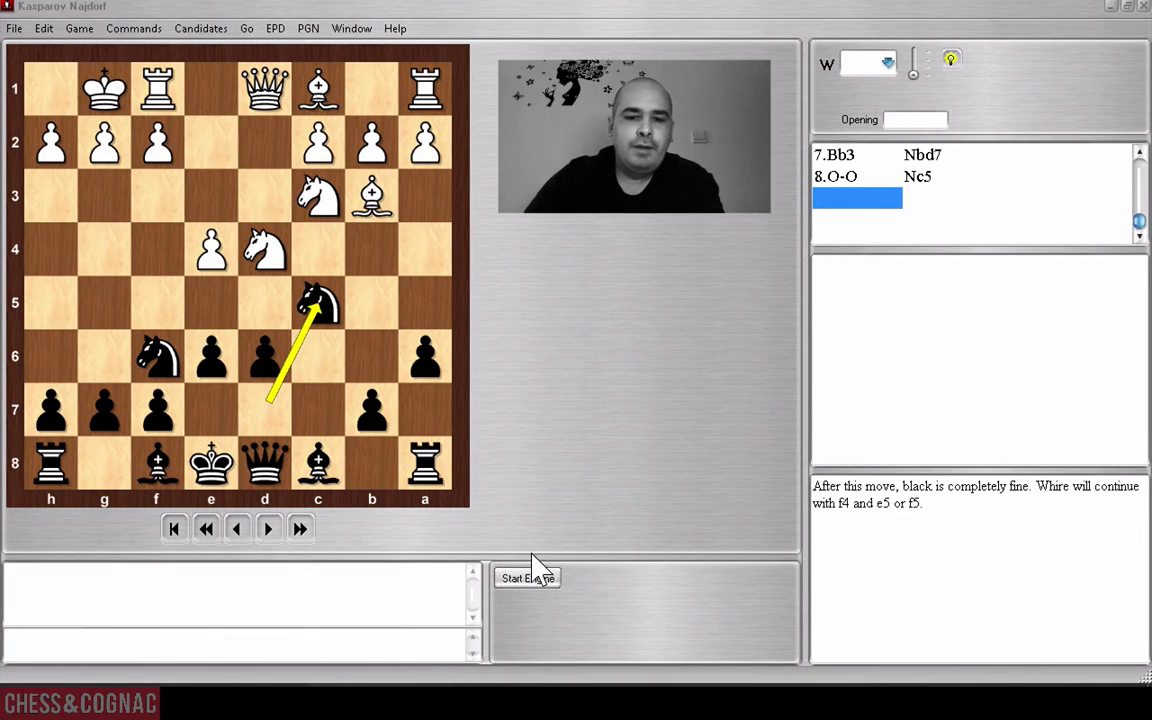
left_click(523, 578)
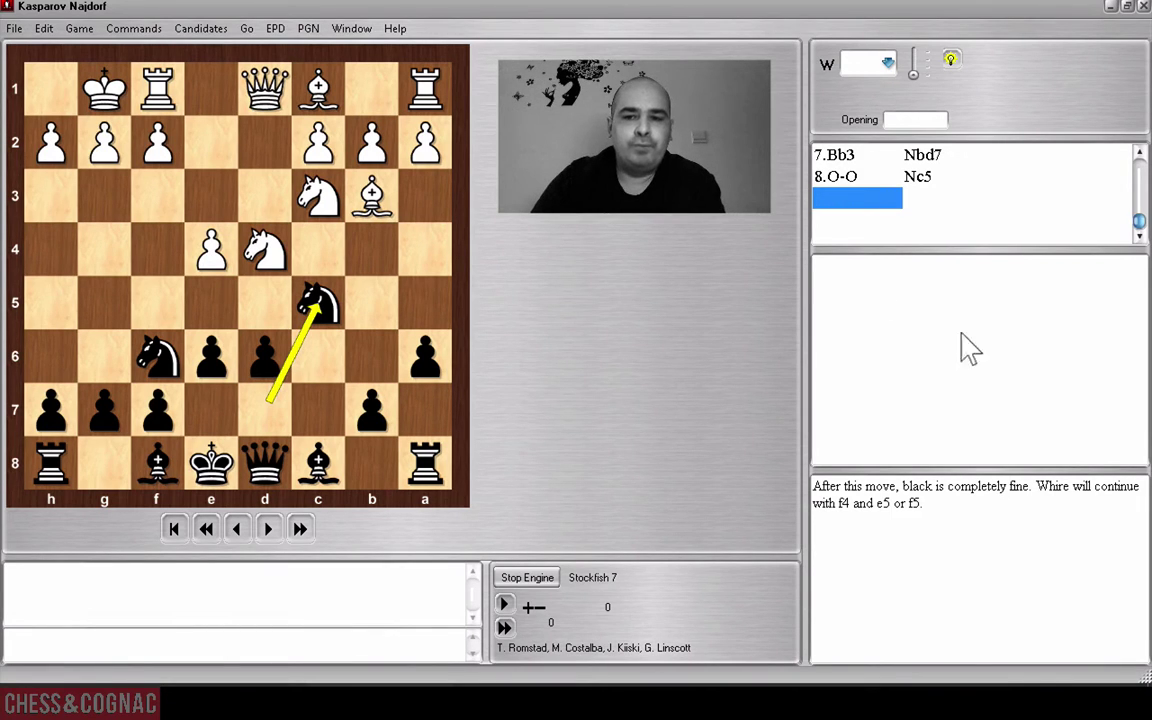
left_click_drag(1138, 220, 1131, 141)
scroll(895, 175, "up", 3)
left_click(828, 158)
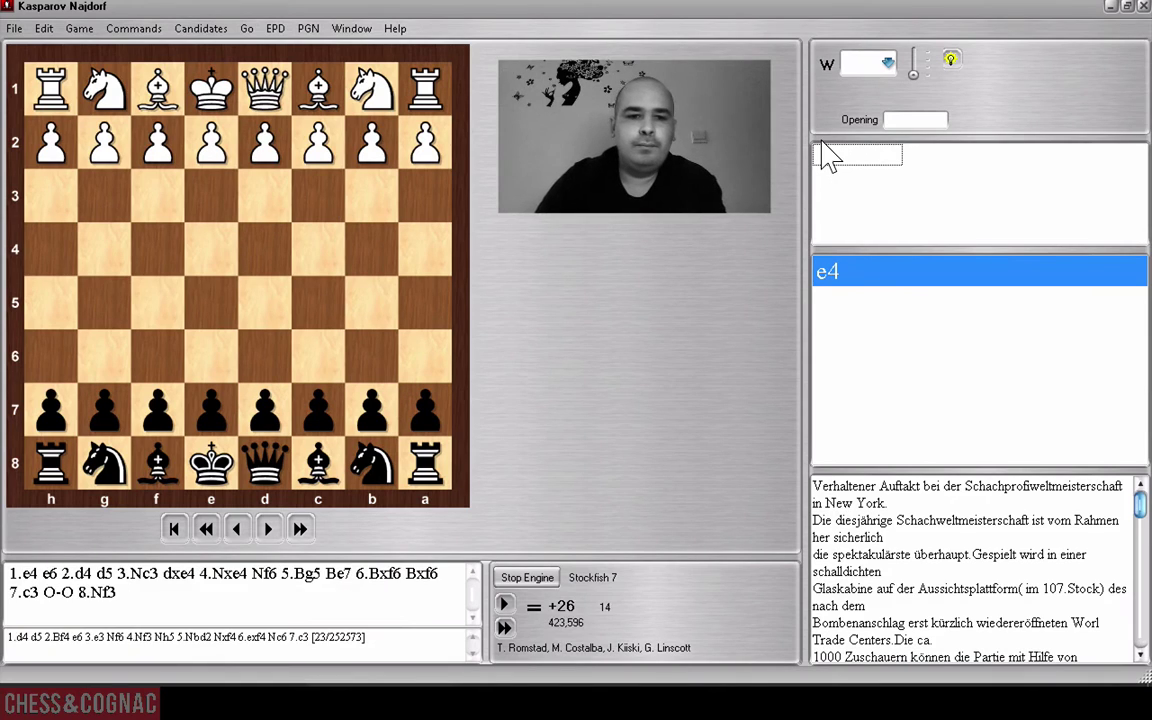
left_click(540, 577)
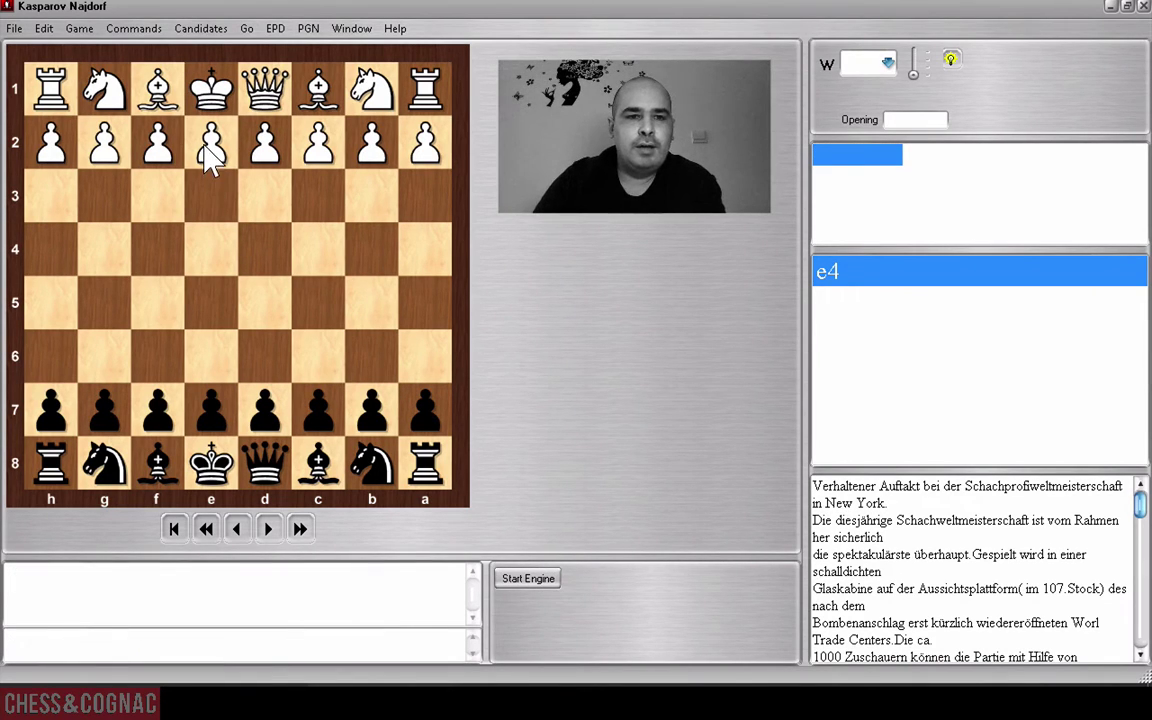
right_click(211, 116)
left_click(262, 210)
Play the Scotch 1.e4 e5 2.Nf3 Nc6 3.d4 exd4 4.Nxd4 Bc5.
left_click_drag(275, 395, 258, 305)
left_click_drag(262, 150, 264, 252)
left_click_drag(380, 452, 316, 352)
left_click_drag(90, 85, 150, 195)
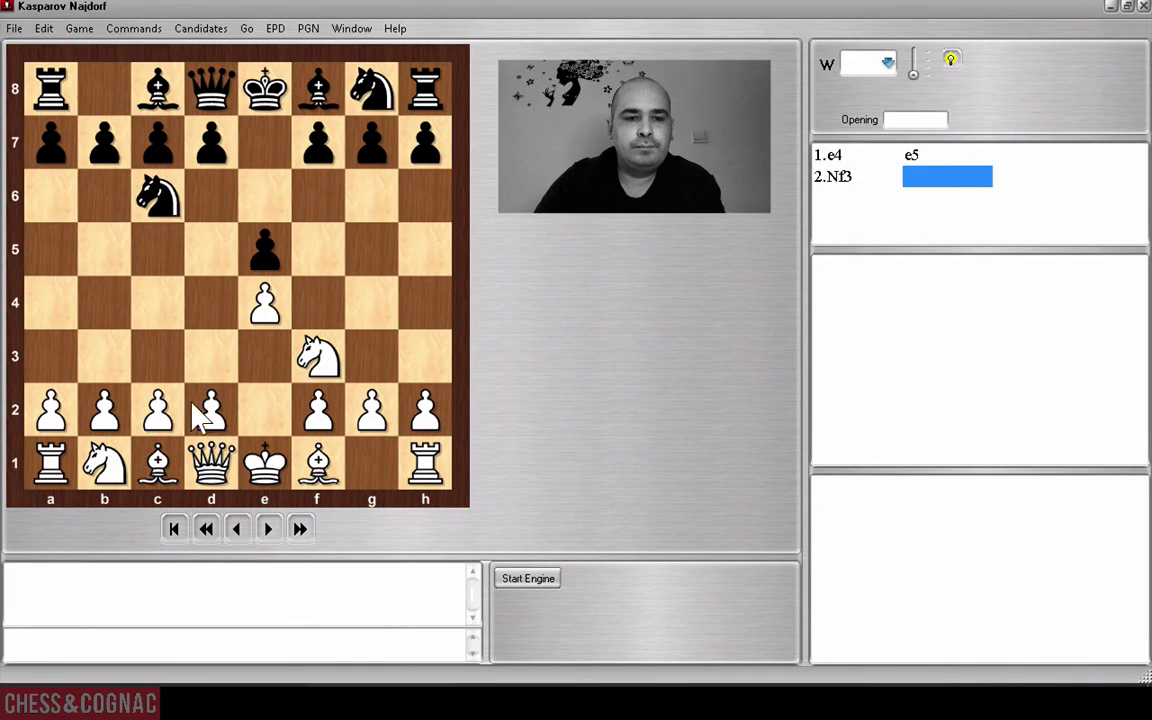
left_click_drag(190, 385, 198, 276)
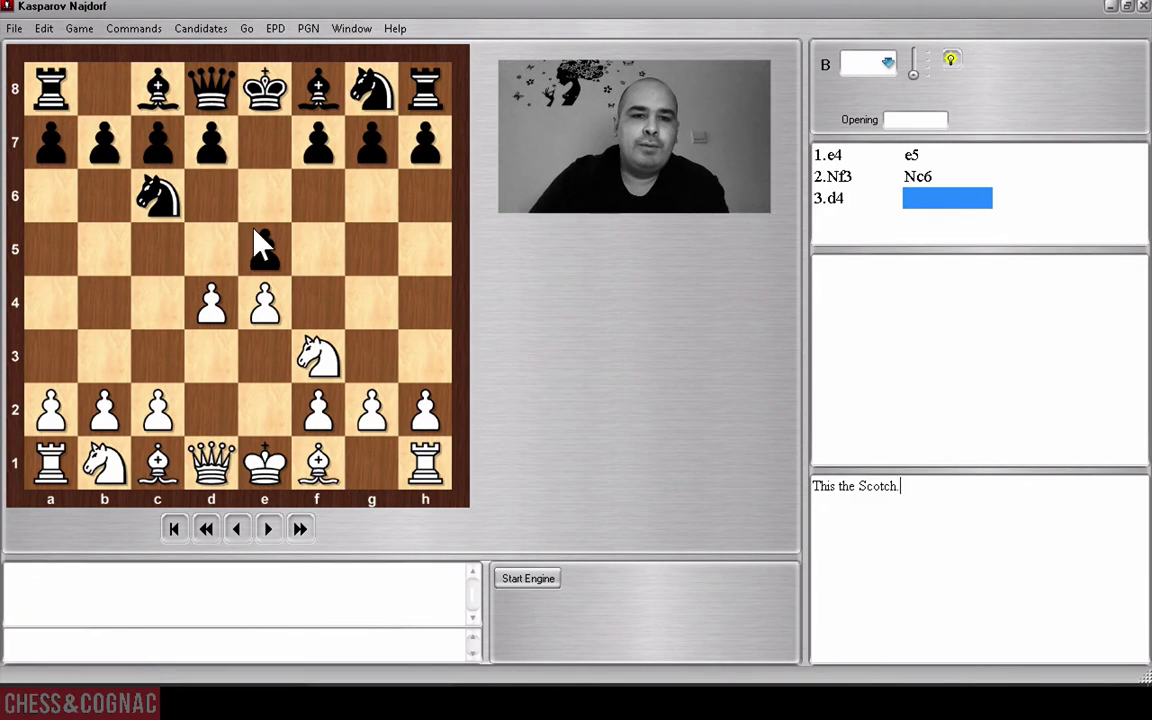
left_click_drag(258, 240, 213, 298)
left_click_drag(305, 345, 211, 300)
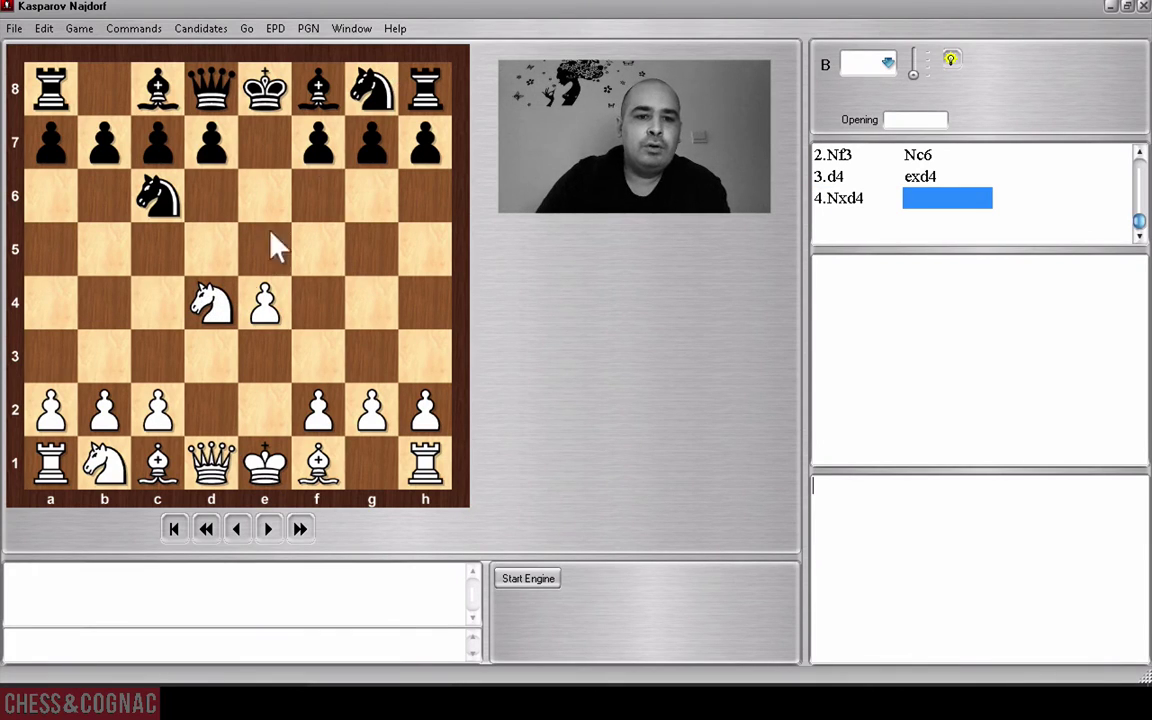
left_click_drag(310, 95, 160, 250)
Continue with 5.Be3 Qf6 6.c3 Nge7 7.Bc4 Ne5.
left_click_drag(157, 458, 265, 355)
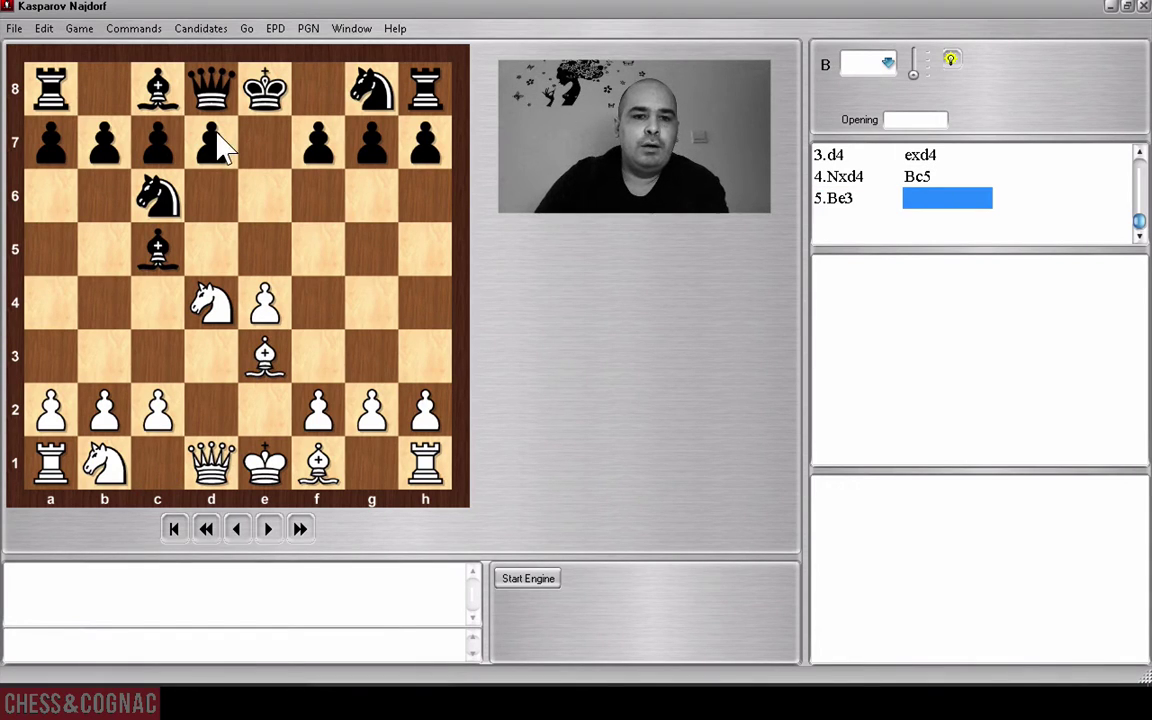
left_click_drag(211, 90, 317, 188)
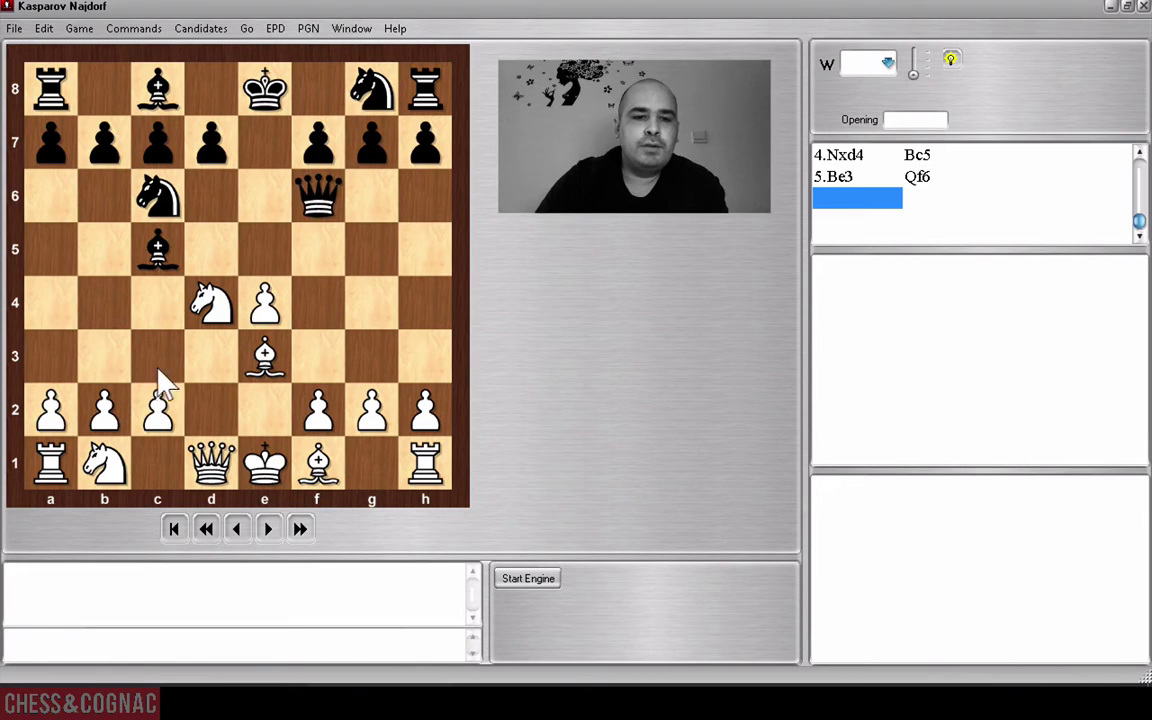
left_click_drag(152, 392, 157, 355)
left_click_drag(362, 92, 263, 145)
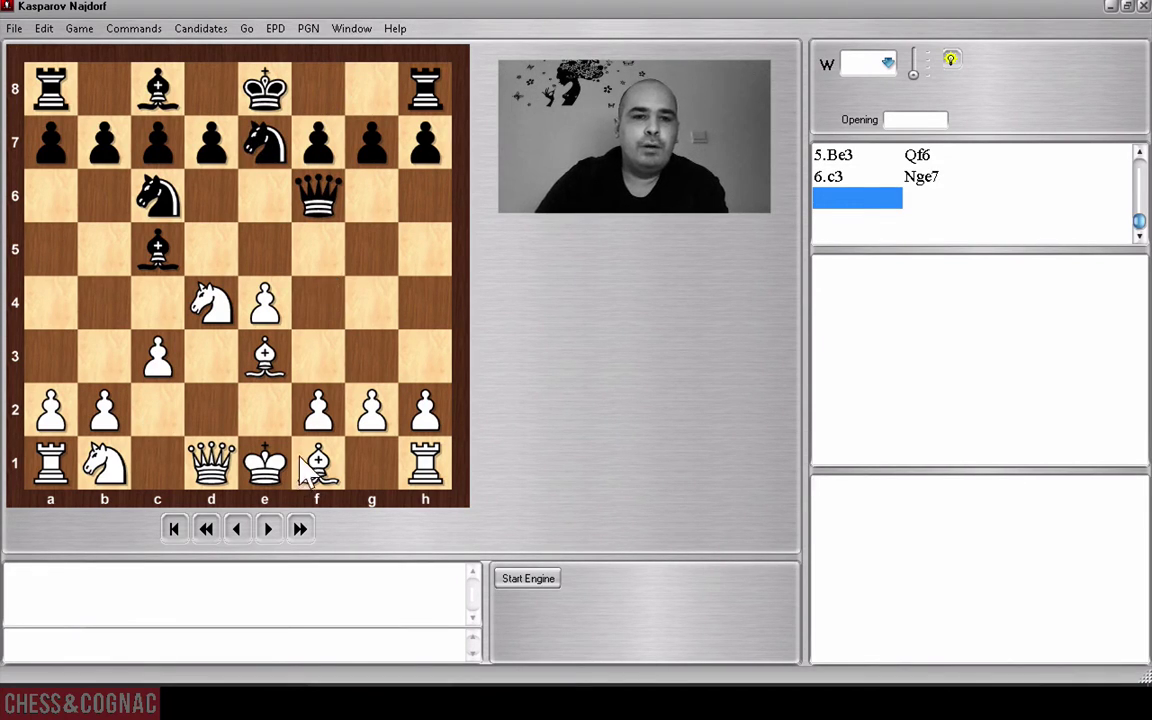
left_click_drag(315, 455, 155, 300)
left_click_drag(165, 192, 264, 250)
Finish the line with 8.Be2 Qg6 9.O-O Qxe4 10.Nd2.
left_click_drag(157, 312, 266, 404)
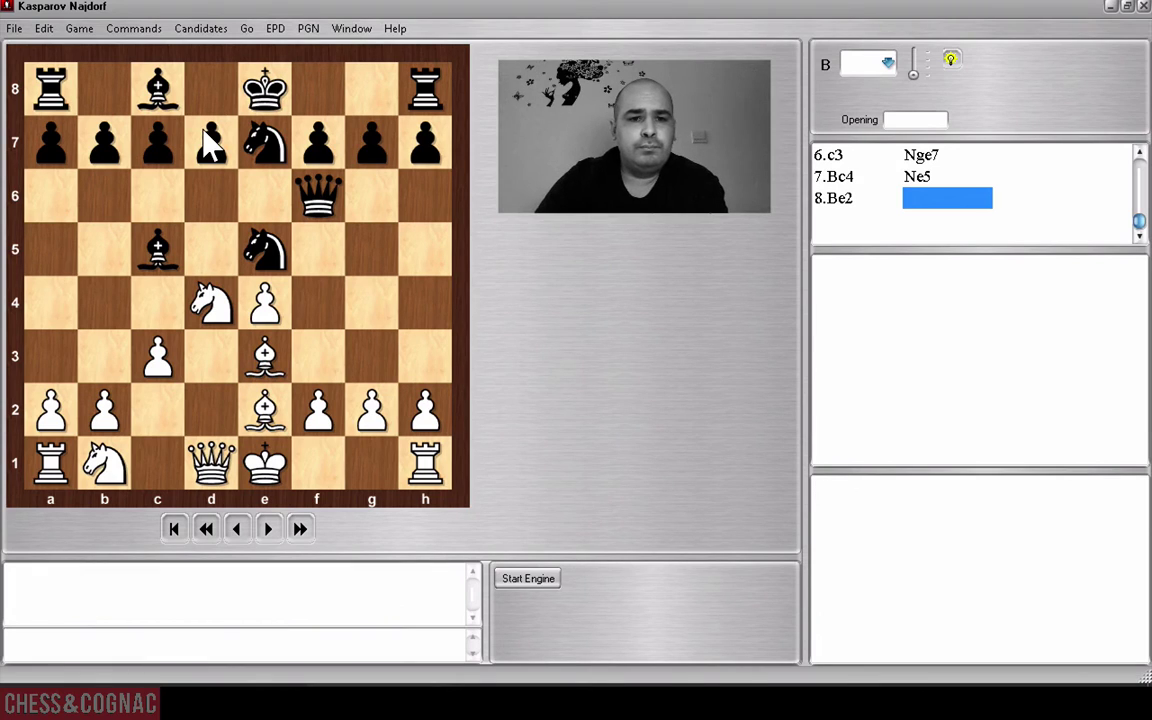
left_click_drag(334, 185, 372, 196)
left_click_drag(265, 462, 372, 462)
left_click_drag(340, 225, 265, 300)
left_click_drag(104, 462, 211, 410)
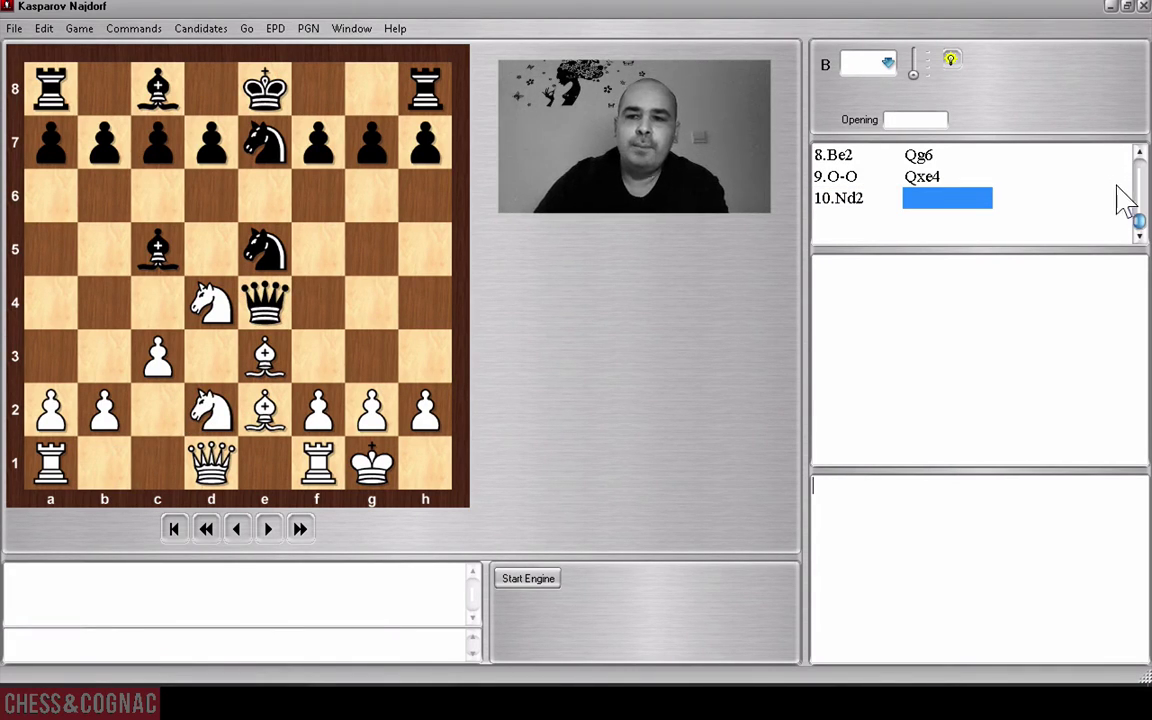
left_click_drag(1135, 225, 1134, 195)
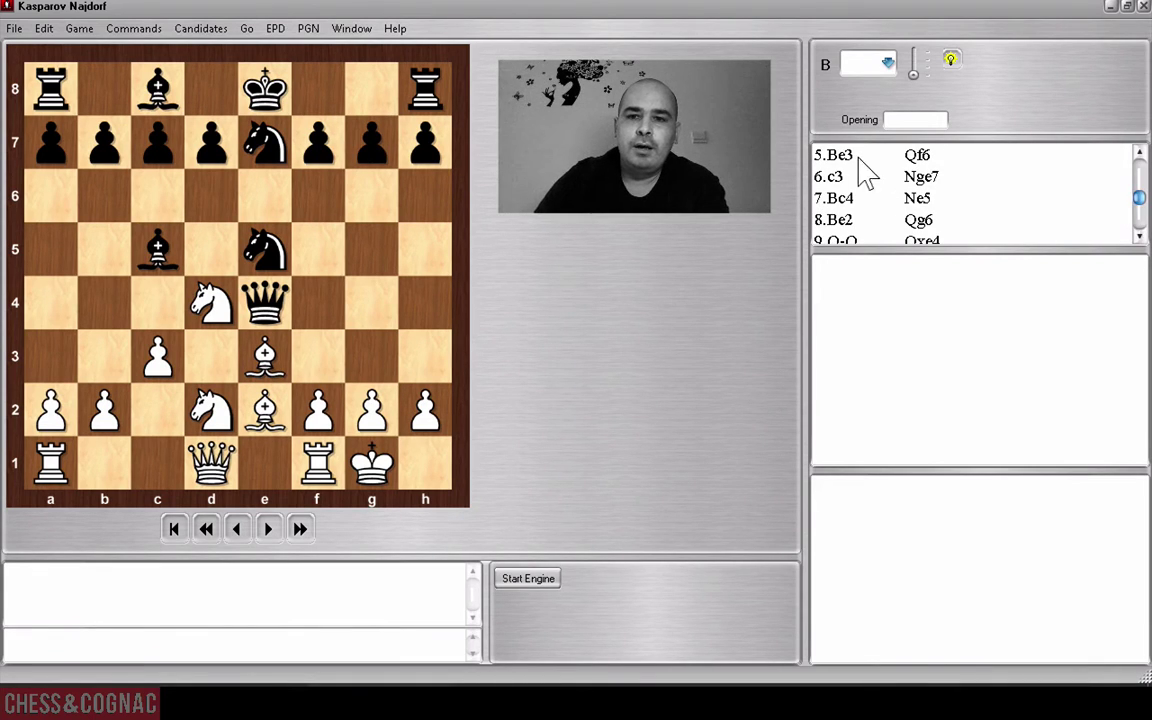
From the position after 3...exd4, enter 4.Nxd4 Nf6 5.Nxc6 bxc6 6.e5.
scroll(1134, 163, "up", 2)
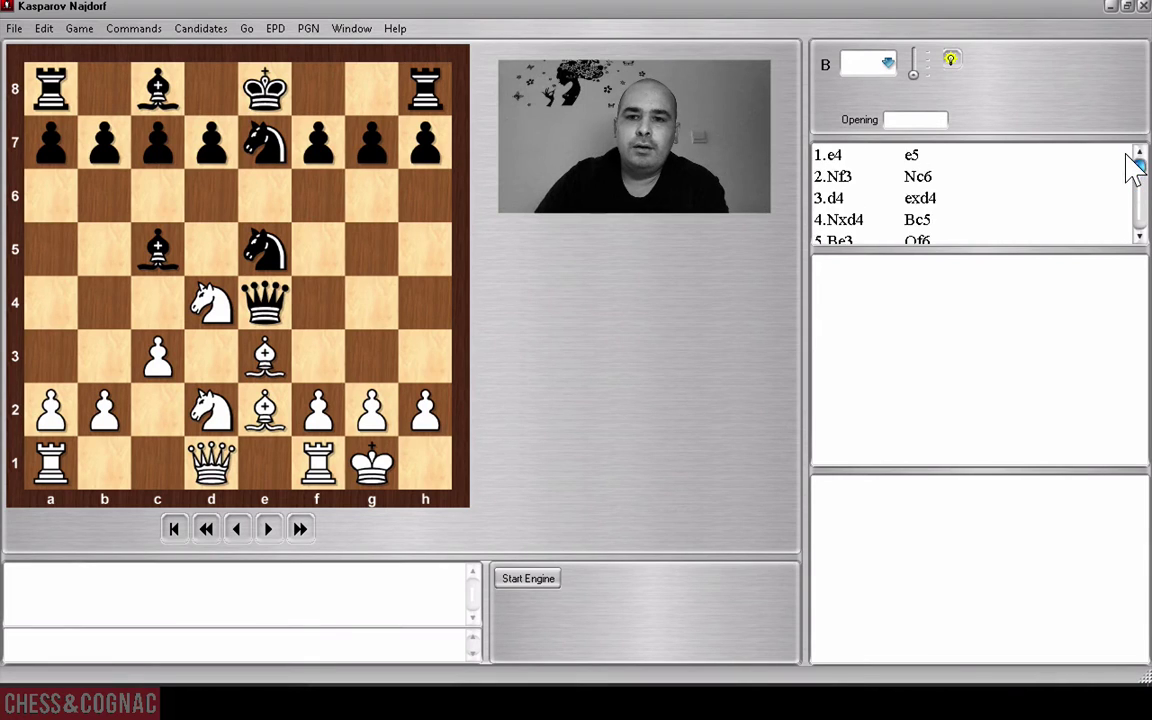
left_click(856, 195)
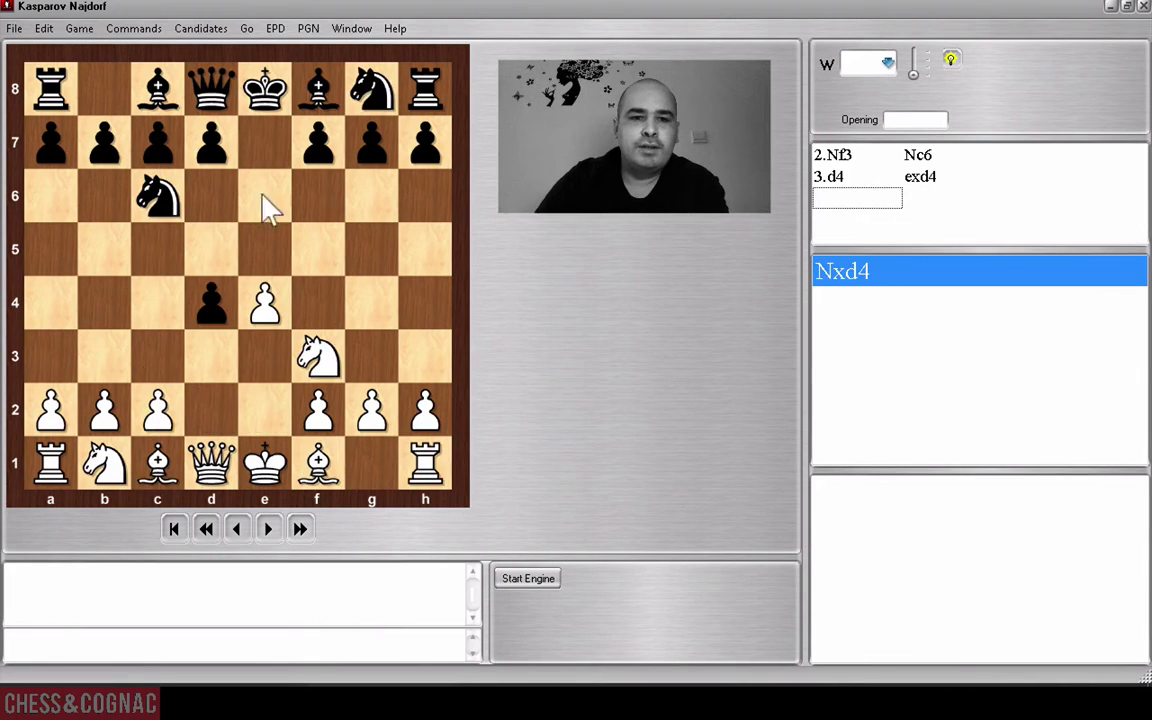
left_click_drag(318, 355, 205, 295)
left_click_drag(365, 90, 309, 195)
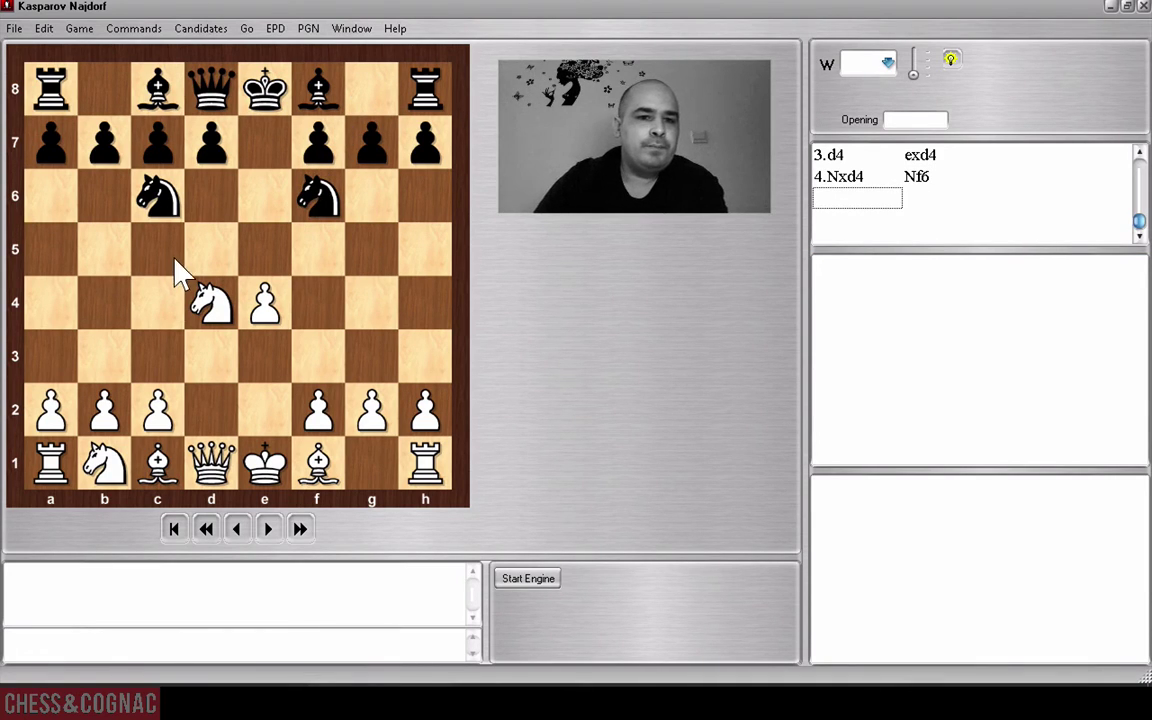
left_click_drag(211, 305, 157, 198)
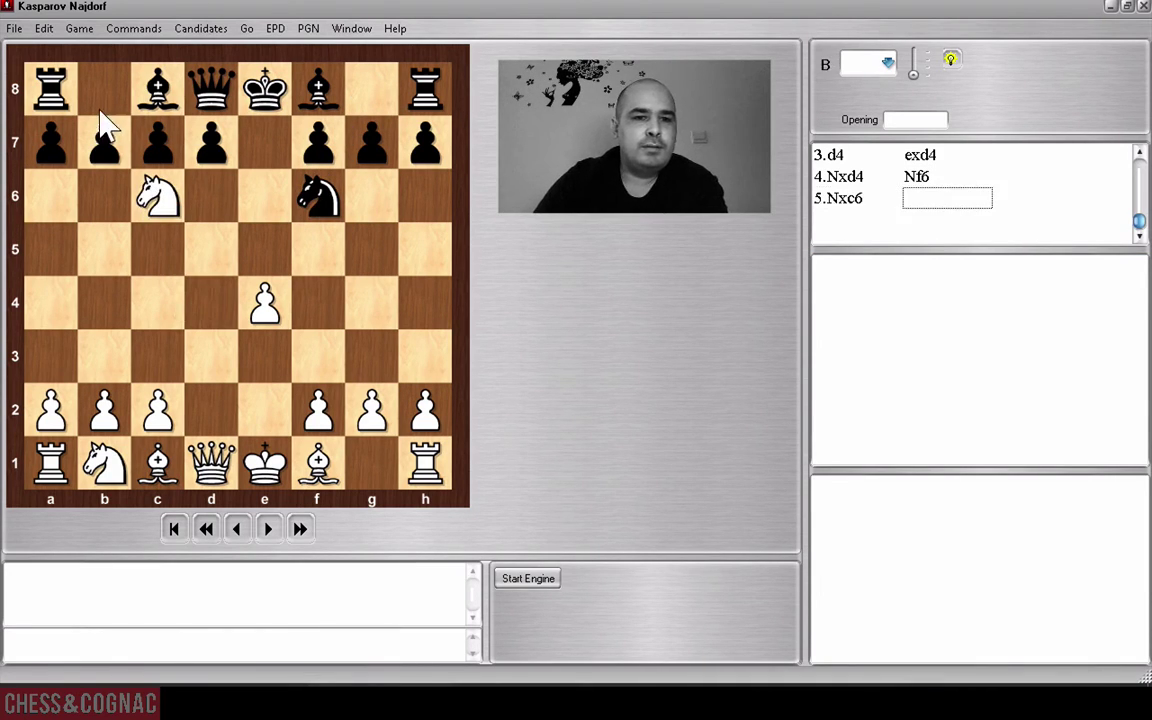
left_click_drag(277, 313, 266, 250)
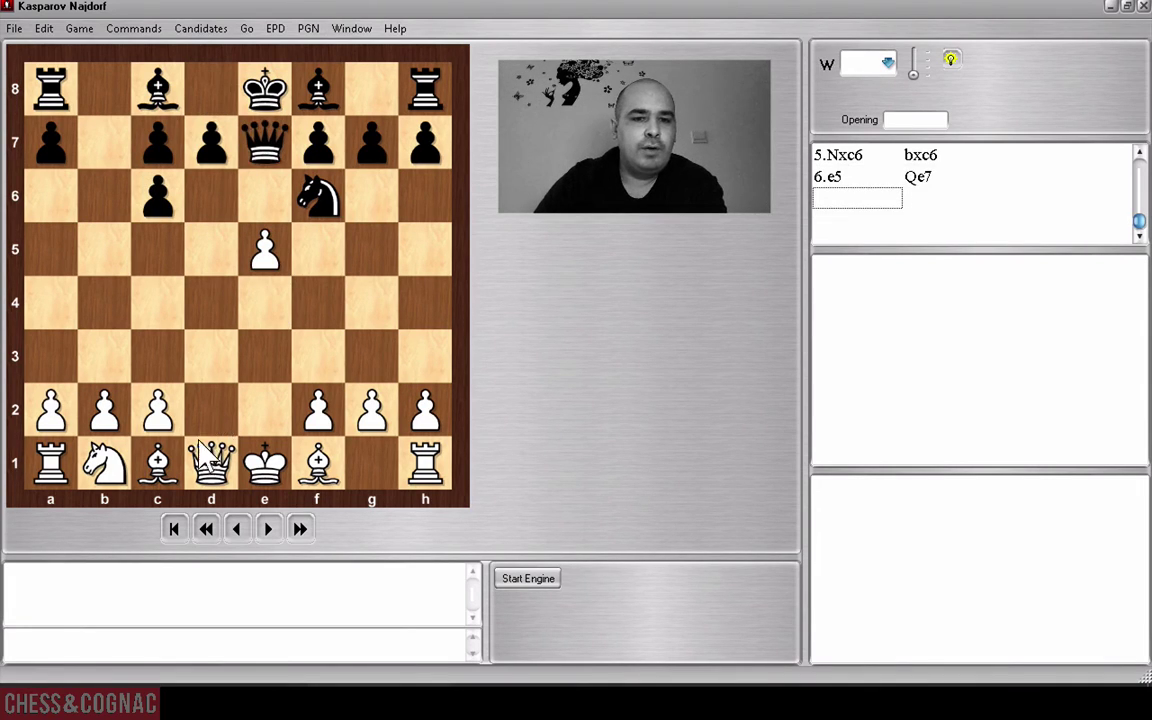
Continue the branch with 6...Qe7 7.Qe2 Nd5 8.c4 Ba6 9.Qe4 Nb6.
left_click_drag(205, 465, 266, 405)
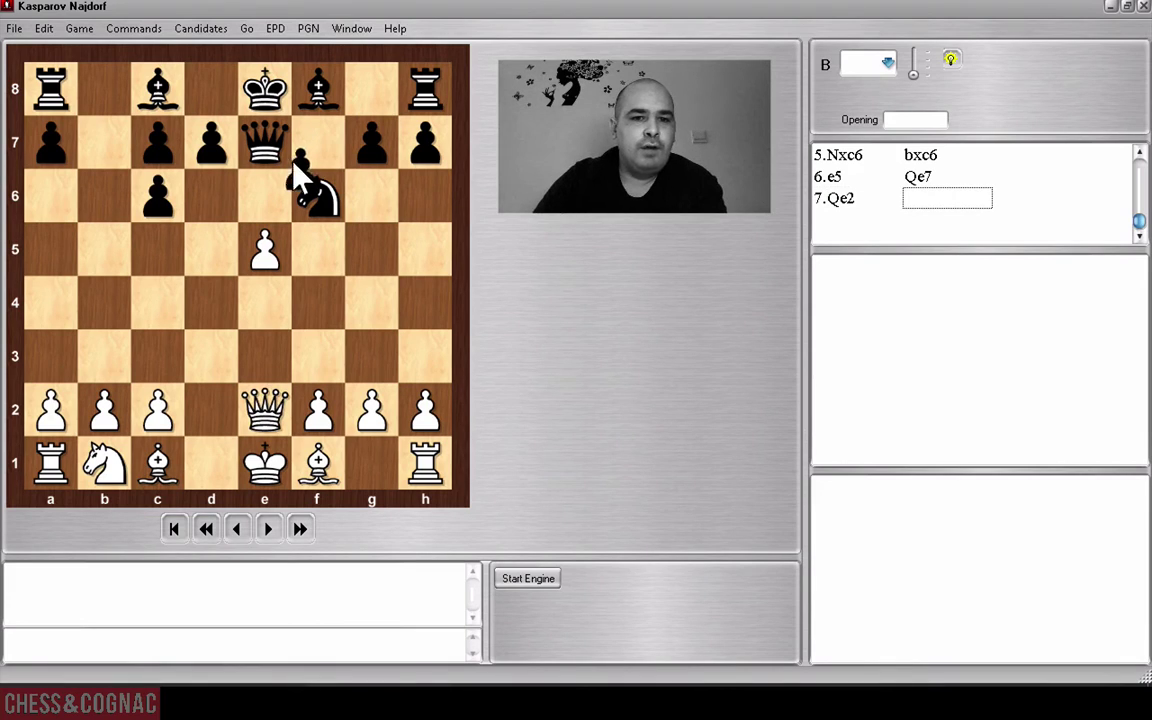
left_click_drag(315, 192, 205, 245)
left_click_drag(150, 425, 155, 300)
left_click_drag(157, 92, 30, 204)
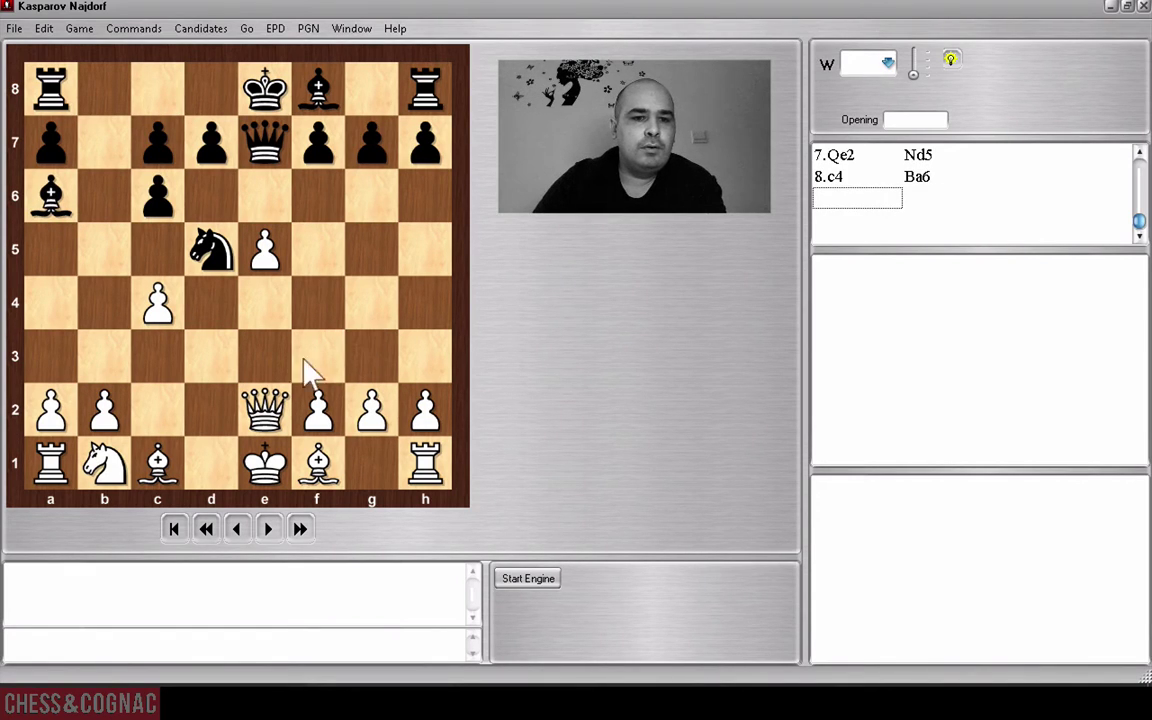
left_click_drag(264, 408, 264, 300)
left_click_drag(178, 228, 95, 188)
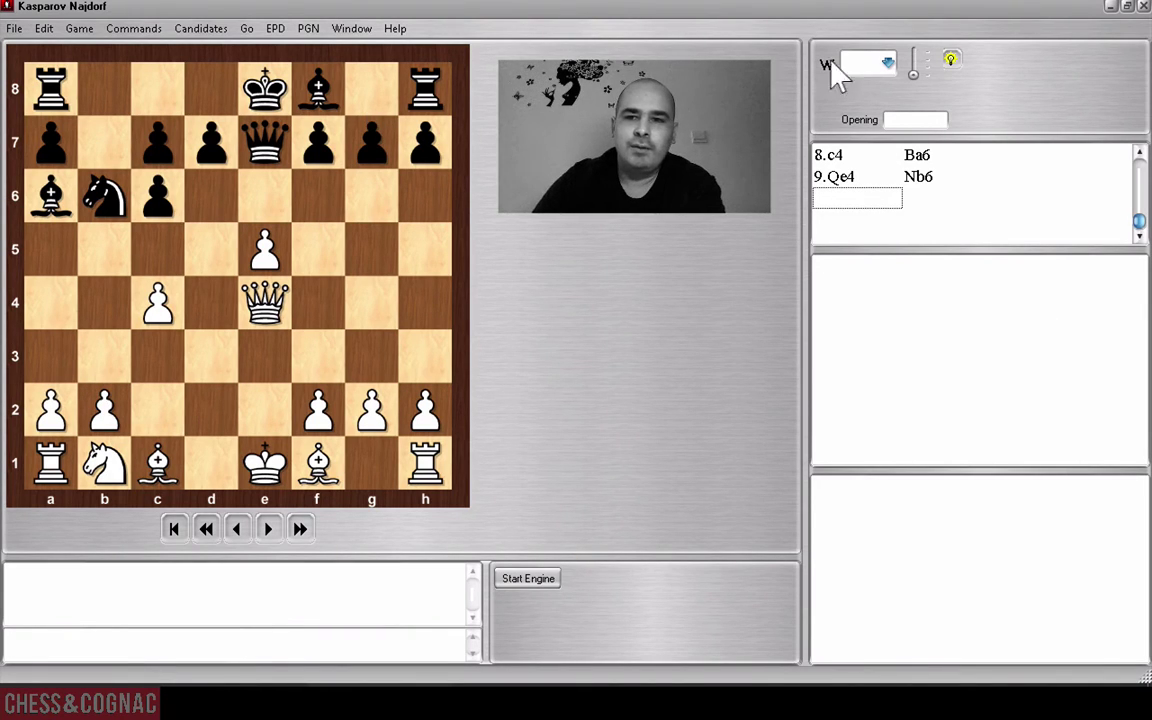
scroll(1122, 212, "up", 1)
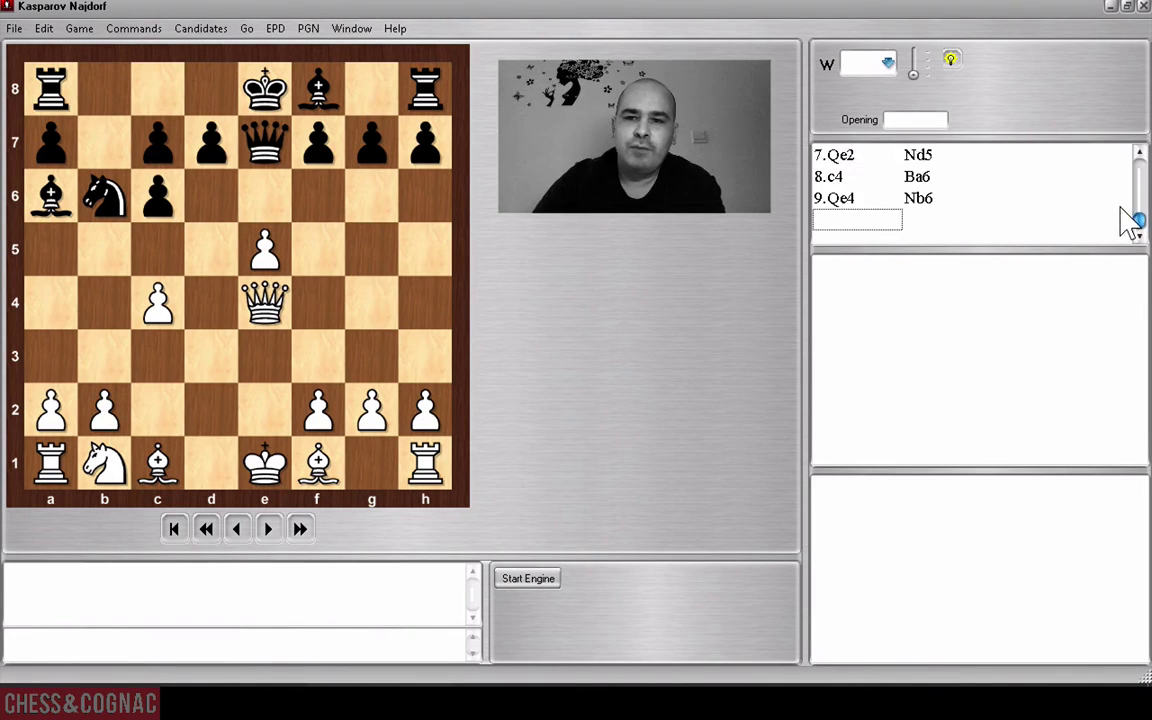
scroll(1130, 212, "up", 2)
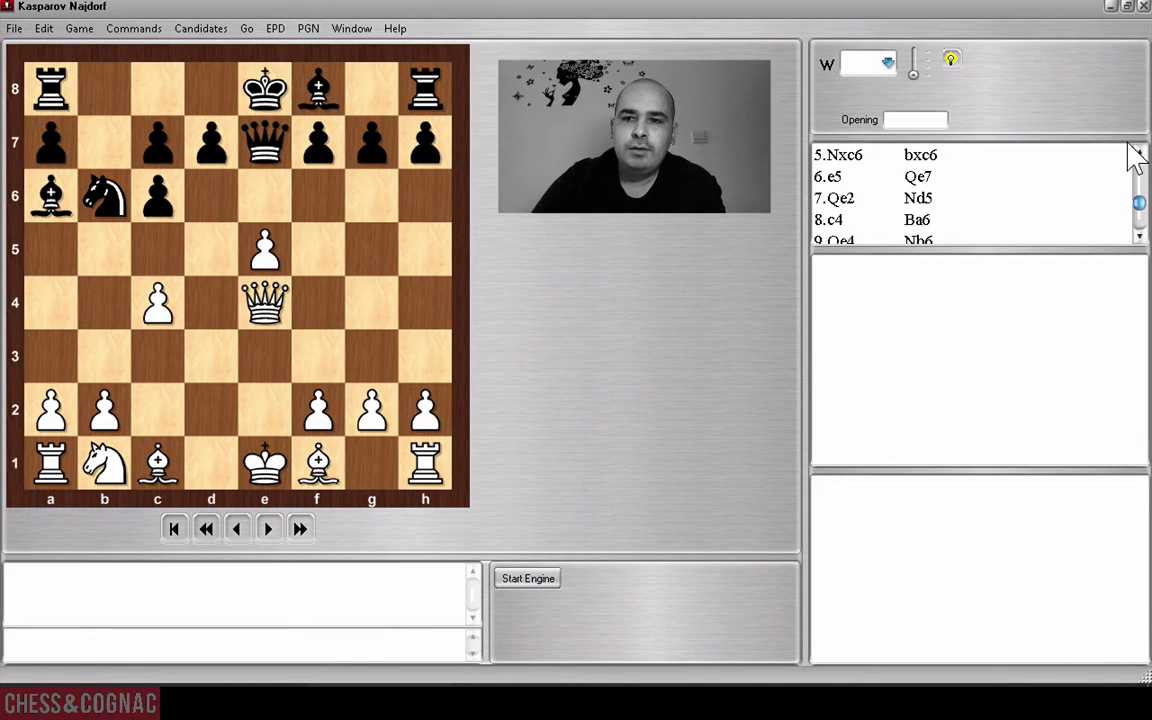
scroll(1131, 150, "up", 1)
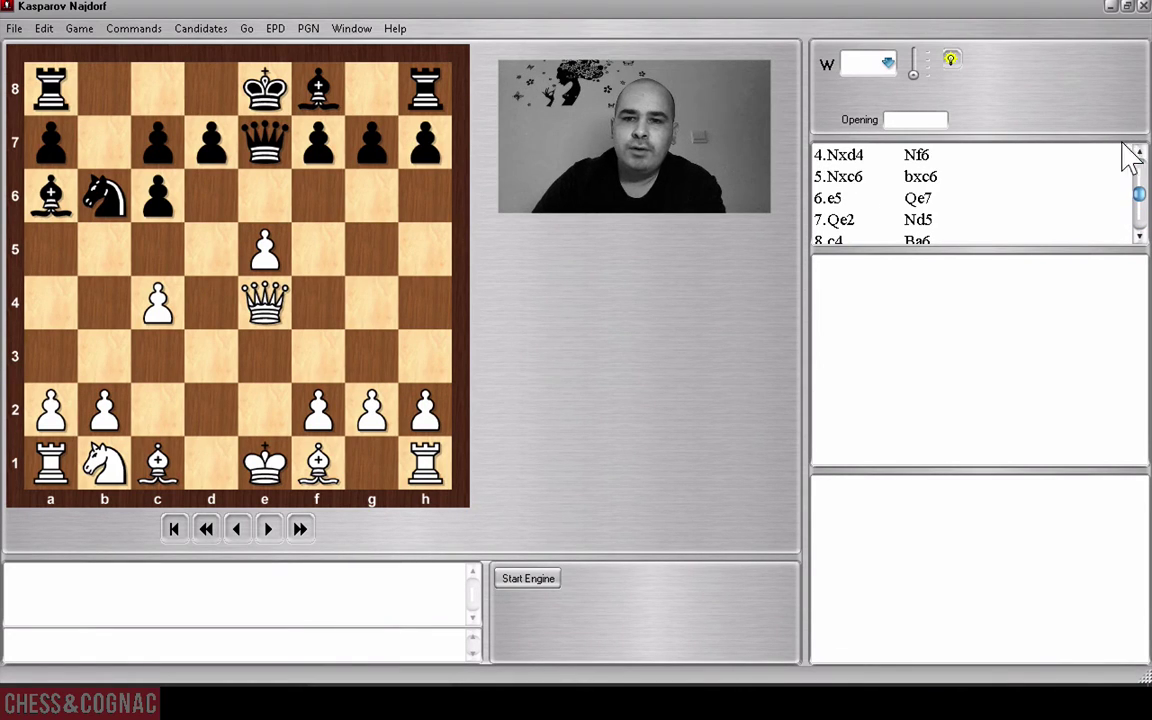
From the position after 4.Nxd4, enter 4...Nf6 5.Nc3 Bb4 6.Nxc6 bxc6.
left_click(905, 155)
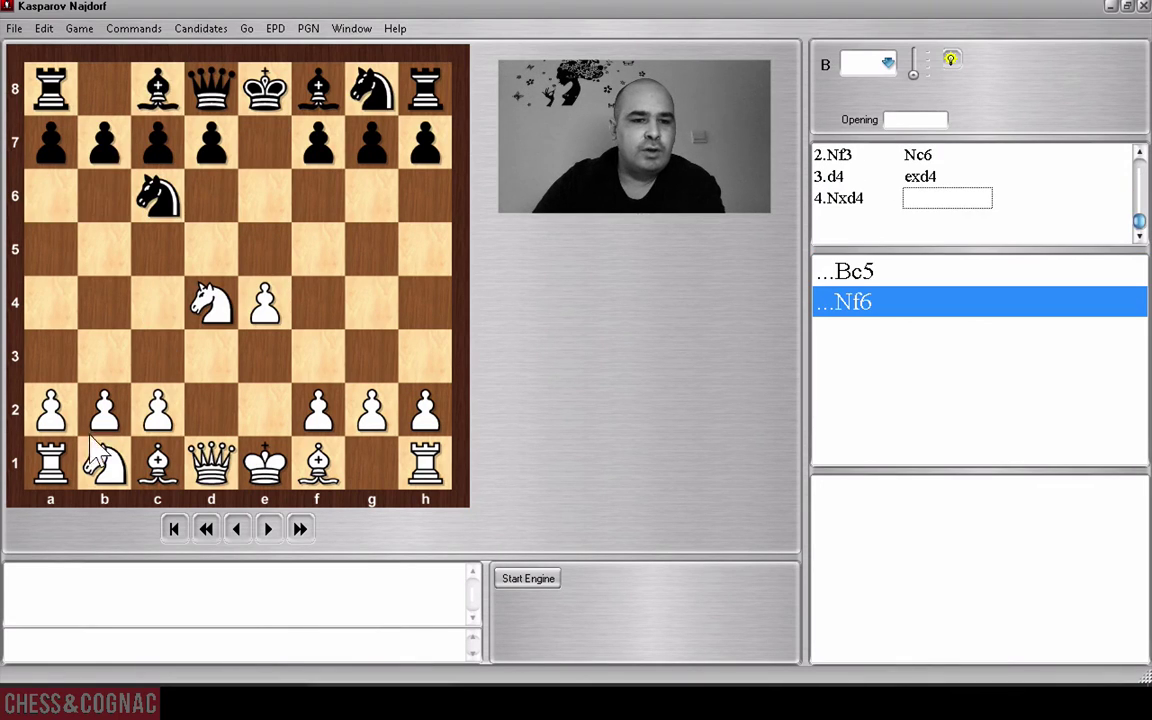
left_click_drag(92, 455, 143, 372)
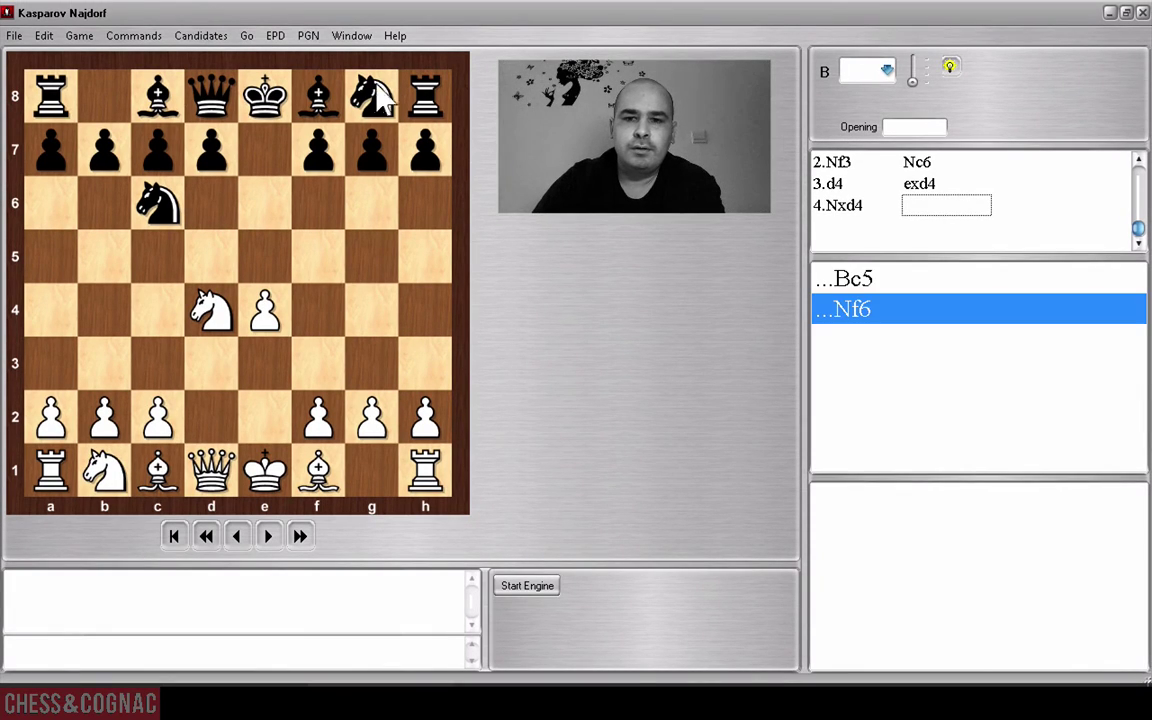
left_click_drag(372, 95, 316, 205)
left_click_drag(118, 435, 150, 345)
left_click_drag(295, 97, 102, 310)
left_click_drag(172, 280, 155, 200)
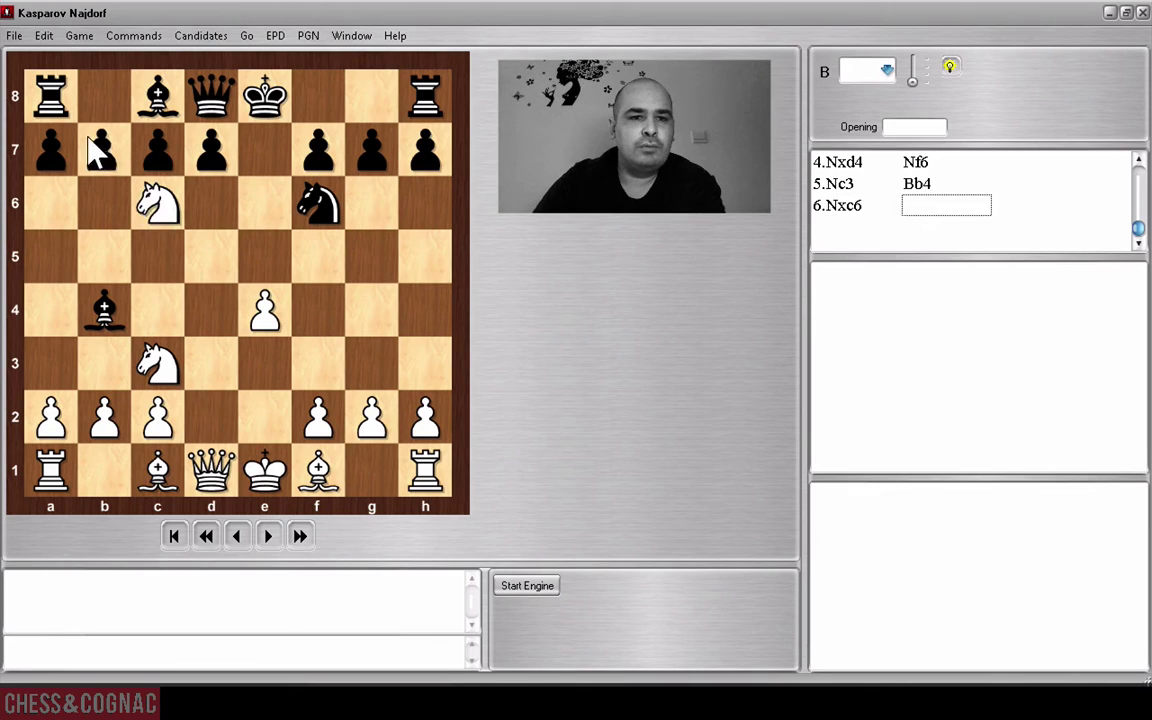
left_click_drag(104, 150, 138, 177)
Continue with 7.Bd3 O-O 8.O-O d5 9.exd5 cxd5 10.Bg5 c6 11.Qf3.
left_click_drag(310, 462, 211, 372)
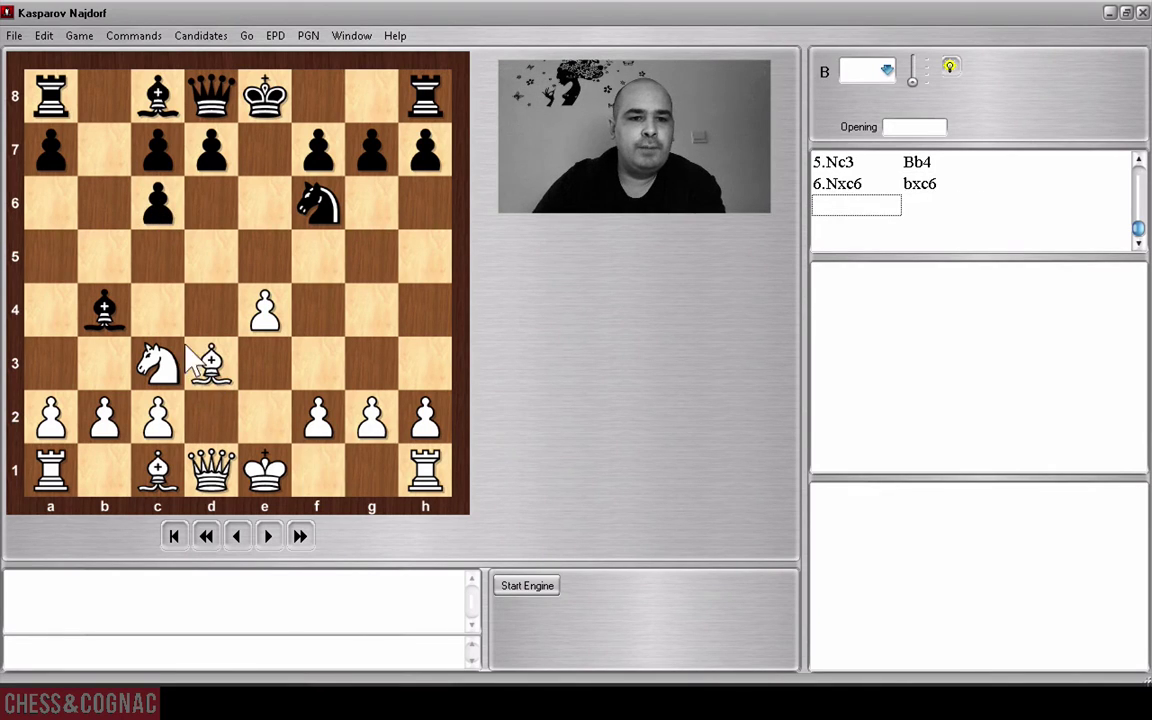
left_click_drag(193, 228, 392, 57)
left_click_drag(278, 95, 372, 97)
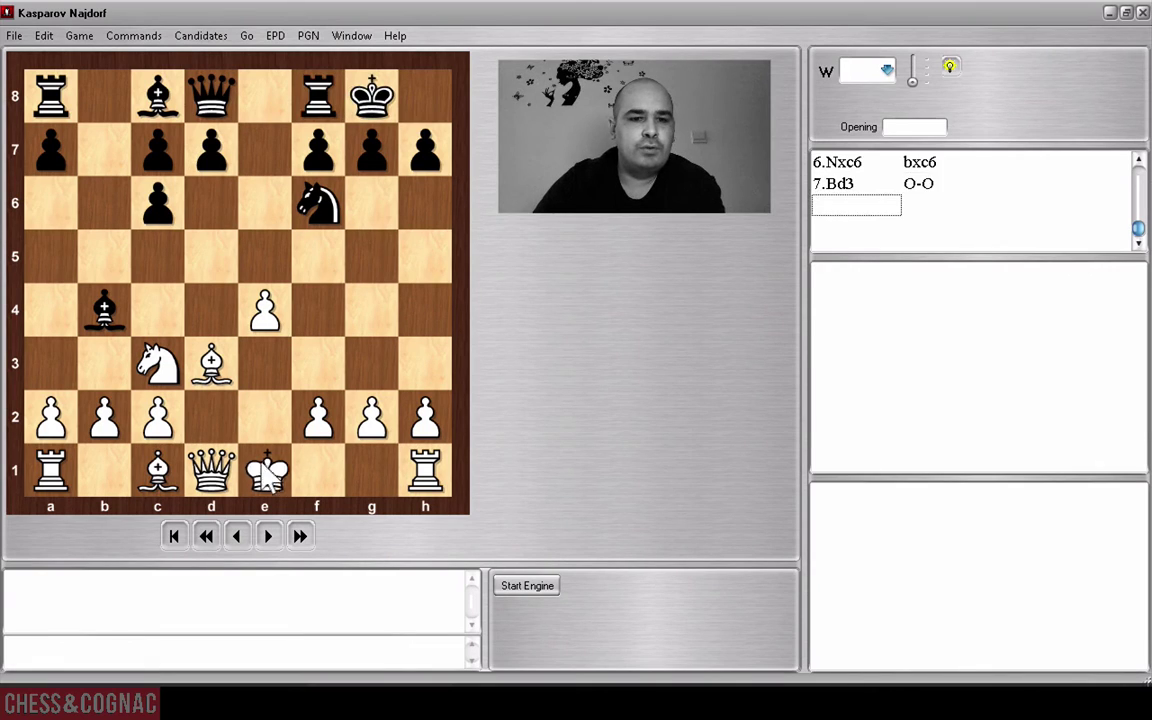
left_click_drag(264, 460, 371, 470)
left_click_drag(211, 150, 212, 260)
left_click_drag(258, 303, 212, 258)
left_click_drag(157, 205, 212, 258)
left_click_drag(157, 470, 355, 262)
left_click_drag(145, 150, 135, 200)
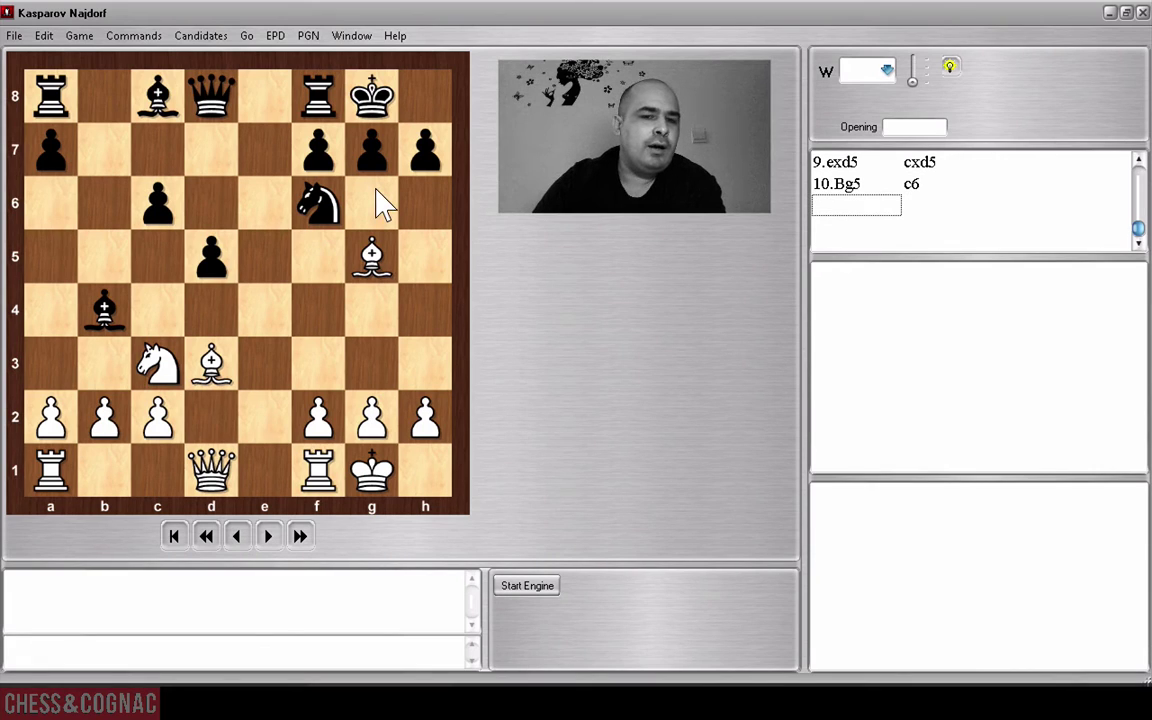
left_click_drag(210, 470, 322, 352)
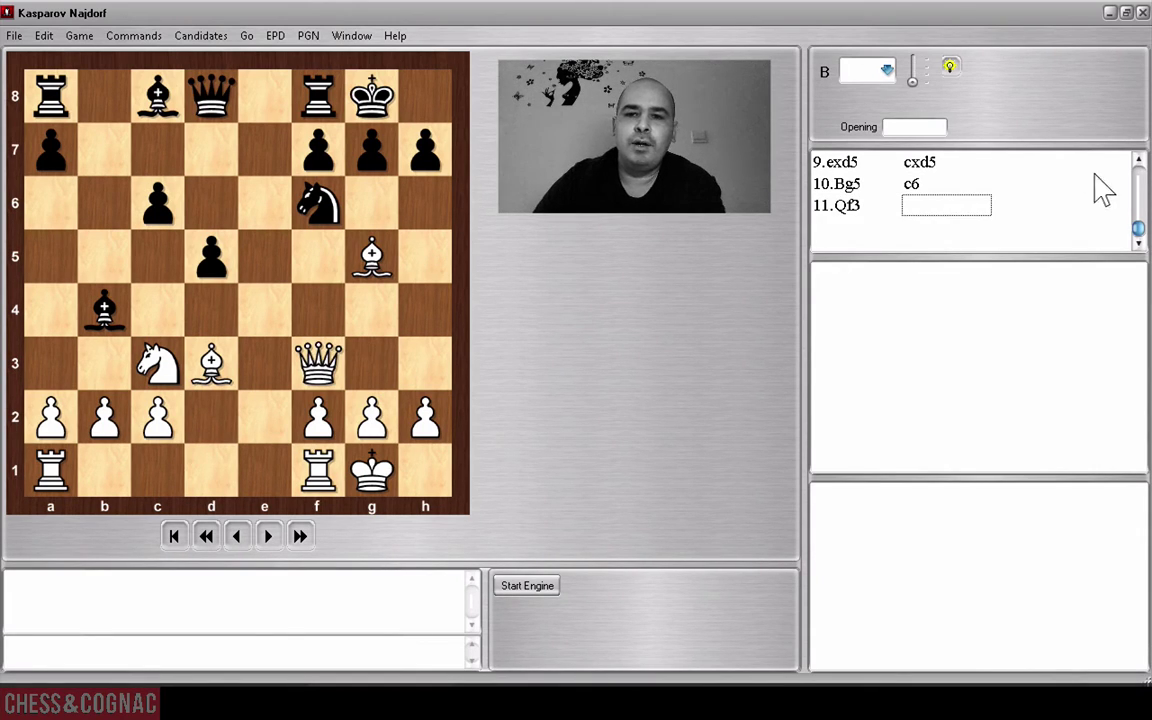
left_click_drag(1133, 225, 1135, 190)
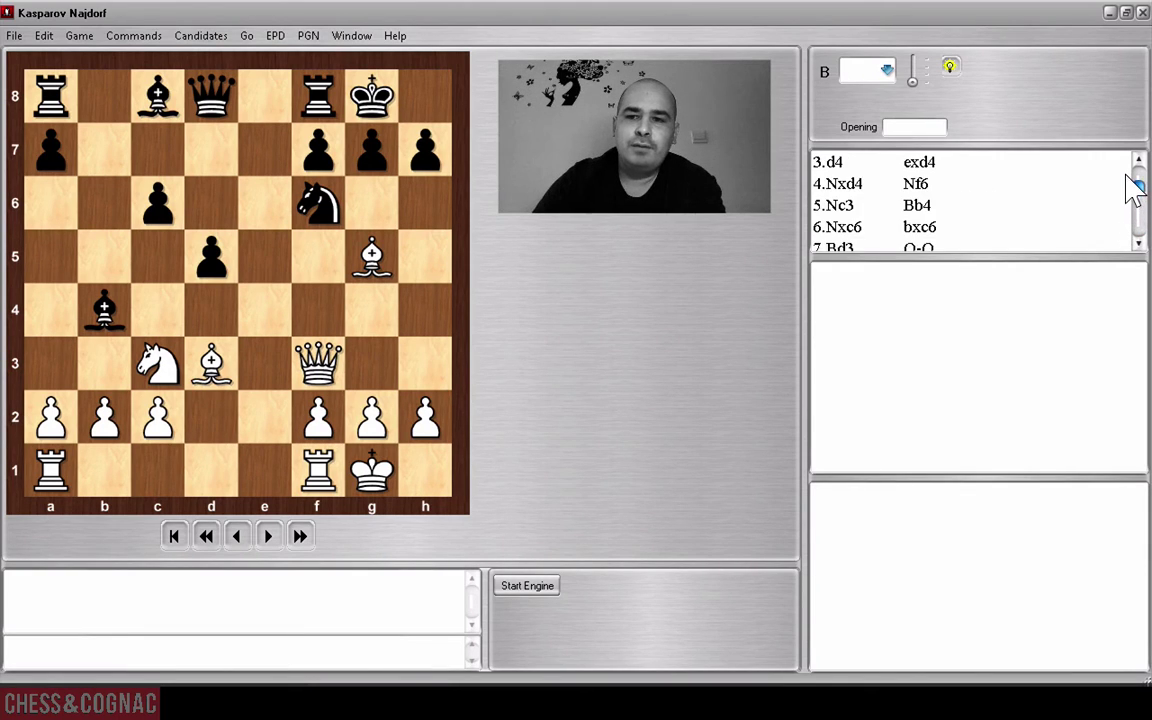
From 3.d4, enter 3...exd4 4.Nxd4 Qh4 5.Nc3 Bb4 6.Nb5.
left_click(905, 162)
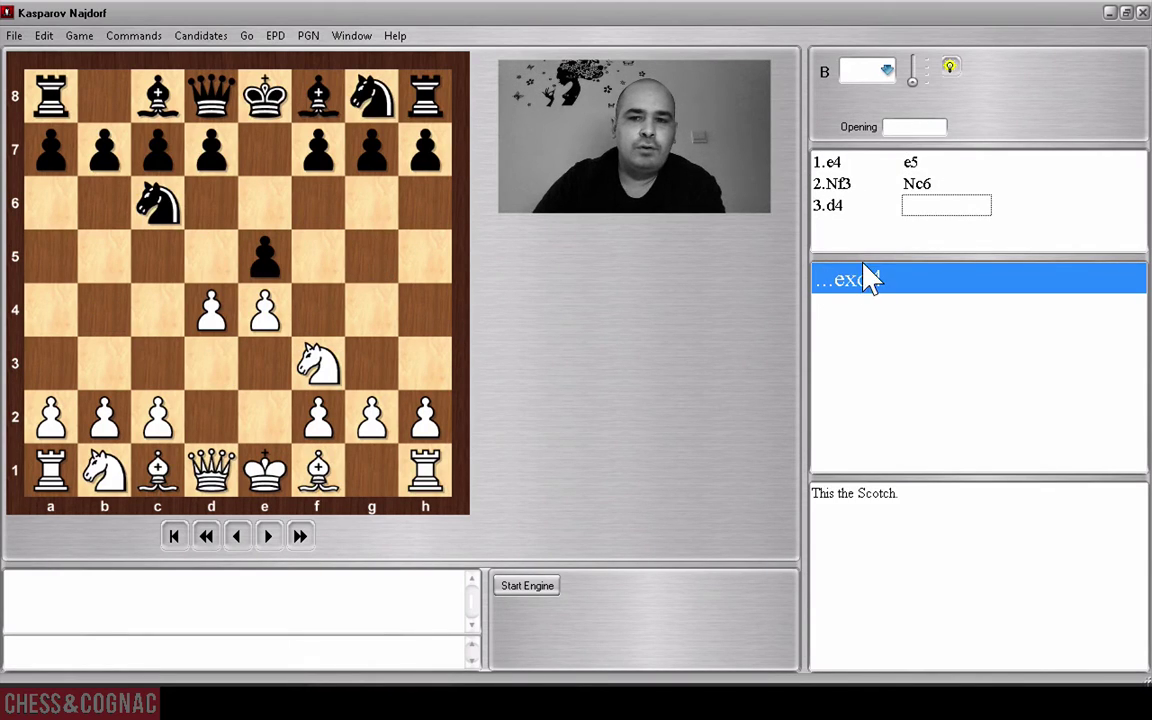
left_click(860, 277)
left_click(860, 277)
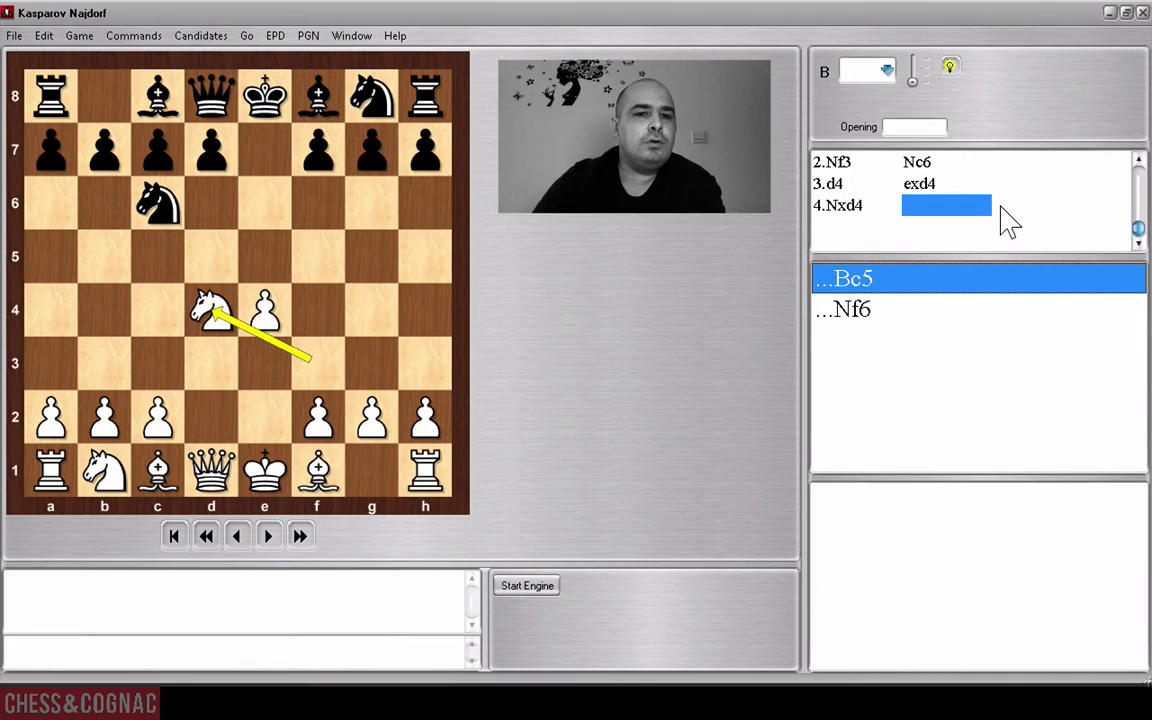
left_click_drag(185, 90, 386, 226)
left_click_drag(211, 95, 420, 310)
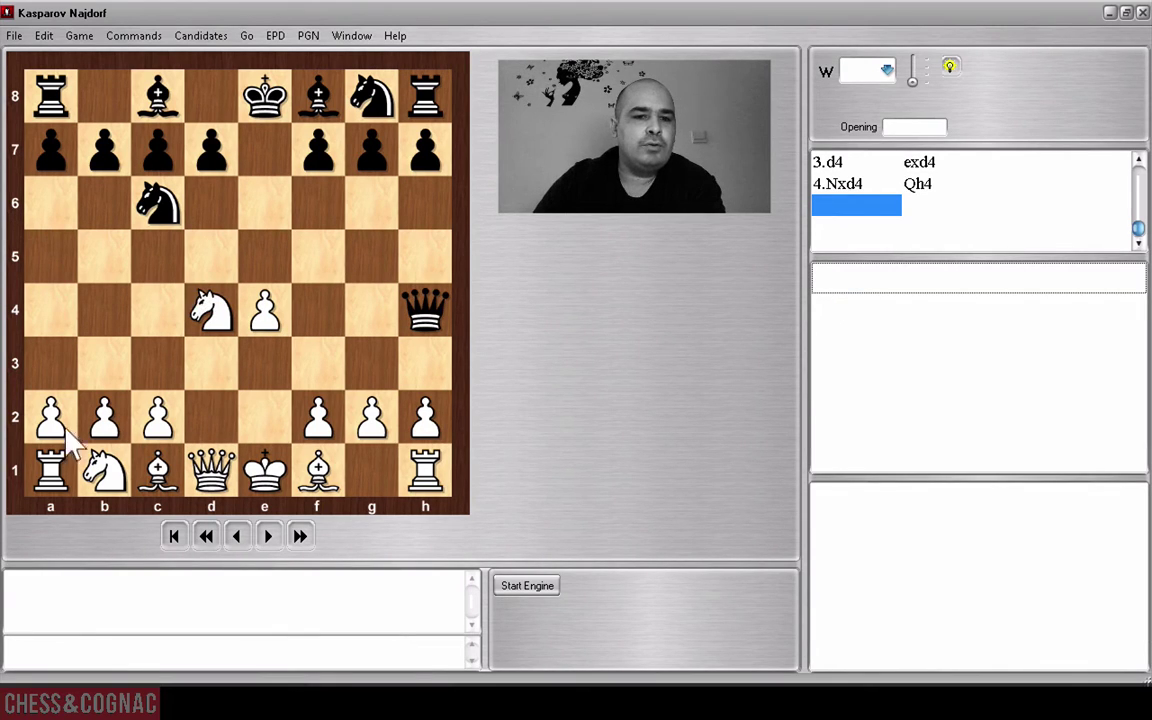
left_click_drag(102, 458, 157, 365)
left_click_drag(305, 100, 104, 310)
left_click_drag(211, 310, 104, 257)
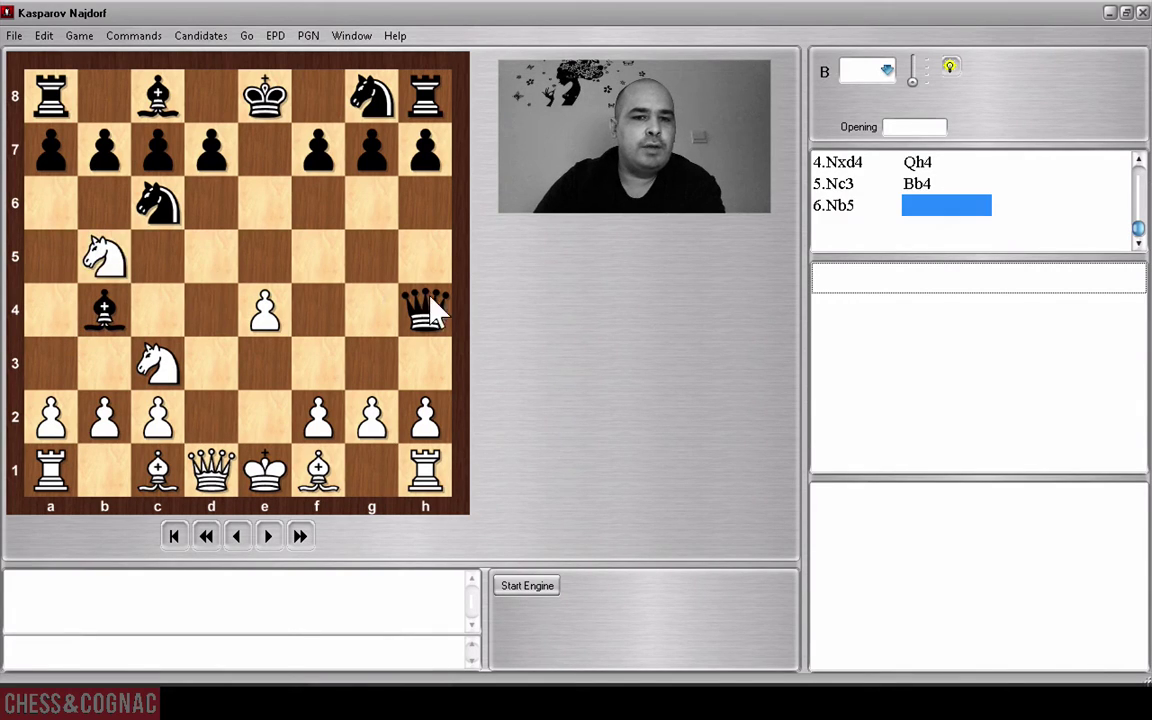
Continue with 6...Qxe4+ 7.Be2 Bxc3+ 8.bxc3 Kd8 9.O-O.
left_click_drag(430, 296, 262, 308)
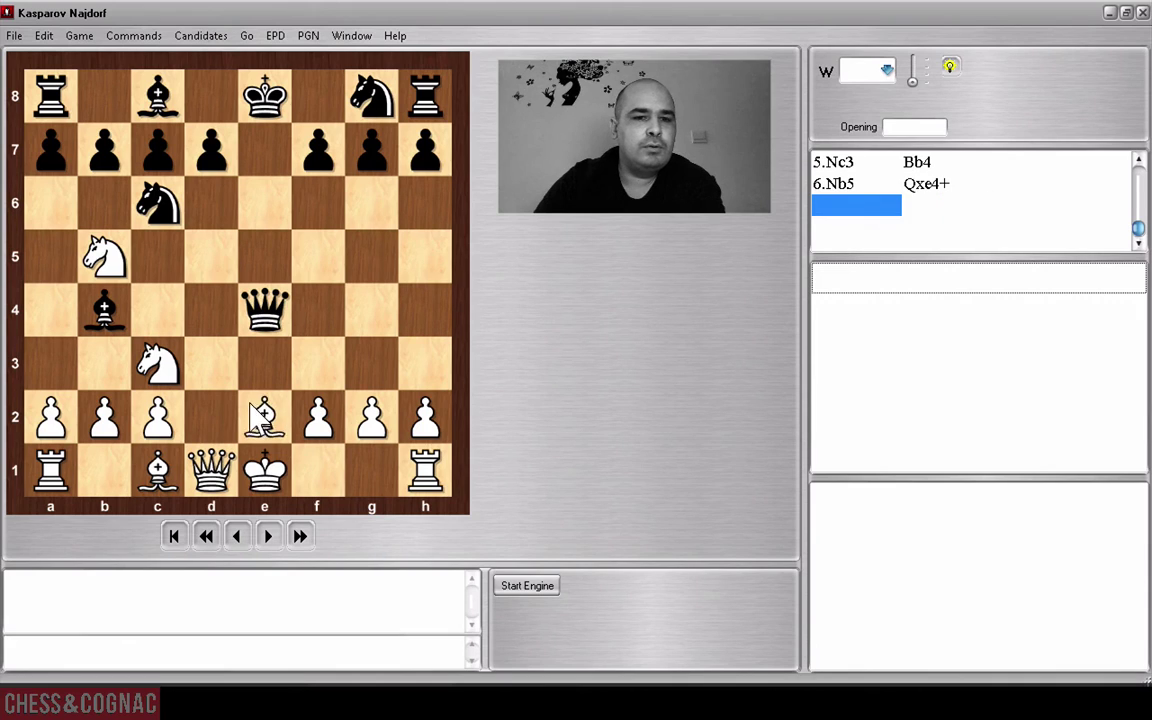
left_click_drag(262, 415, 264, 414)
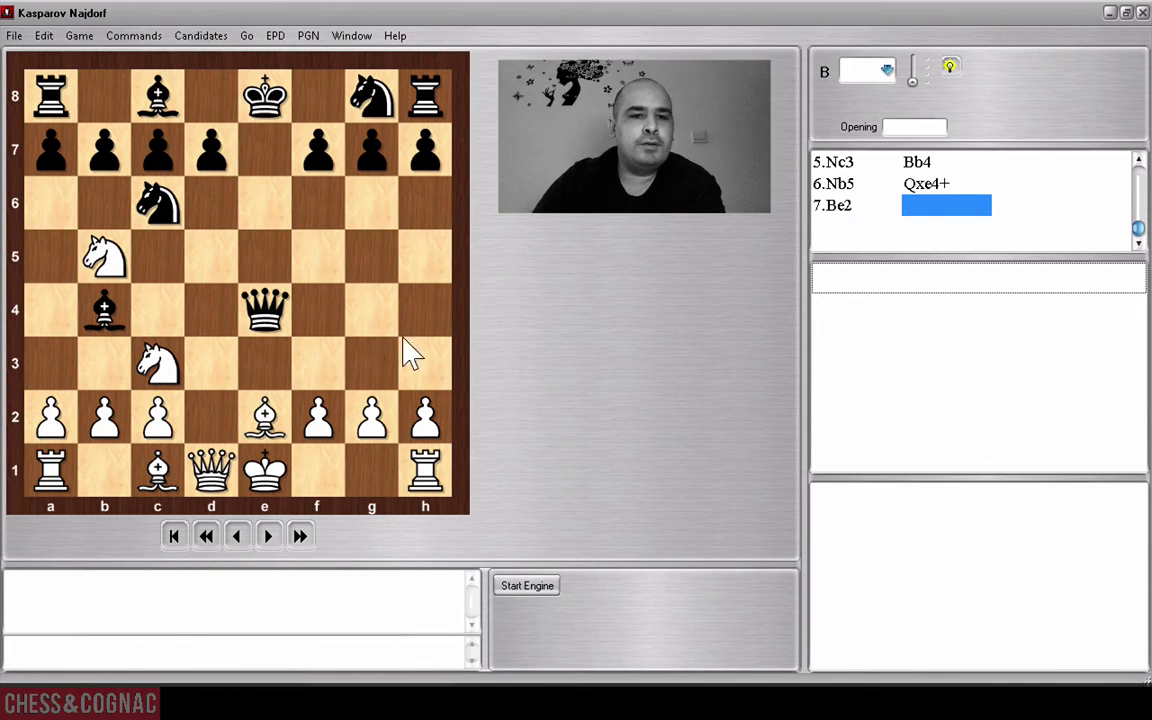
left_click_drag(104, 310, 152, 362)
left_click_drag(258, 92, 200, 90)
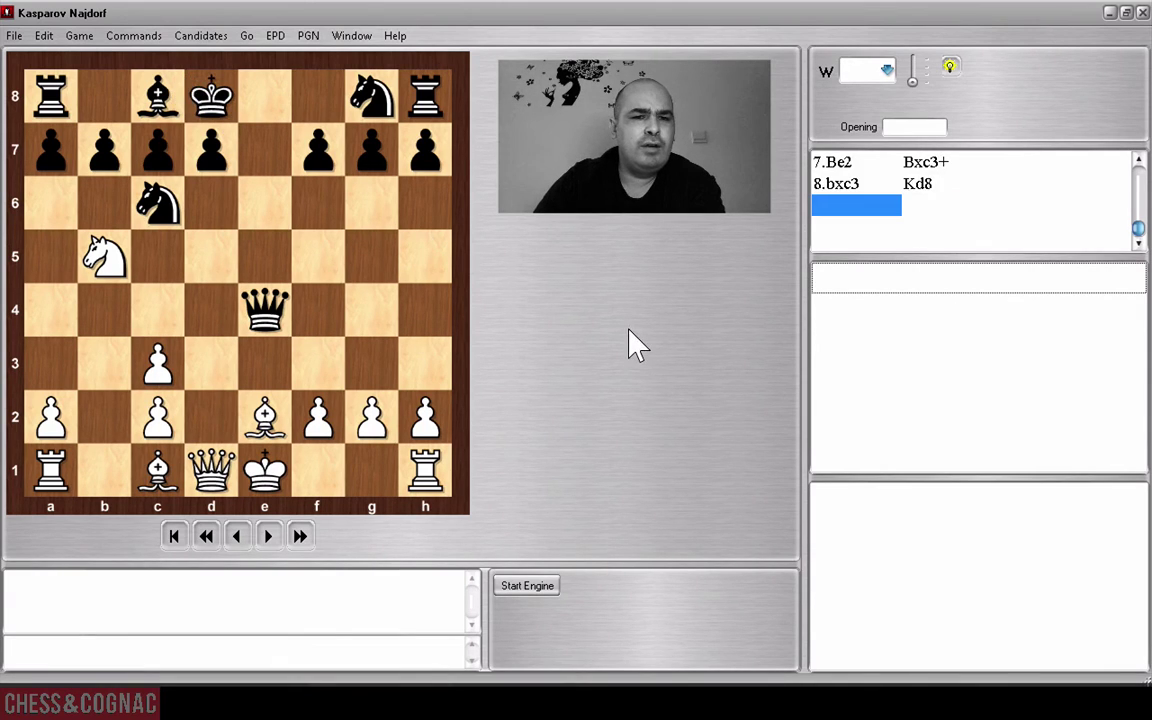
left_click_drag(264, 466, 372, 468)
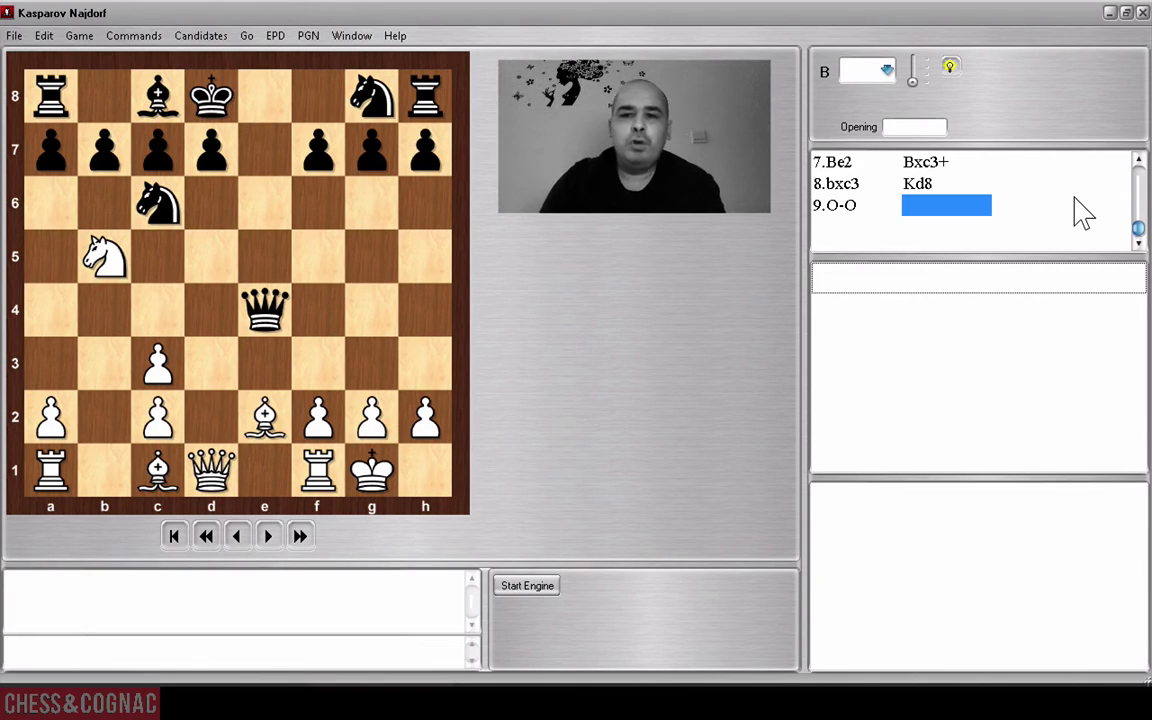
left_click_drag(1131, 226, 1131, 170)
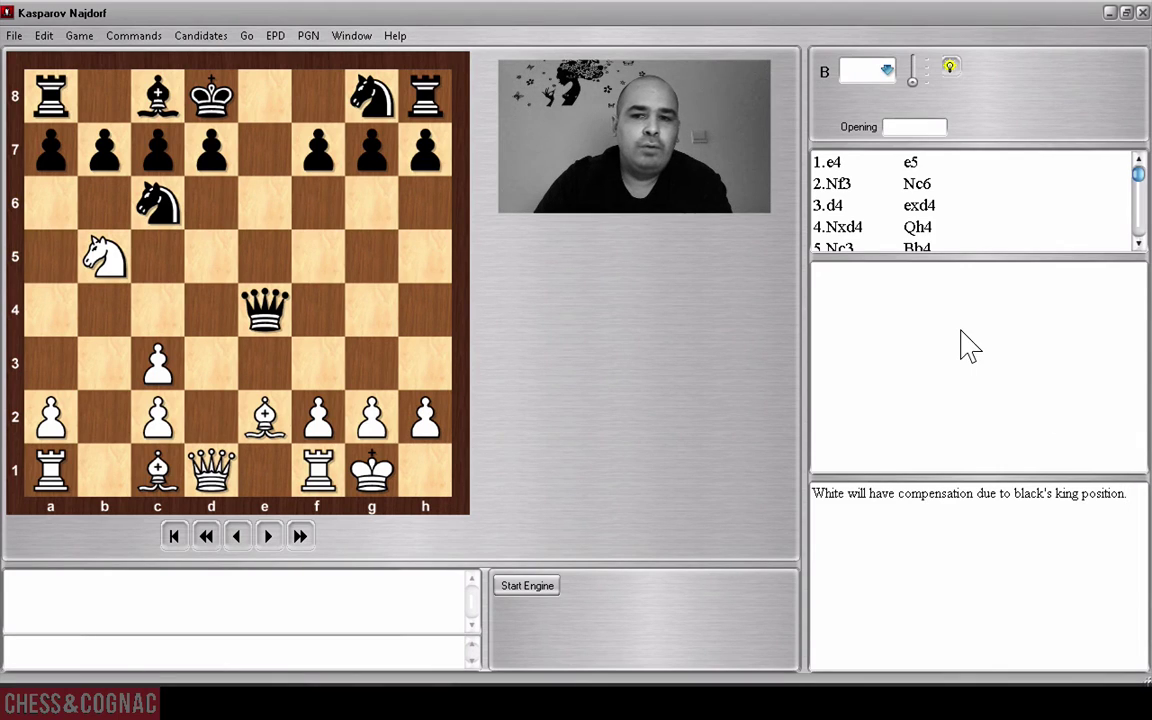
Give White's O-O reply to 8...Kd8 the '!' good-move annotation.
scroll(913, 211, "down", 2)
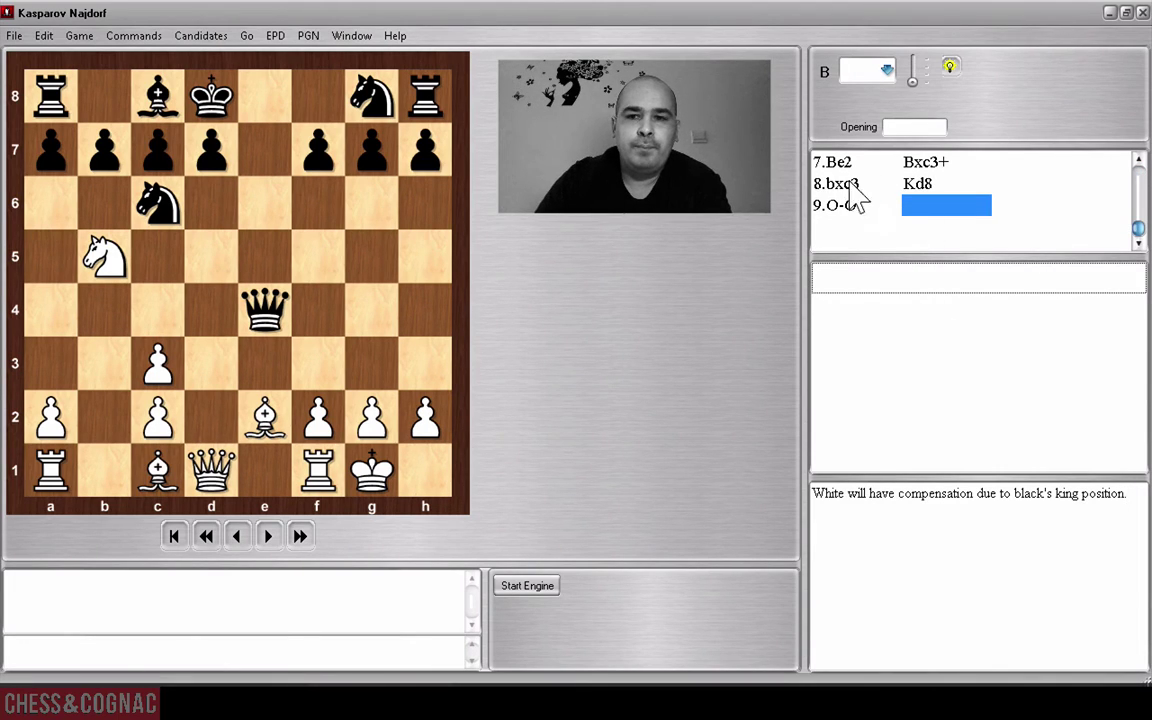
left_click(822, 199)
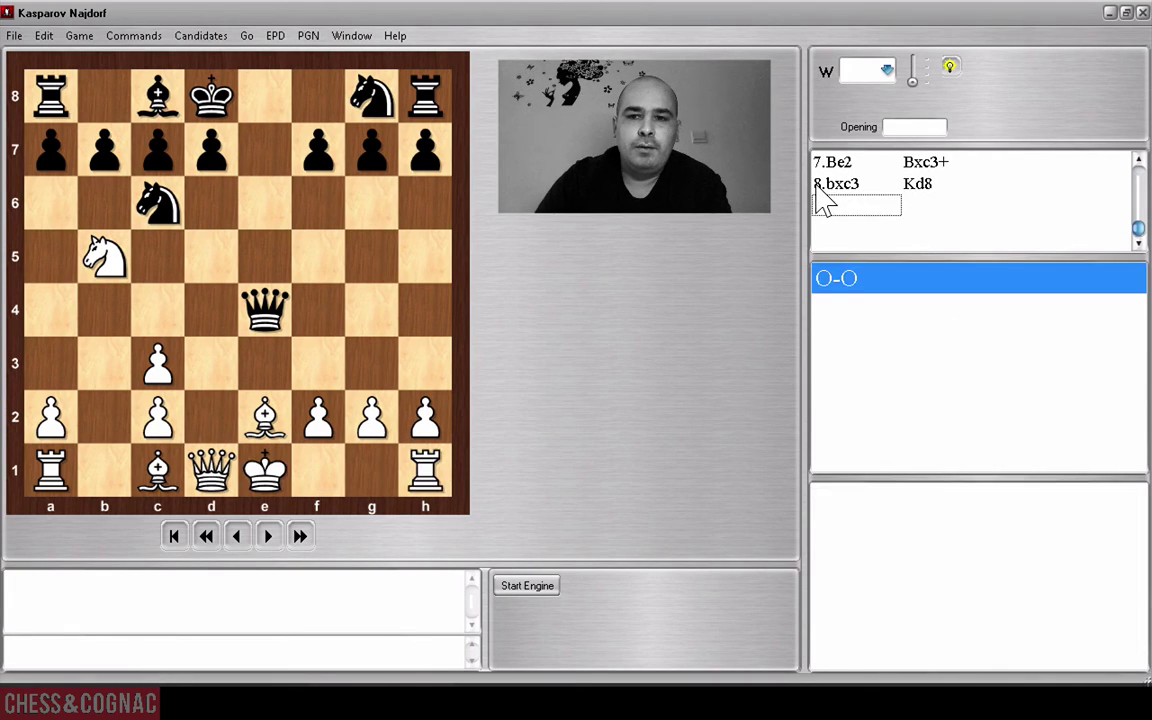
right_click(828, 277)
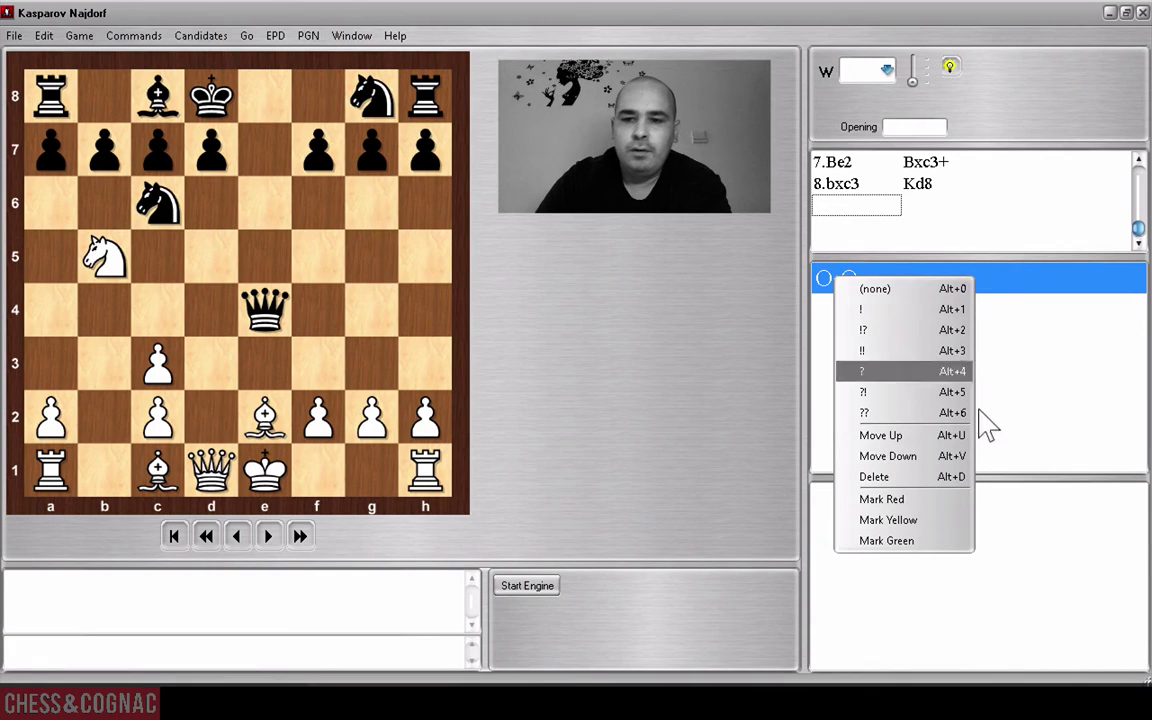
left_click(875, 309)
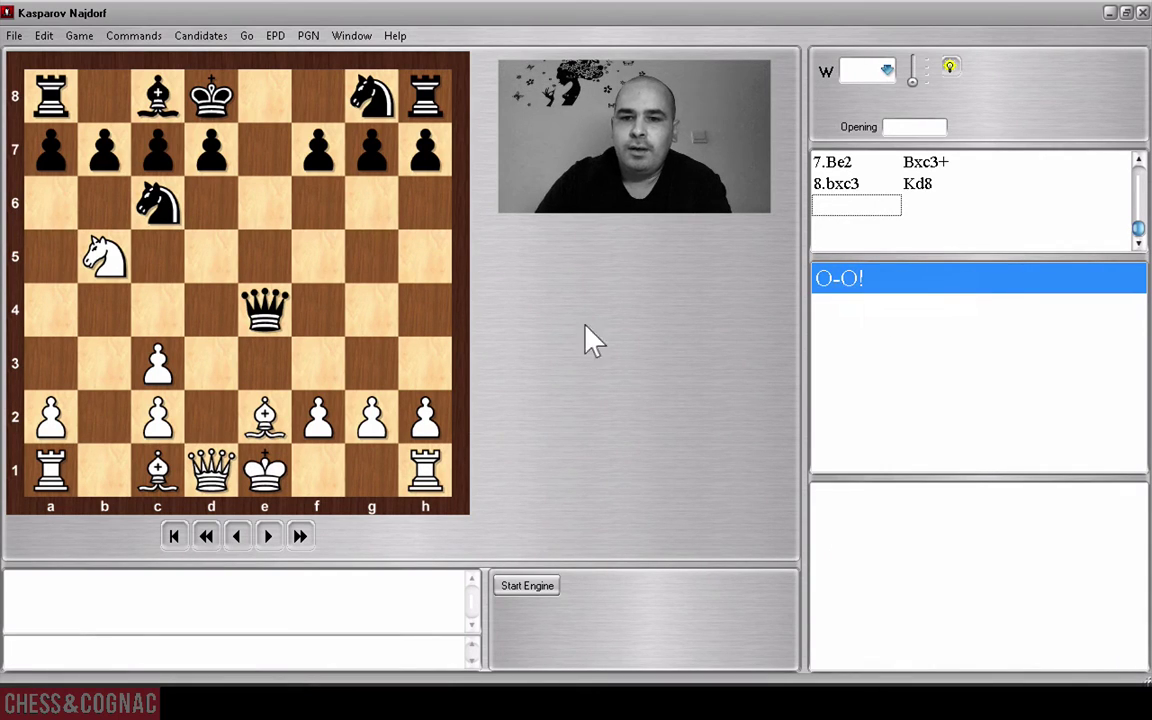
Enter 9.O-O a6 10.Nd4 in the Qh4 line.
left_click_drag(266, 468, 371, 468)
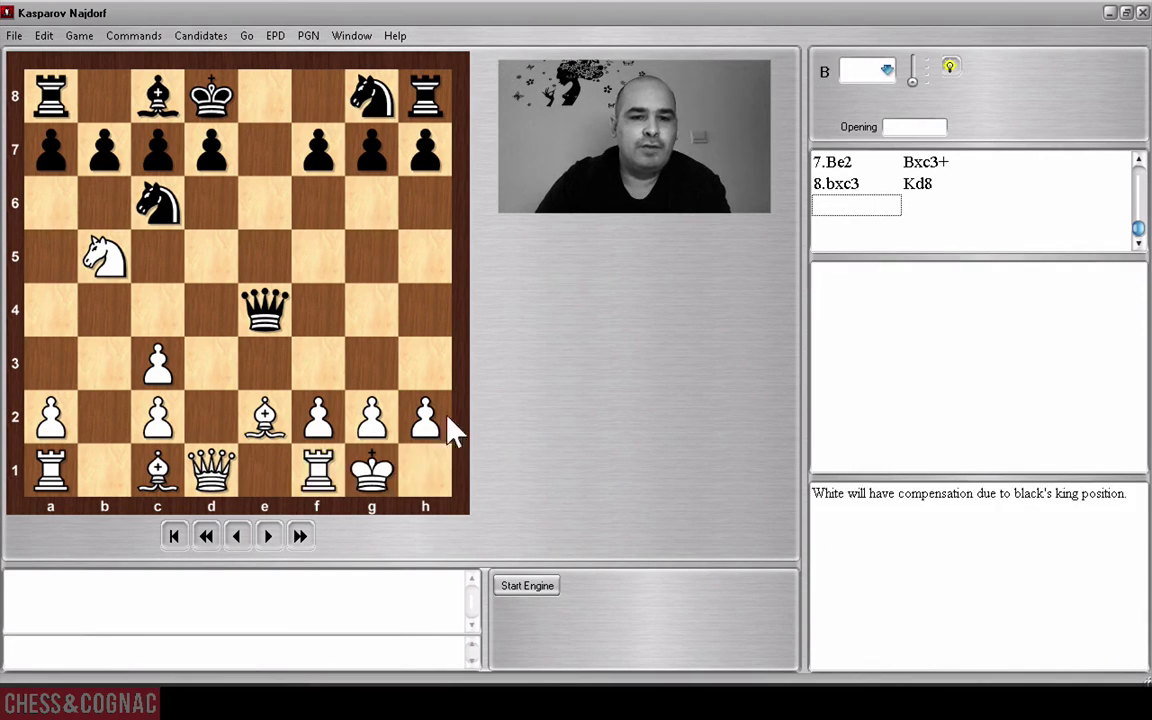
left_click_drag(51, 152, 51, 205)
left_click_drag(104, 256, 205, 310)
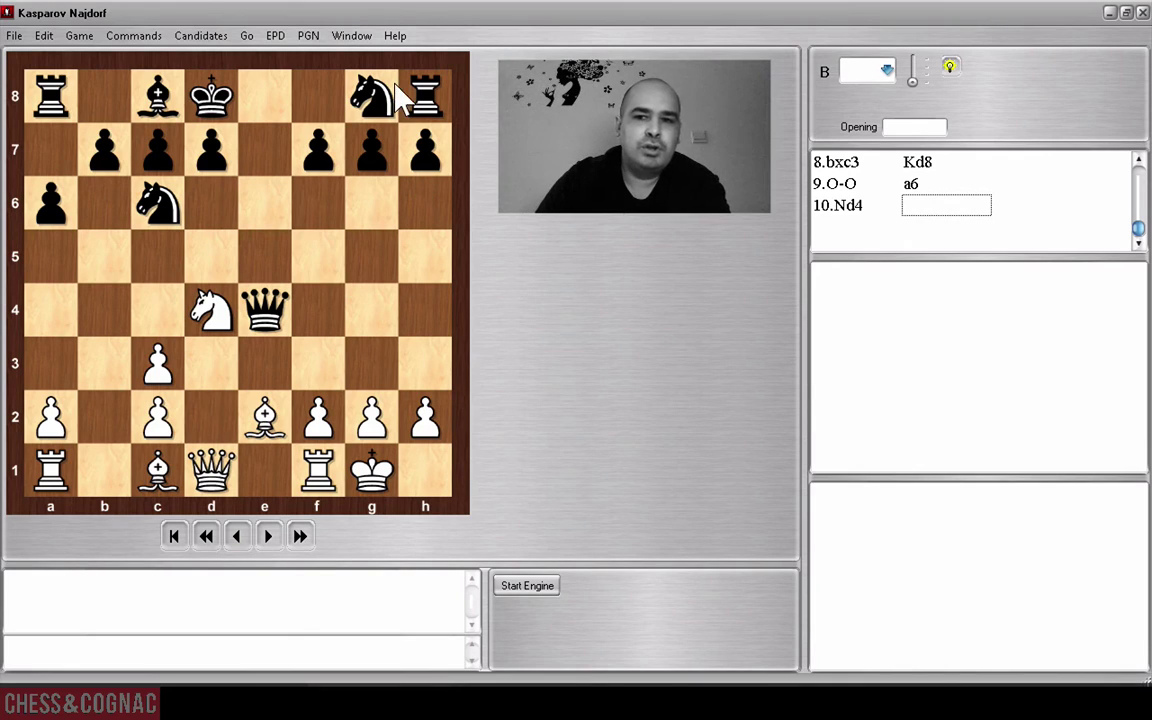
Browse the Commands, Candidates, Window and PGN menus looking for the training feature.
left_click(140, 33)
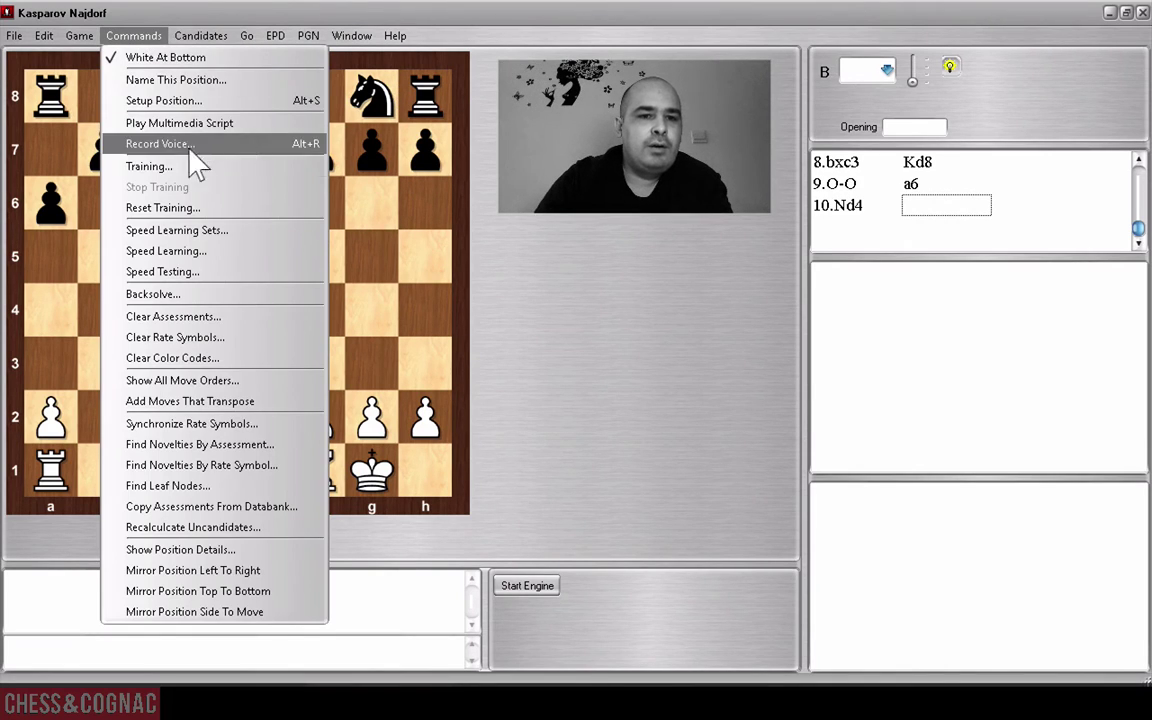
mouse_move(195, 35)
mouse_move(68, 33)
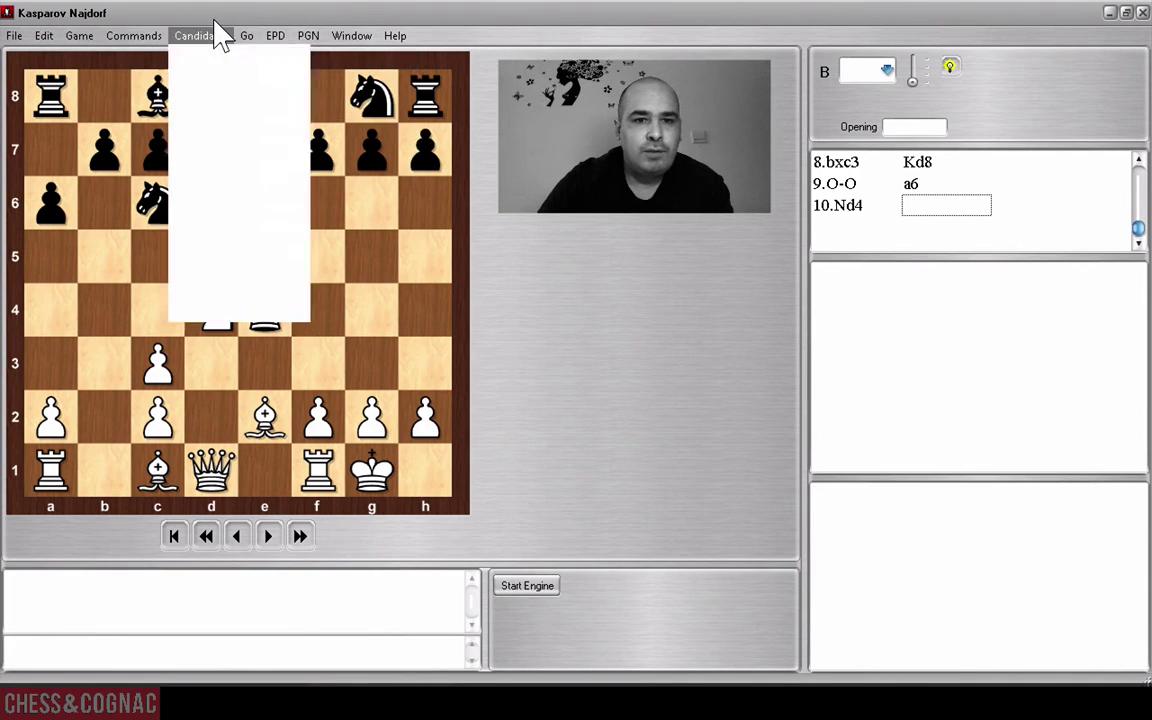
mouse_move(252, 28)
mouse_move(353, 24)
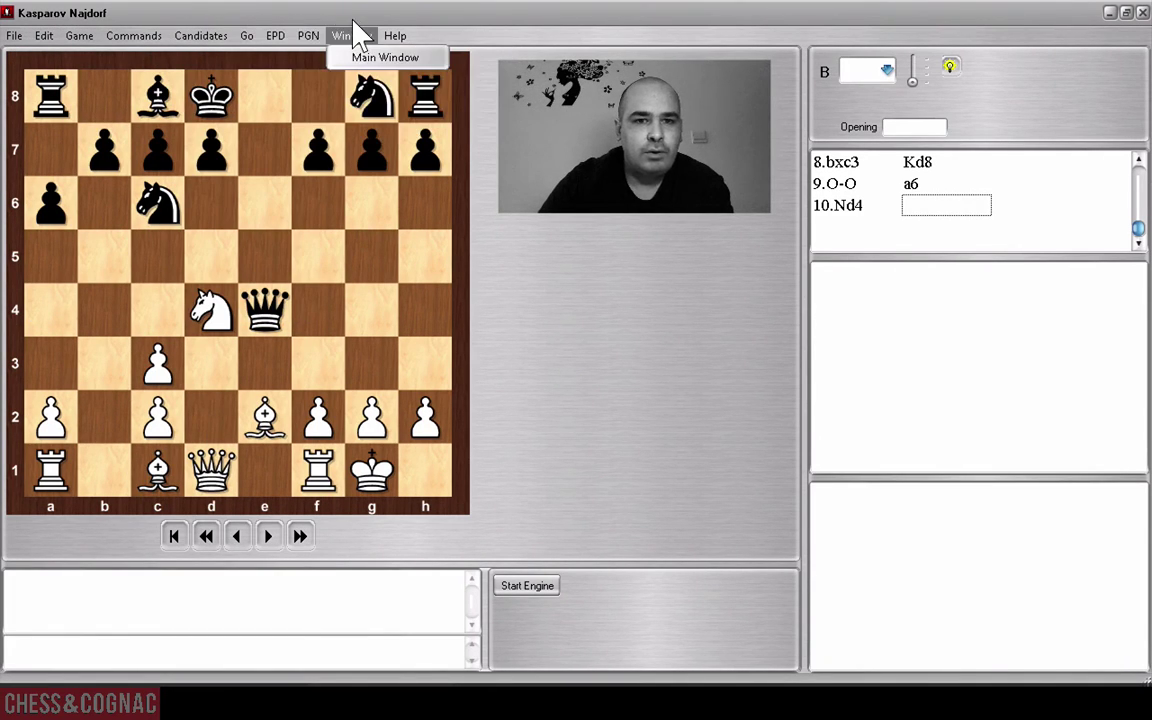
mouse_move(306, 22)
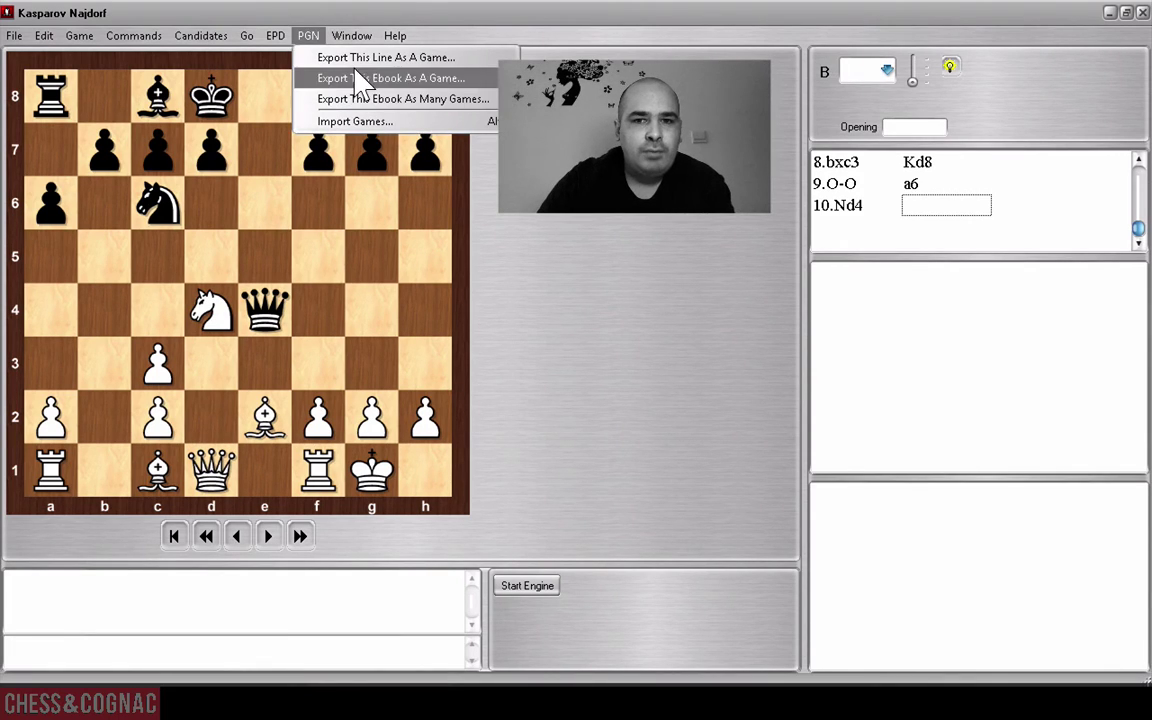
left_click(108, 22)
left_click(134, 35)
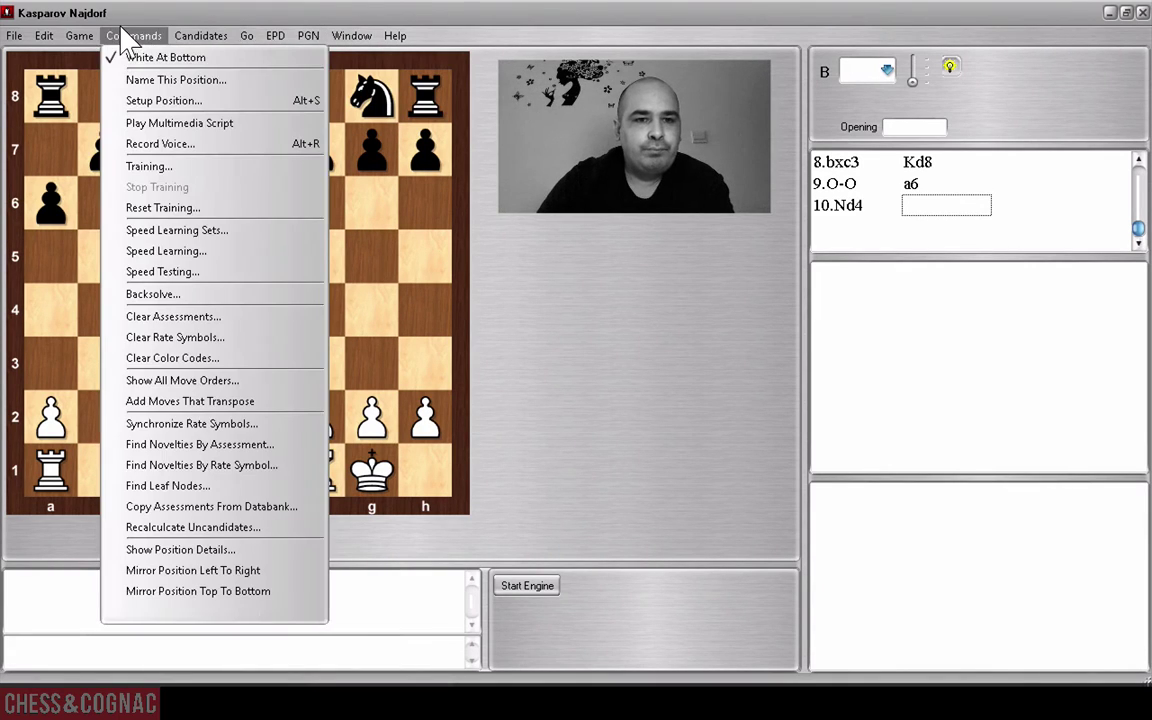
Start Commands > Training with Computer Plays: Black; a no-candidates notice appears.
left_click(195, 166)
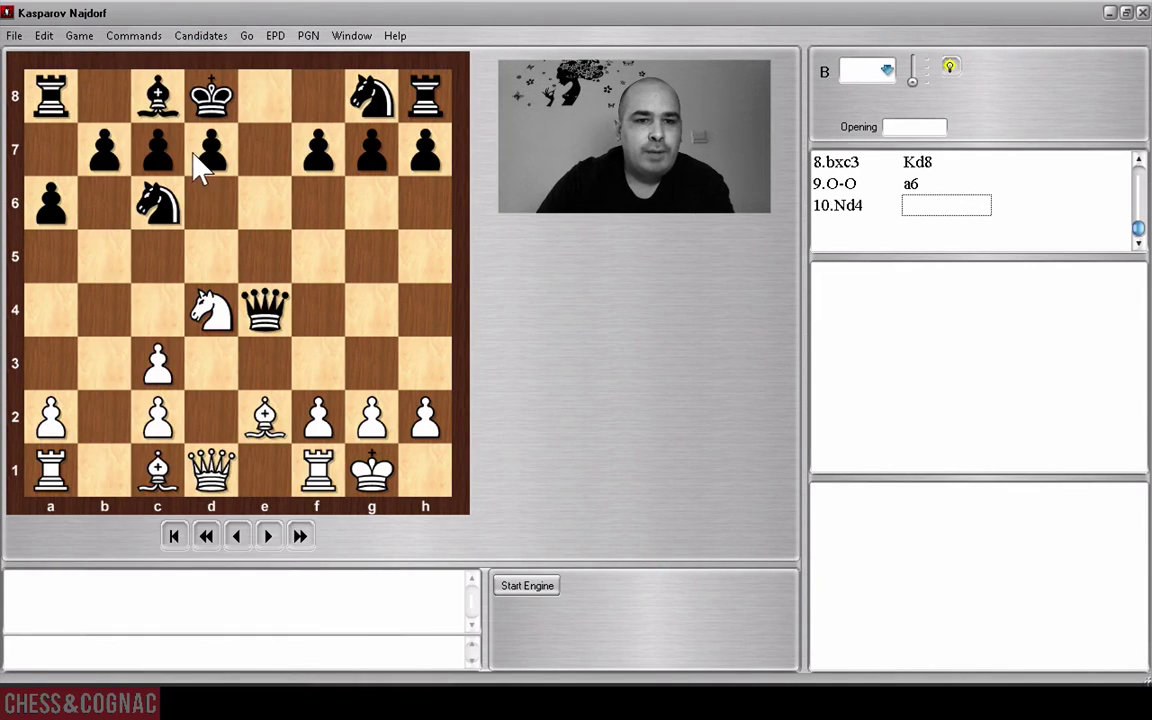
left_click(399, 272)
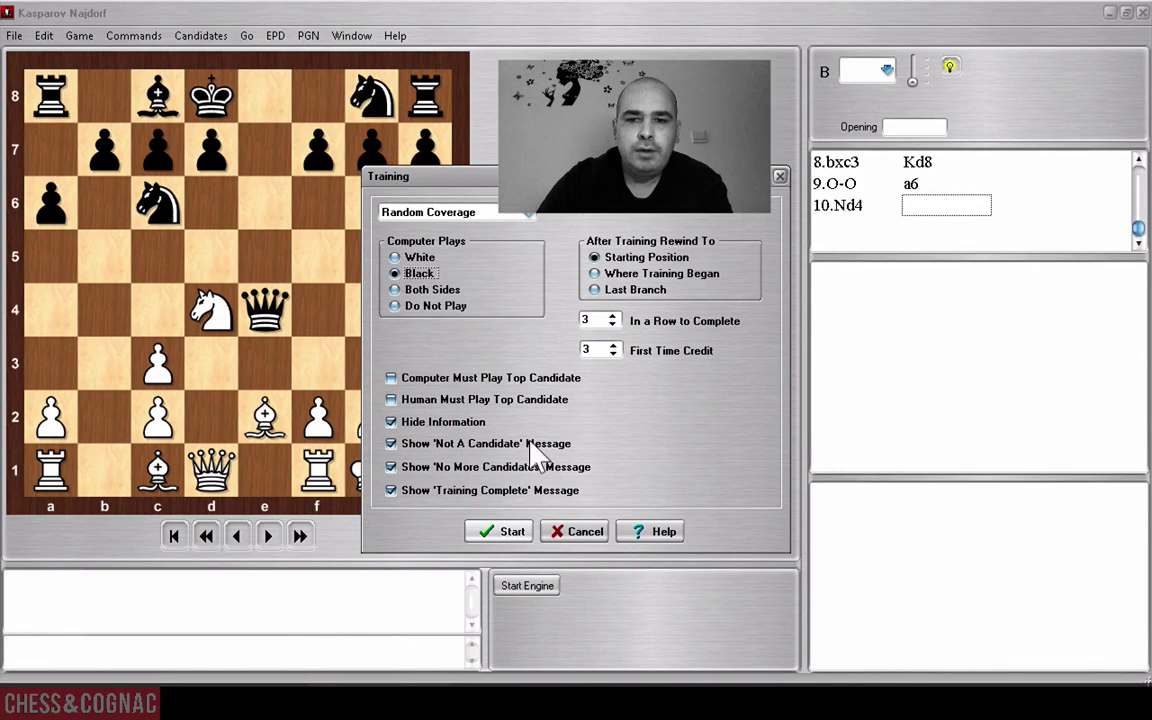
left_click(503, 533)
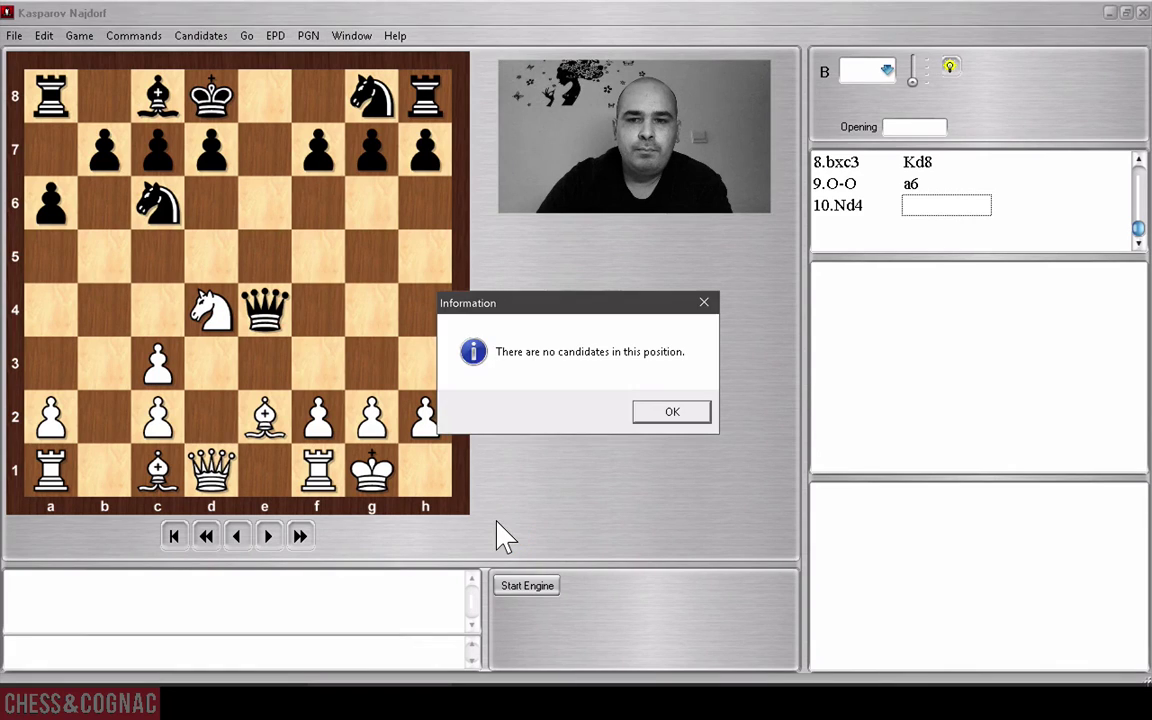
Dismiss the no-candidates notice and reset the board to the starting position.
left_click(672, 416)
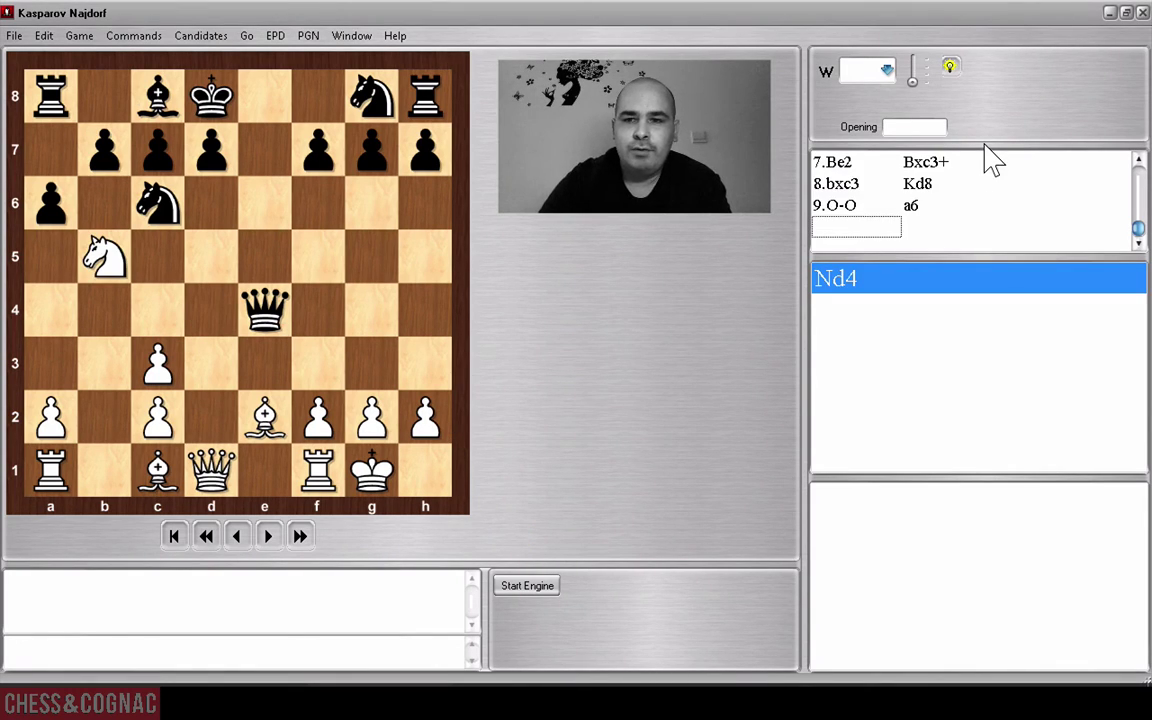
left_click_drag(1137, 228, 1136, 162)
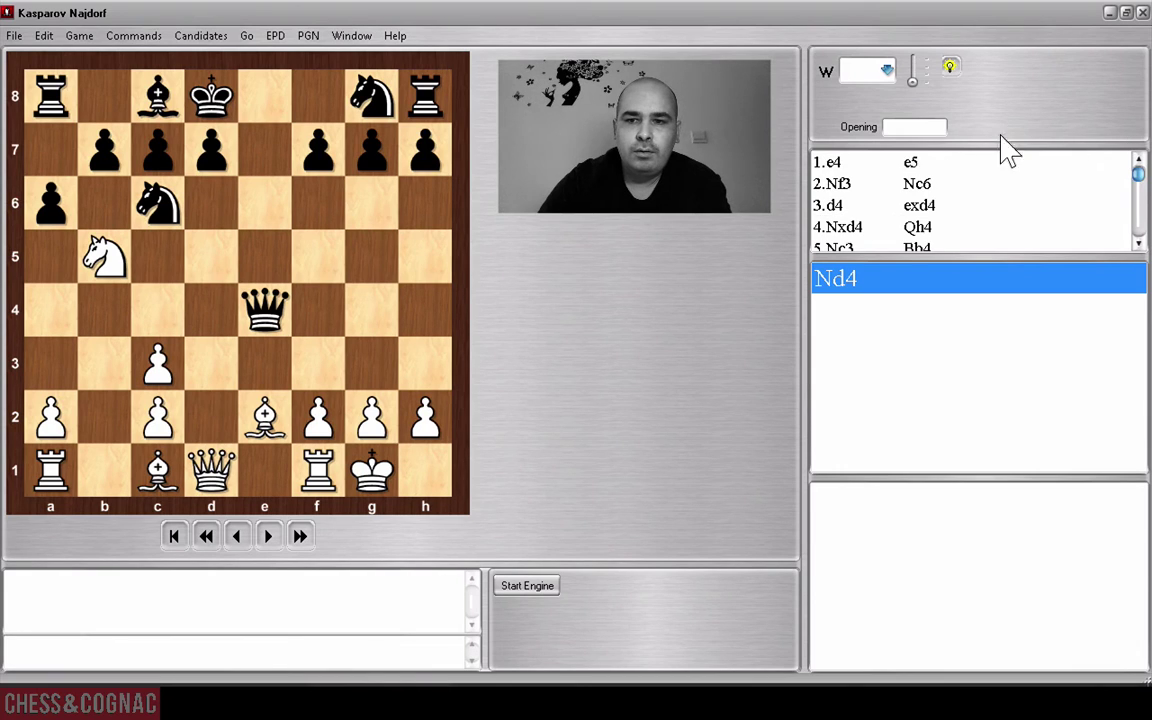
left_click(813, 160)
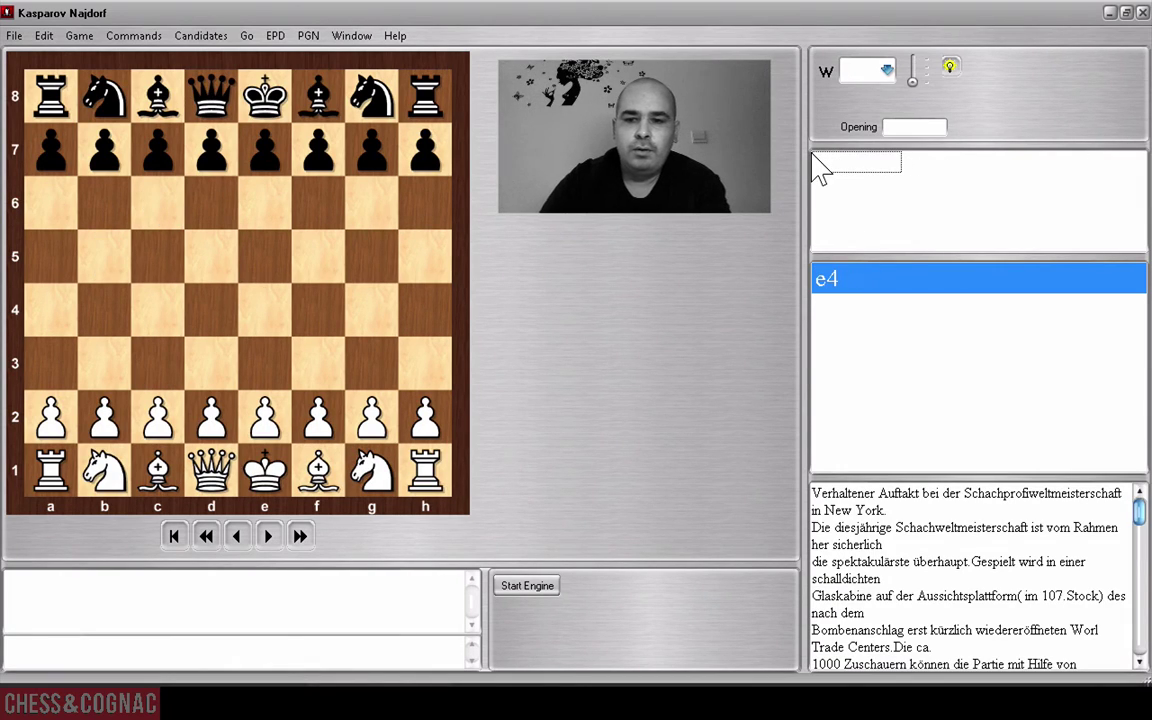
left_click(130, 36)
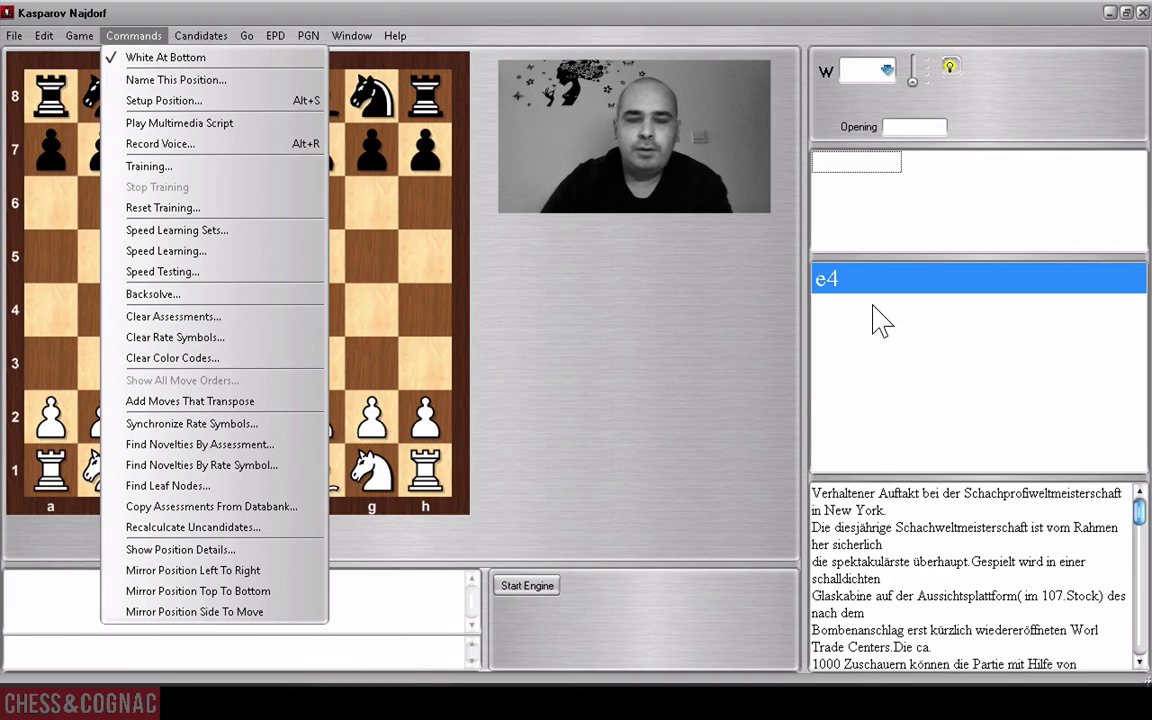
left_click(715, 314)
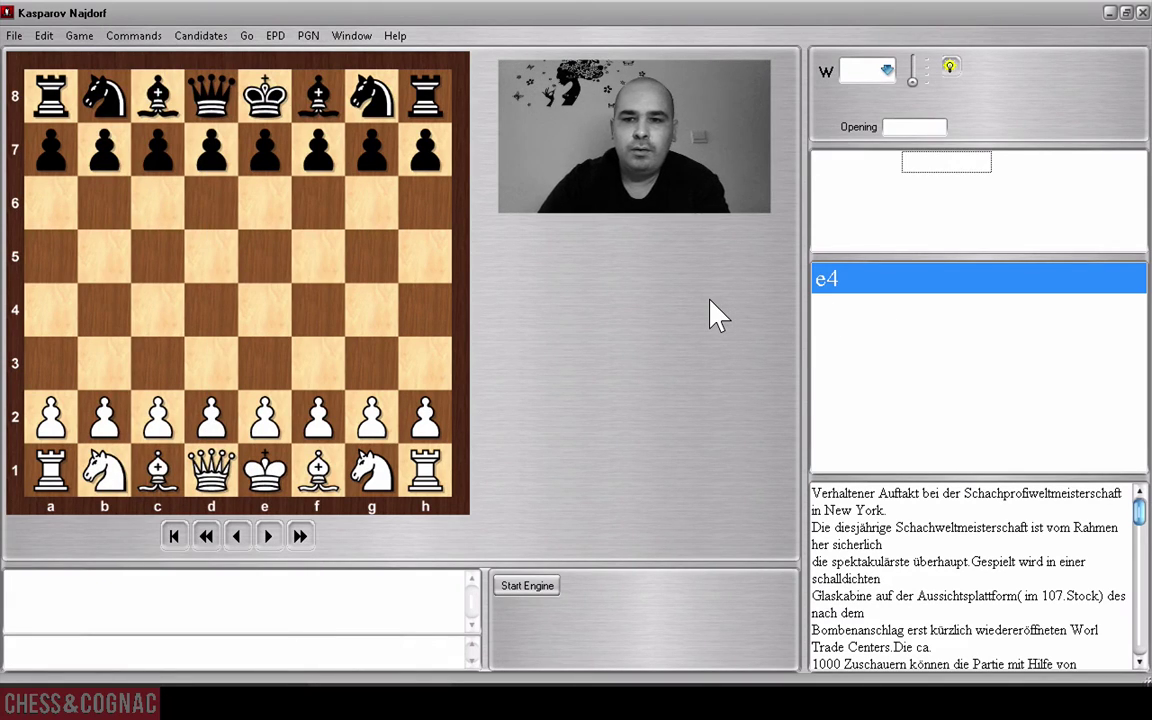
Play 1.e4 e5 from the candidates, start training, and answer with 2.Nf3.
left_click(820, 278)
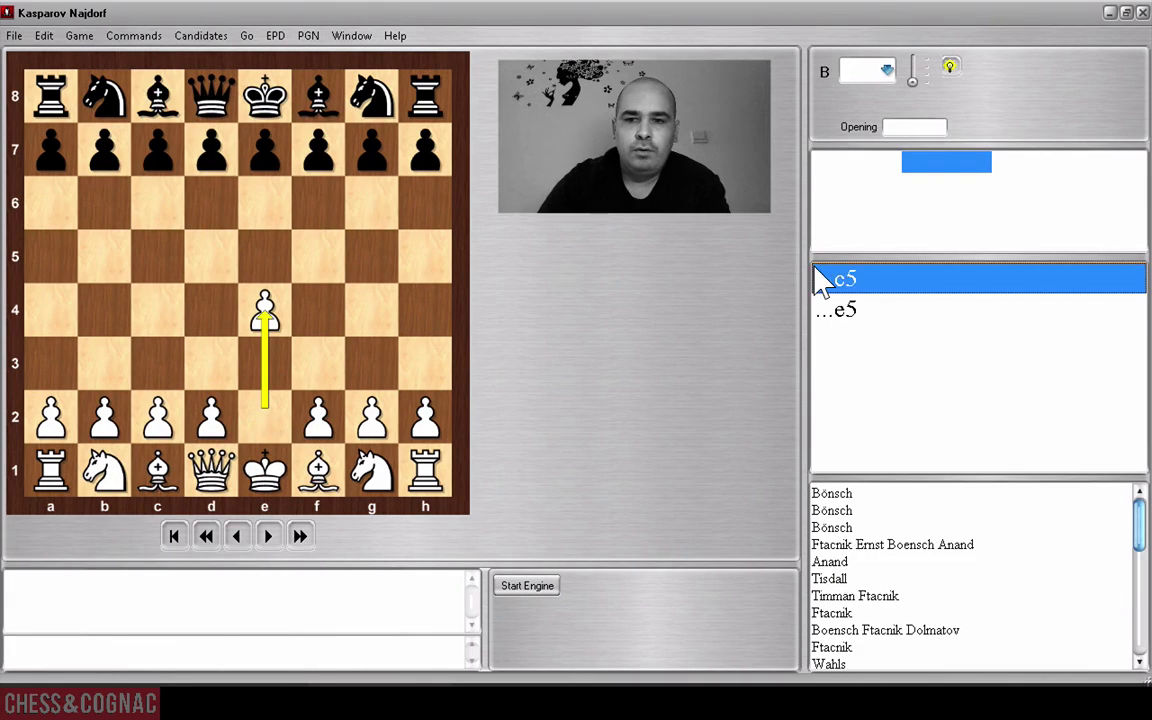
left_click(838, 310)
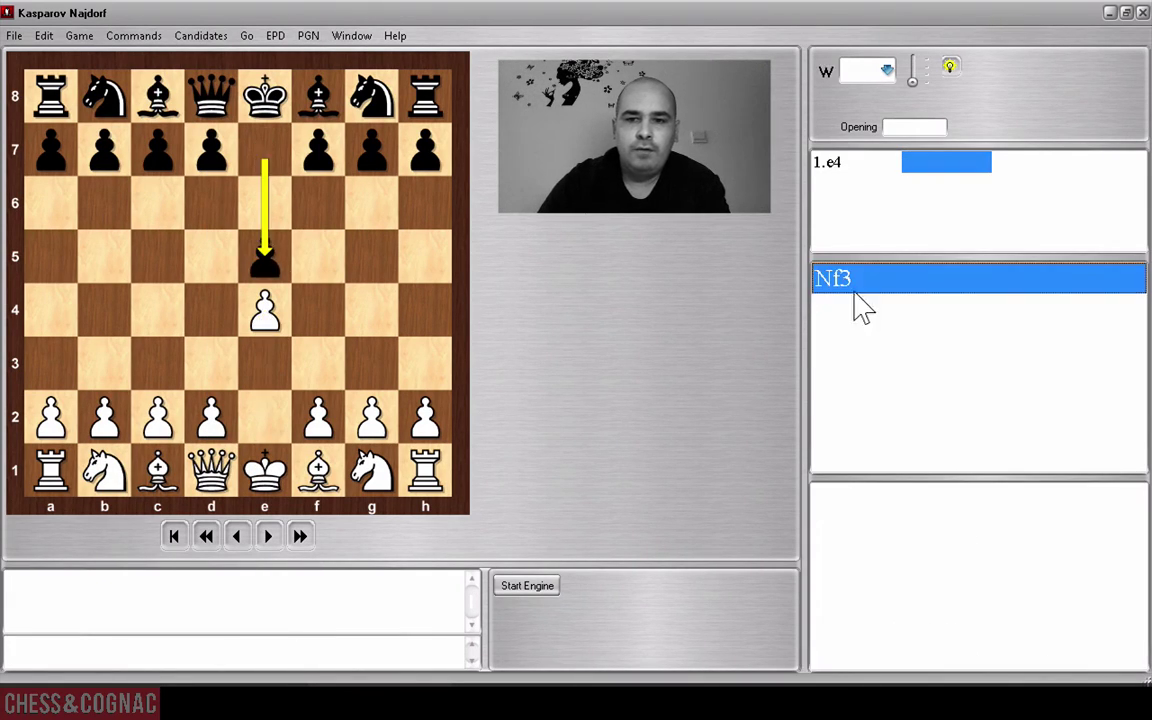
left_click(112, 33)
left_click(210, 161)
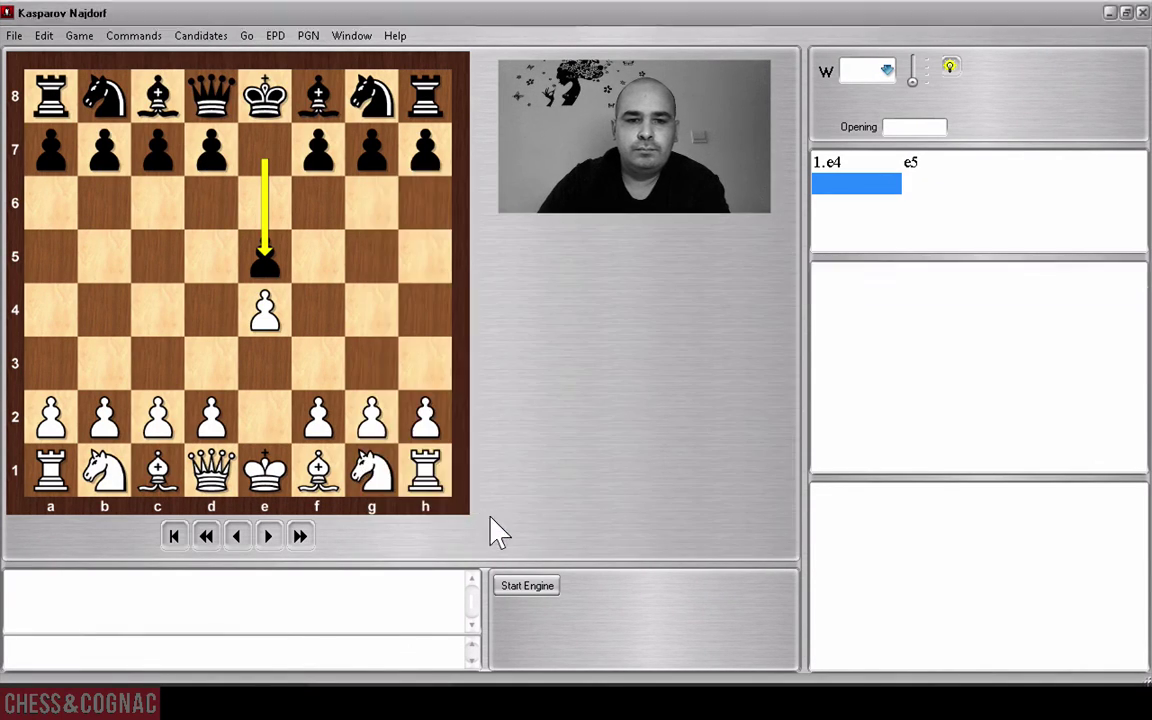
left_click_drag(371, 468, 318, 362)
Play White's 3.d4, 4.Nxd4, Be3, c3, Bc4, Be2, O-O and 10.Nd2 against 4...Bc5.
left_click(202, 352)
left_click_drag(205, 308, 208, 309)
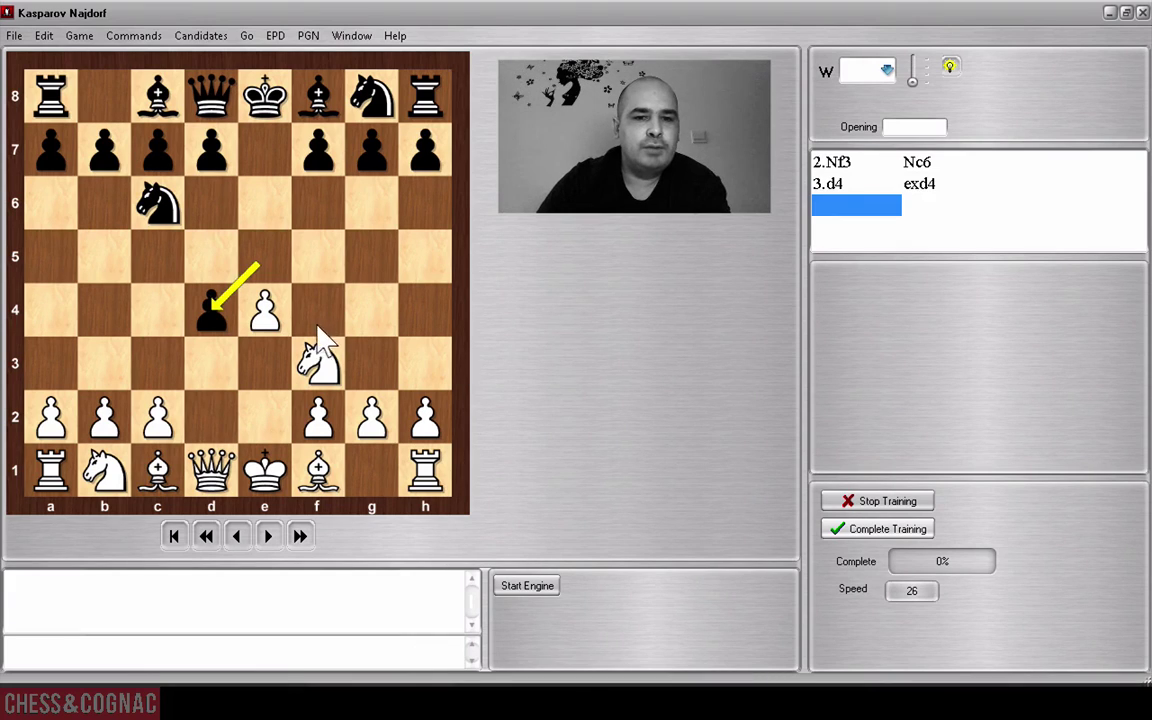
left_click_drag(320, 335, 210, 308)
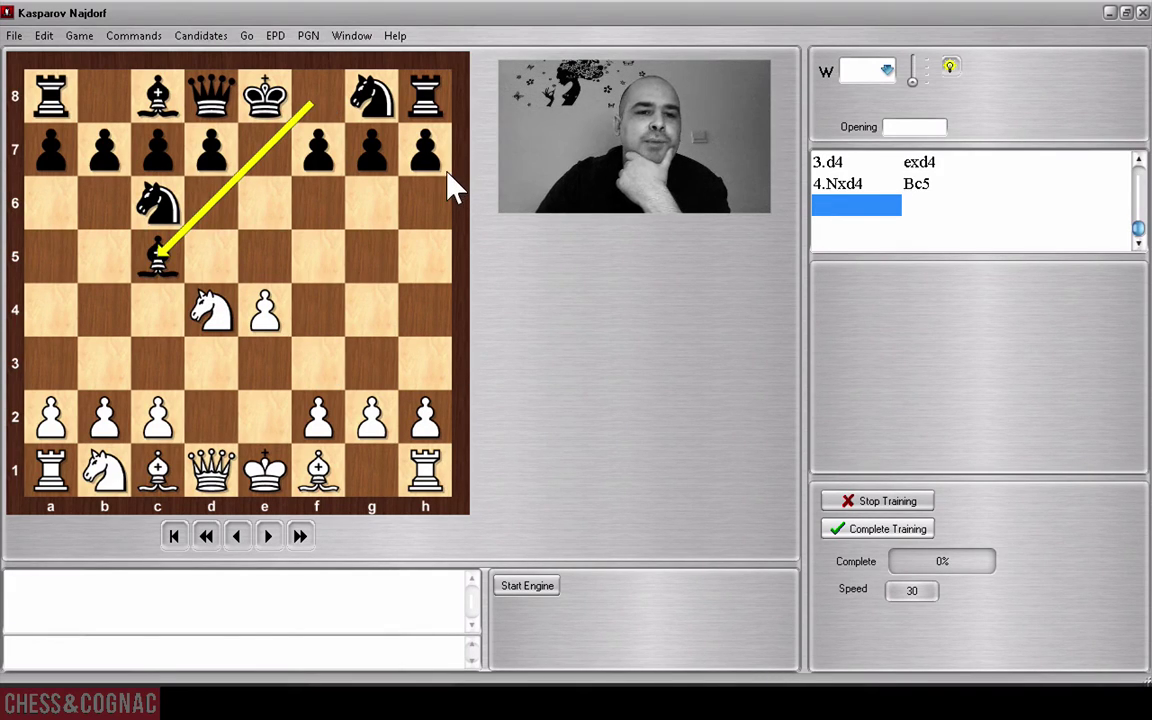
left_click_drag(159, 462, 265, 362)
left_click_drag(157, 415, 157, 362)
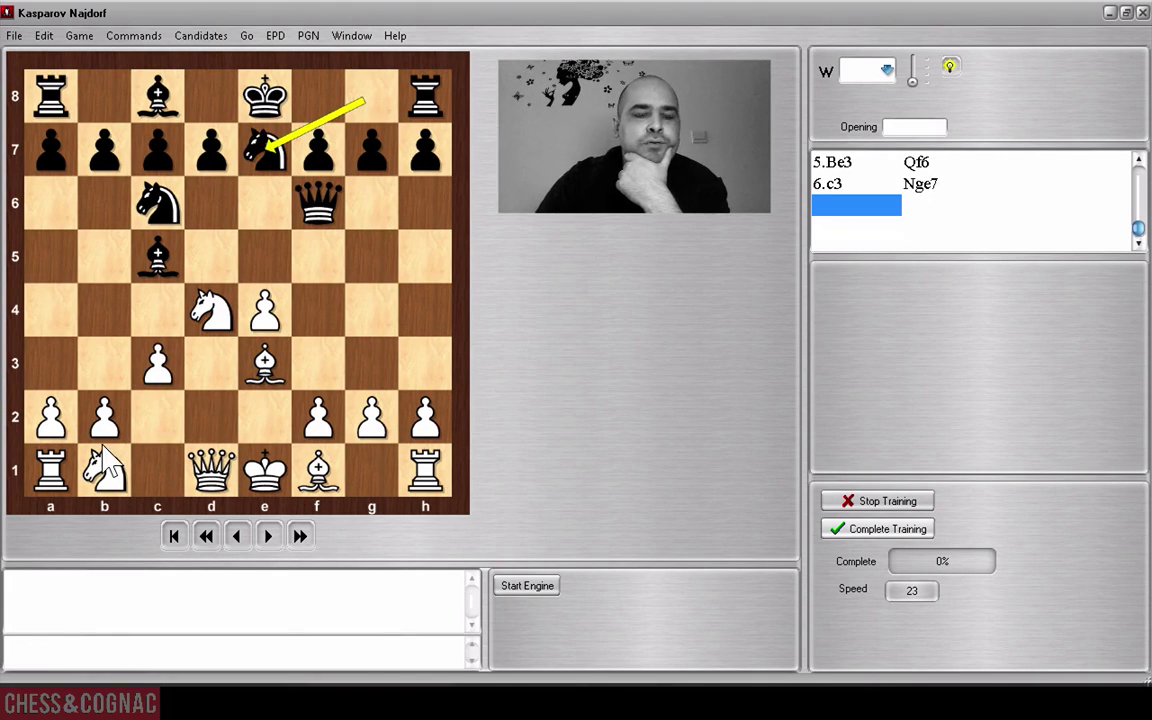
left_click_drag(314, 464, 152, 300)
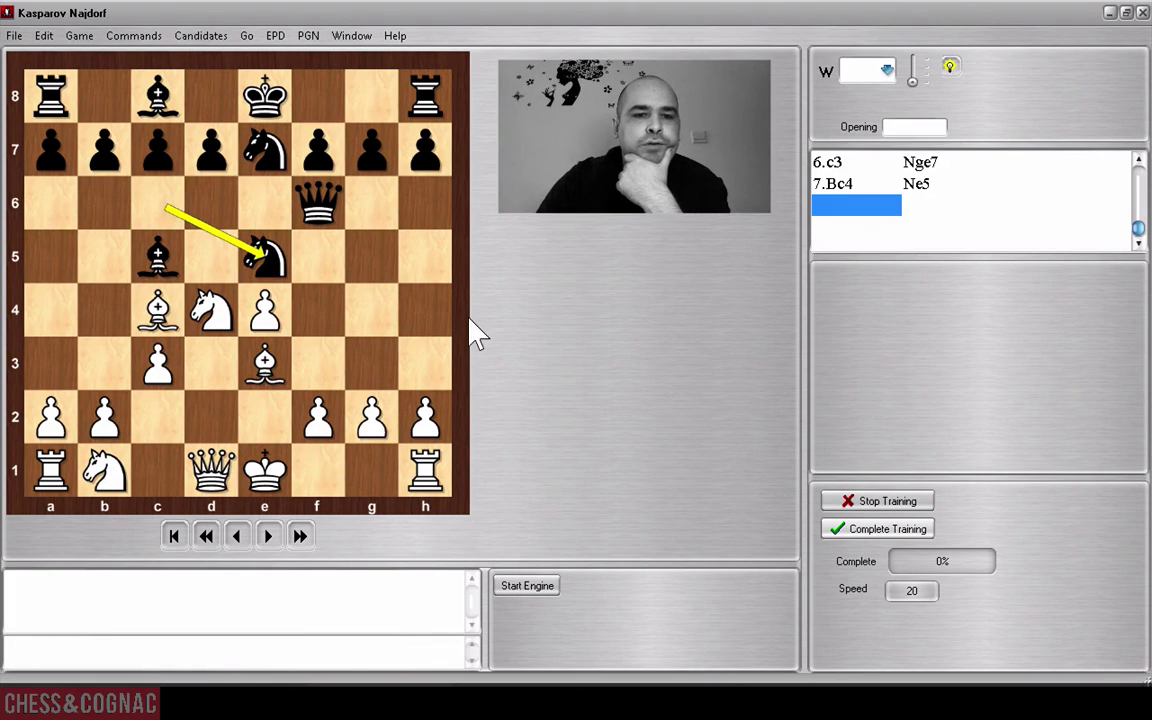
left_click_drag(157, 305, 262, 410)
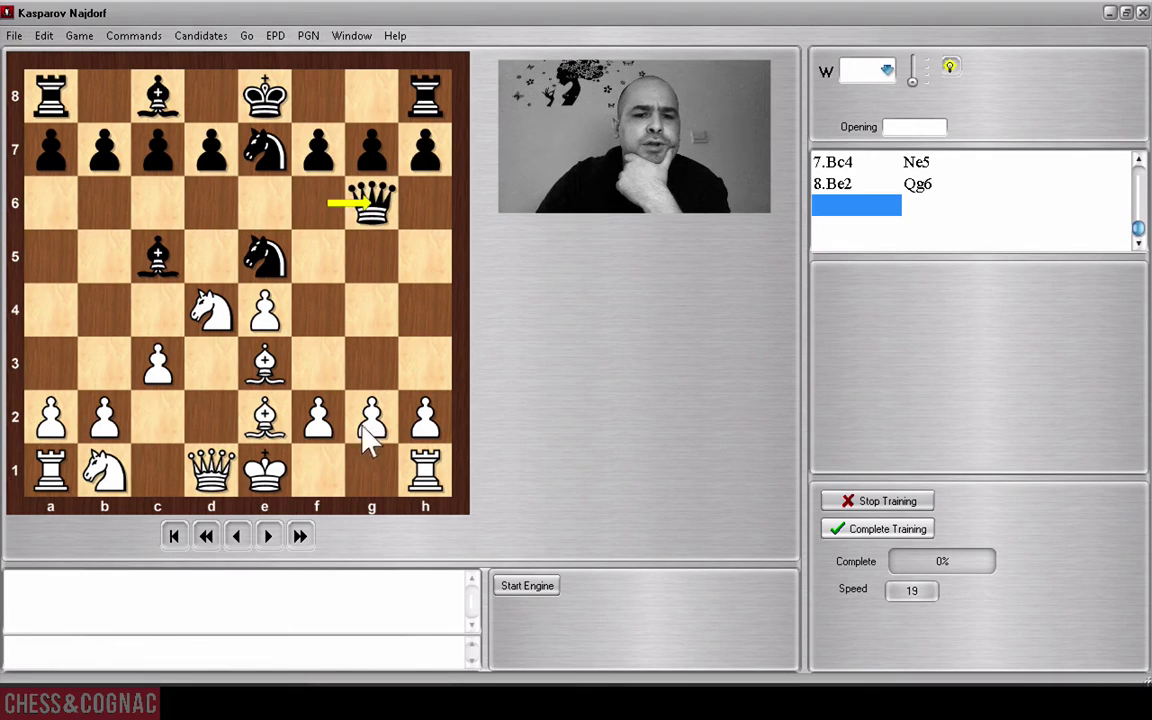
left_click_drag(268, 468, 362, 478)
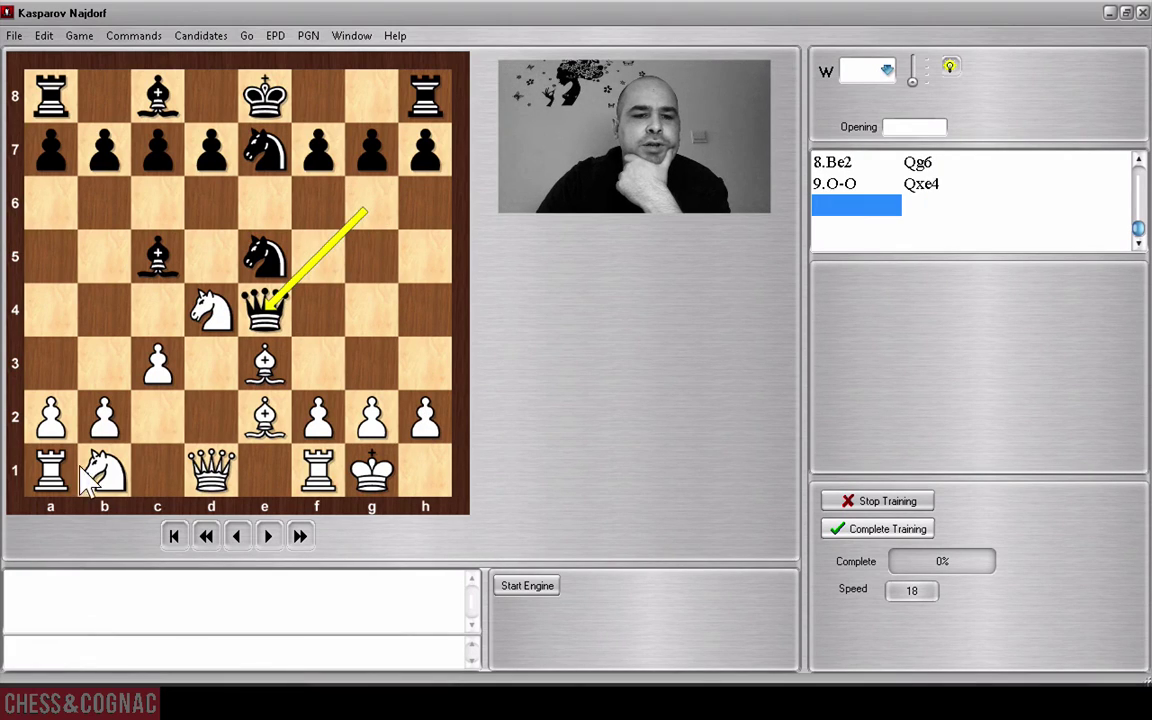
left_click_drag(88, 480, 205, 418)
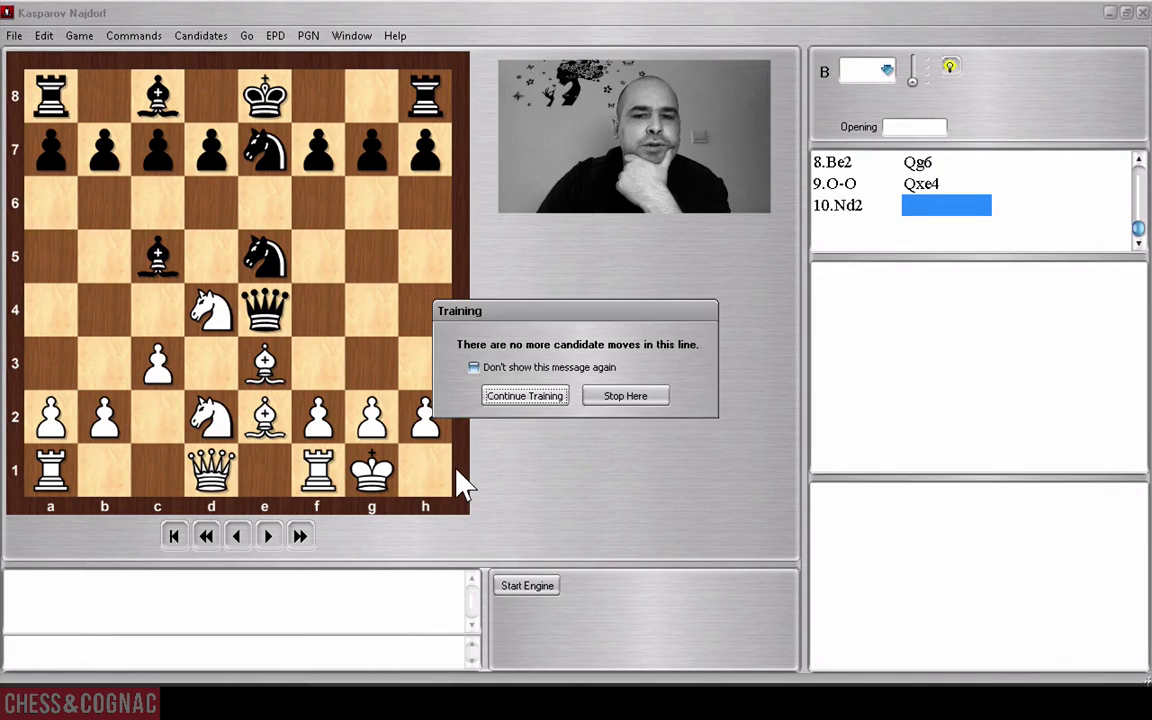
Continue training, playing 1.e4, 2.Nf3, 3.d4, 4.Nxd4, Nc3, Nb5, Be2, bxc3, O-O and 10.Nd4.
left_click(522, 395)
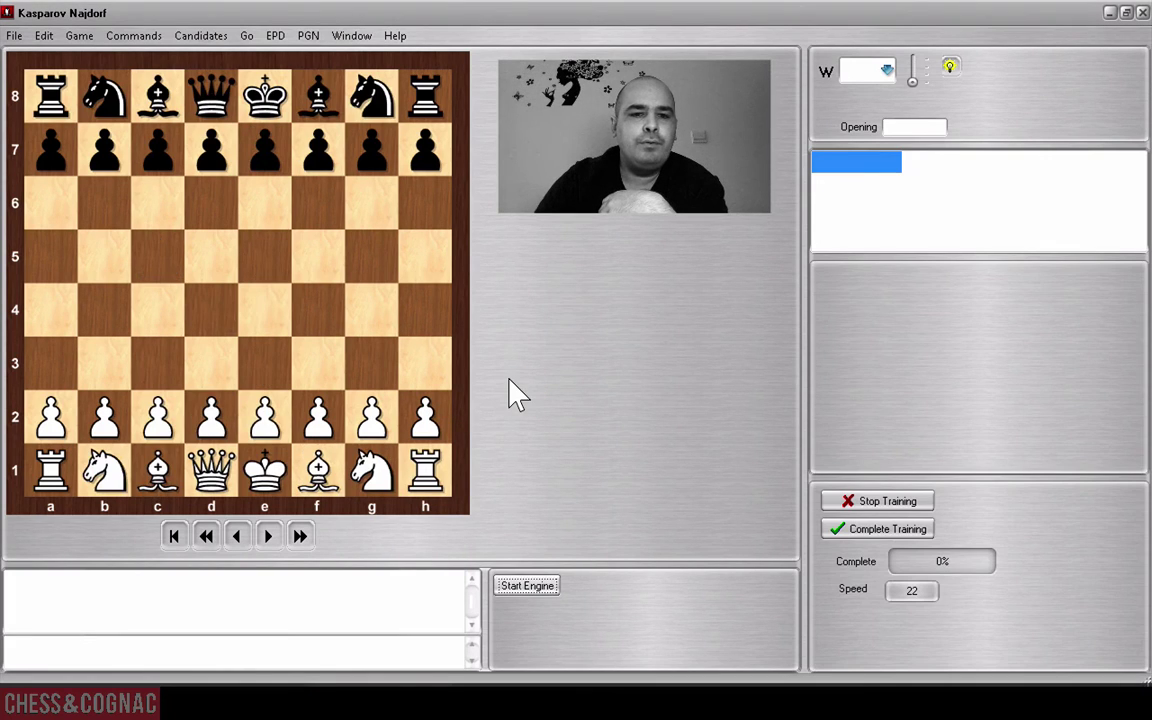
left_click_drag(262, 410, 258, 290)
left_click_drag(371, 470, 318, 362)
left_click_drag(211, 415, 211, 308)
left_click_drag(310, 358, 211, 310)
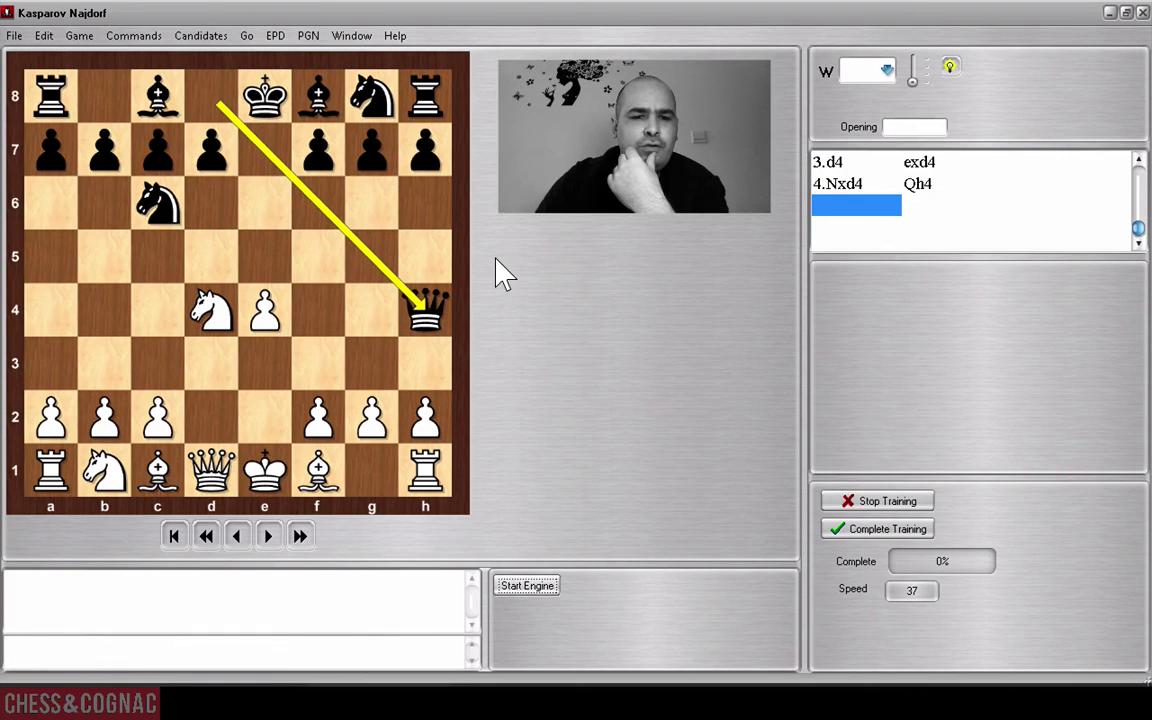
left_click_drag(106, 458, 130, 362)
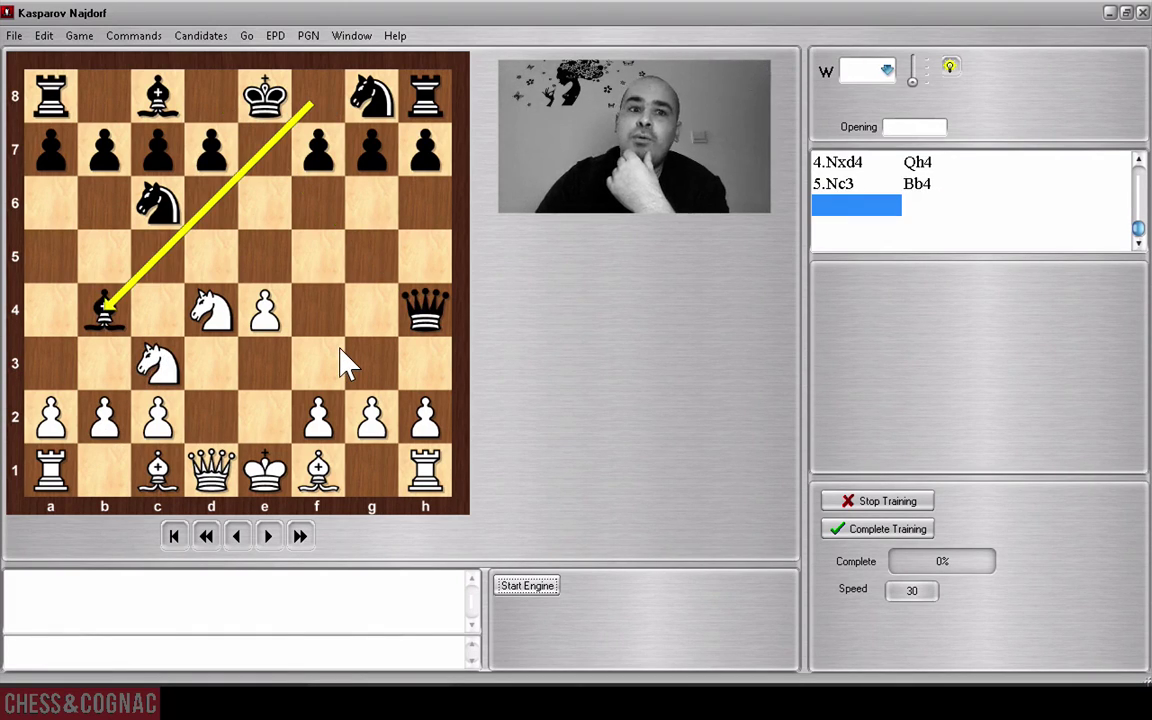
left_click_drag(208, 308, 95, 245)
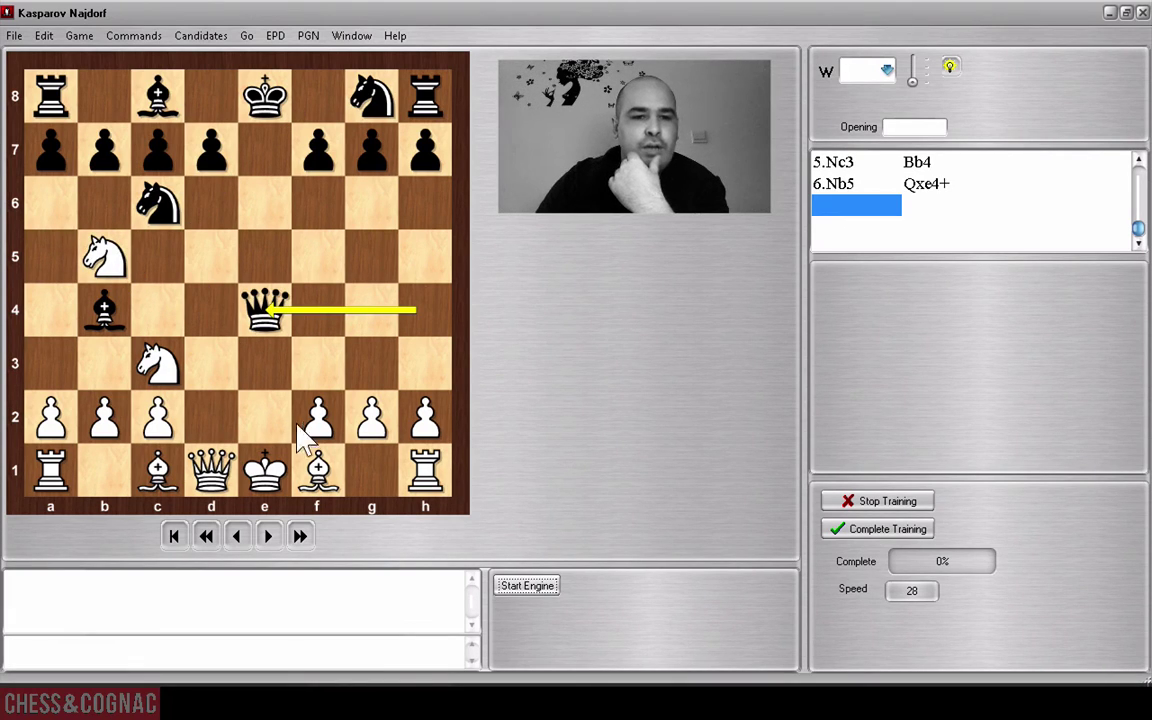
left_click_drag(305, 445, 262, 412)
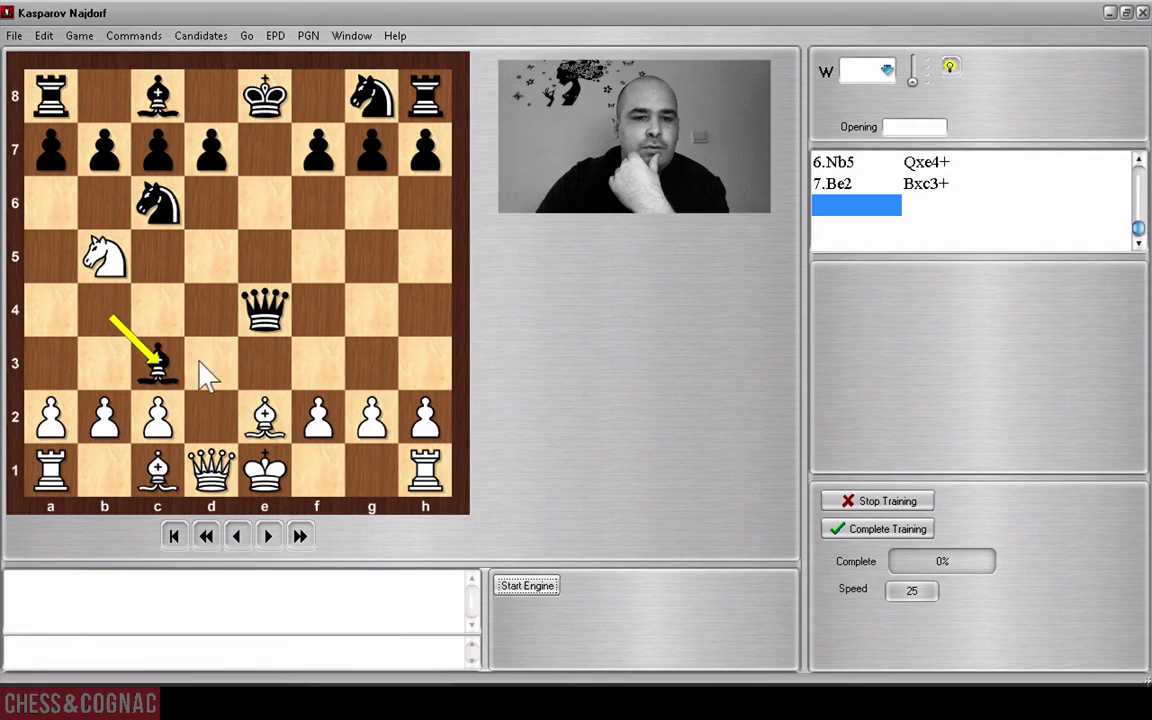
left_click_drag(104, 412, 158, 362)
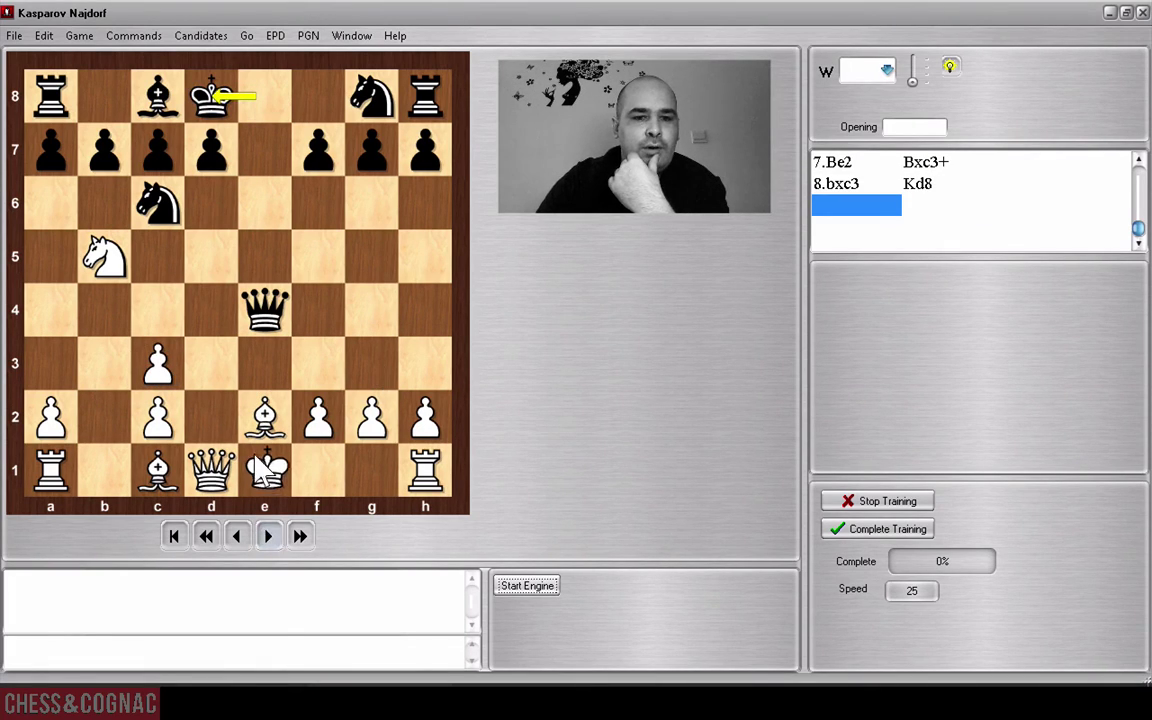
left_click_drag(268, 470, 362, 468)
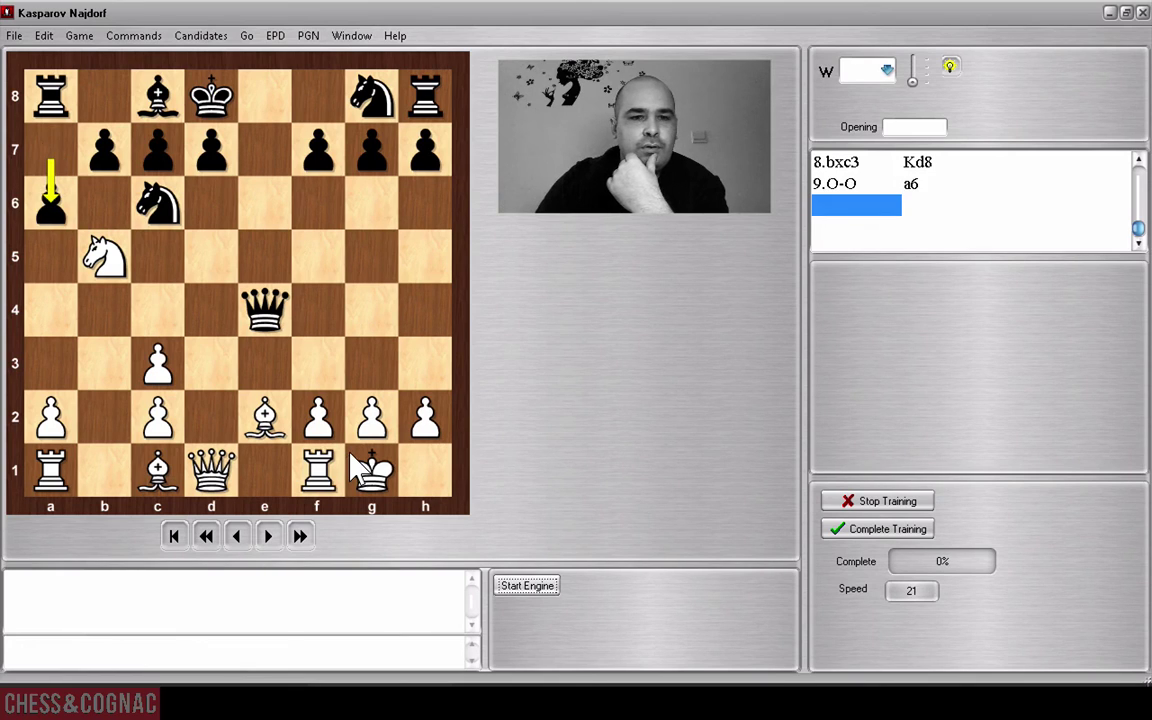
left_click_drag(104, 258, 203, 305)
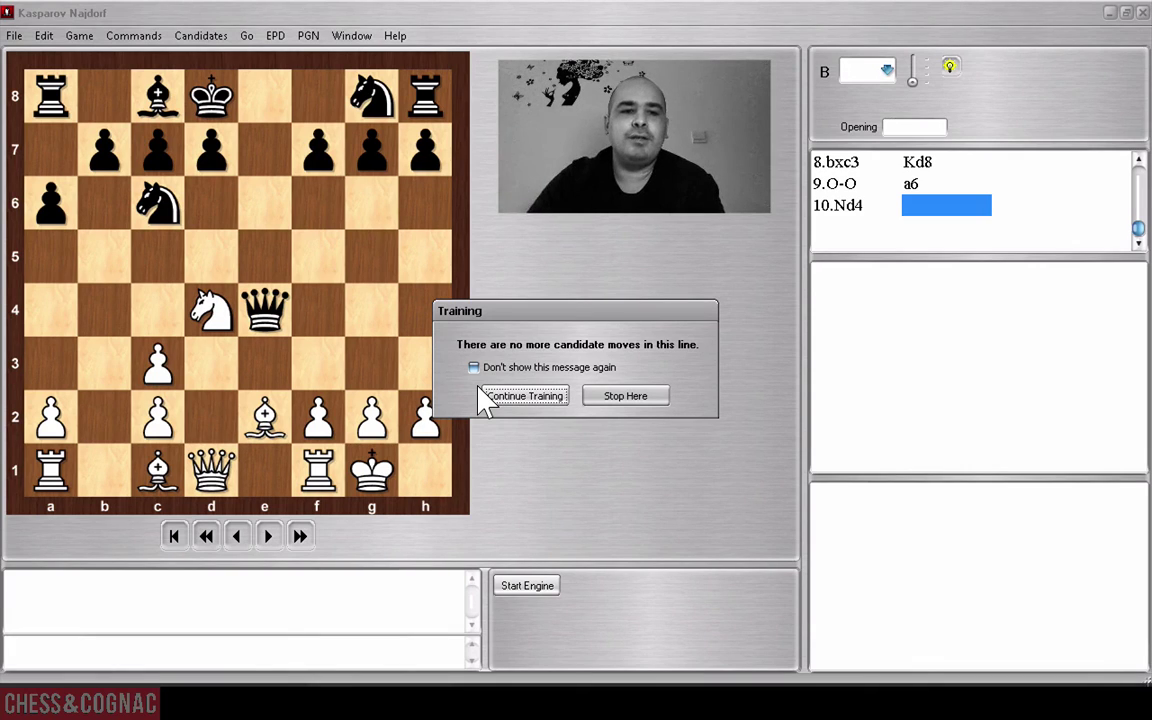
Continue training against 4...Nf6, playing 2.Nf3, 3.d4, 4.Nxd4, Nxc6, e5, Qe2, c4 and 9.Qe4.
left_click(528, 396)
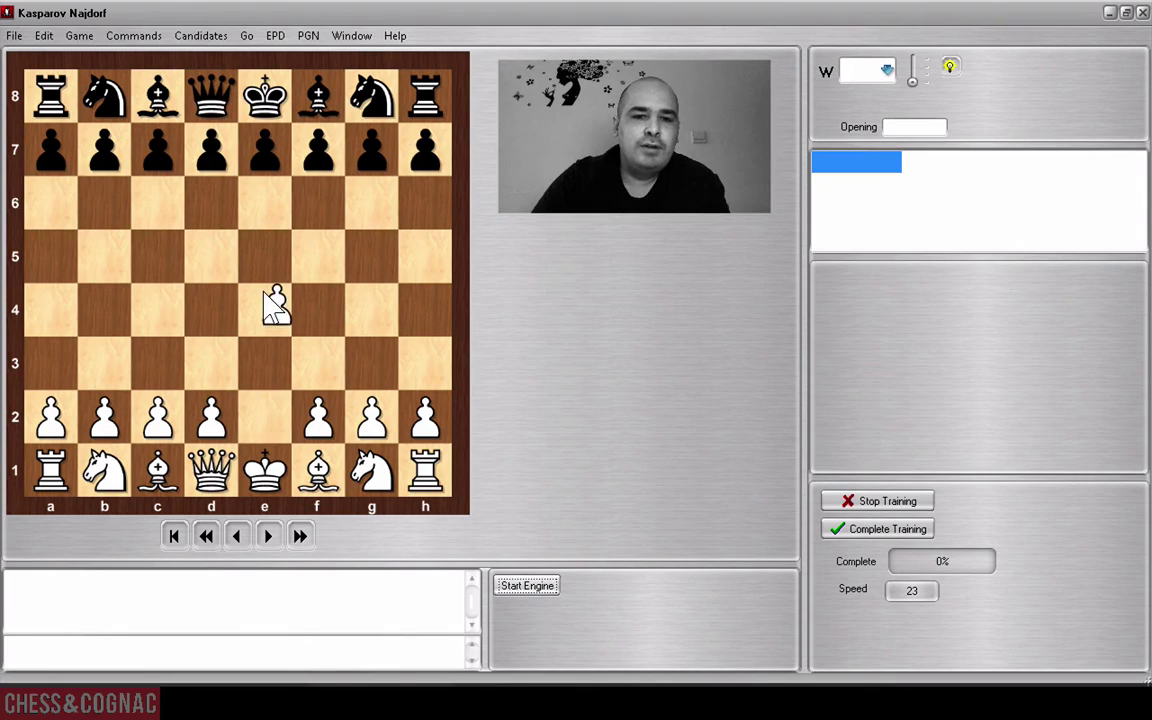
left_click(320, 365)
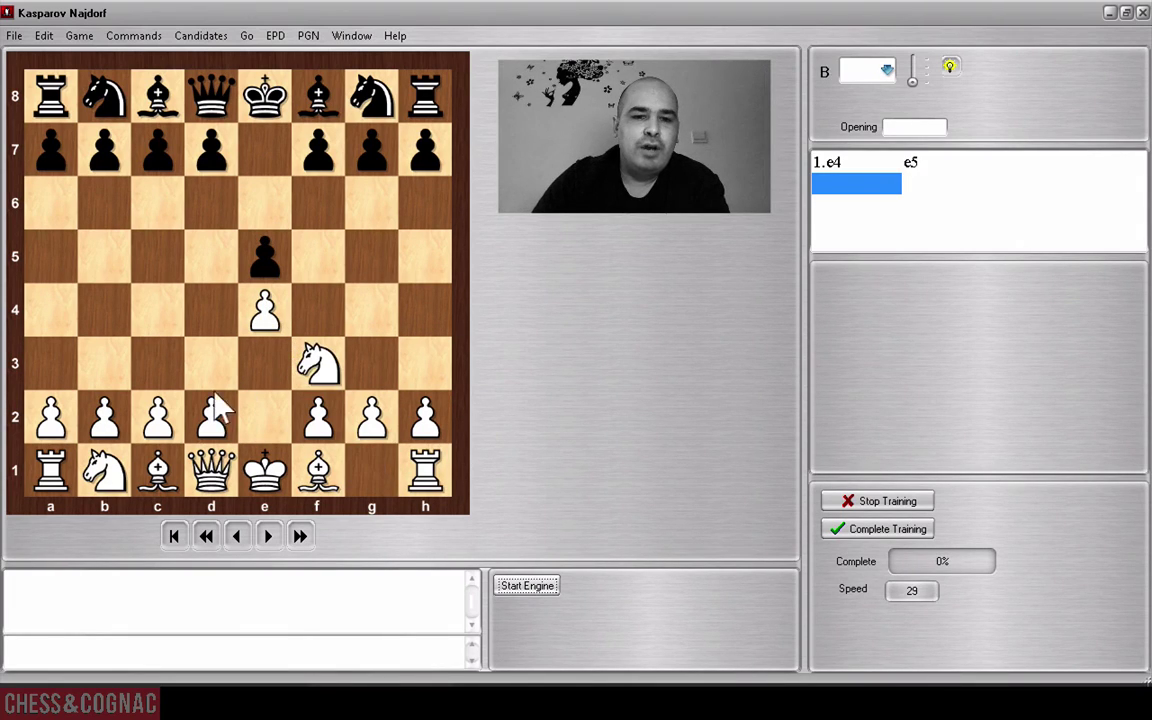
left_click_drag(220, 410, 205, 293)
left_click_drag(320, 365, 150, 206)
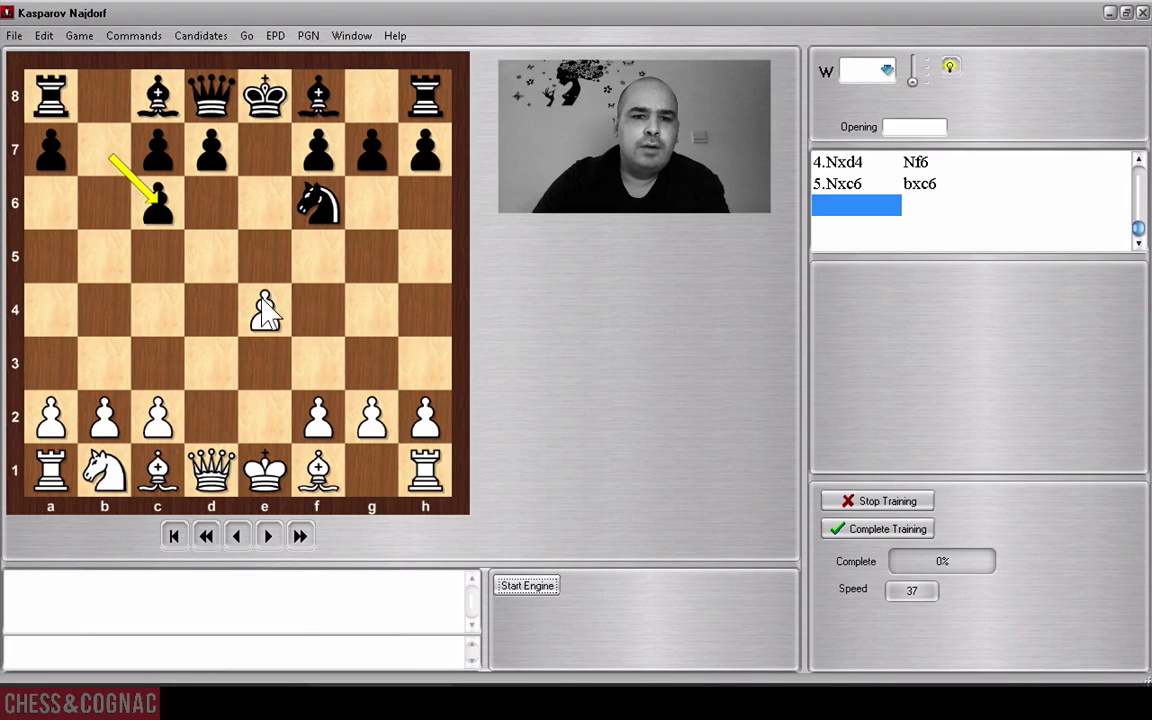
left_click_drag(265, 310, 264, 258)
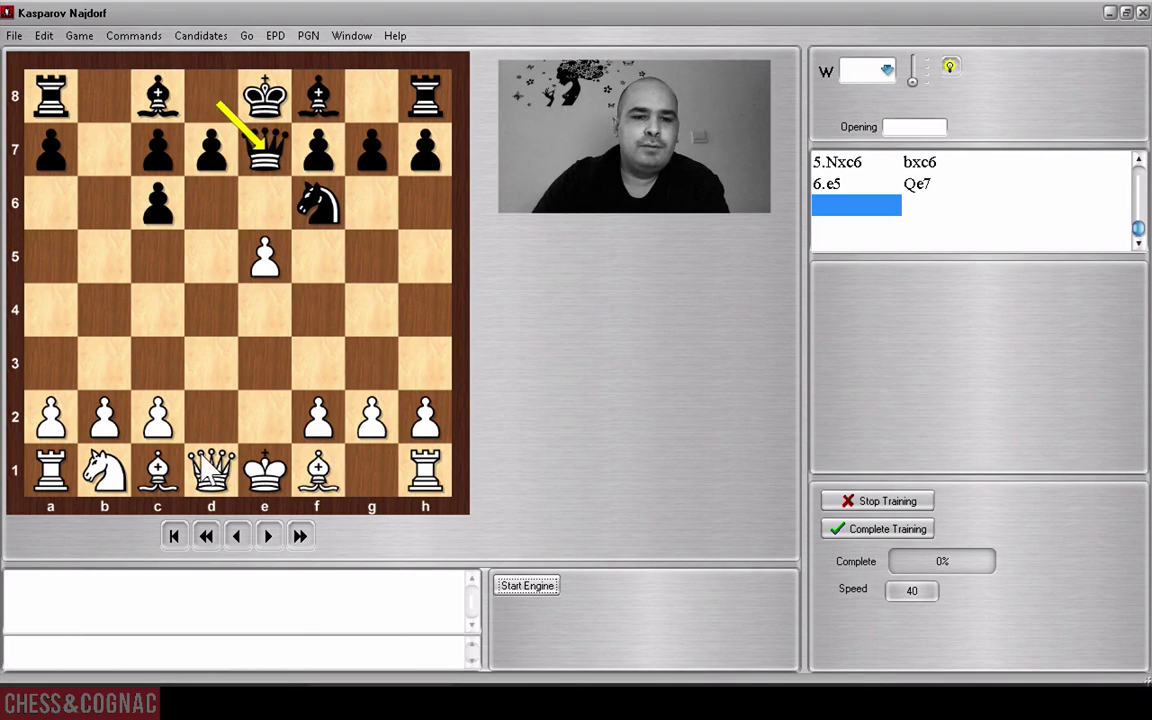
left_click_drag(210, 470, 264, 410)
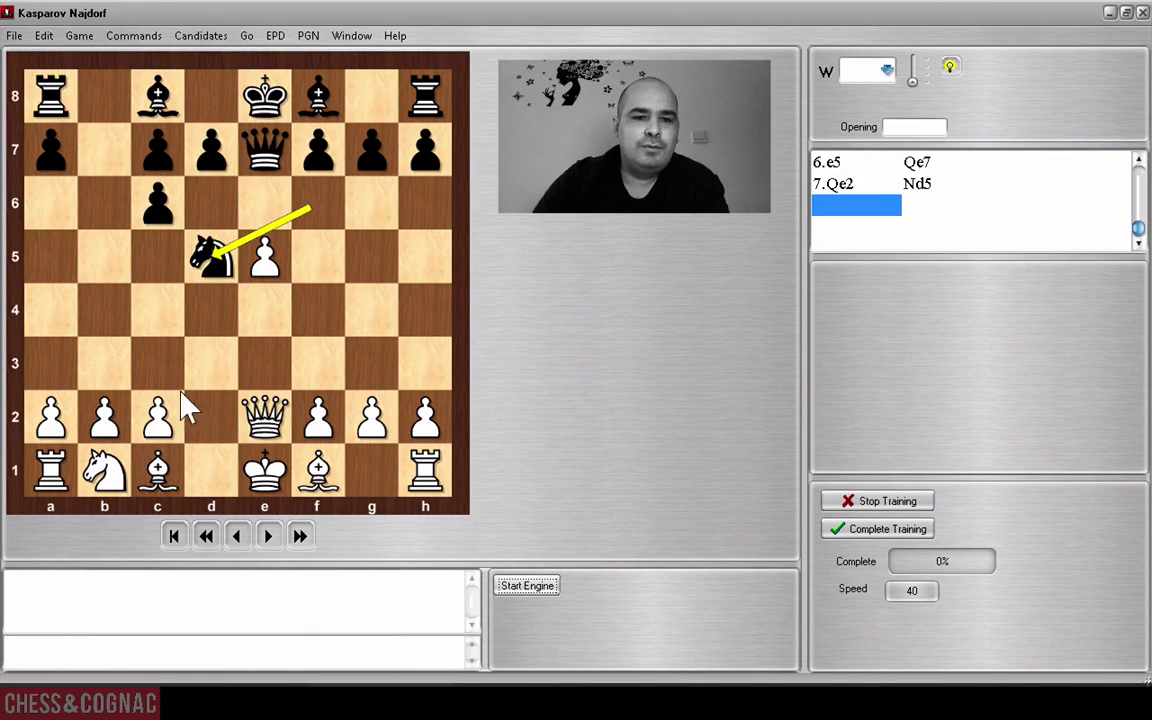
left_click_drag(176, 396, 155, 306)
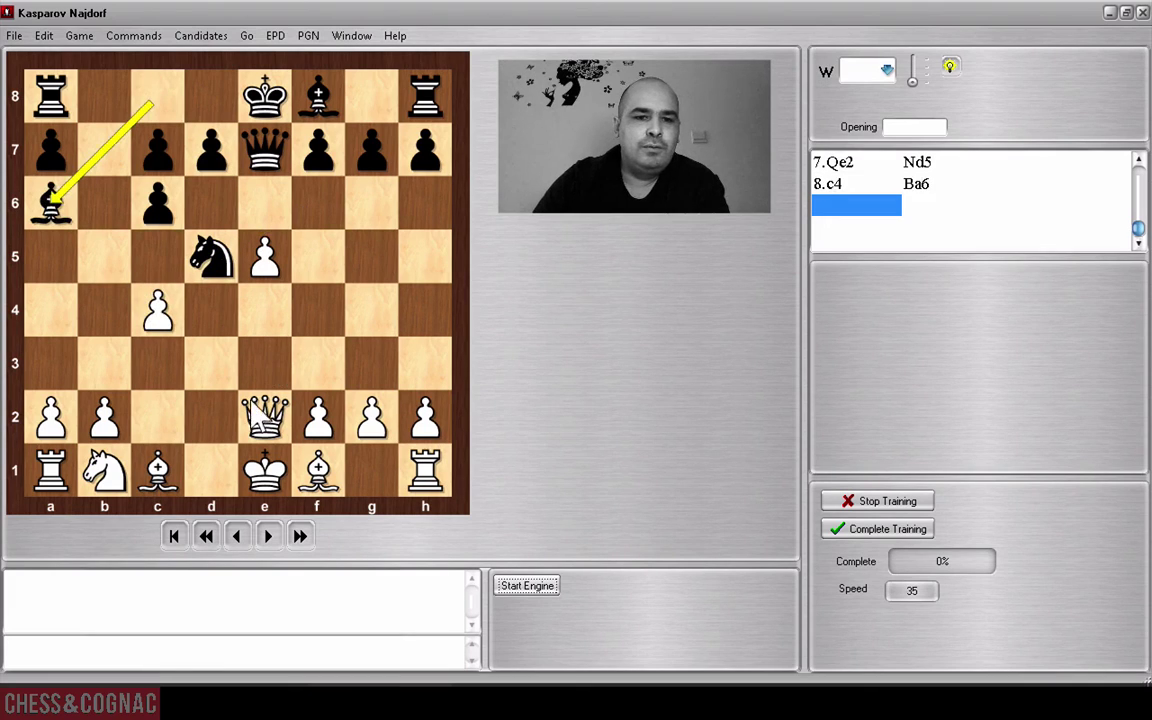
left_click_drag(258, 418, 262, 302)
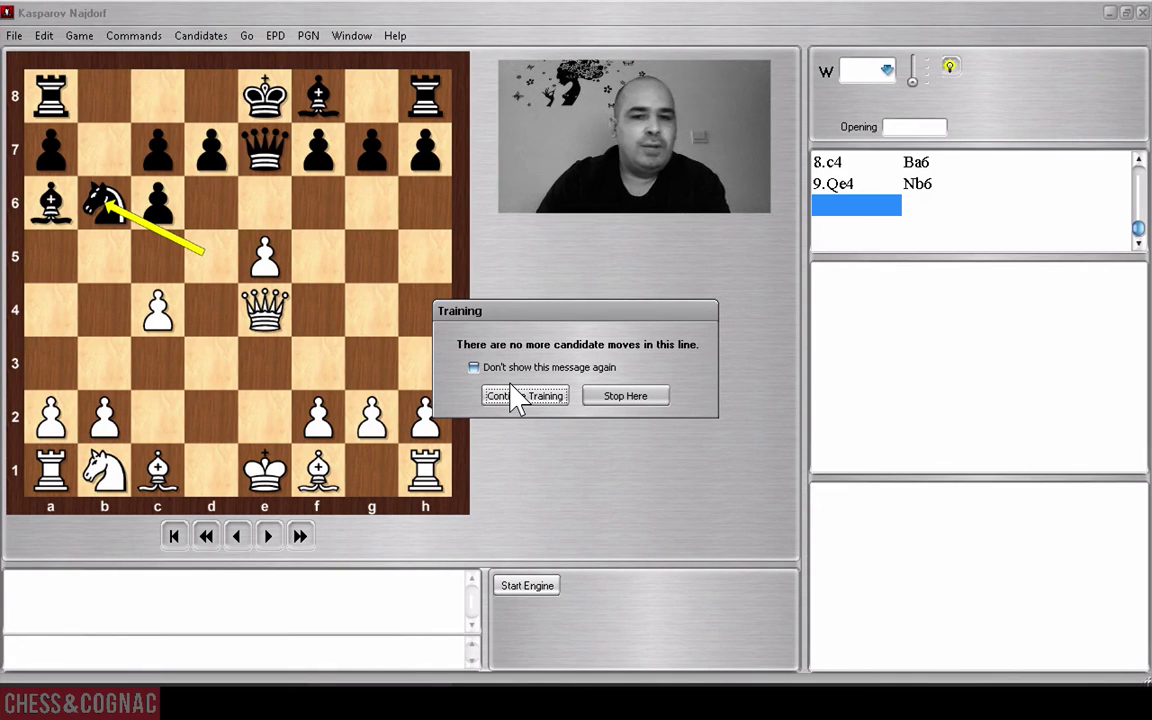
left_click(617, 396)
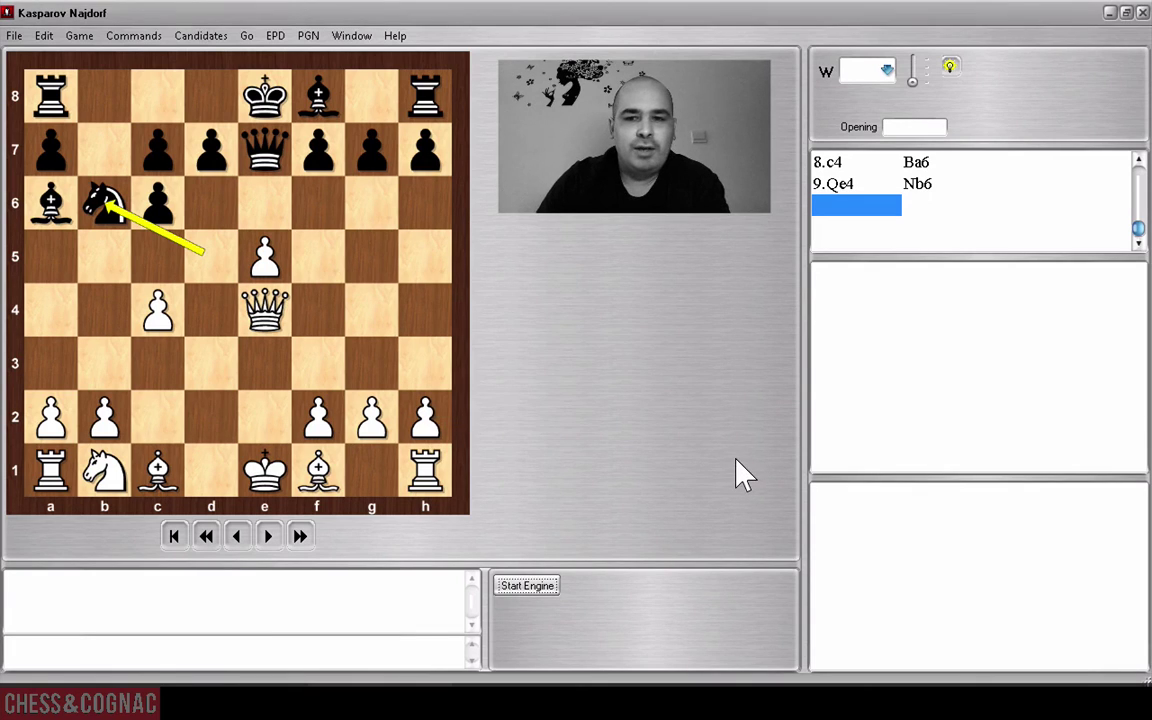